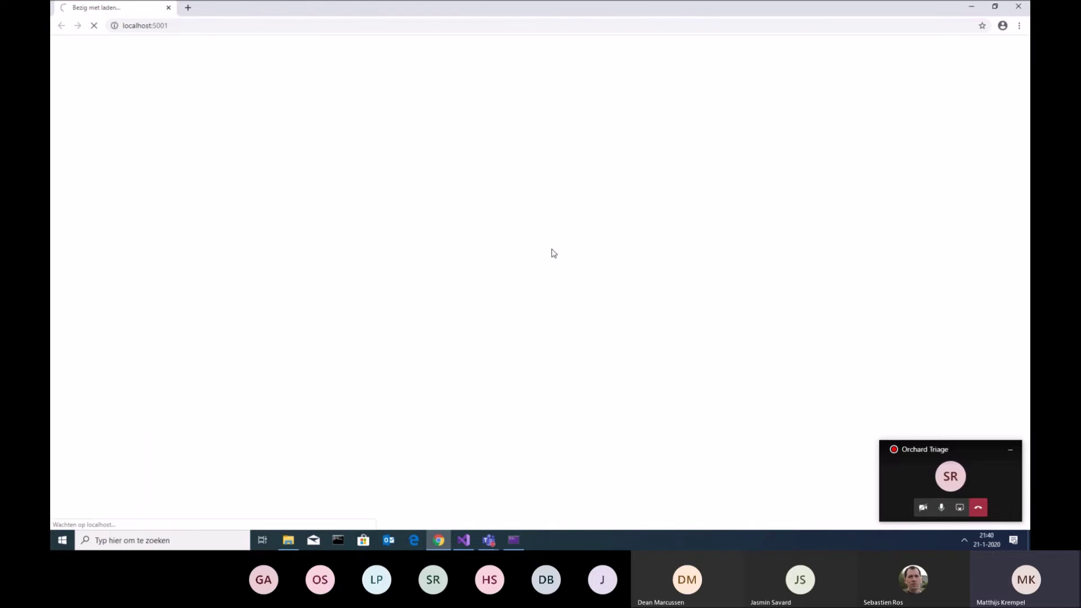
Browse to the site's /admin address at localhost:5001
{"action": "left_click", "coordinate": [251, 29]}
{"action": "left_click", "coordinate": [287, 29]}
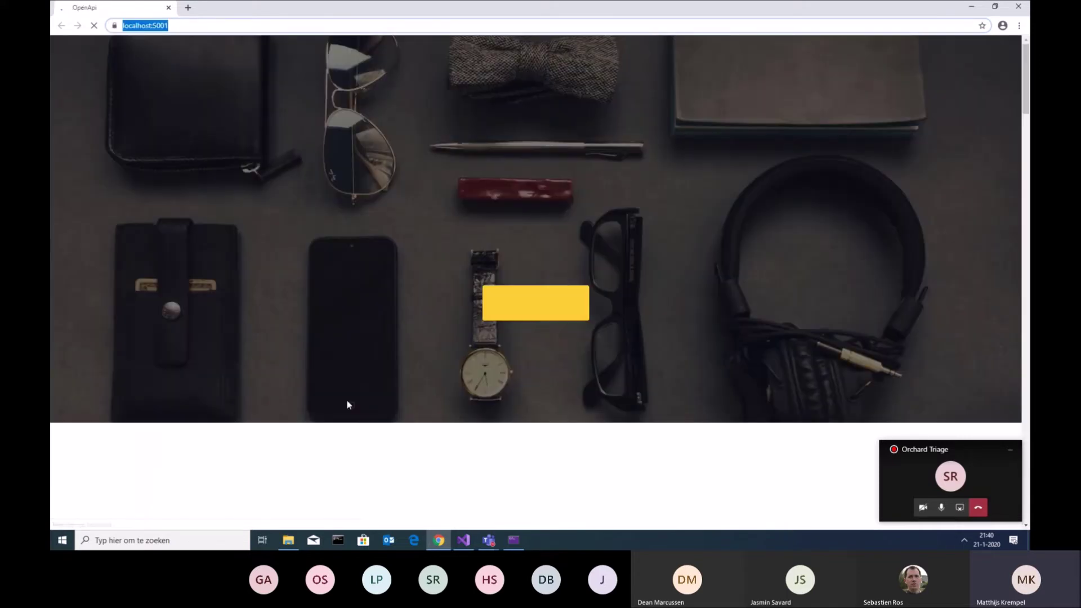
{"action": "left_click", "coordinate": [238, 21]}
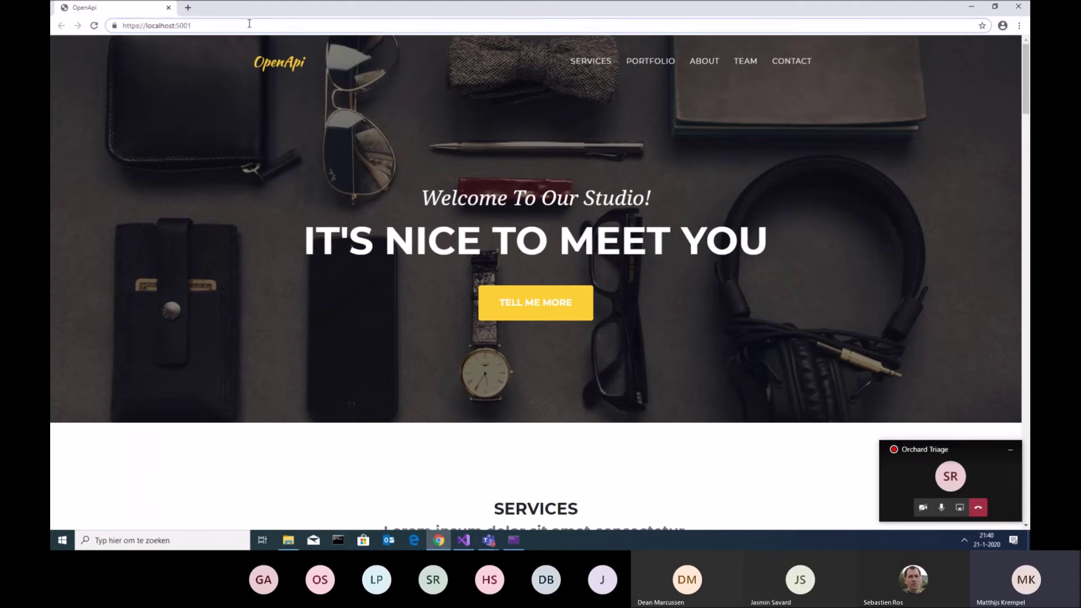
{"action": "type", "text": "/"}
{"action": "key", "text": "Delete"}
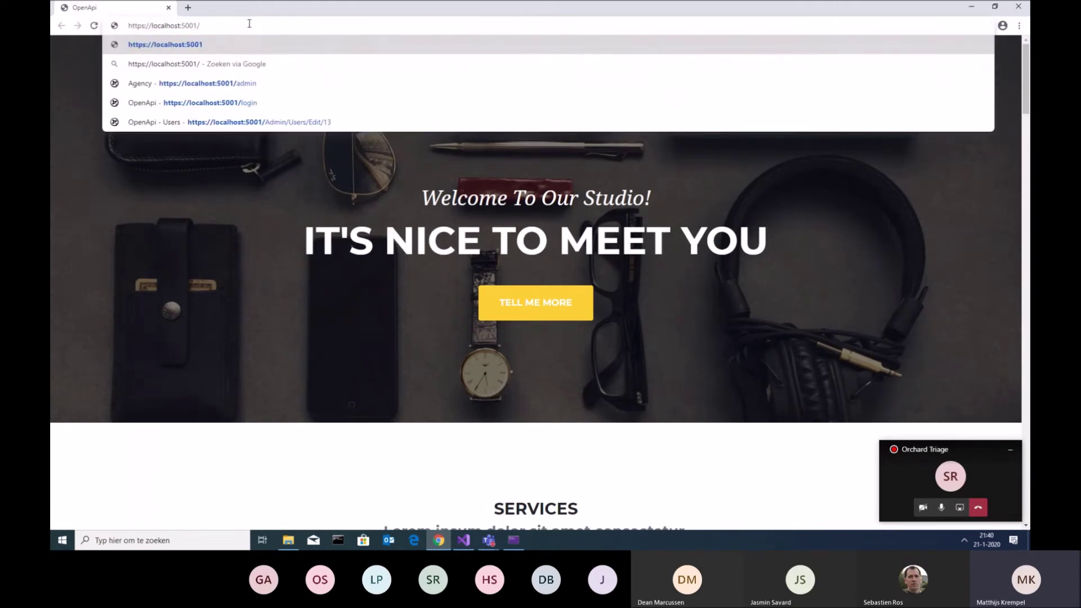
{"action": "type", "text": "admin"}
{"action": "key", "text": "Return"}
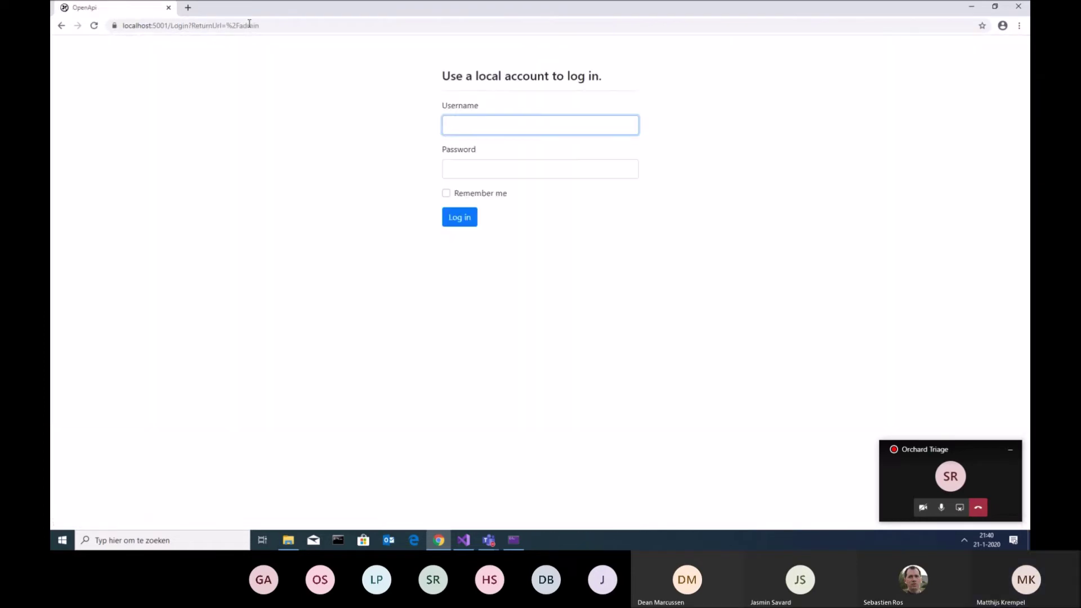
Sign in with the administrator account's username and password
{"action": "type", "text": "admin"}
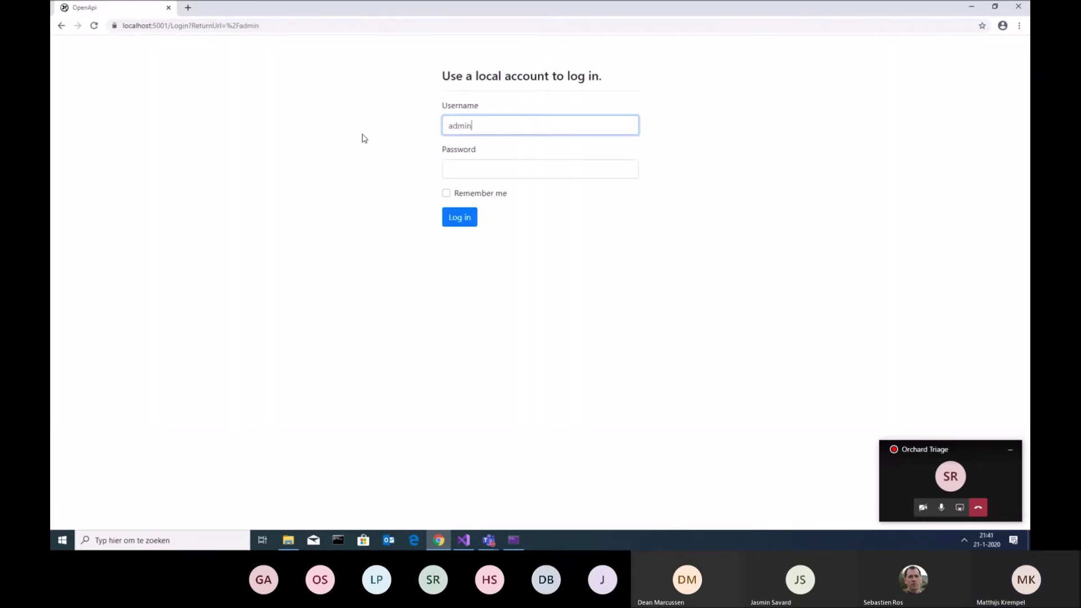
{"action": "key", "text": "Tab"}
{"action": "type", "text": "Pa"}
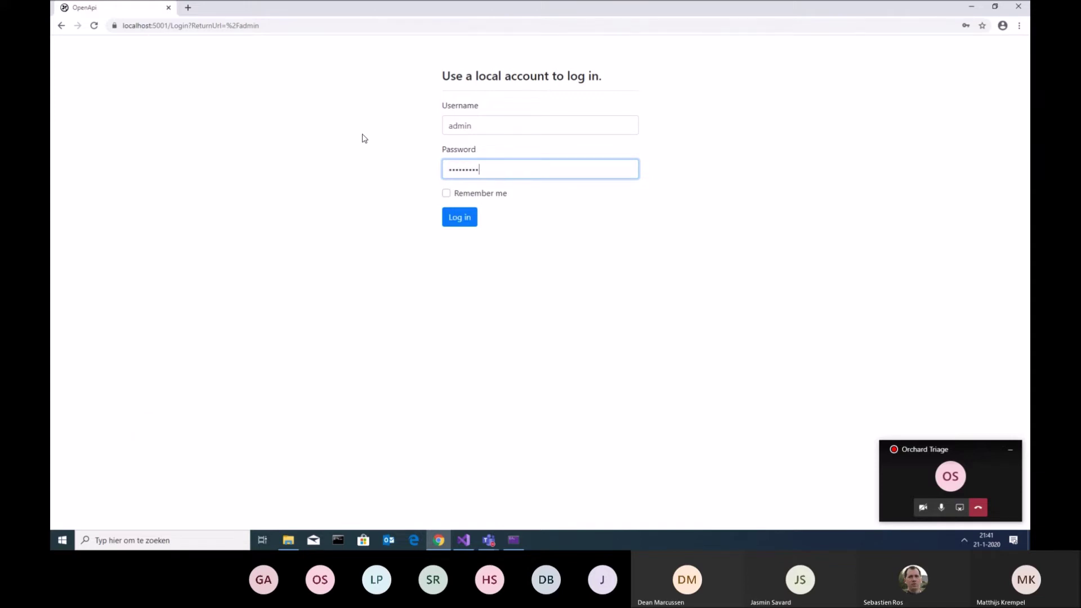
{"action": "key", "text": "Return"}
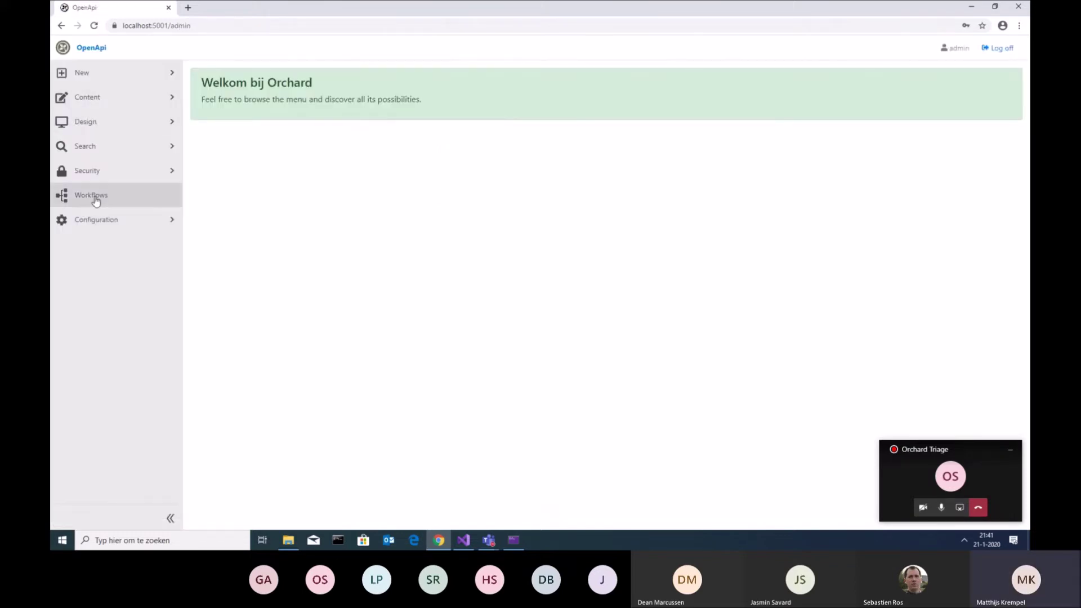
Start a new user from Security > Users, autofilling the saved user name and email
{"action": "left_click", "coordinate": [93, 179]}
{"action": "left_click", "coordinate": [101, 213]}
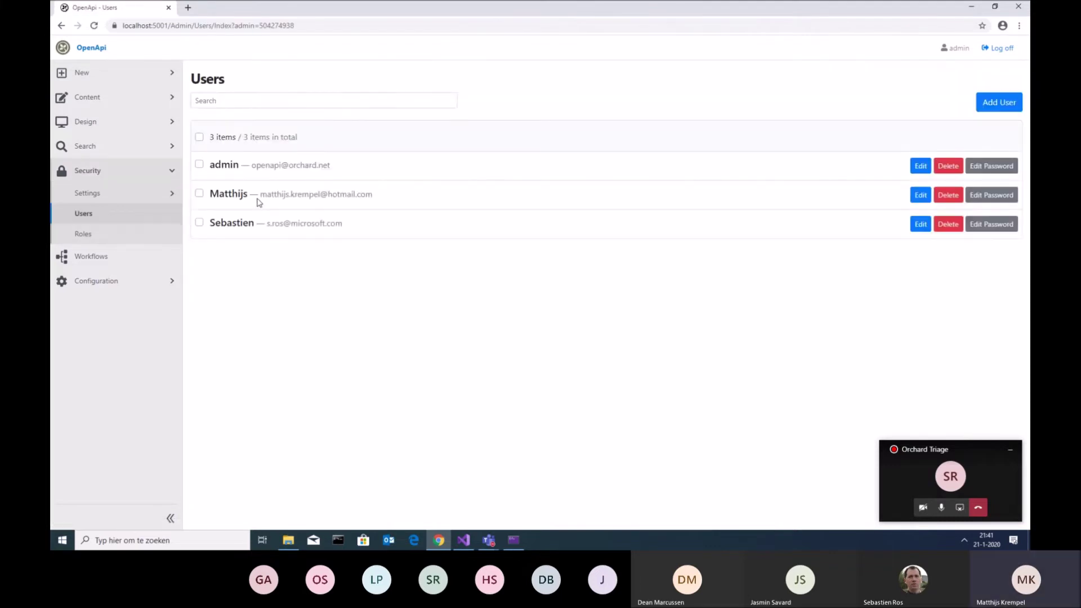
{"action": "left_click", "coordinate": [999, 107]}
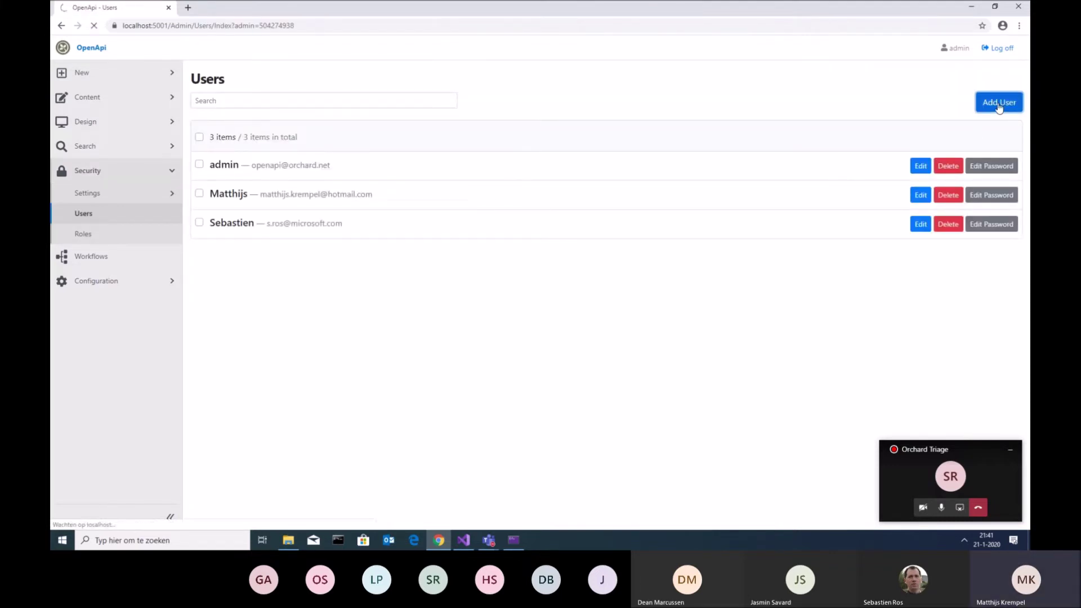
{"action": "left_click", "coordinate": [244, 122]}
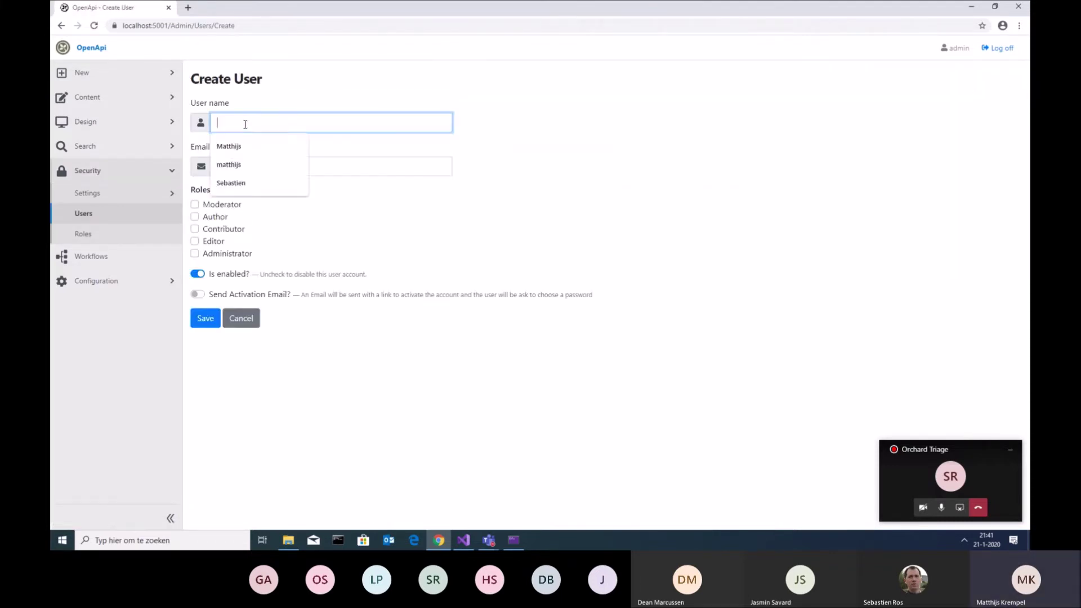
{"action": "left_click", "coordinate": [239, 147]}
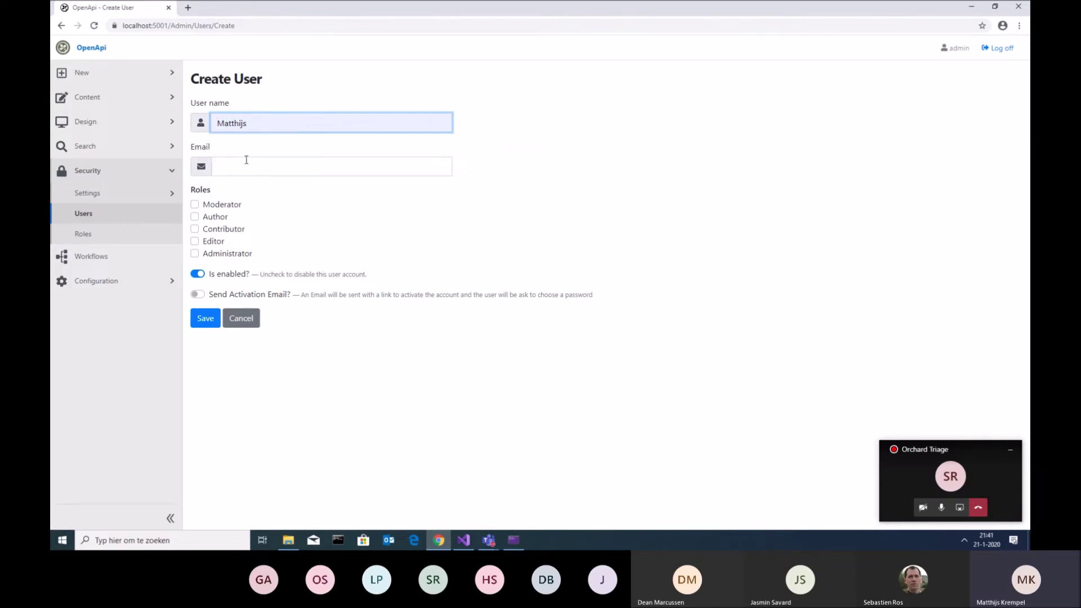
{"action": "left_click", "coordinate": [248, 163]}
{"action": "left_click", "coordinate": [257, 192]}
Give the new user the Administrator role, disable the account, and enable Send Activation Email
{"action": "left_click", "coordinate": [303, 245]}
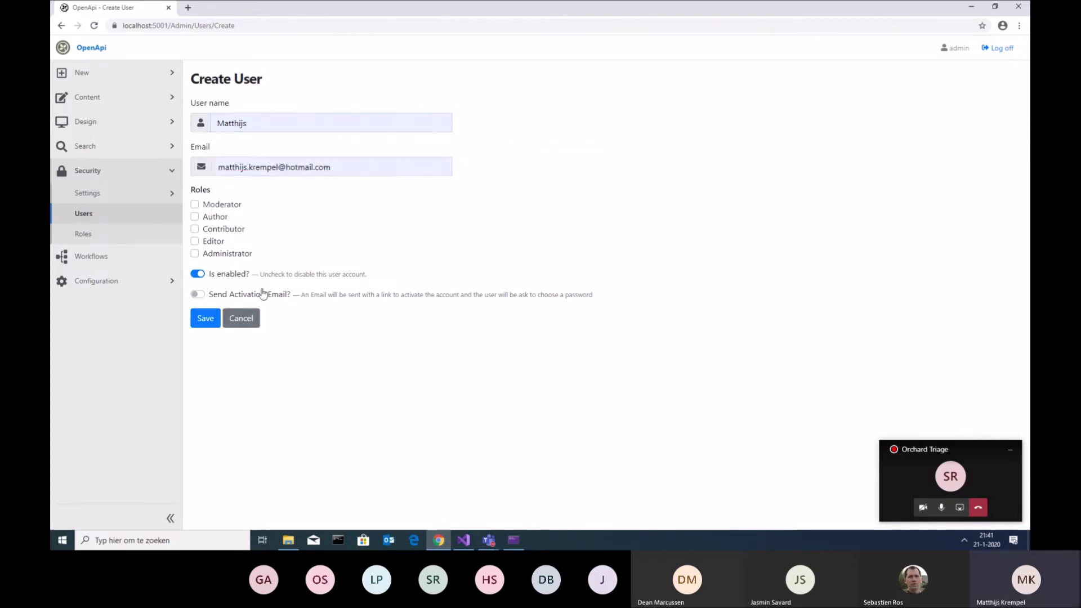
{"action": "left_click", "coordinate": [195, 257]}
{"action": "left_click", "coordinate": [197, 274]}
{"action": "left_click", "coordinate": [197, 295]}
Replace the email address, save, and fix the duplicate user name before saving again
{"action": "left_click_drag", "start_coordinate": [278, 168], "coordinate": [197, 161]}
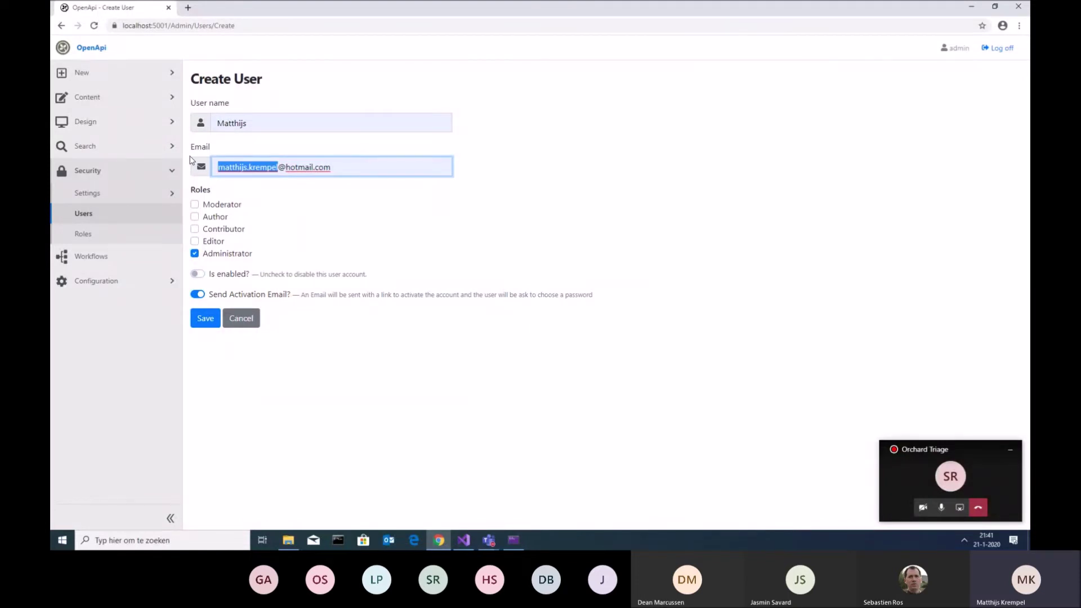
{"action": "key", "text": "ctrl+a"}
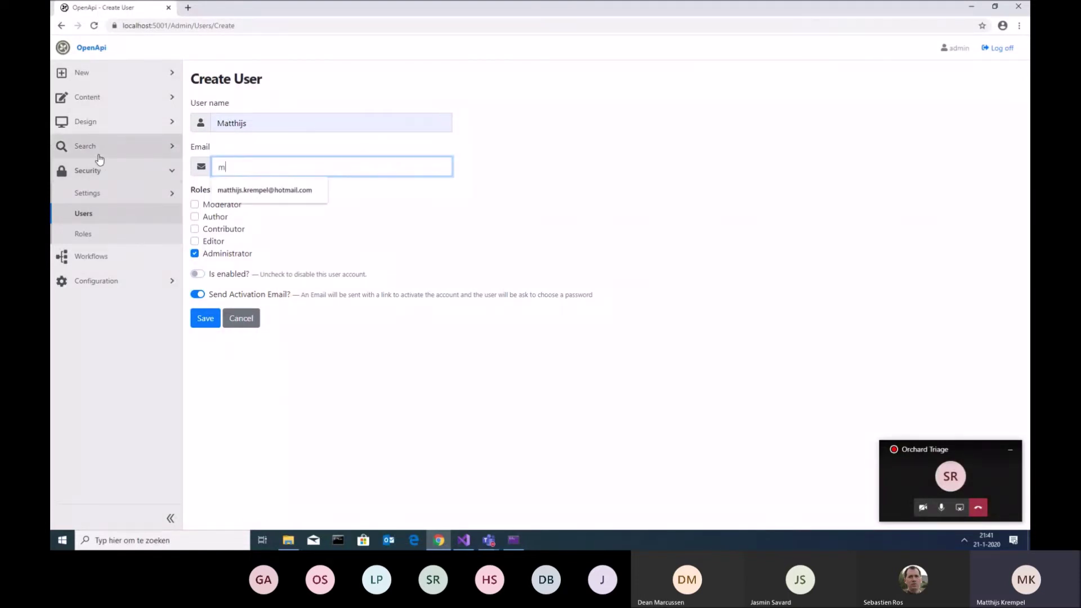
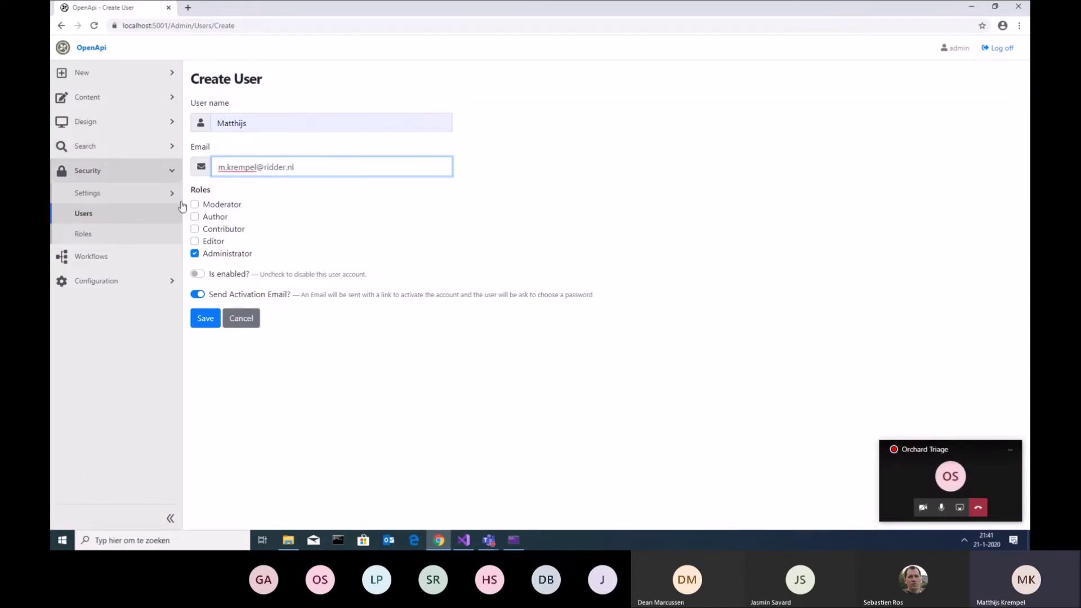
{"action": "left_click", "coordinate": [210, 321]}
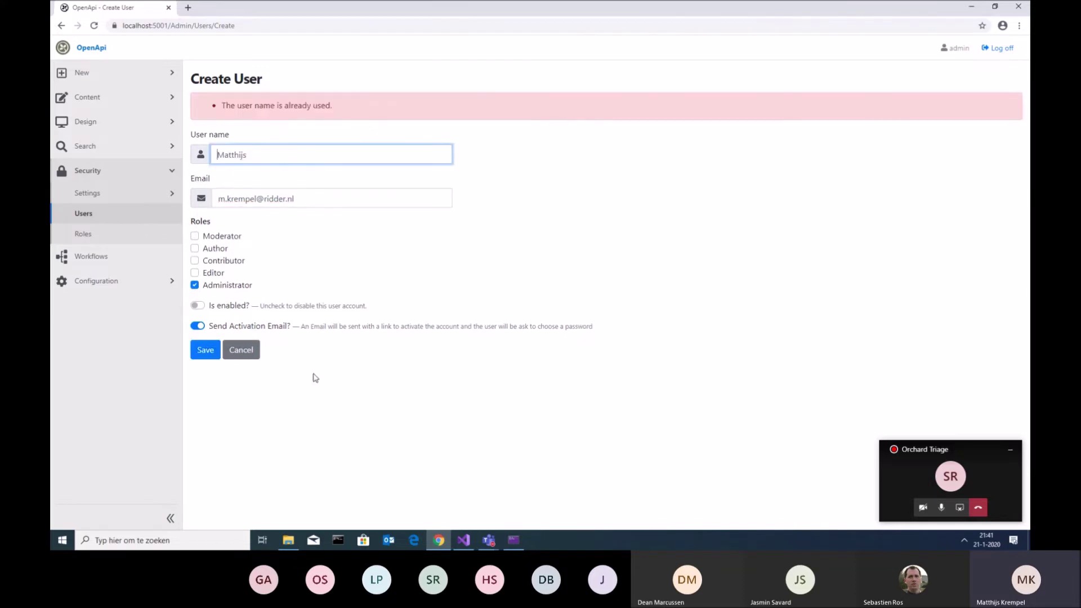
{"action": "left_click", "coordinate": [274, 160]}
{"action": "type", "text": "K"}
{"action": "left_click", "coordinate": [207, 350]}
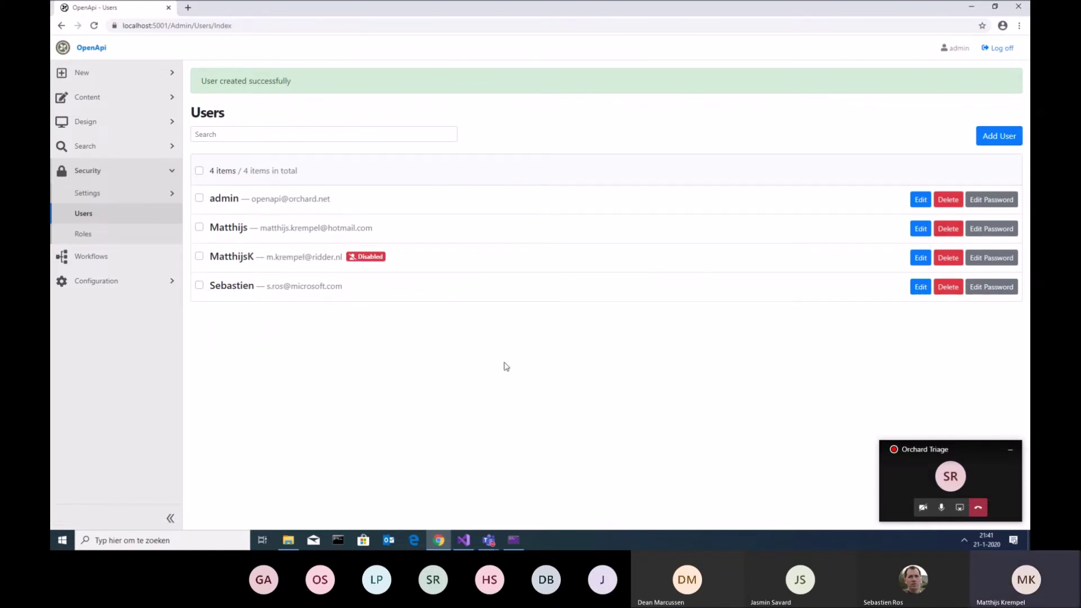
Open the saved activation email from the Email folder and follow its activation link
{"action": "left_click", "coordinate": [293, 542]}
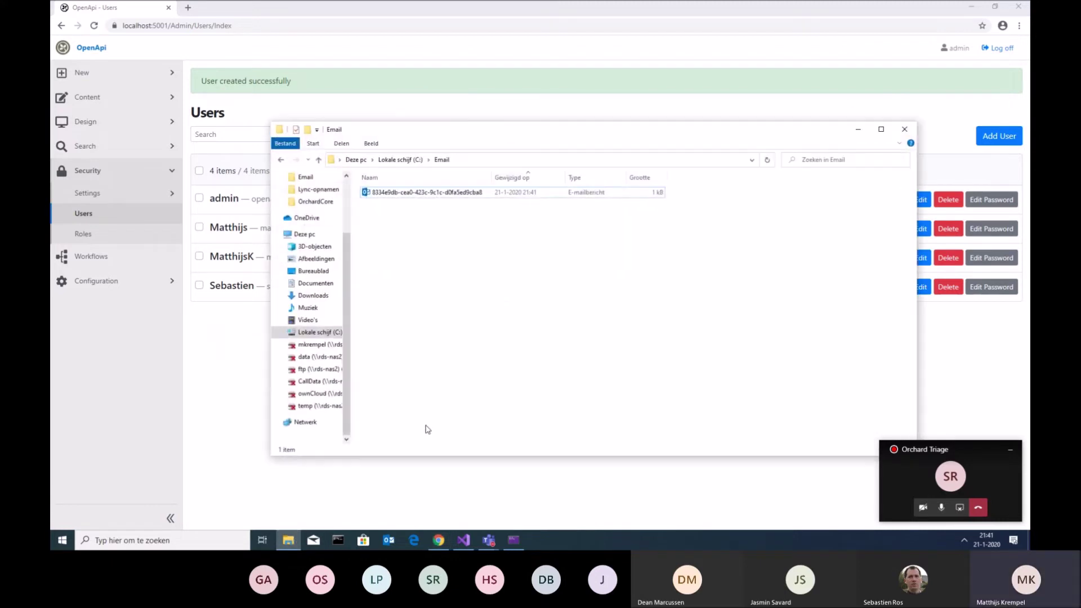
{"action": "left_click", "coordinate": [421, 193]}
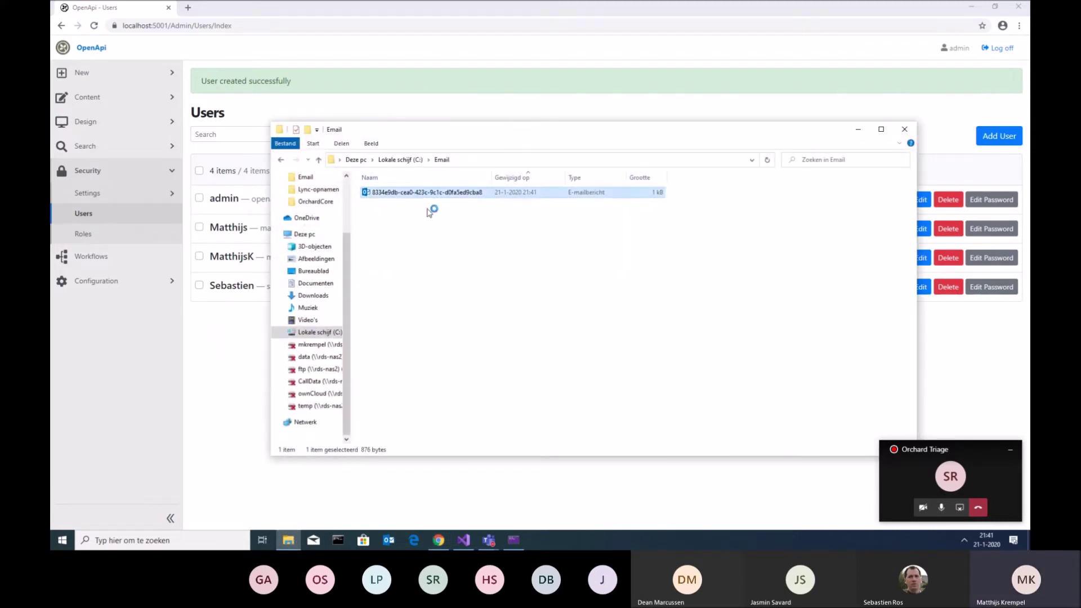
{"action": "key", "text": "Return"}
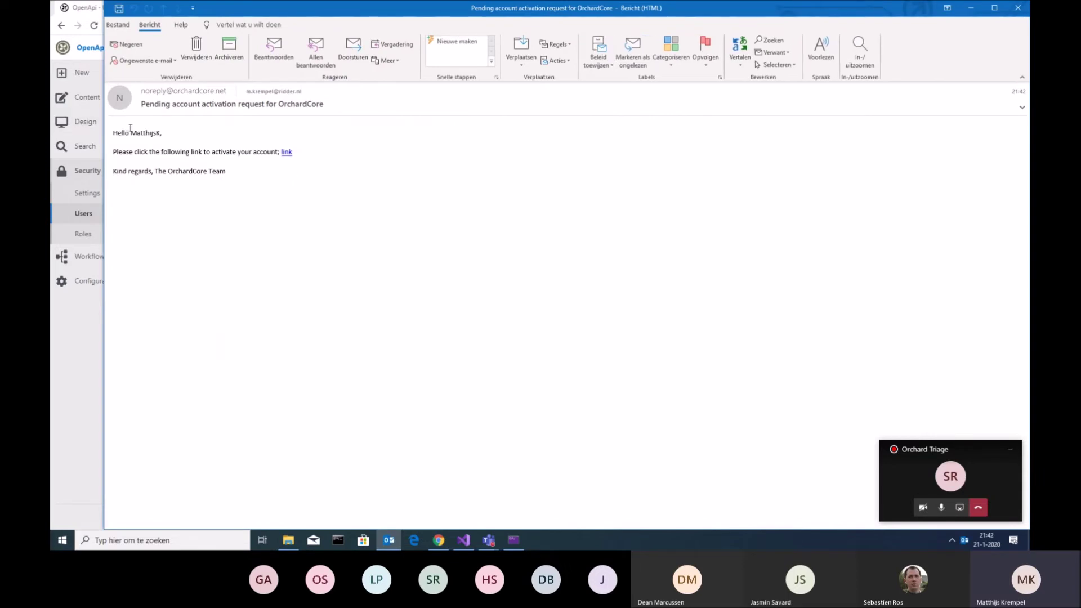
{"action": "left_click", "coordinate": [286, 154]}
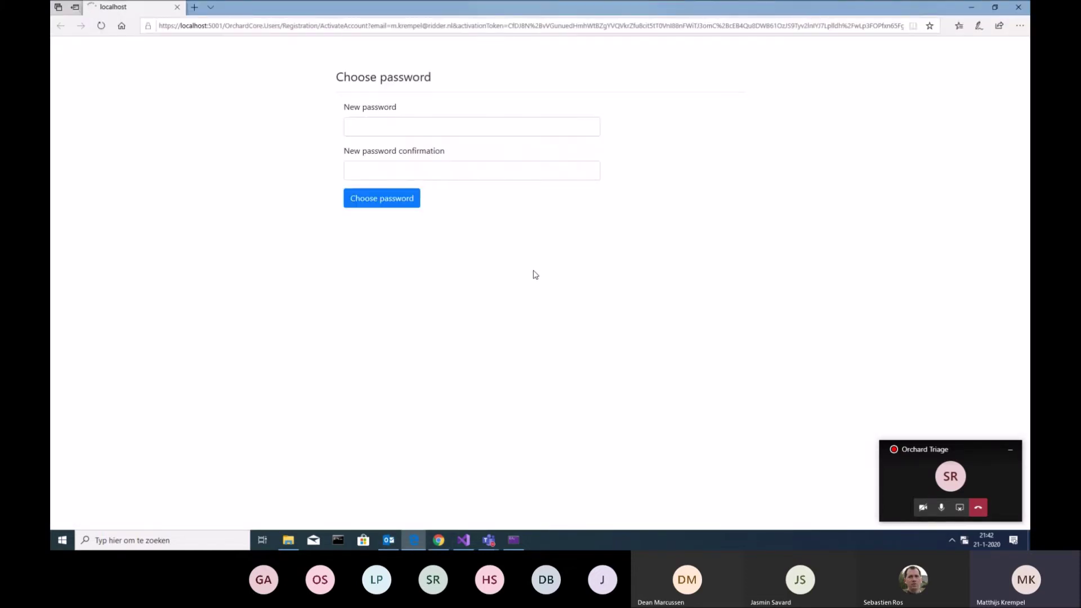
Enter a new password and its confirmation, then submit the Choose password form
{"action": "left_click", "coordinate": [414, 132]}
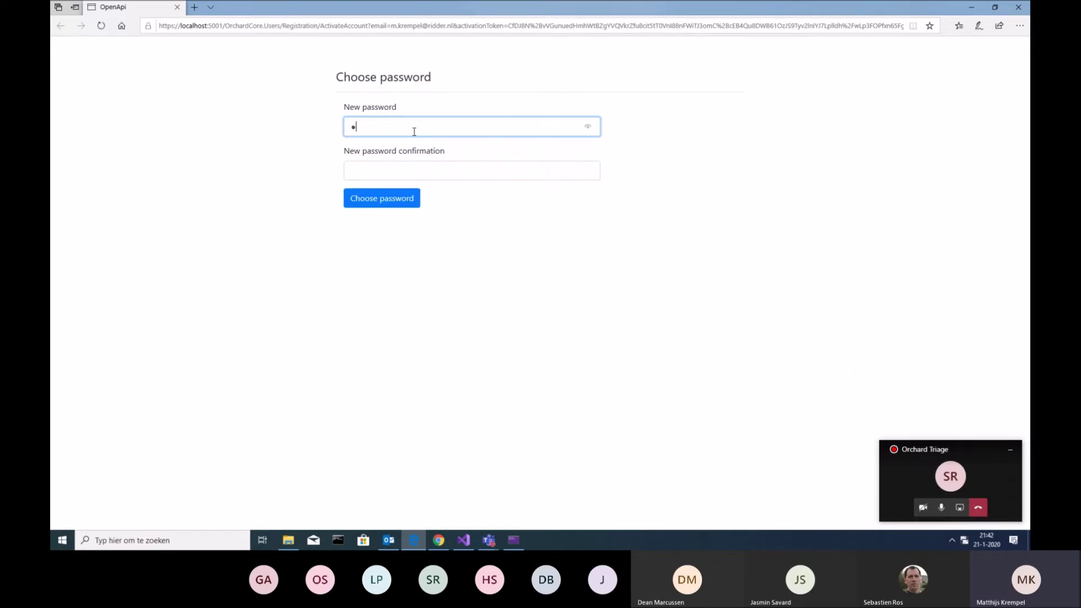
{"action": "key", "text": "BackSpace"}
{"action": "type", "text": "•••"}
{"action": "left_click", "coordinate": [417, 164]}
{"action": "type", "text": "•••"}
{"action": "left_click", "coordinate": [406, 199]}
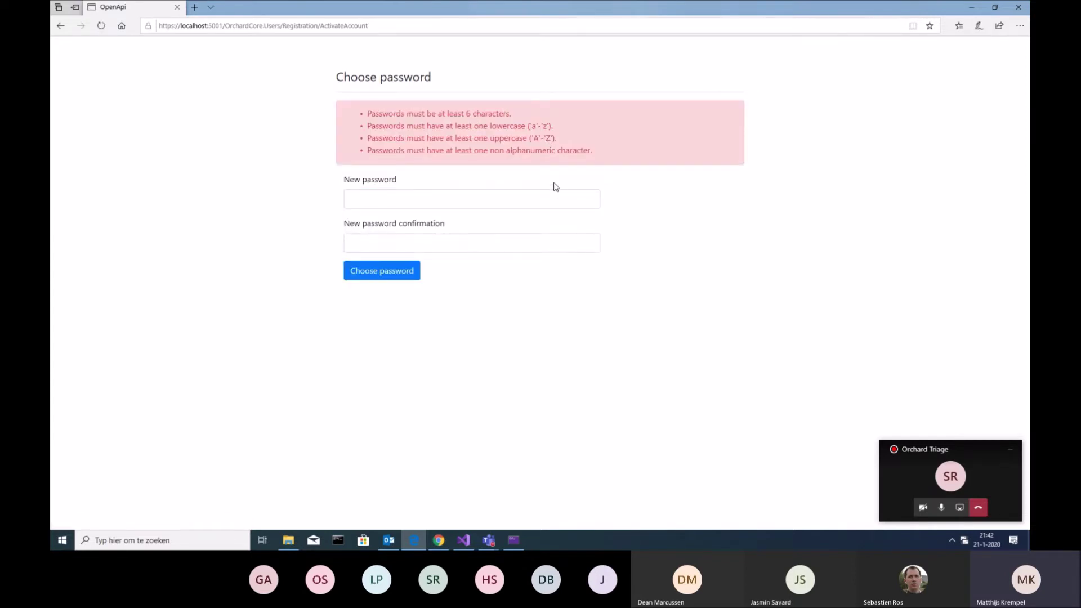
Re-enter a new password and confirmation, then submit to activate the account
{"action": "left_click", "coordinate": [528, 199]}
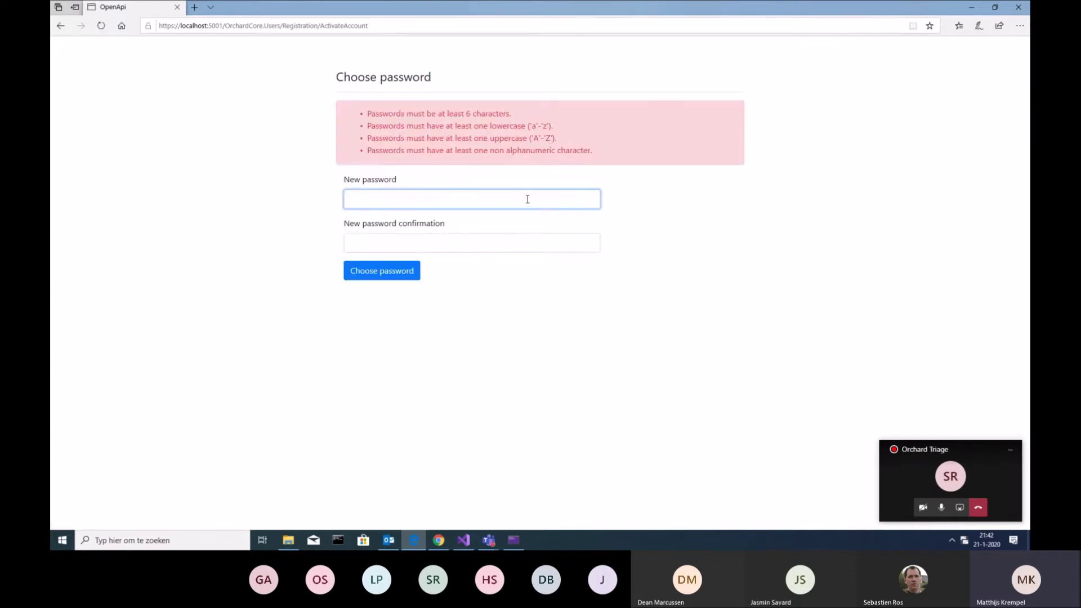
{"action": "type", "text": "••••••••"}
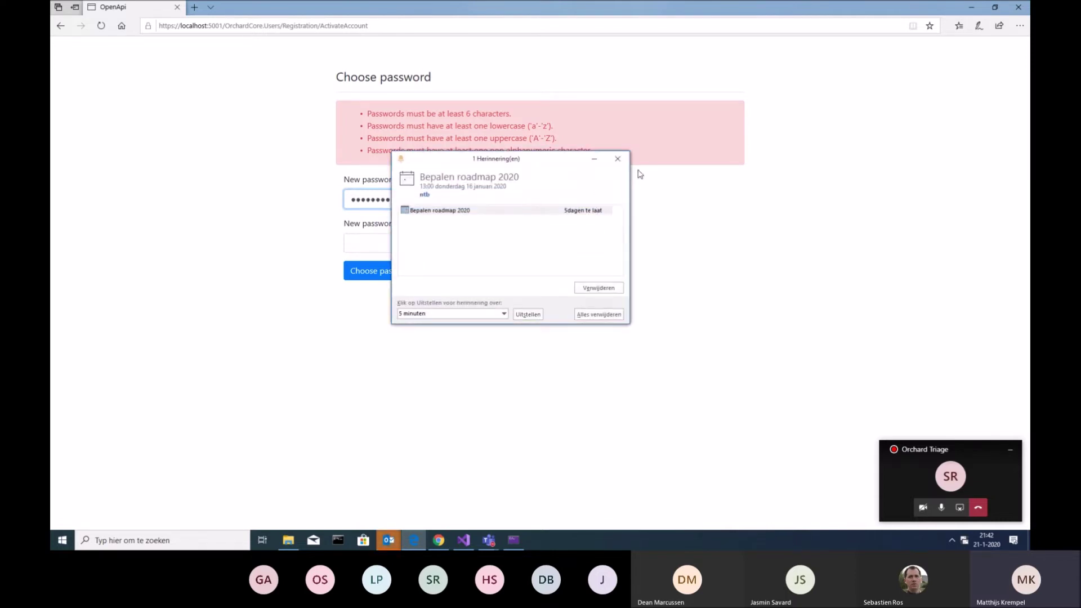
{"action": "left_click", "coordinate": [618, 159]}
{"action": "left_click_drag", "start_coordinate": [417, 196], "coordinate": [324, 198]}
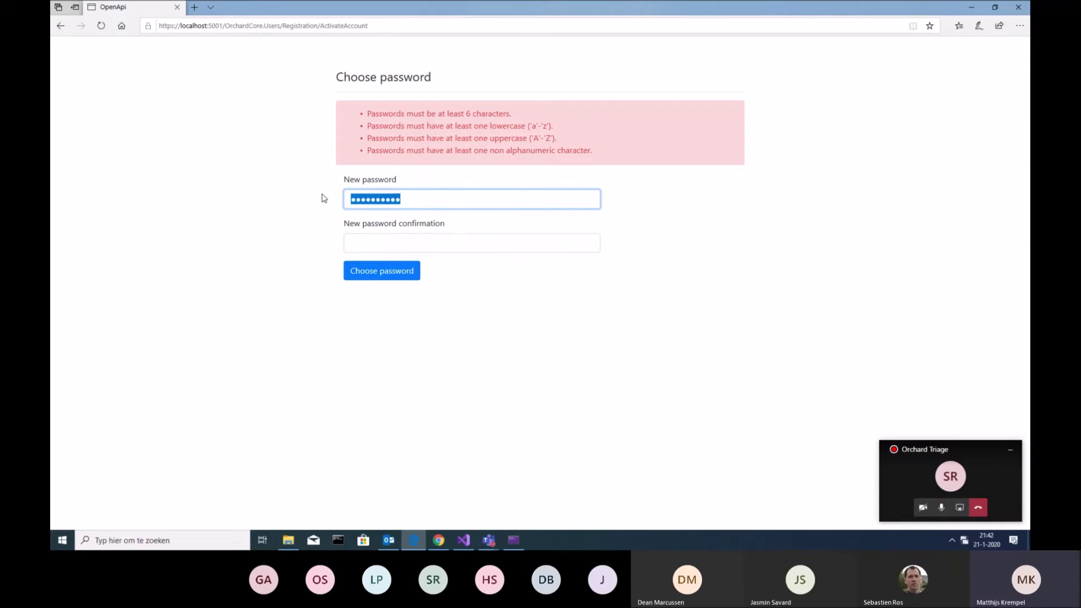
{"action": "type", "text": "•••••••••"}
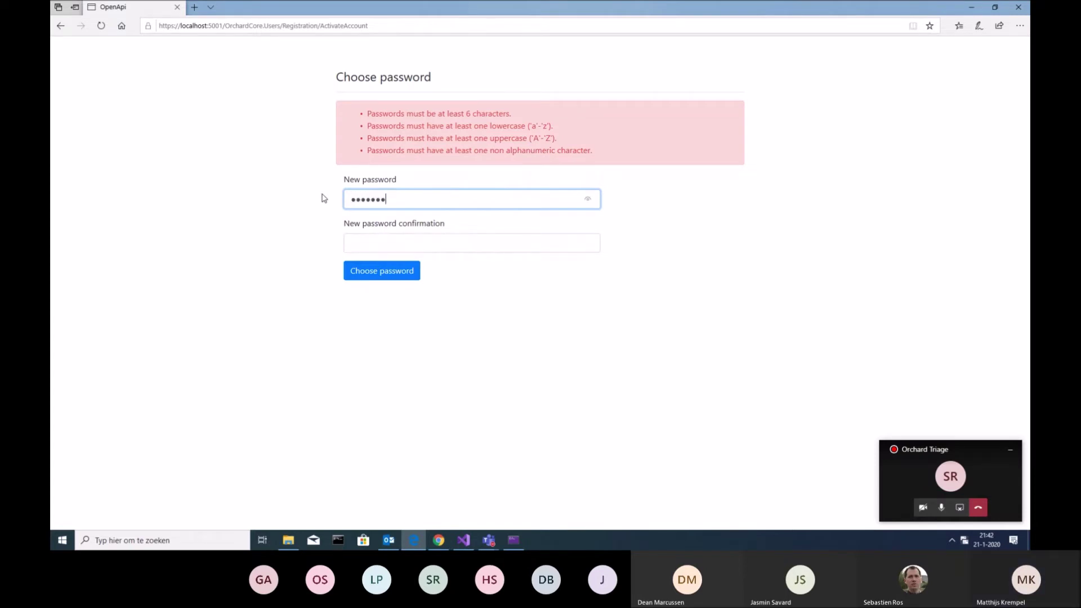
{"action": "type", "text": "•"}
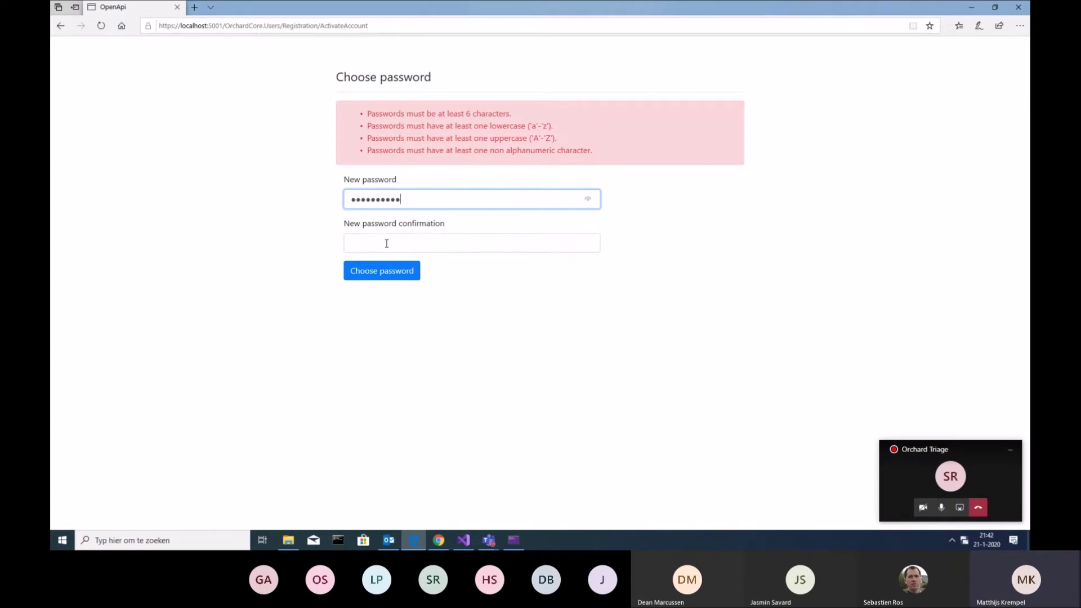
{"action": "left_click", "coordinate": [387, 243]}
{"action": "type", "text": "••••••••"}
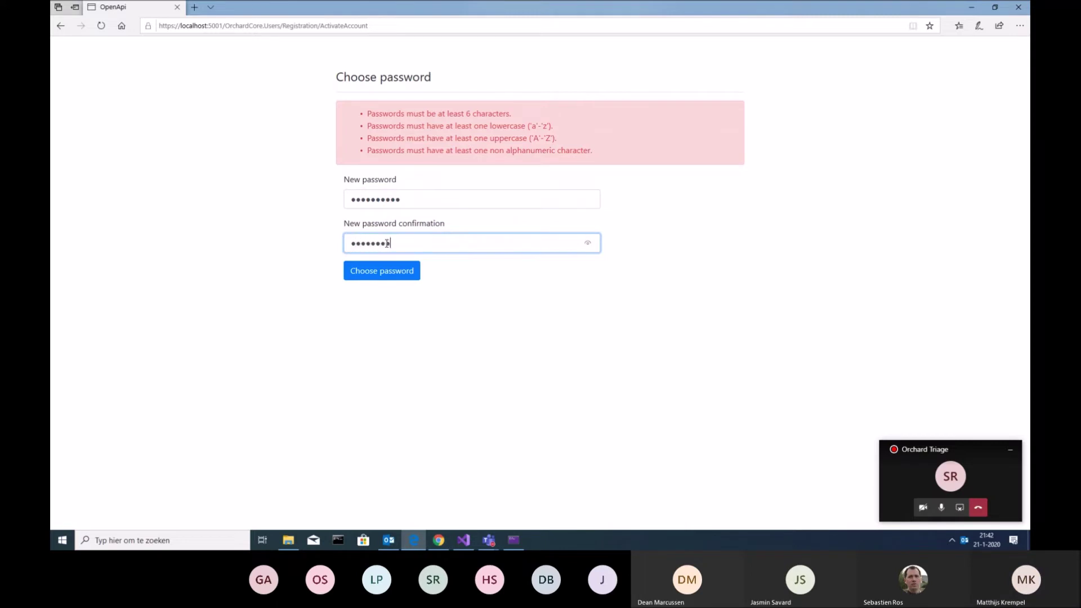
{"action": "type", "text": "••"}
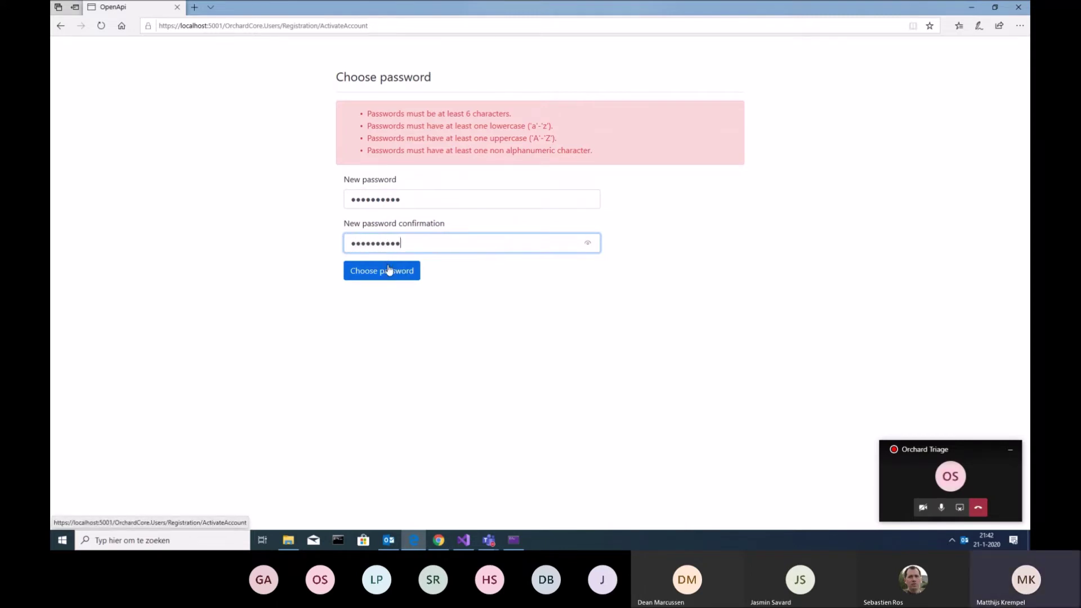
{"action": "left_click", "coordinate": [385, 271]}
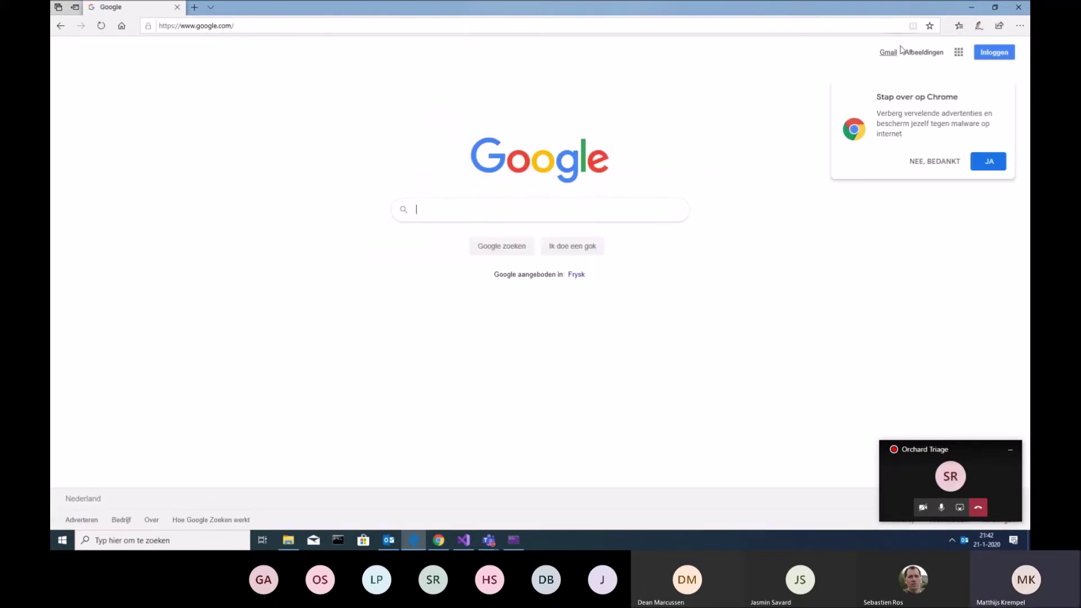
Minimize the browser and pending email, then open and close the 'Account is activated OrchardCore' message
{"action": "left_click", "coordinate": [973, 8]}
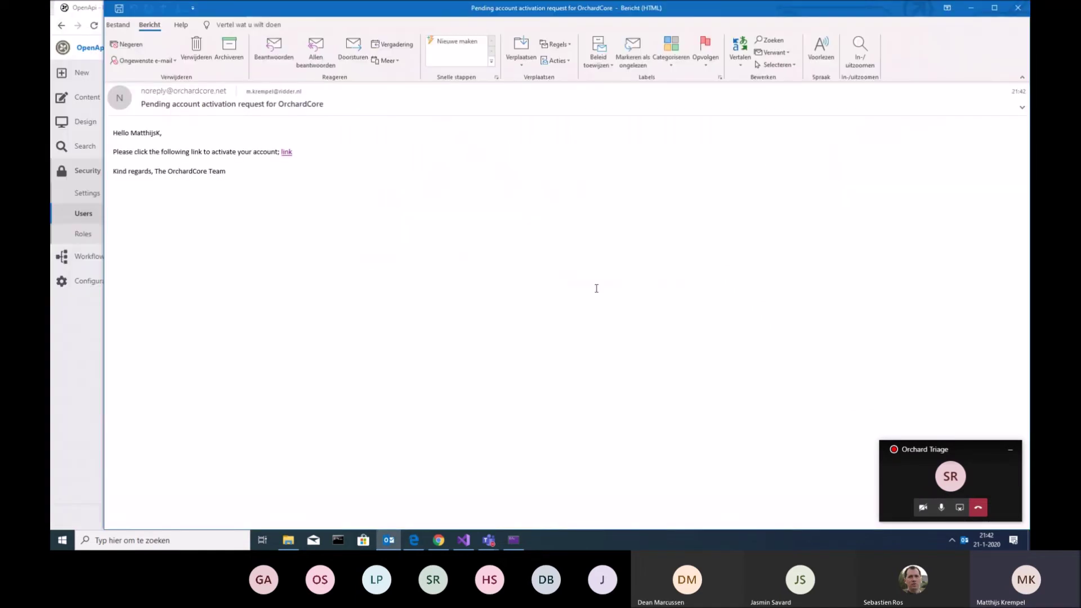
{"action": "left_click", "coordinate": [971, 8]}
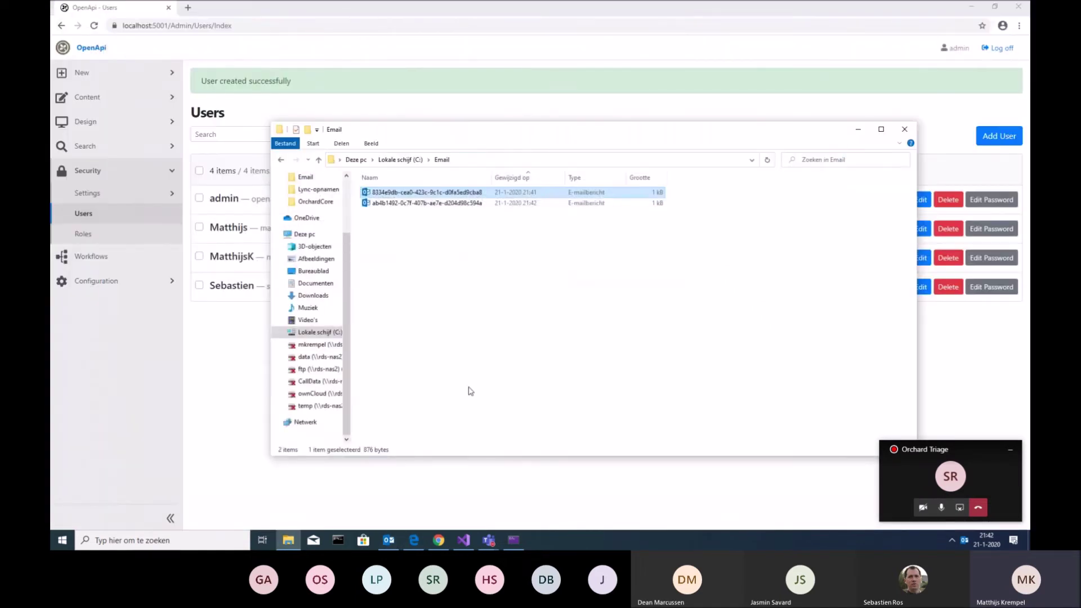
{"action": "left_click", "coordinate": [465, 206]}
{"action": "double_click", "coordinate": [465, 206]}
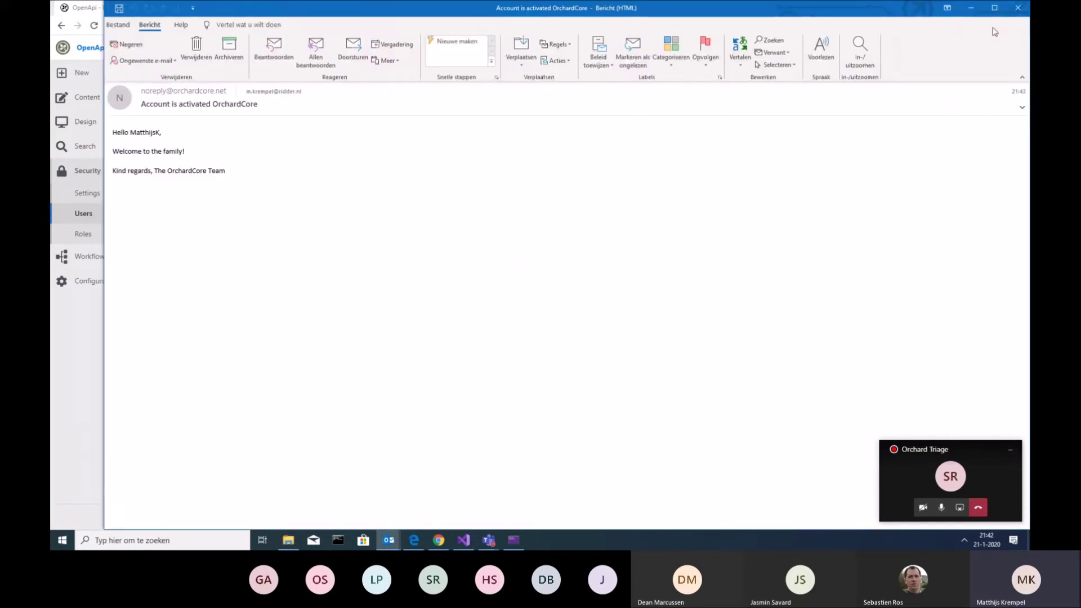
{"action": "left_click", "coordinate": [1016, 7]}
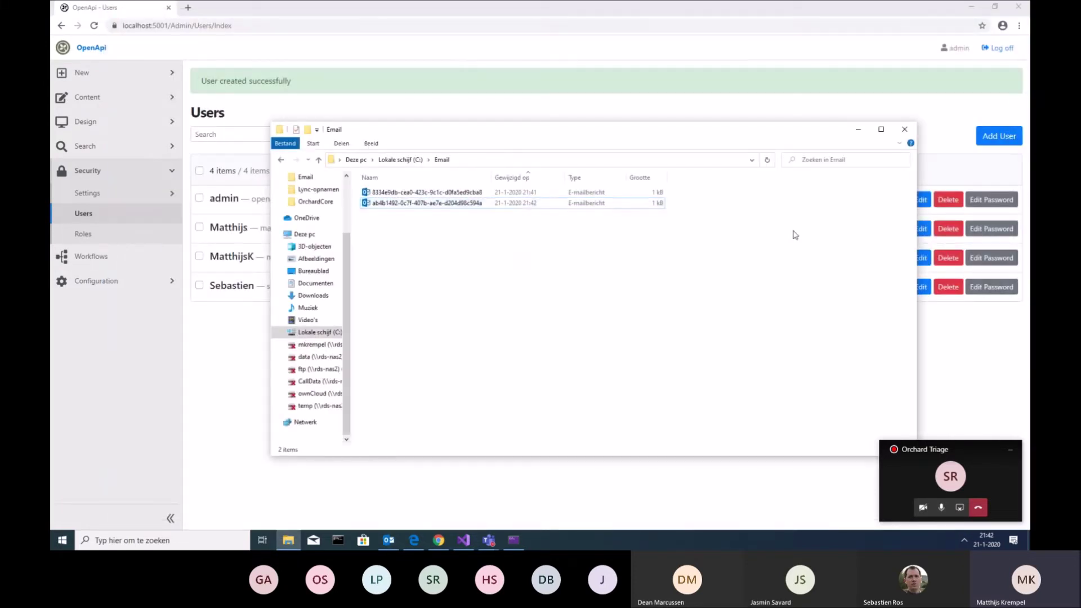
Log off the administrator and load the site's login page
{"action": "left_click", "coordinate": [997, 48]}
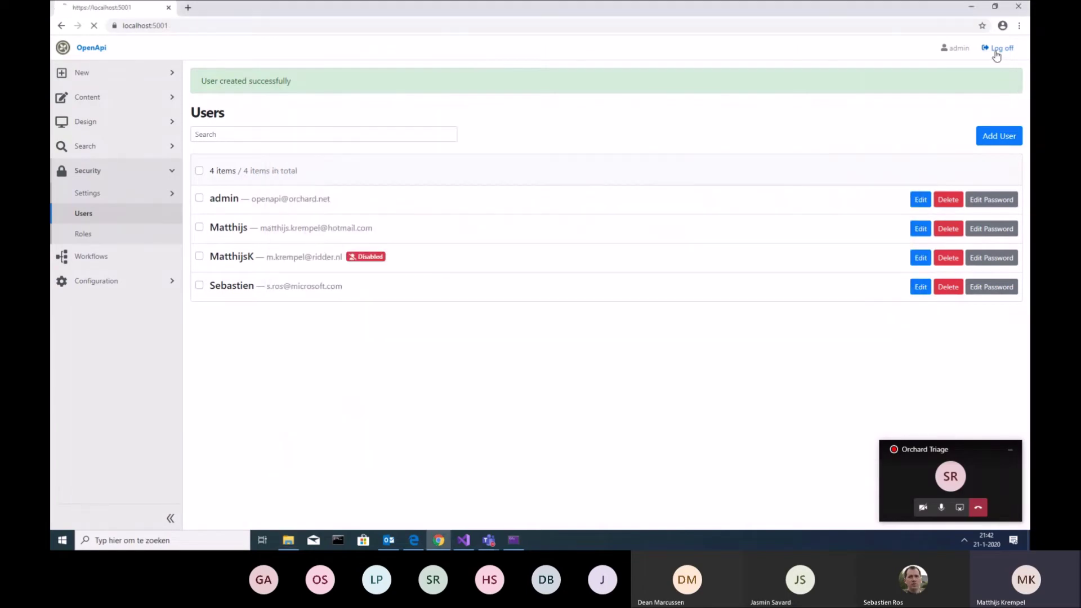
{"action": "left_click", "coordinate": [263, 25]}
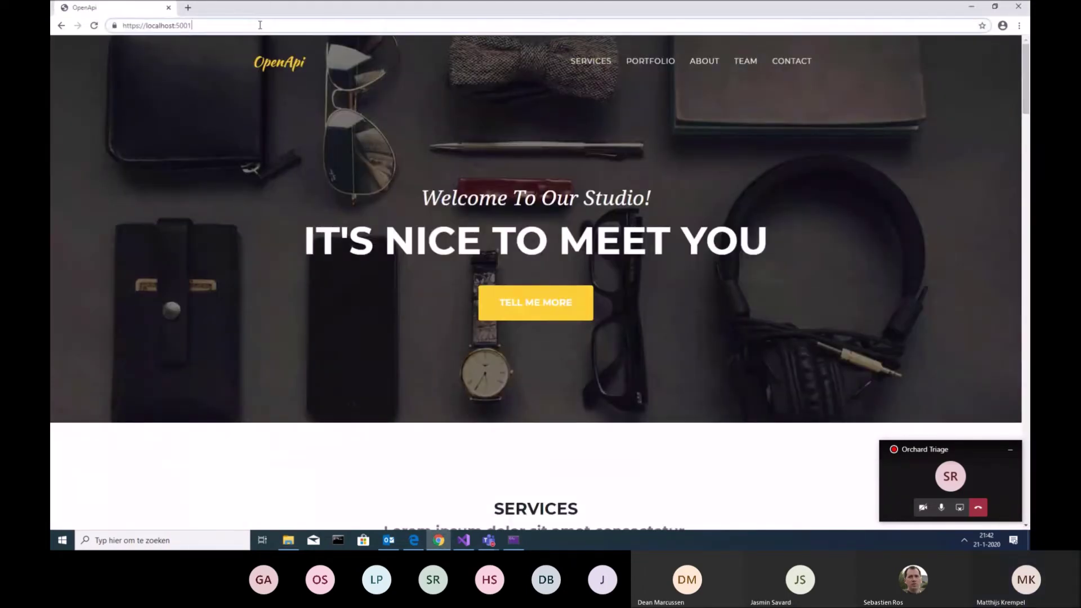
{"action": "left_click", "coordinate": [263, 25]}
{"action": "type", "text": "logi"}
{"action": "key", "text": "Return"}
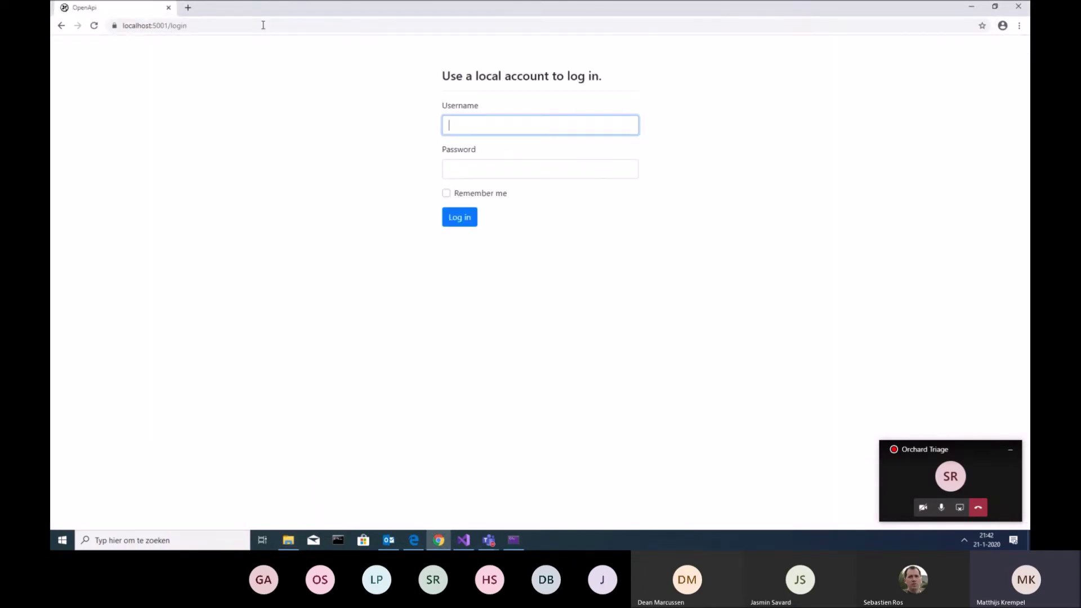
Log in with the newly activated user's username and password
{"action": "type", "text": "matthijs"}
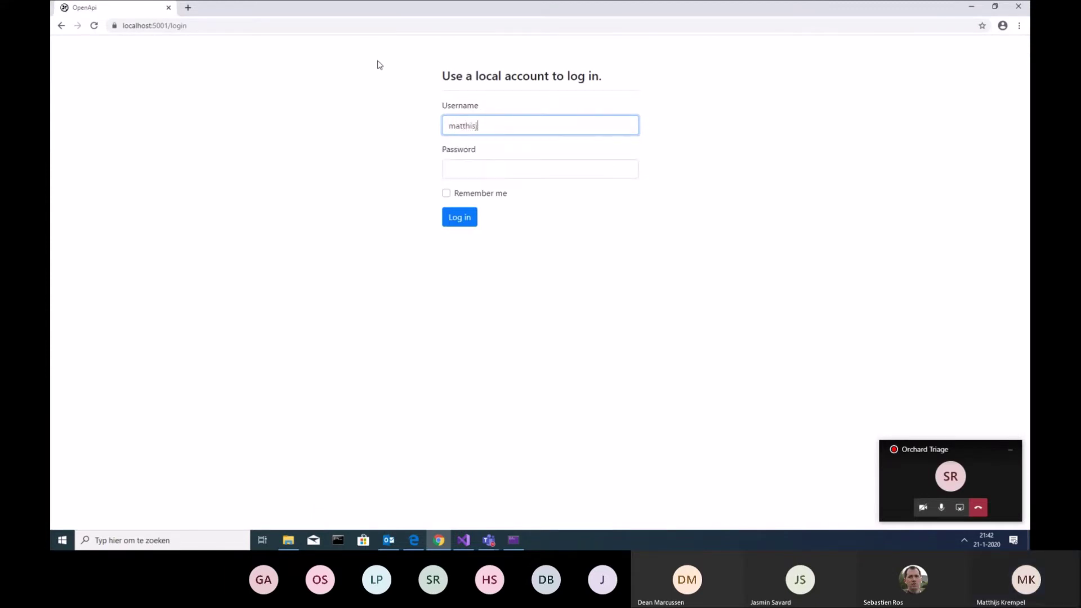
{"action": "key", "text": "BackSpace"}
{"action": "key", "text": "BackSpace"}
{"action": "key", "text": "BackSpace"}
{"action": "type", "text": "jsk"}
{"action": "key", "text": "Tab"}
{"action": "type", "text": "pass"}
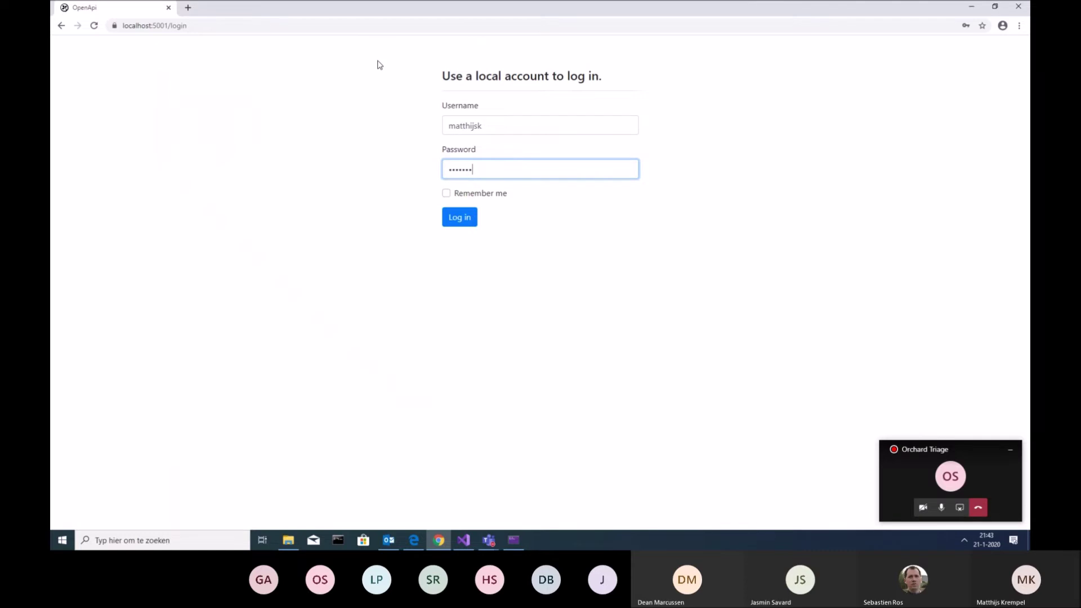
{"action": "left_click", "coordinate": [459, 218]}
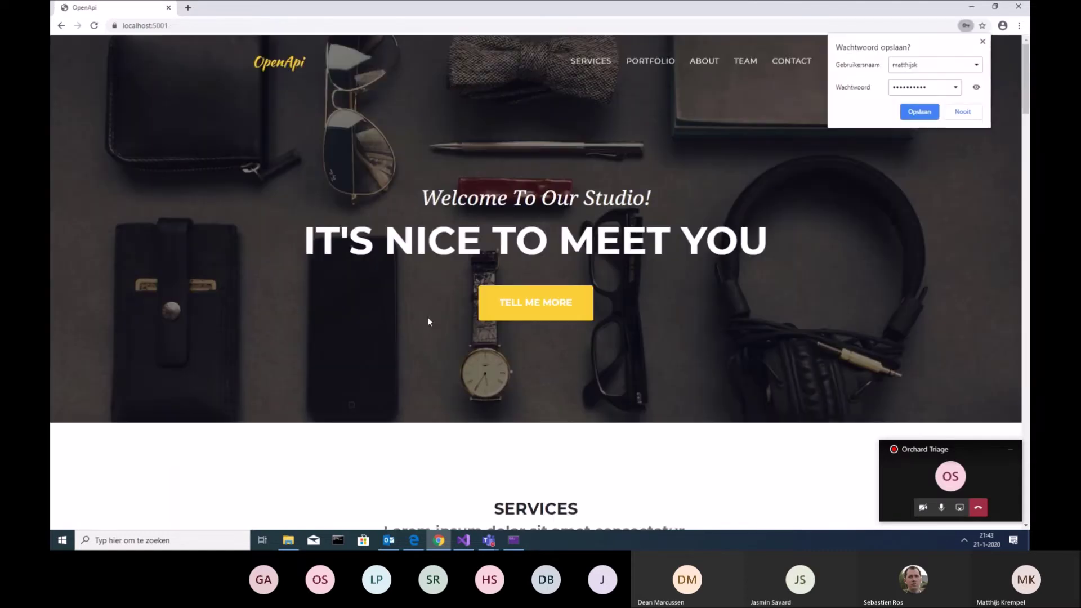
{"action": "left_click", "coordinate": [255, 25]}
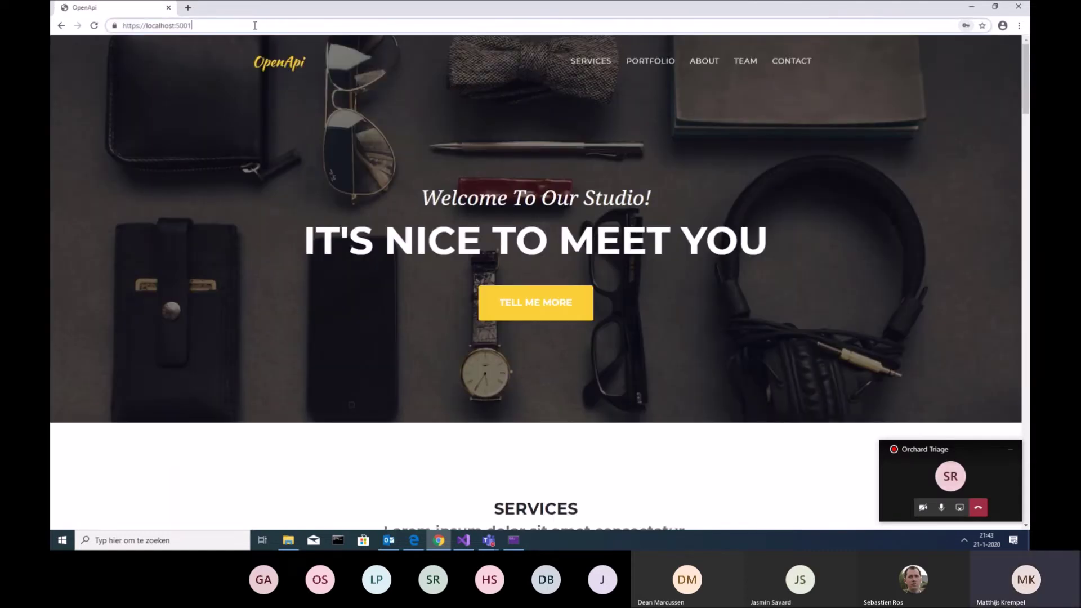
Go to /admin and sign in with the administrator's username and password
{"action": "type", "text": "/admin"}
{"action": "key", "text": "Return"}
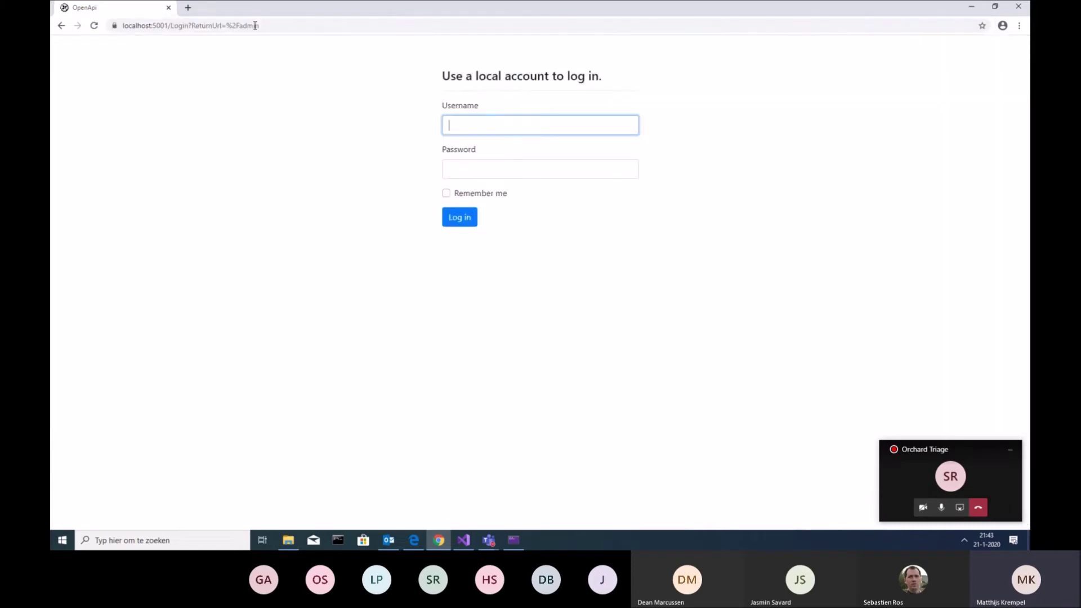
{"action": "type", "text": "admin"}
{"action": "key", "text": "Tab"}
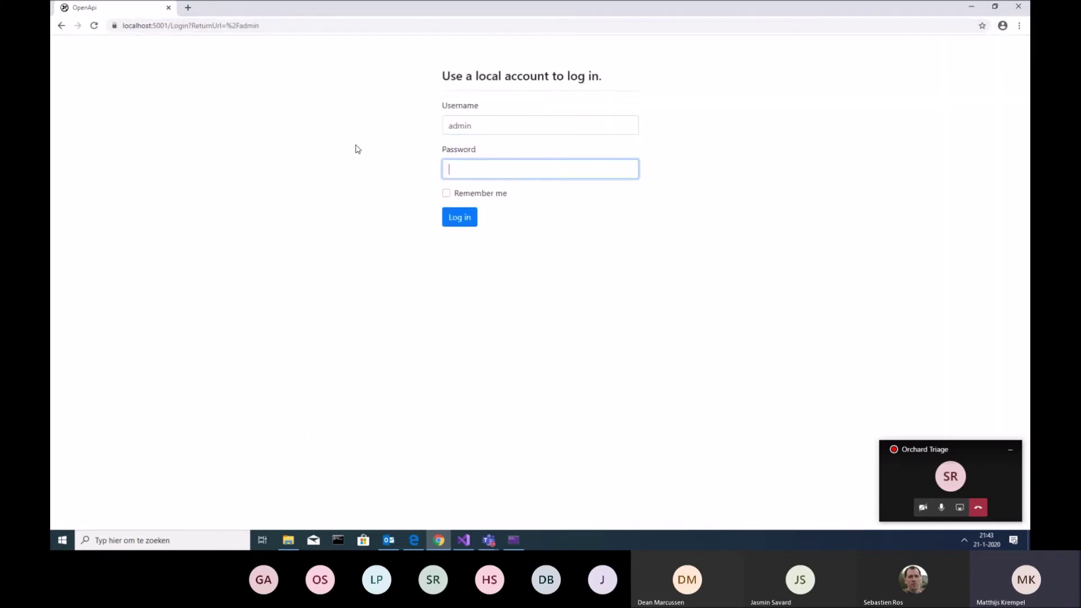
{"action": "type", "text": "adm"}
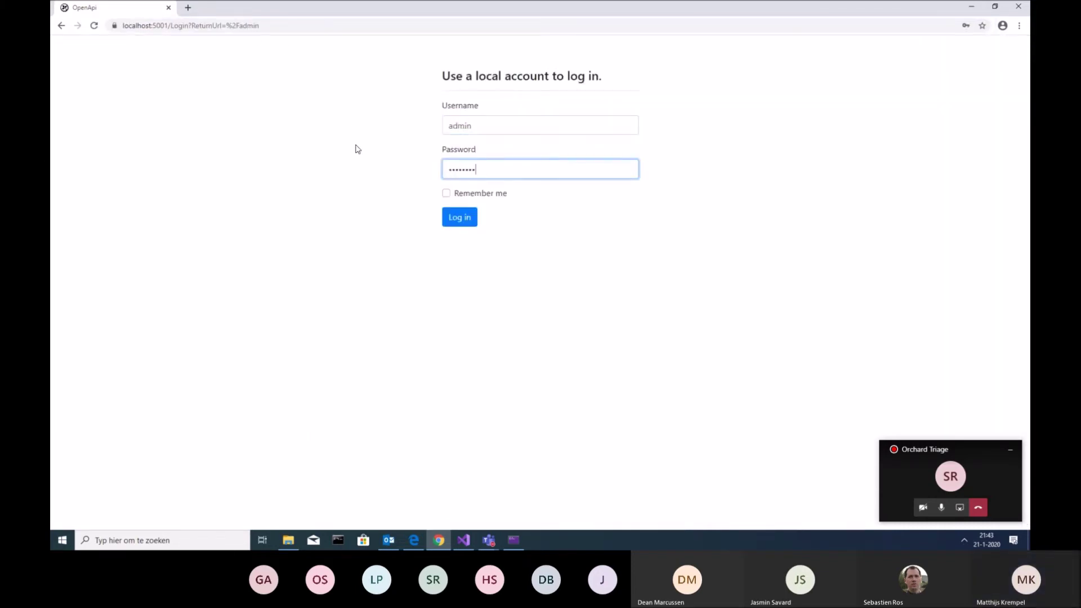
{"action": "key", "text": "Return"}
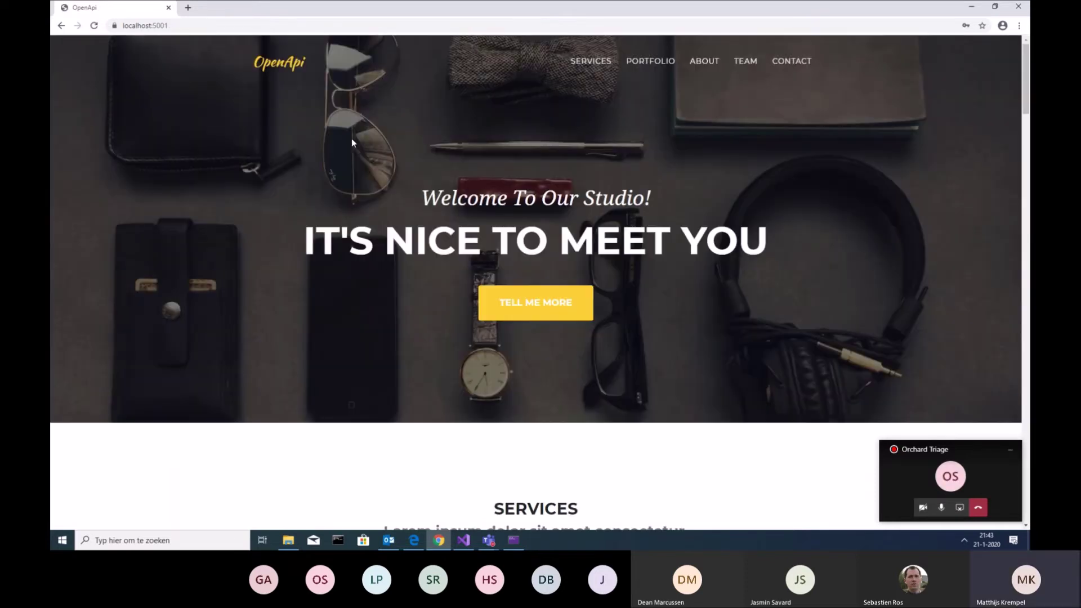
Browse to /admin to reach the 'Welkom bij Orchard' dashboard page
{"action": "left_click", "coordinate": [209, 24]}
{"action": "left_click", "coordinate": [209, 25]}
{"action": "type", "text": "/admin"}
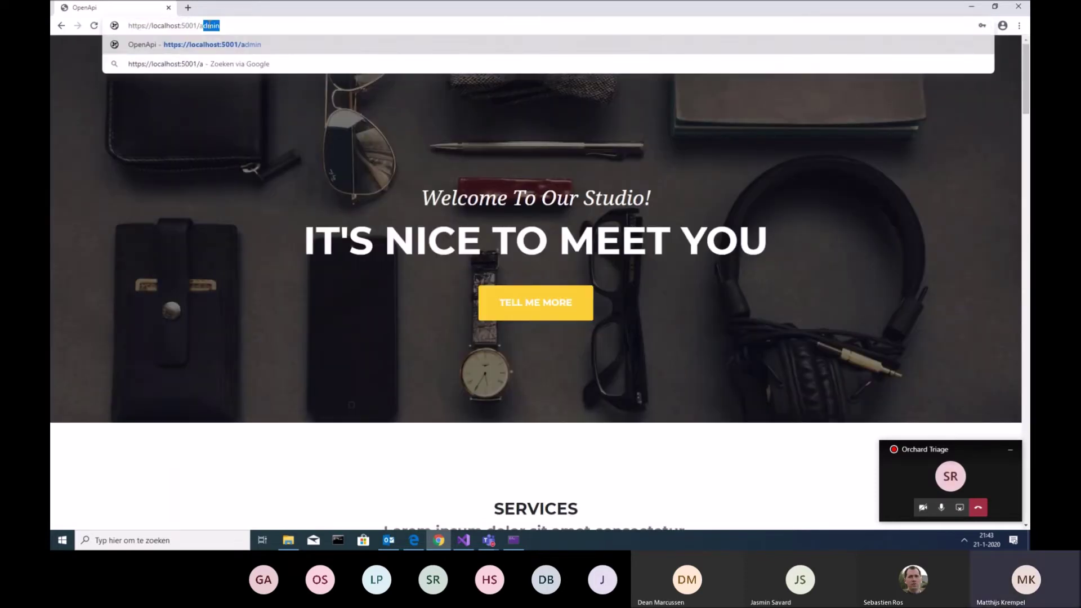
{"action": "key", "text": "Return"}
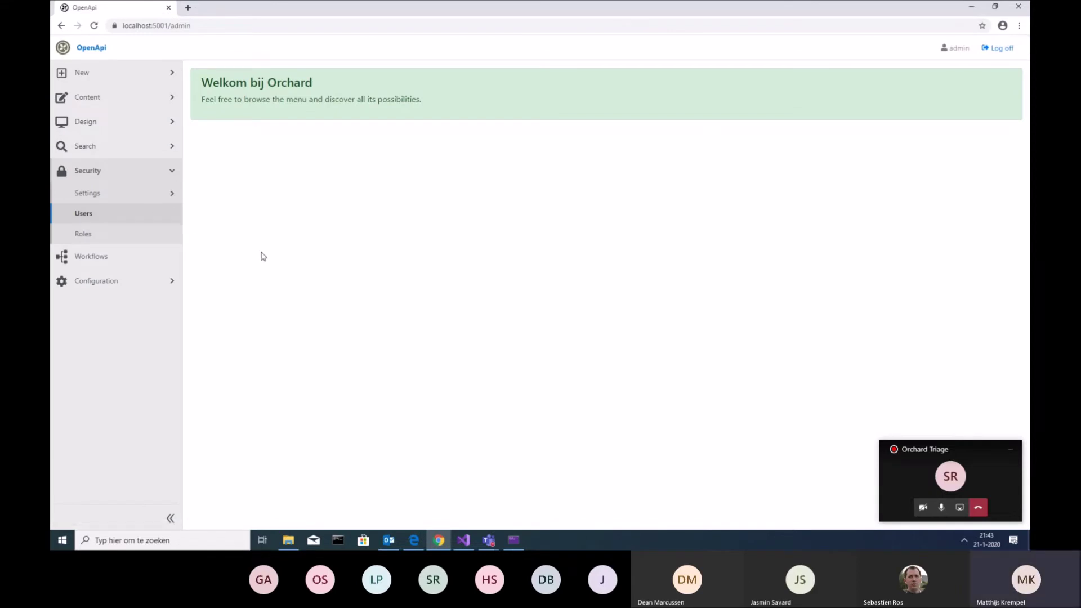
Glance at UserAccountActivated, then open UserAccountActivation and select its AccountActivationEmail task
{"action": "left_click", "coordinate": [127, 259]}
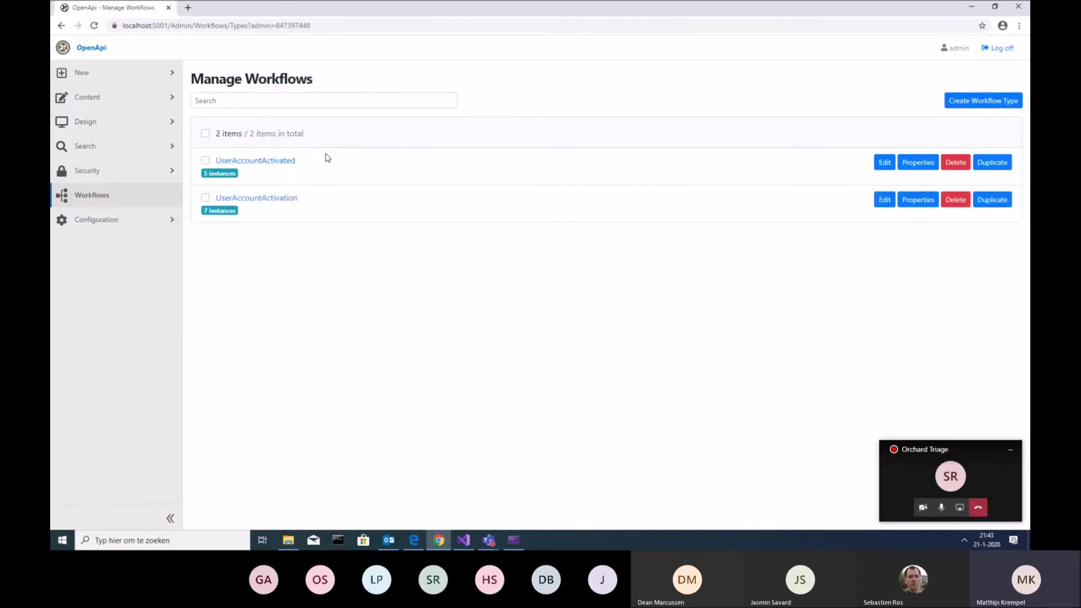
{"action": "left_click", "coordinate": [289, 162]}
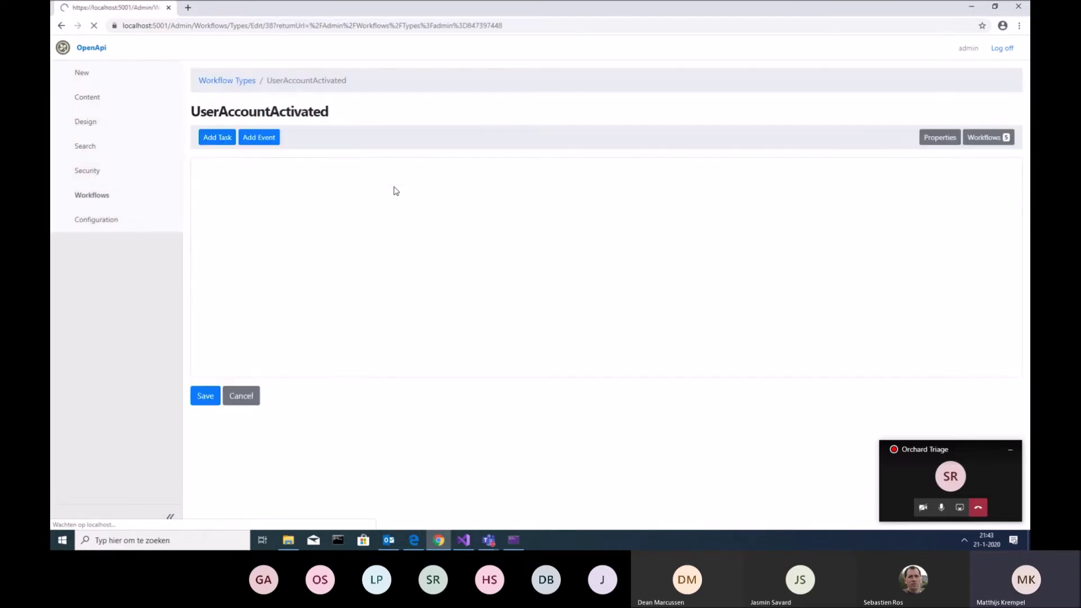
{"action": "left_click", "coordinate": [60, 26]}
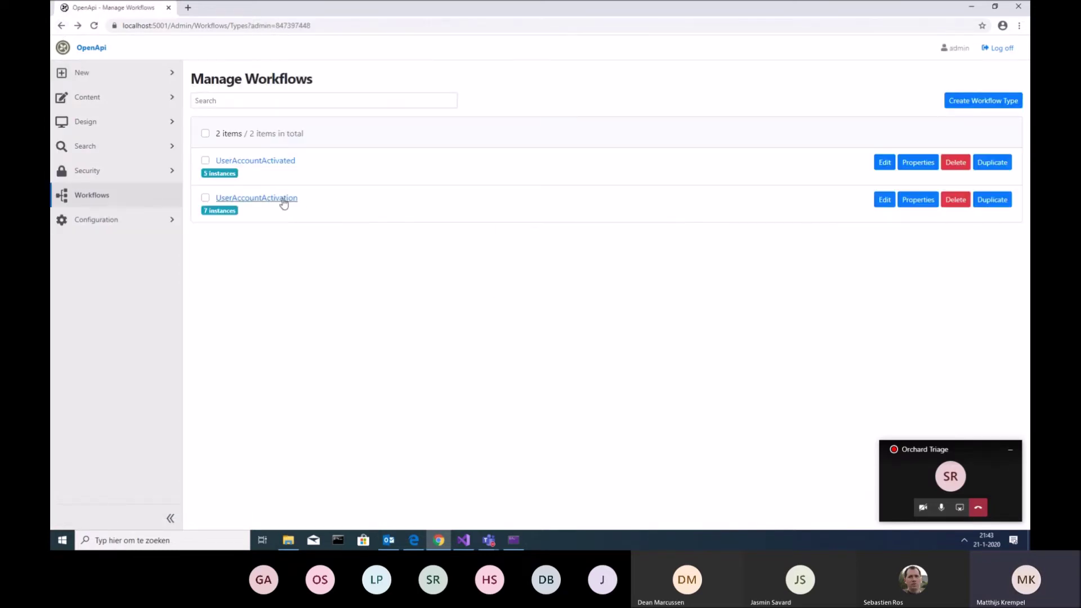
{"action": "left_click", "coordinate": [285, 198]}
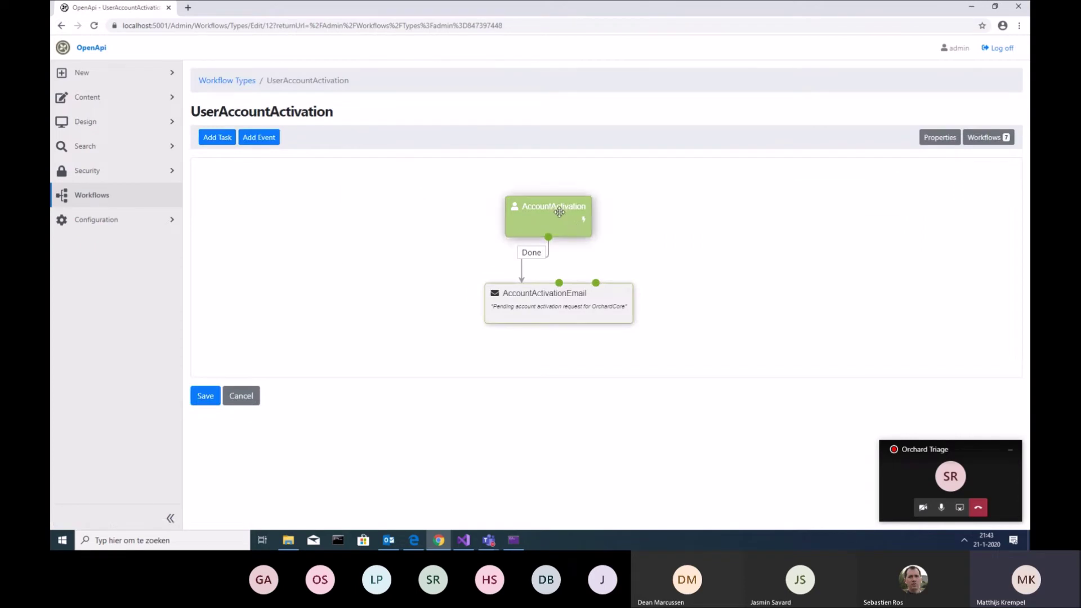
{"action": "left_click", "coordinate": [564, 305]}
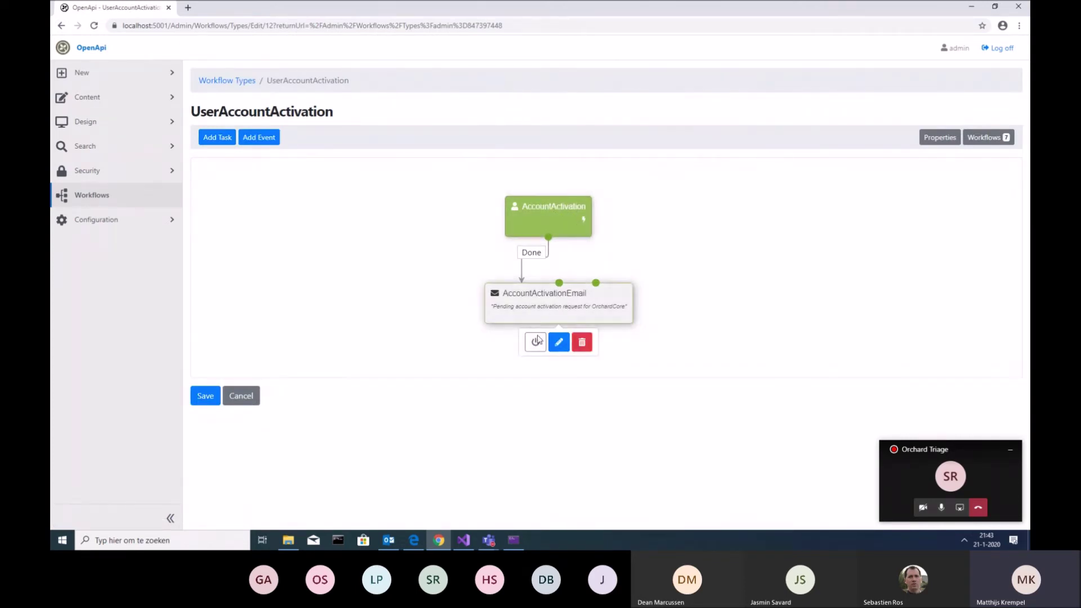
Edit the AccountActivationEmail task, deleting the returnUrl parameter from the activation link
{"action": "left_click", "coordinate": [558, 344]}
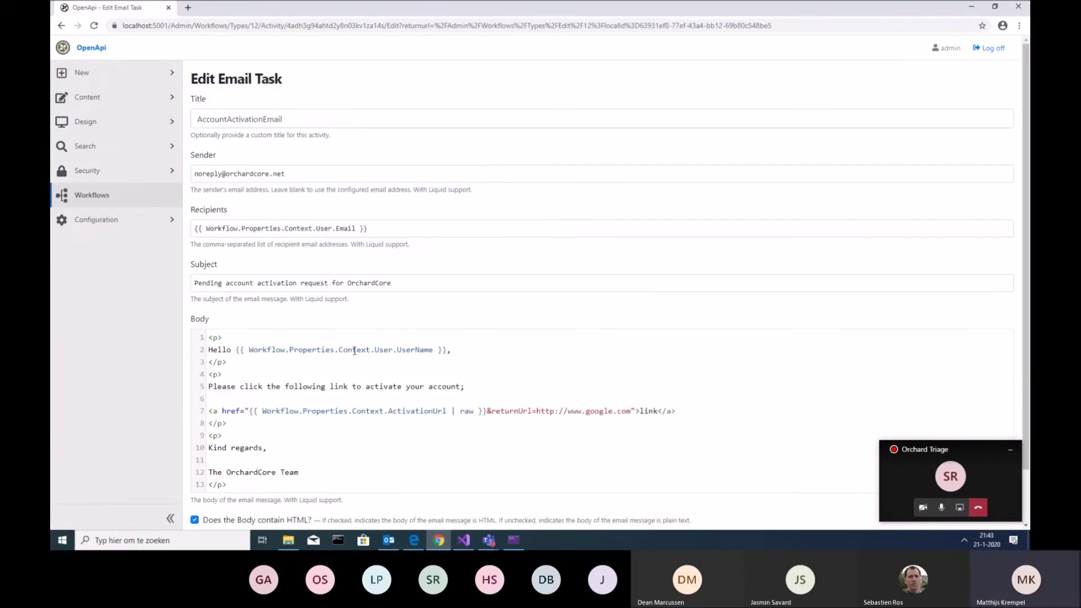
{"action": "left_click_drag", "start_coordinate": [249, 349], "coordinate": [422, 349]}
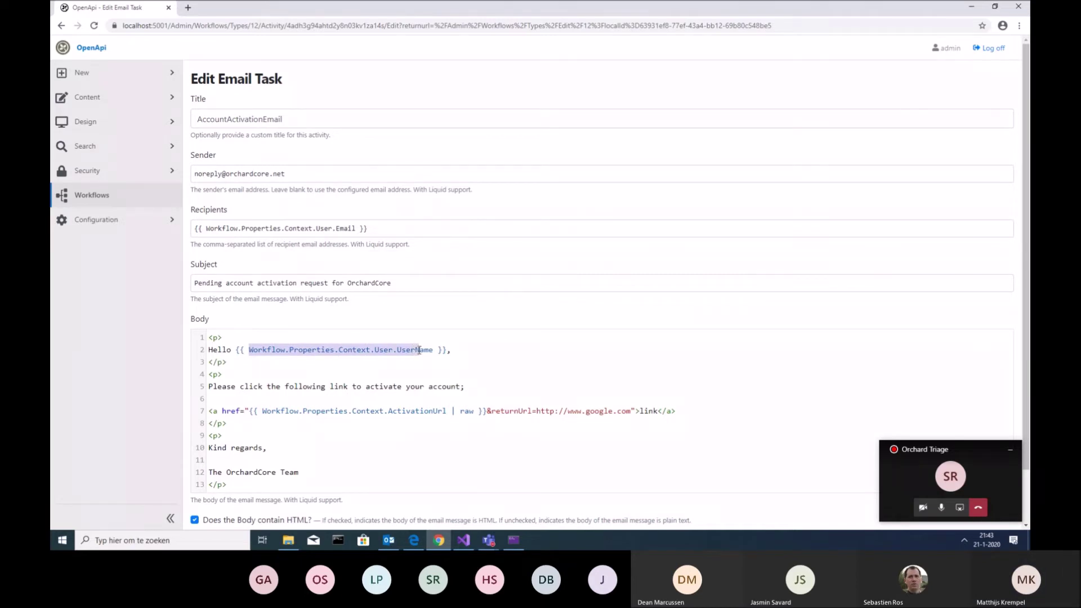
{"action": "double_click", "coordinate": [354, 349]}
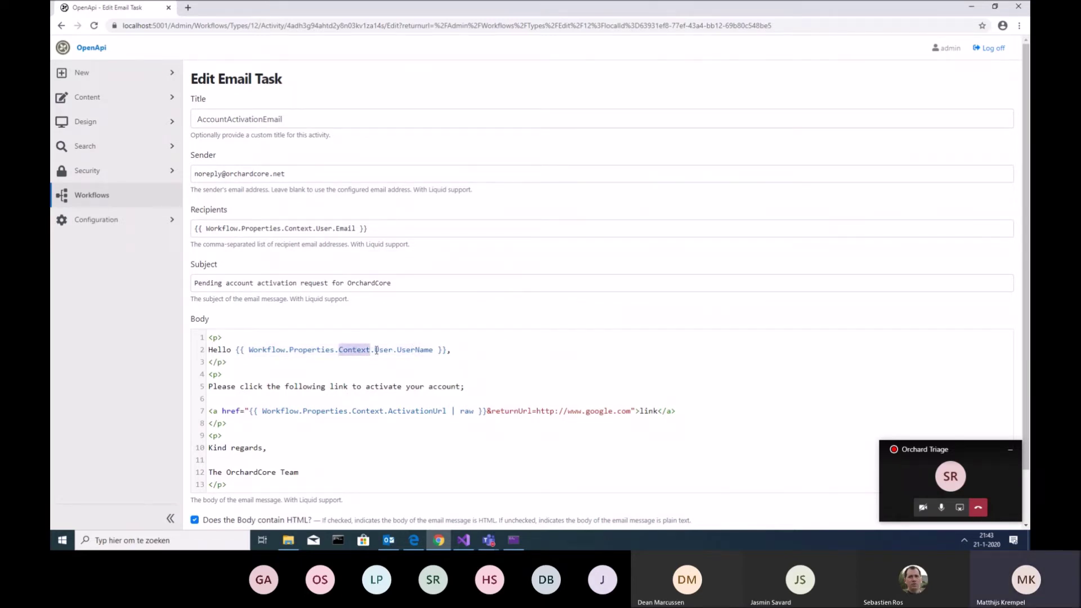
{"action": "left_click", "coordinate": [382, 350]}
{"action": "double_click", "coordinate": [422, 350]}
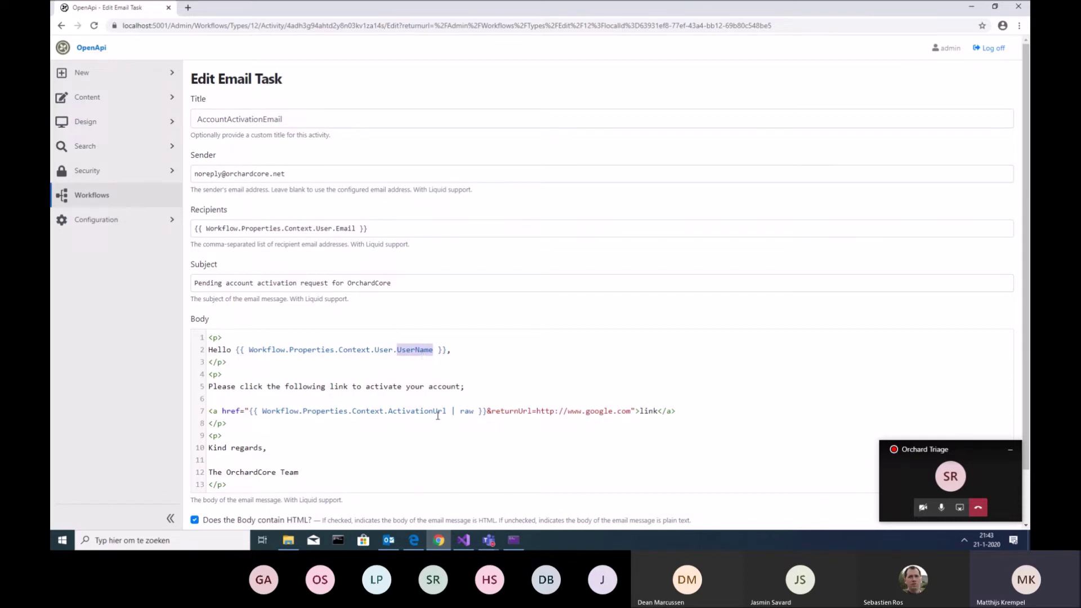
{"action": "double_click", "coordinate": [438, 412]}
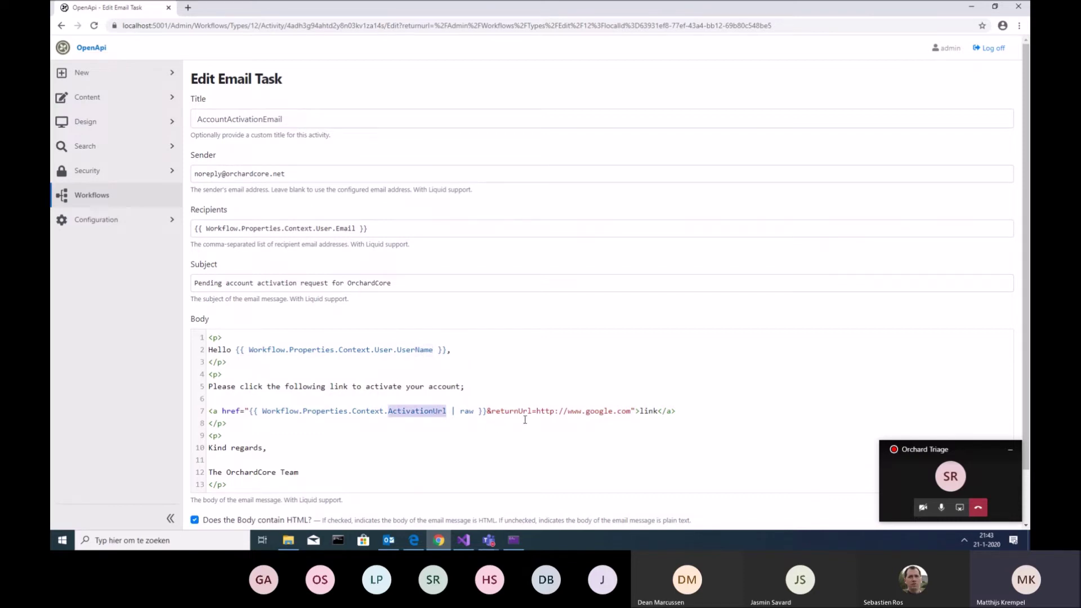
{"action": "left_click_drag", "start_coordinate": [491, 411], "coordinate": [632, 412]}
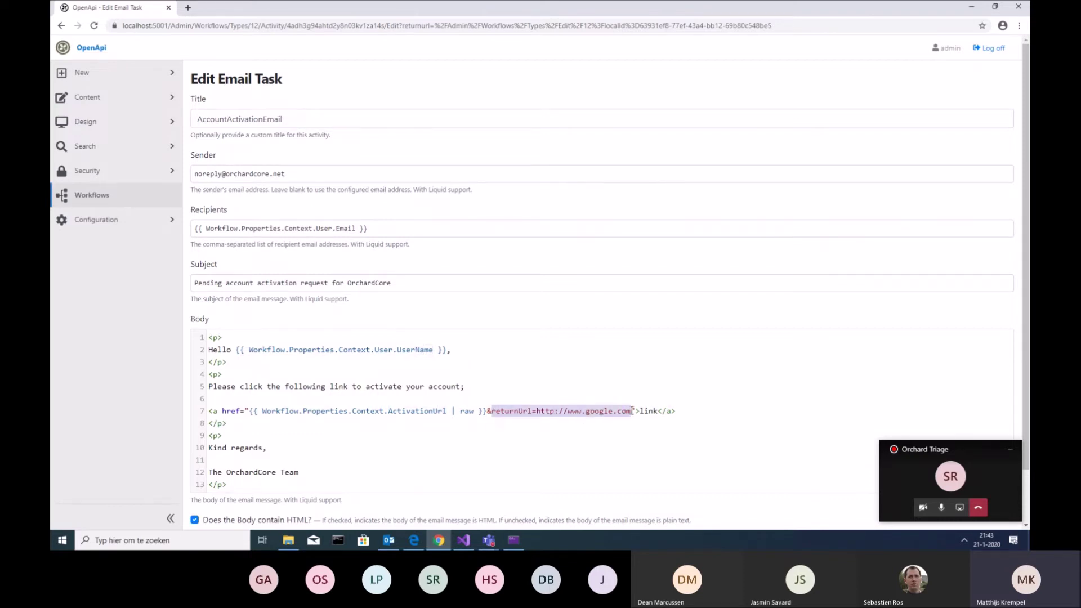
{"action": "key", "text": "BackSpace"}
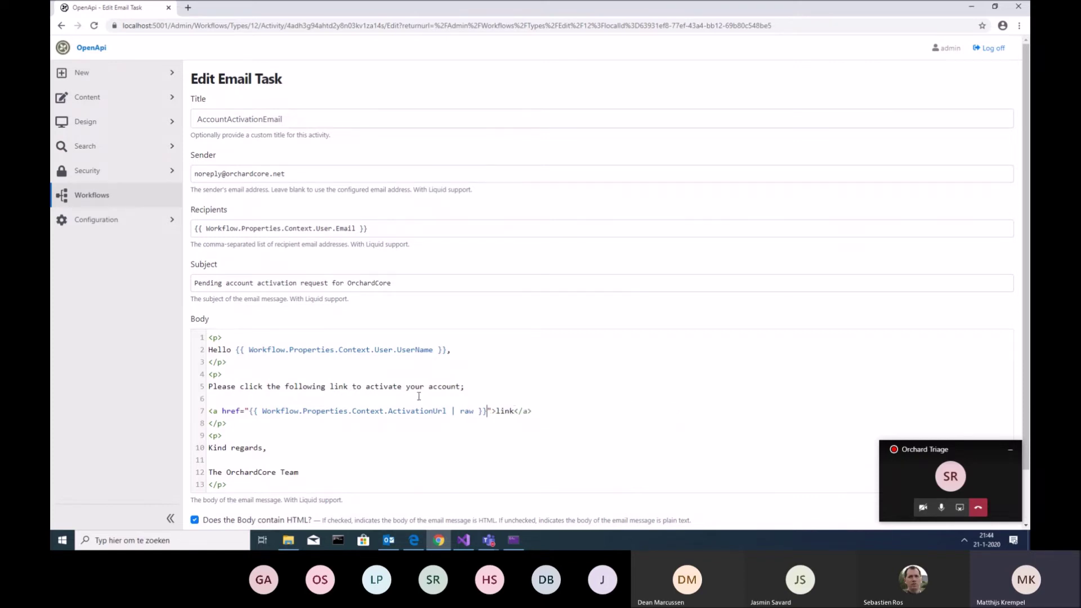
{"action": "double_click", "coordinate": [417, 413]}
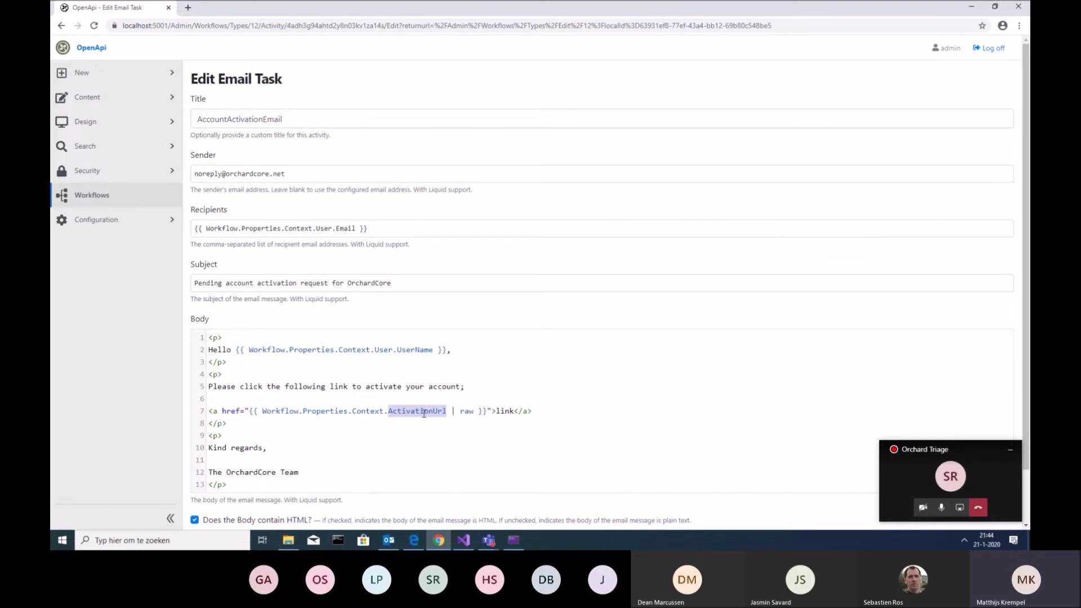
Save the edited account activation email task and return to the workflow list
{"action": "scroll", "coordinate": [586, 421], "scroll_direction": "down", "scroll_amount": 1}
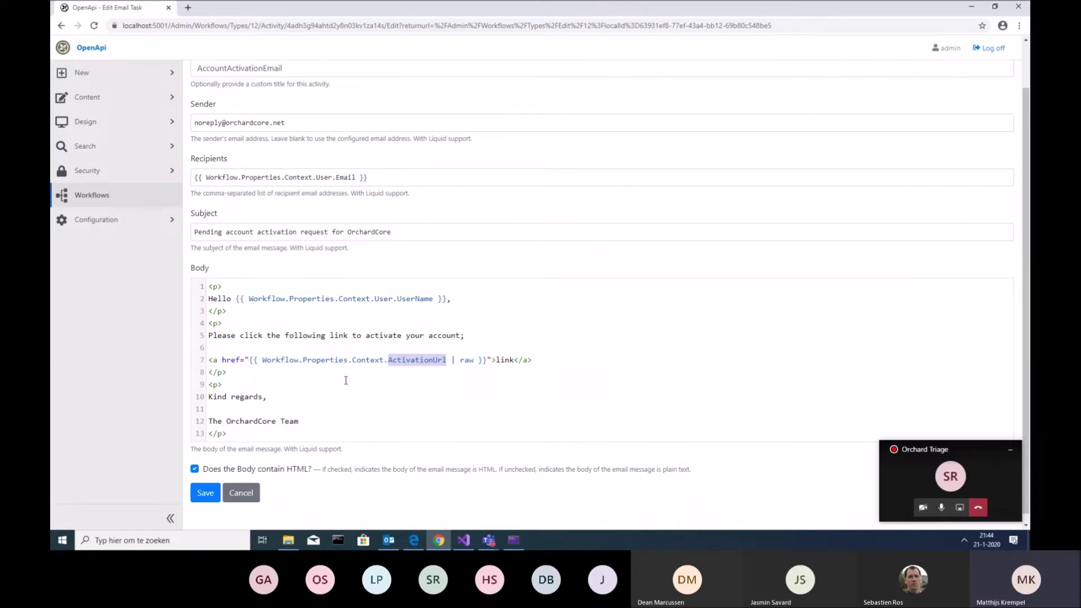
{"action": "scroll", "coordinate": [338, 375], "scroll_direction": "up", "scroll_amount": 1}
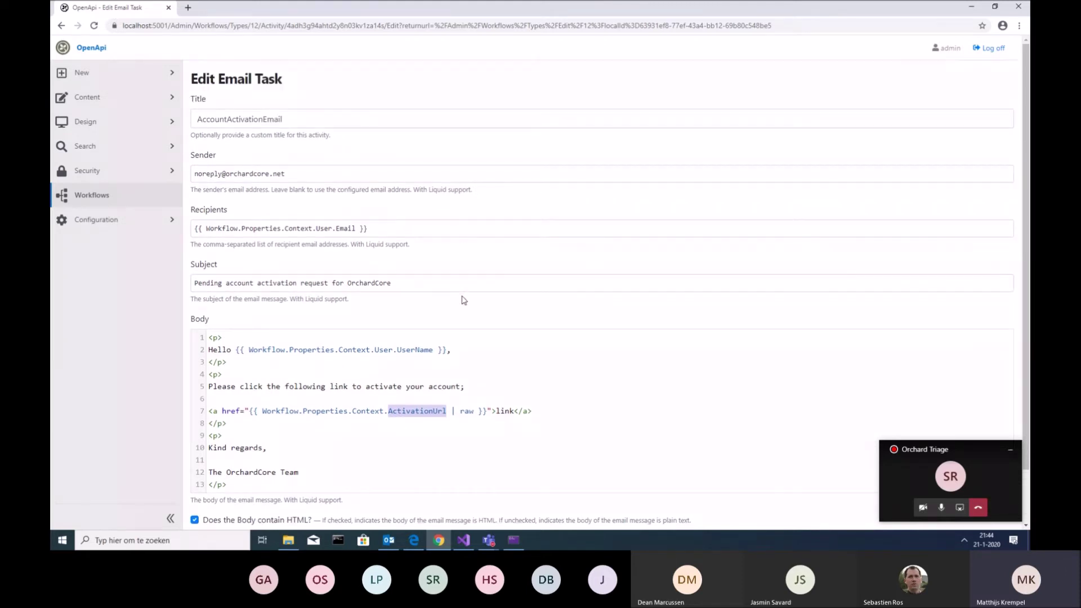
{"action": "scroll", "coordinate": [465, 304], "scroll_direction": "down", "scroll_amount": 1}
{"action": "left_click", "coordinate": [206, 486]}
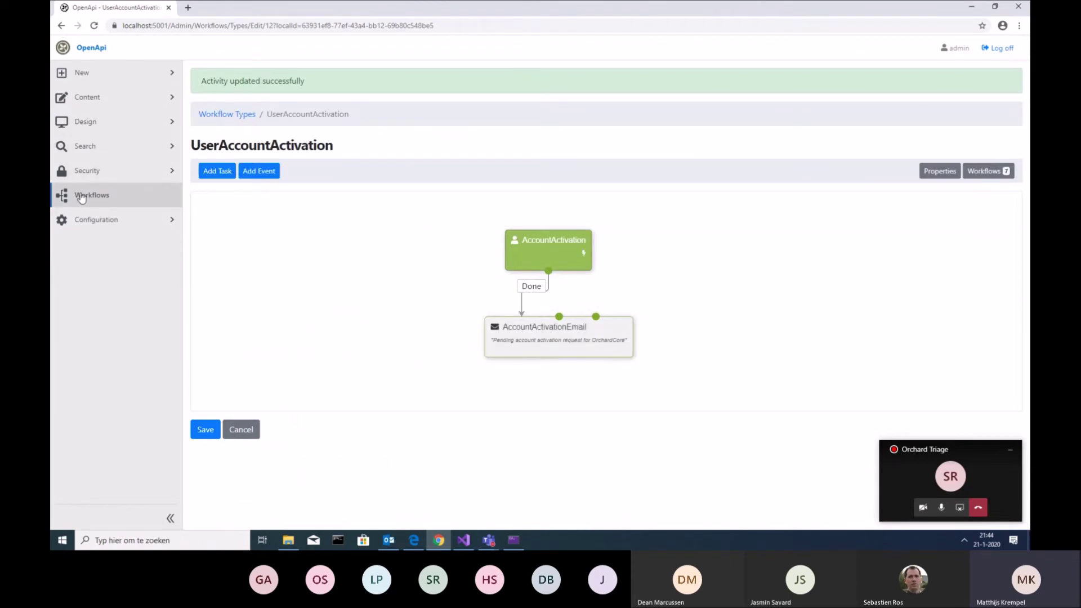
{"action": "left_click", "coordinate": [127, 202]}
Open the UserAccountActivated workflow, minimize the Teams call window, and expand Security
{"action": "left_click", "coordinate": [276, 166]}
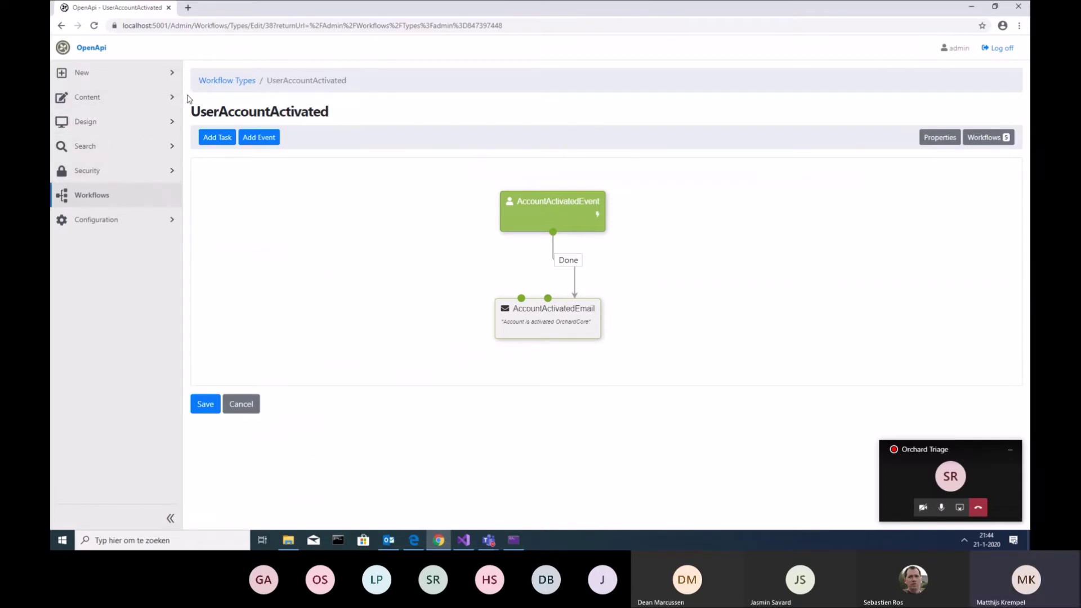
{"action": "left_click", "coordinate": [1010, 450]}
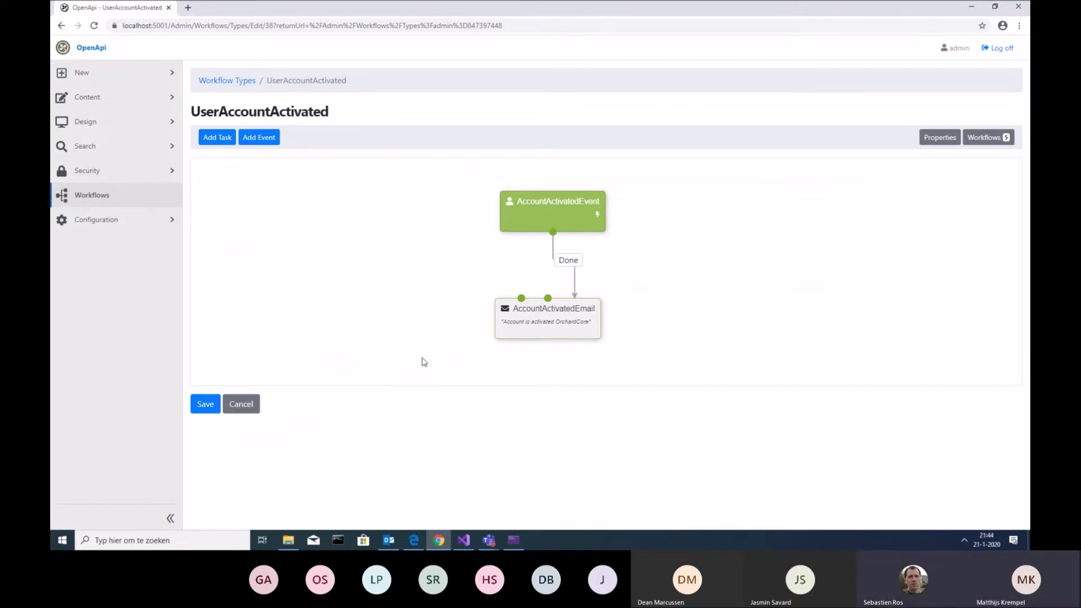
{"action": "left_click", "coordinate": [121, 174]}
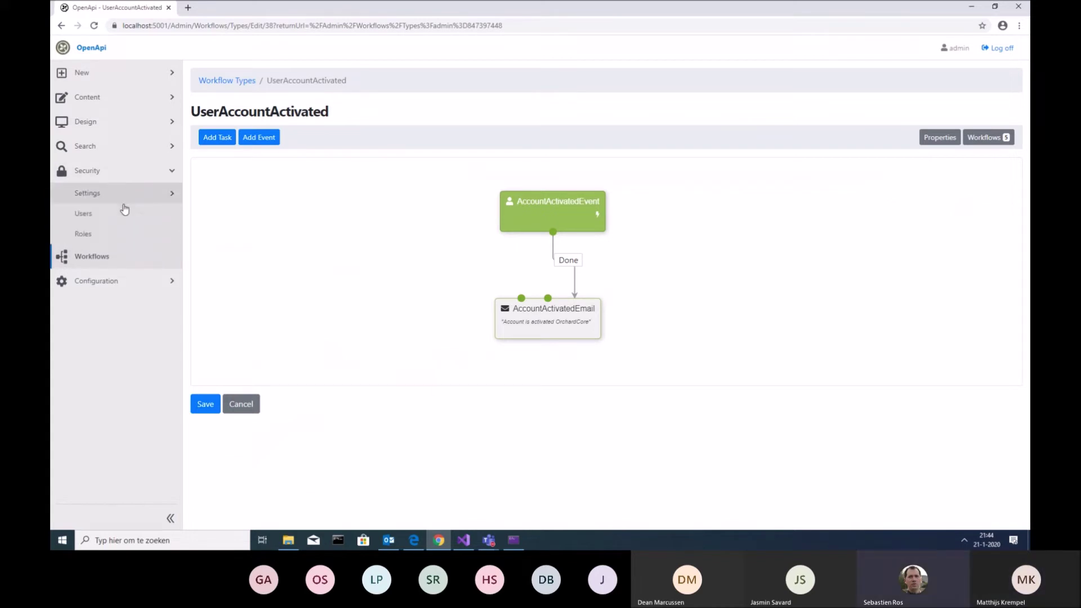
Show Solution Explorer, expand OrchardCore.Modules and OrchardCore.Users, then minimize Visual Studio
{"action": "left_click", "coordinate": [465, 541]}
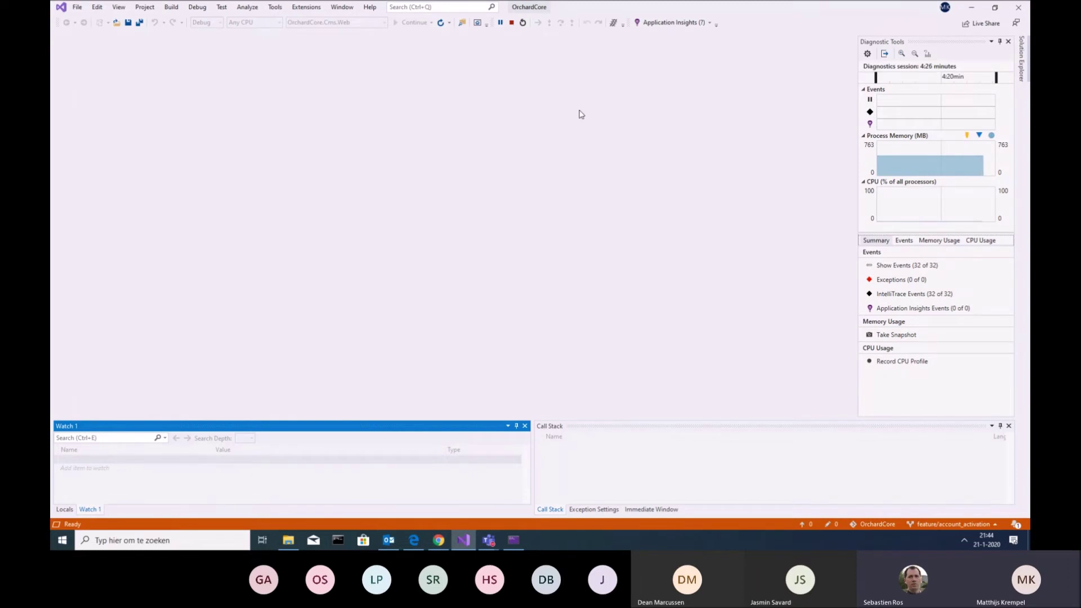
{"action": "key", "text": "alt+Tab"}
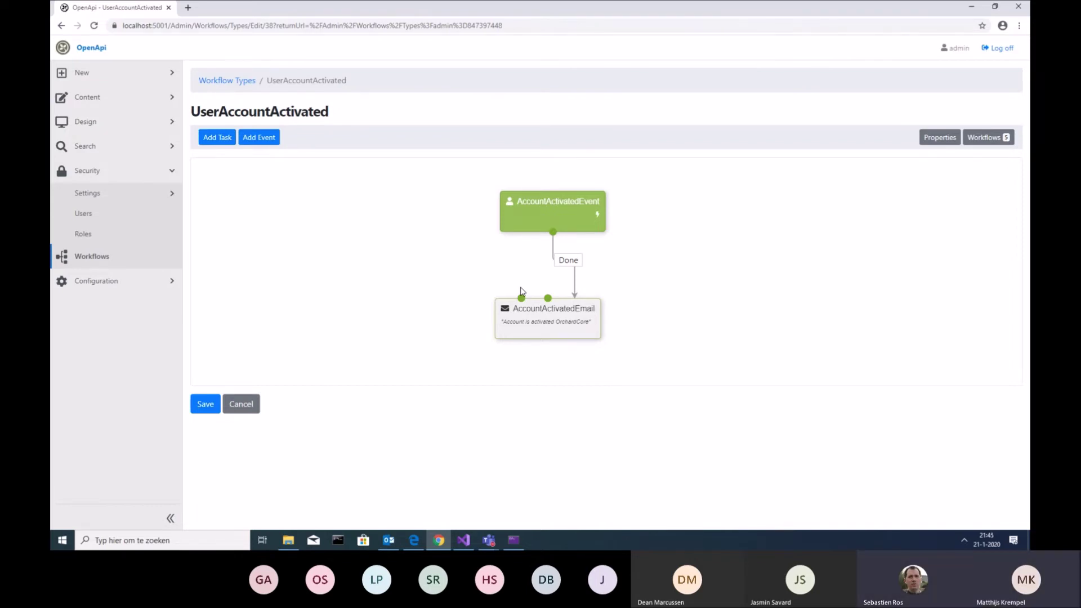
{"action": "left_click", "coordinate": [464, 540]}
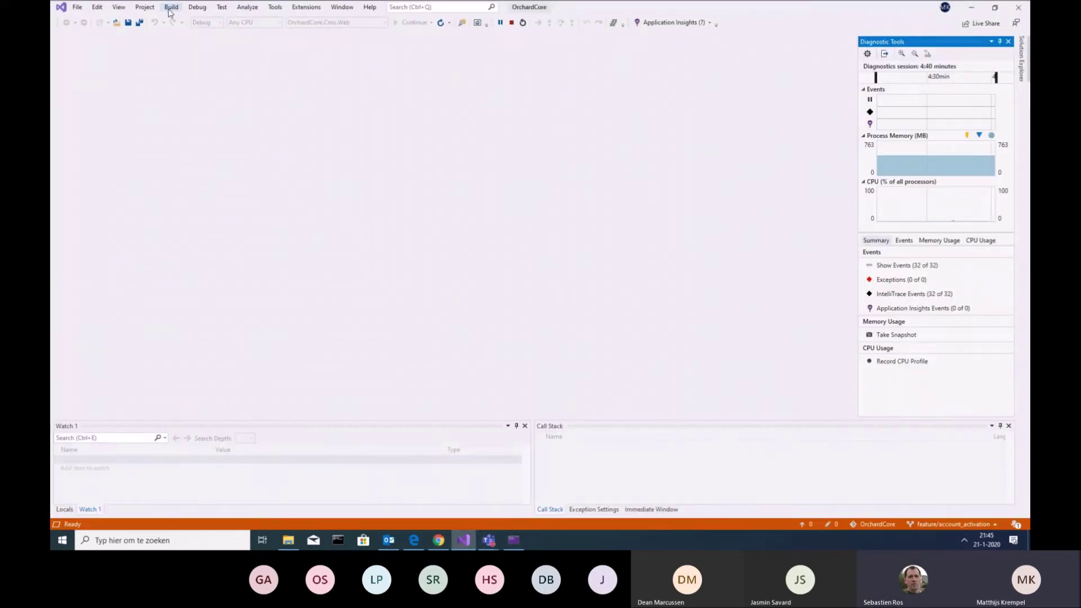
{"action": "left_click", "coordinate": [118, 7]}
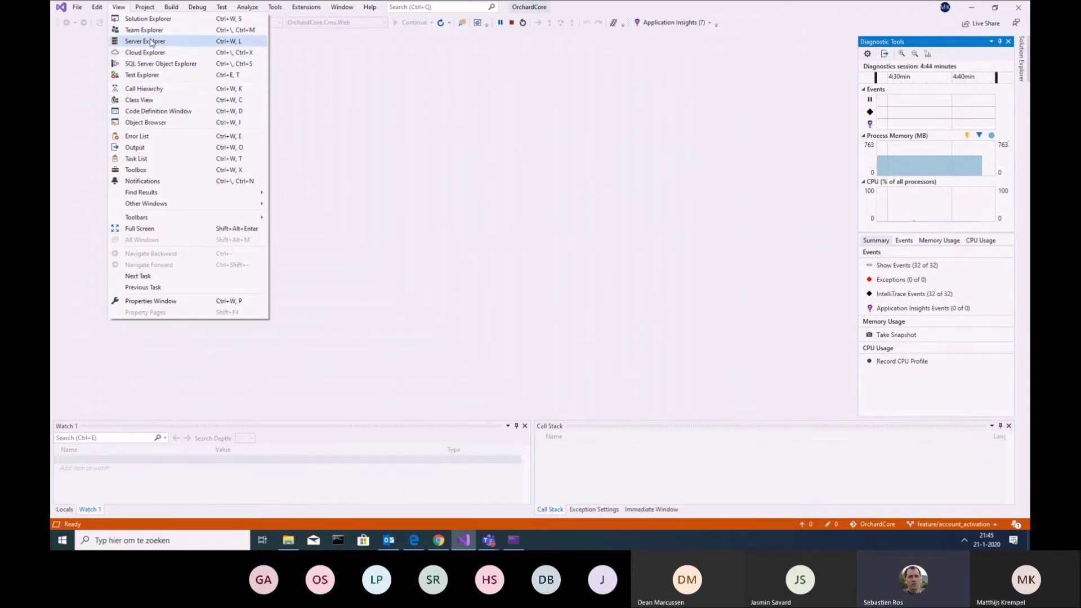
{"action": "left_click", "coordinate": [148, 18]}
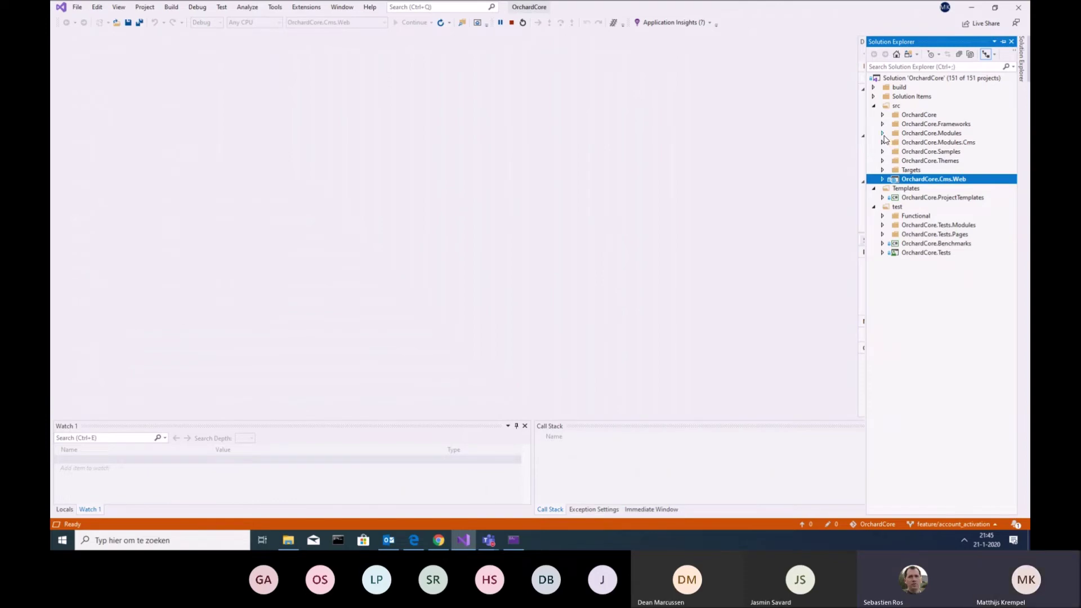
{"action": "left_click", "coordinate": [882, 133]}
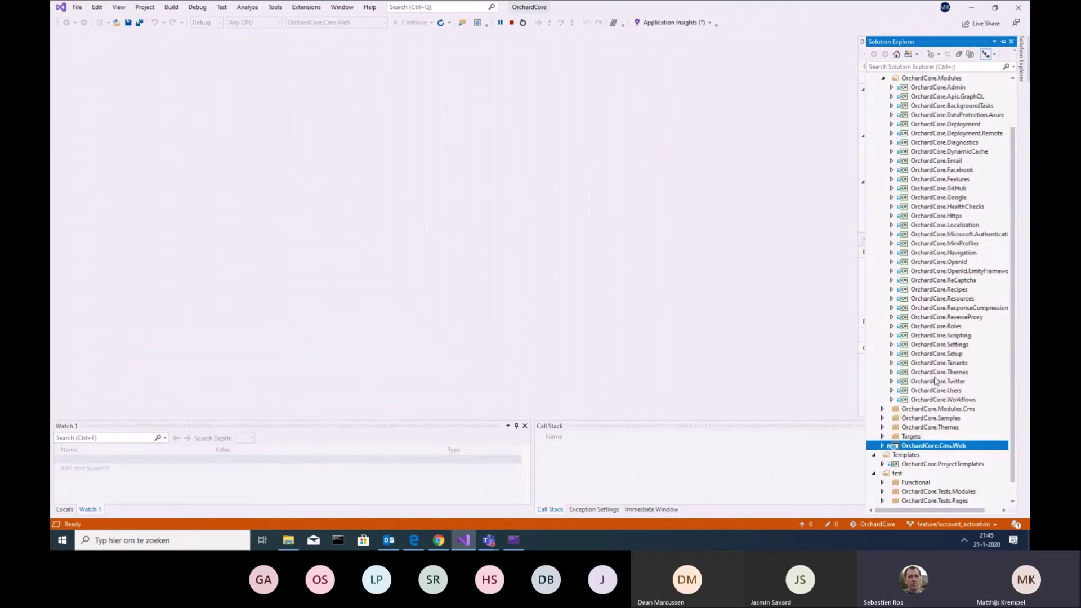
{"action": "left_click", "coordinate": [892, 391]}
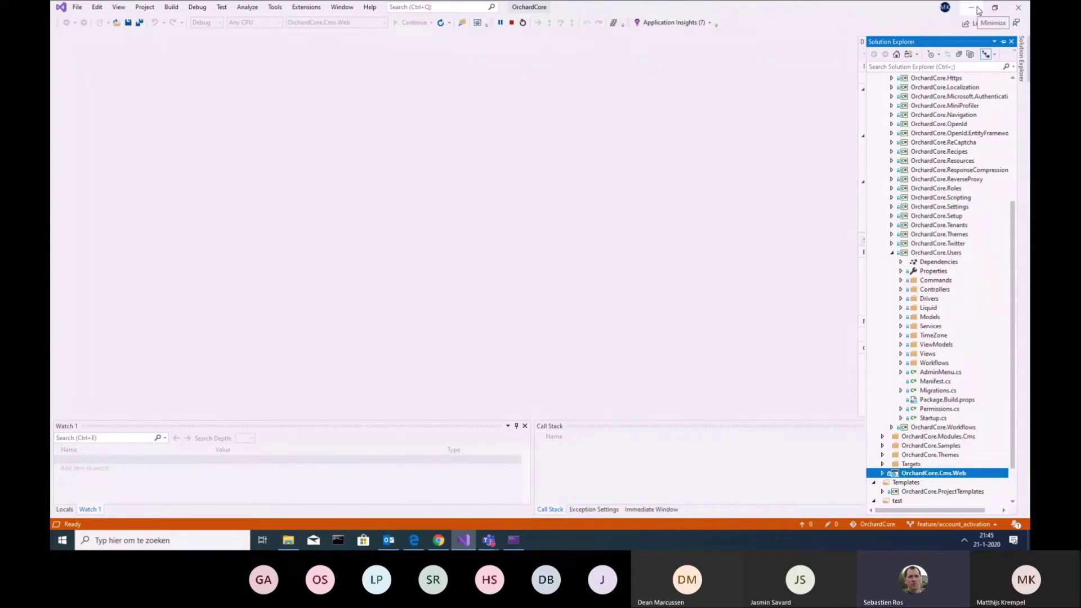
{"action": "left_click", "coordinate": [978, 10]}
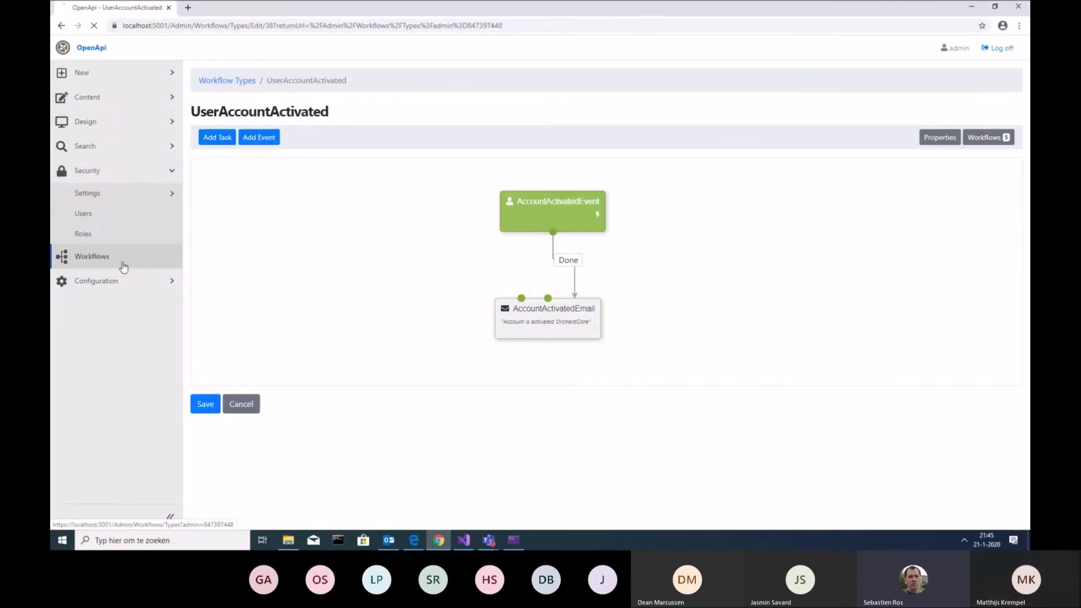
View the UserAccountActivation workflow, then the UserAccountActivated workflow, before returning to Visual Studio
{"action": "left_click", "coordinate": [89, 256]}
{"action": "left_click", "coordinate": [272, 199]}
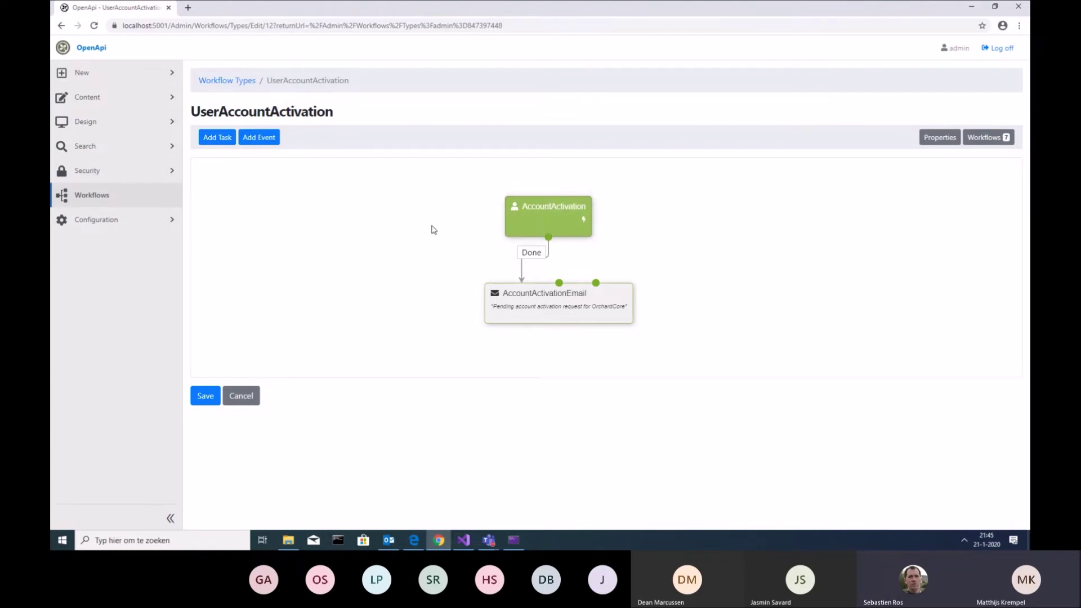
{"action": "left_click", "coordinate": [132, 201]}
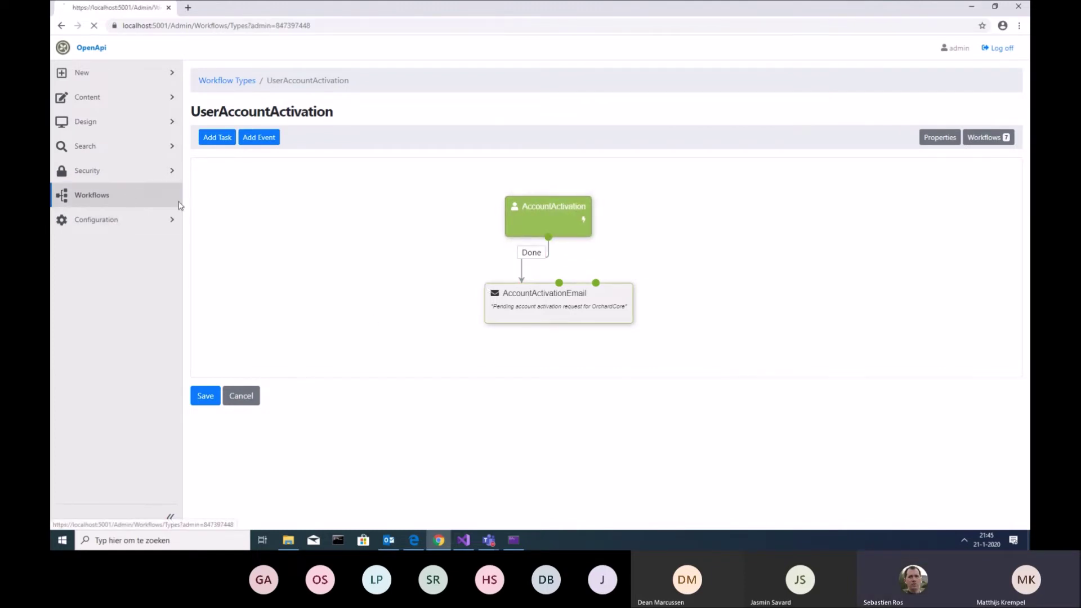
{"action": "left_click", "coordinate": [281, 162]}
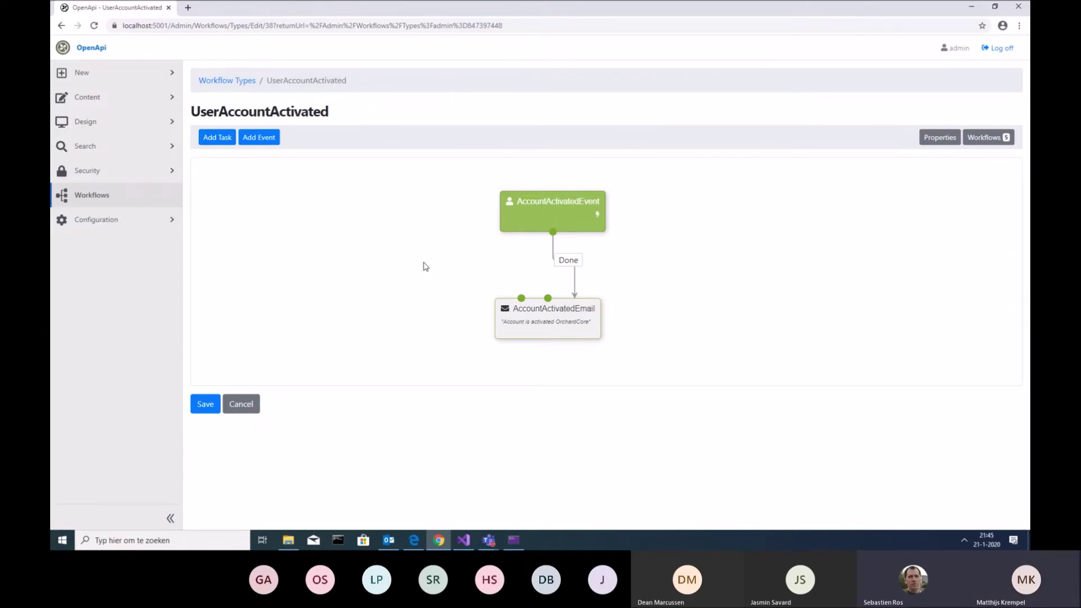
{"action": "left_click", "coordinate": [466, 541]}
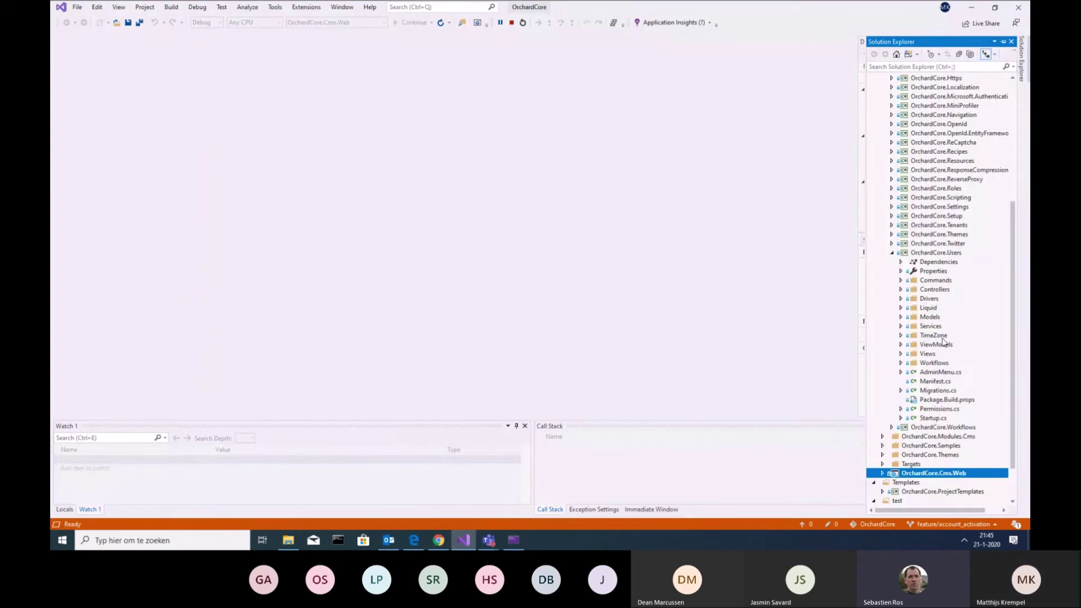
Expand OrchardCore.Users > Workflows to show Activities, Drivers, Handlers and ViewModels, then return to the browser
{"action": "left_click", "coordinate": [902, 364]}
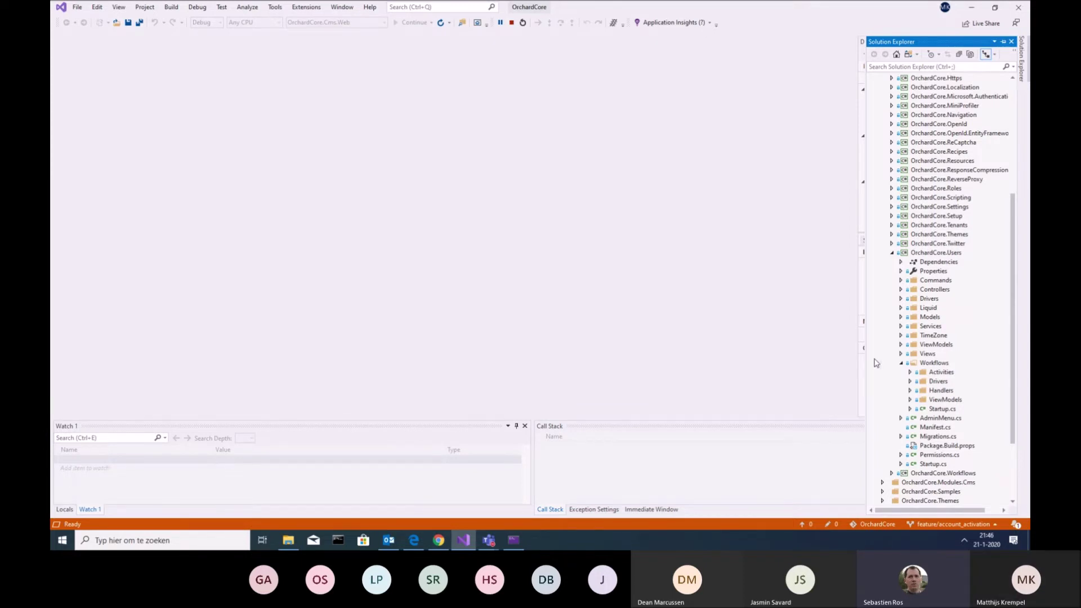
{"action": "left_click", "coordinate": [971, 7]}
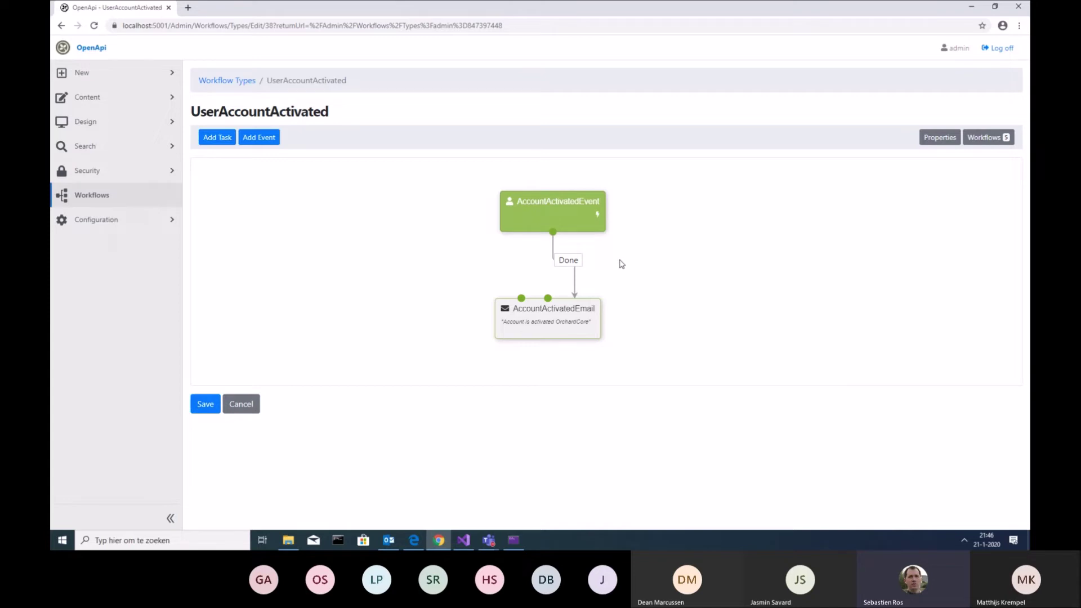
Add a 'User Created' event, place it left of AccountActivatedEvent, and exit to the workflow list
{"action": "left_click", "coordinate": [254, 142]}
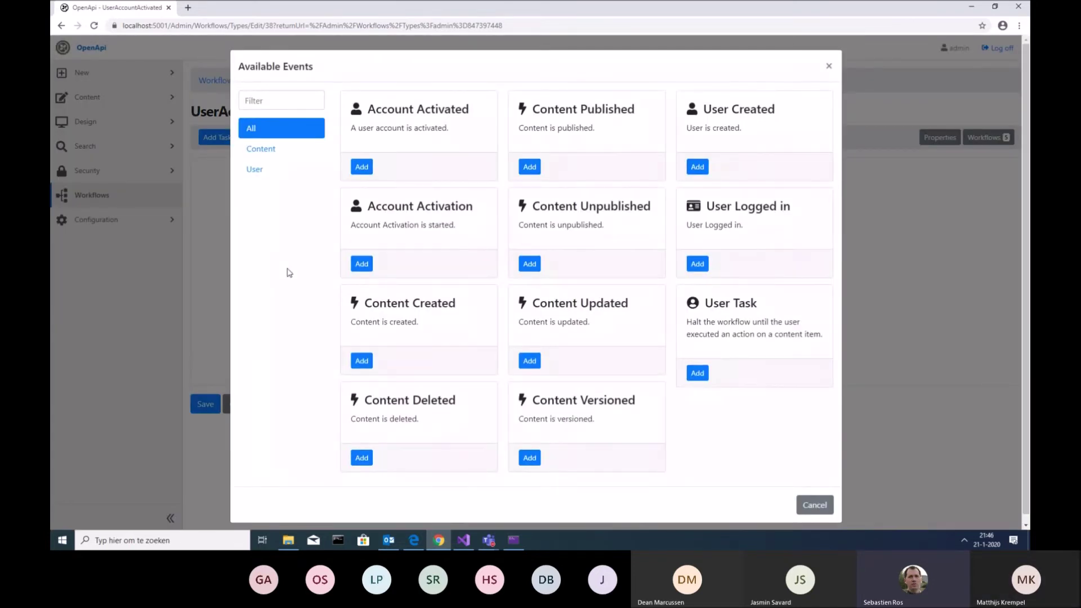
{"action": "left_click", "coordinate": [258, 172]}
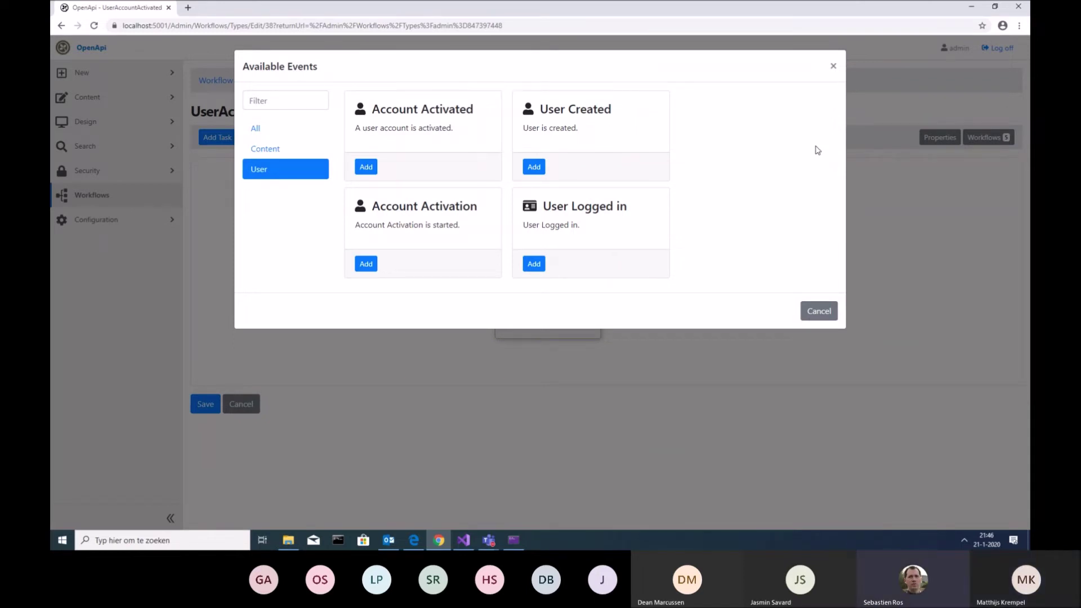
{"action": "left_click", "coordinate": [534, 167]}
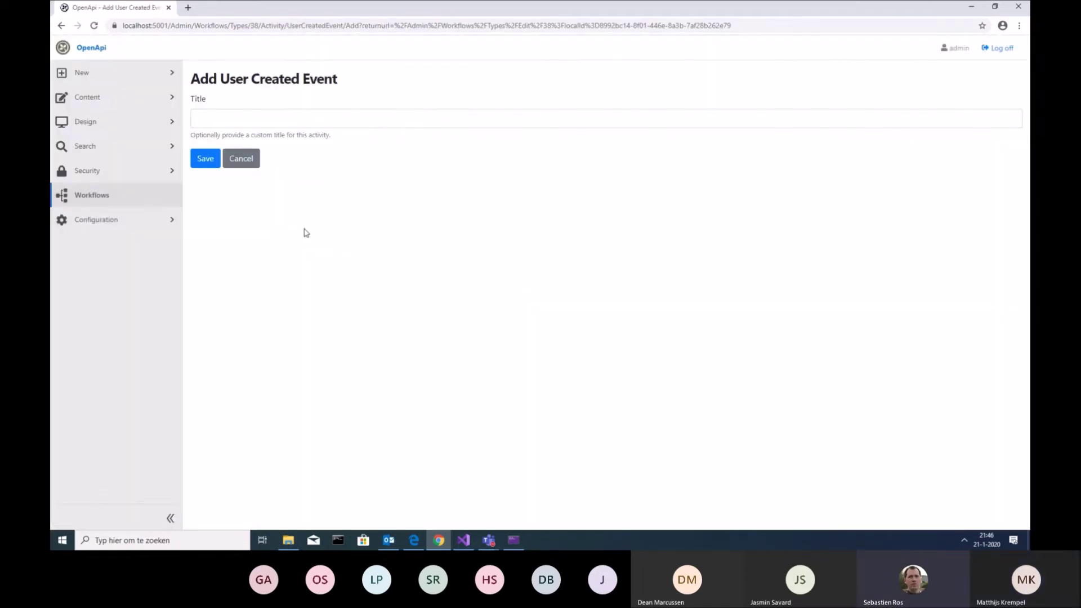
{"action": "left_click", "coordinate": [208, 117]}
{"action": "type", "text": "Use"}
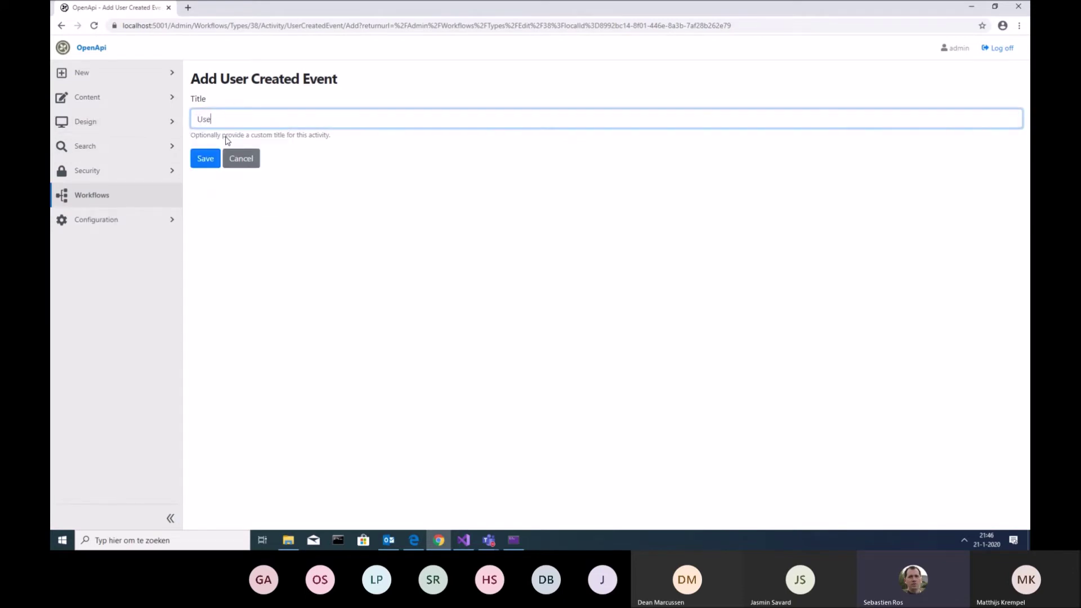
{"action": "type", "text": "r Created"}
{"action": "left_click", "coordinate": [208, 163]}
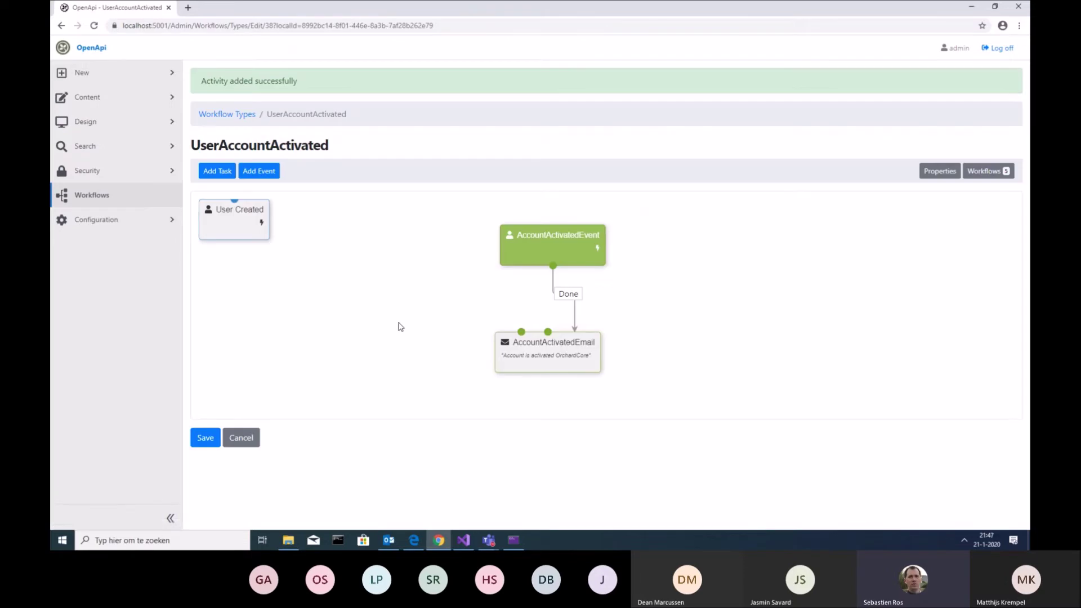
{"action": "left_click_drag", "start_coordinate": [233, 226], "coordinate": [371, 272]}
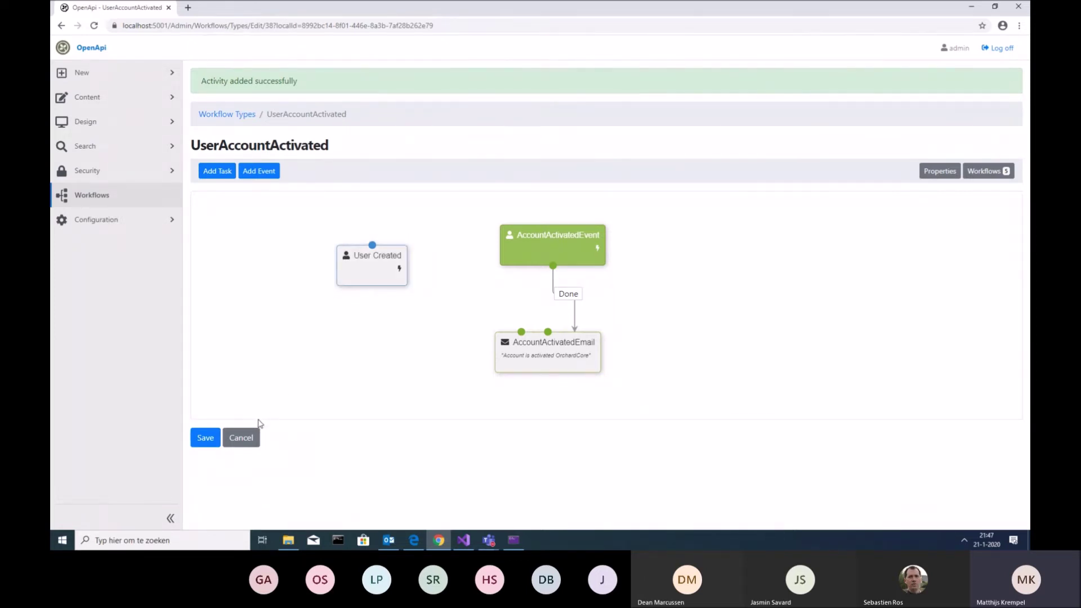
{"action": "left_click", "coordinate": [248, 438]}
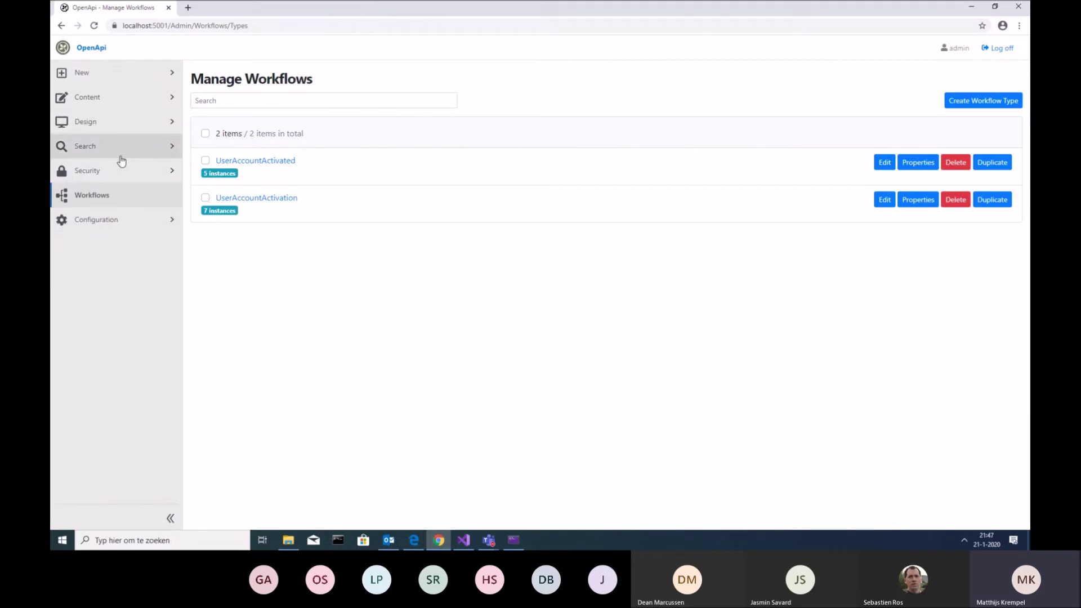
Go to Security > Users and open an existing account for editing
{"action": "left_click", "coordinate": [103, 172]}
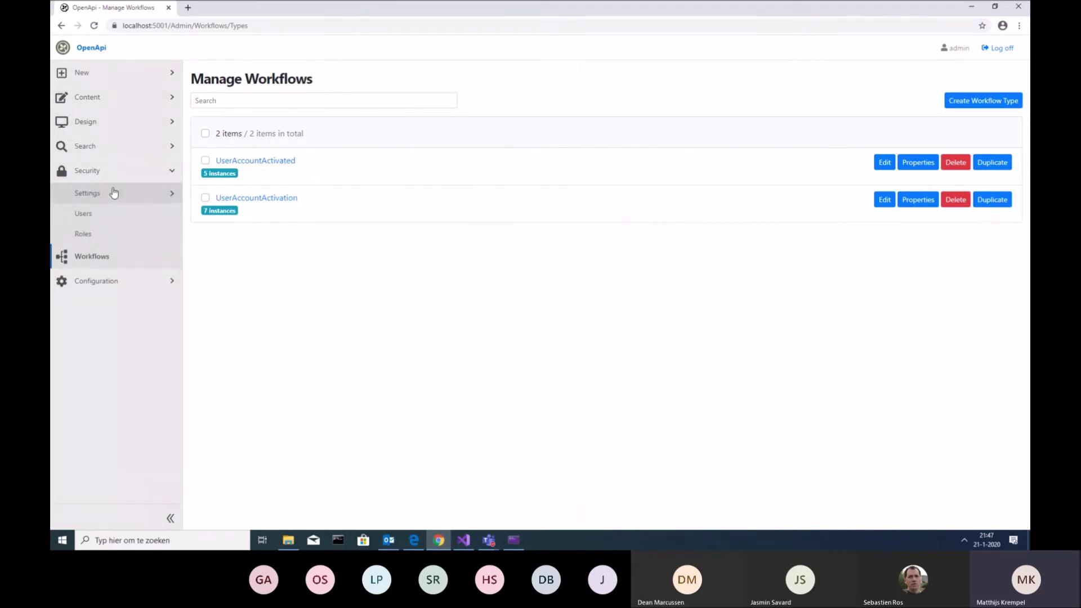
{"action": "left_click", "coordinate": [110, 193]}
{"action": "left_click", "coordinate": [96, 256]}
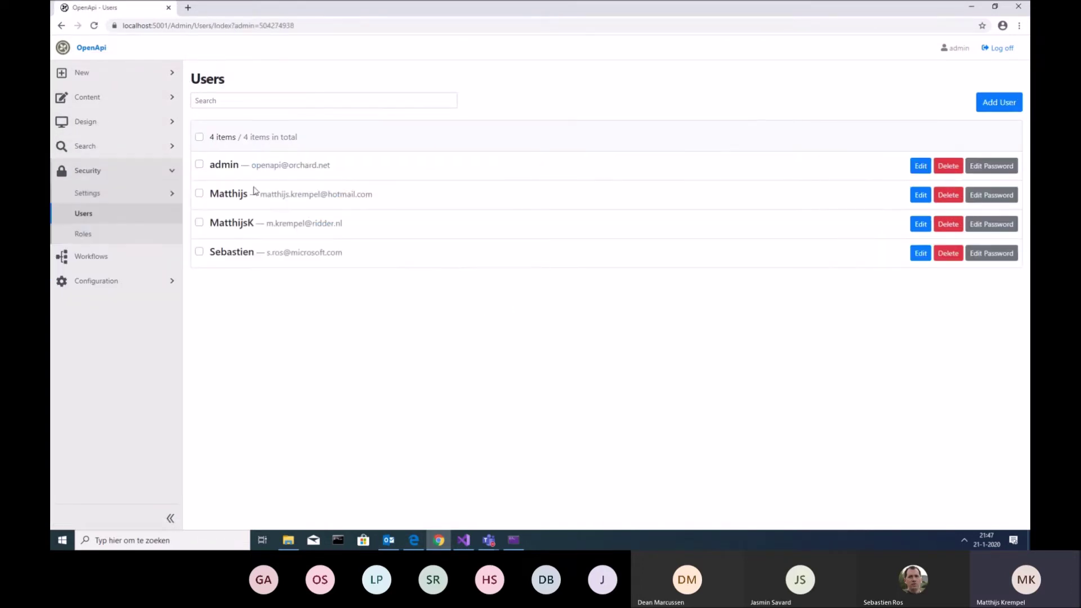
{"action": "left_click", "coordinate": [921, 225]}
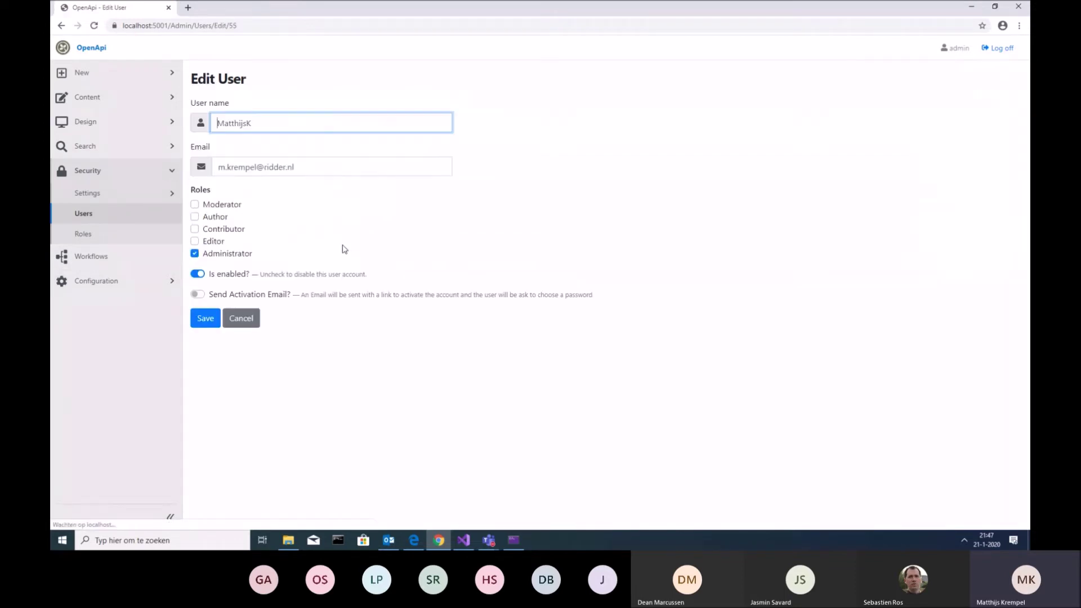
Toggle Is enabled and Send Activation Email on and off, then leave for the Users list unsaved
{"action": "double_click", "coordinate": [201, 295]}
{"action": "double_click", "coordinate": [198, 294]}
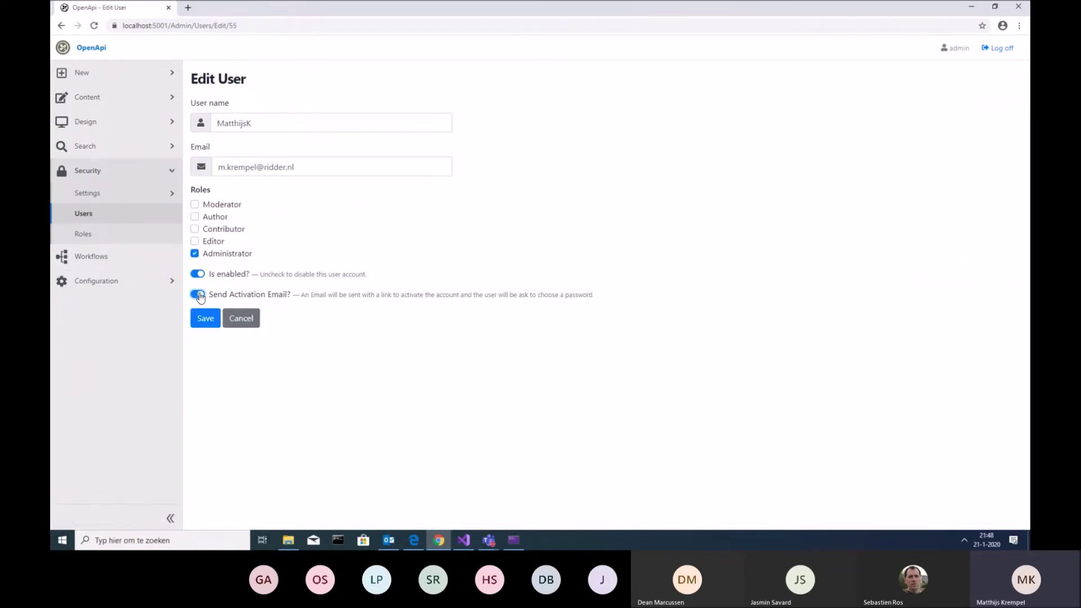
{"action": "left_click", "coordinate": [198, 294]}
{"action": "left_click", "coordinate": [199, 295]}
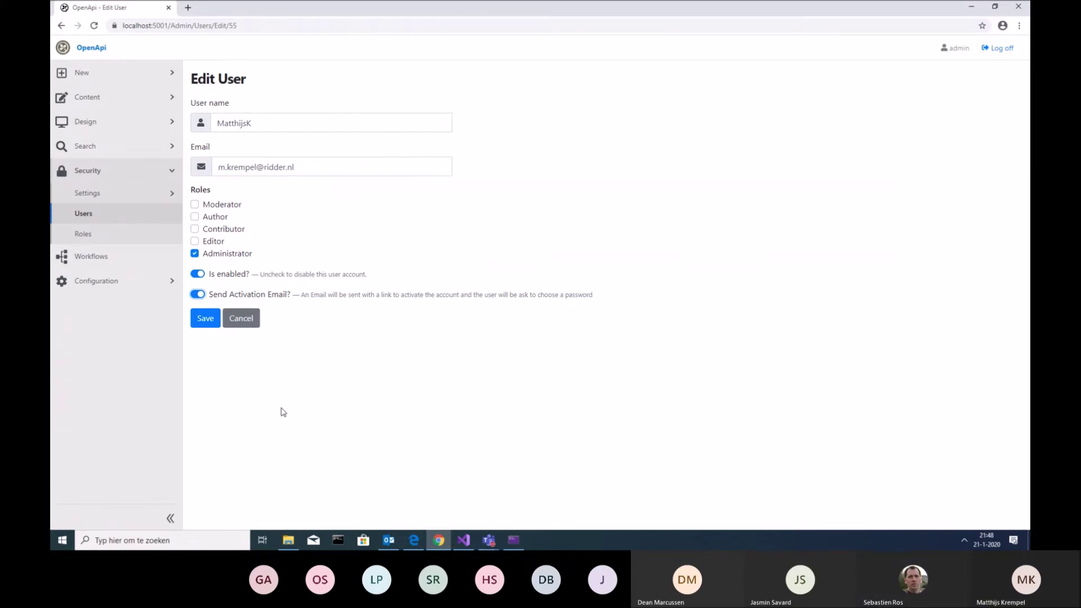
{"action": "left_click", "coordinate": [200, 275]}
{"action": "left_click", "coordinate": [198, 295]}
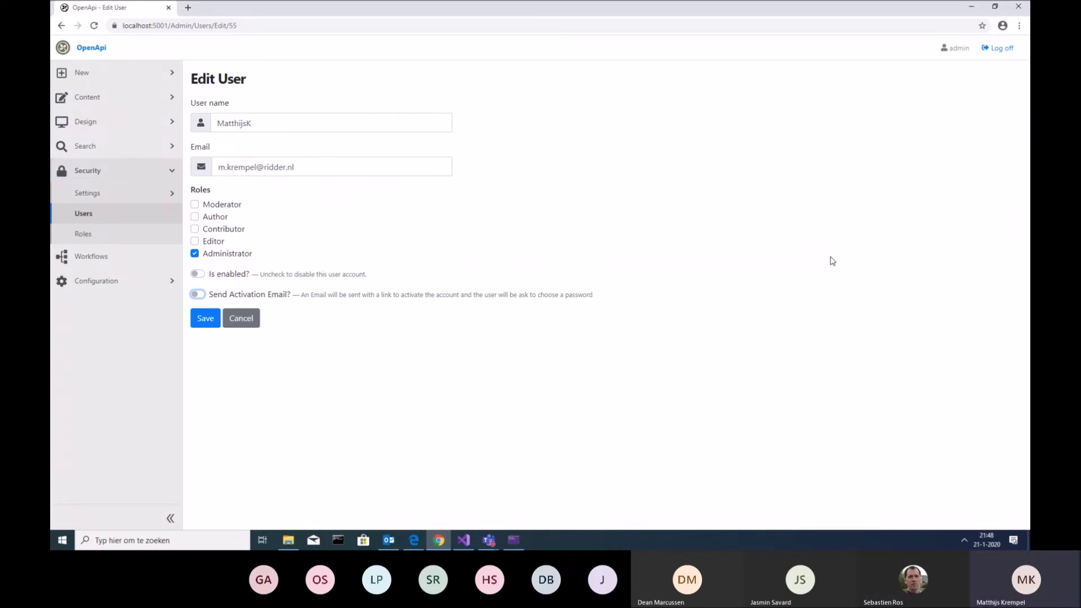
{"action": "left_click_drag", "start_coordinate": [217, 294], "coordinate": [223, 294]}
{"action": "left_click", "coordinate": [198, 295]}
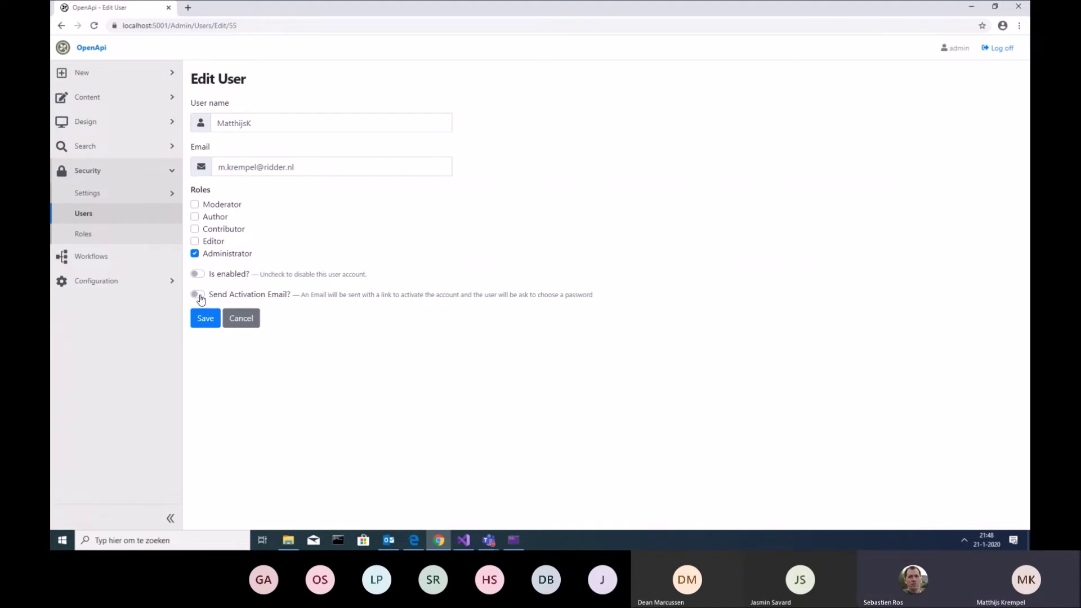
{"action": "left_click", "coordinate": [198, 295]}
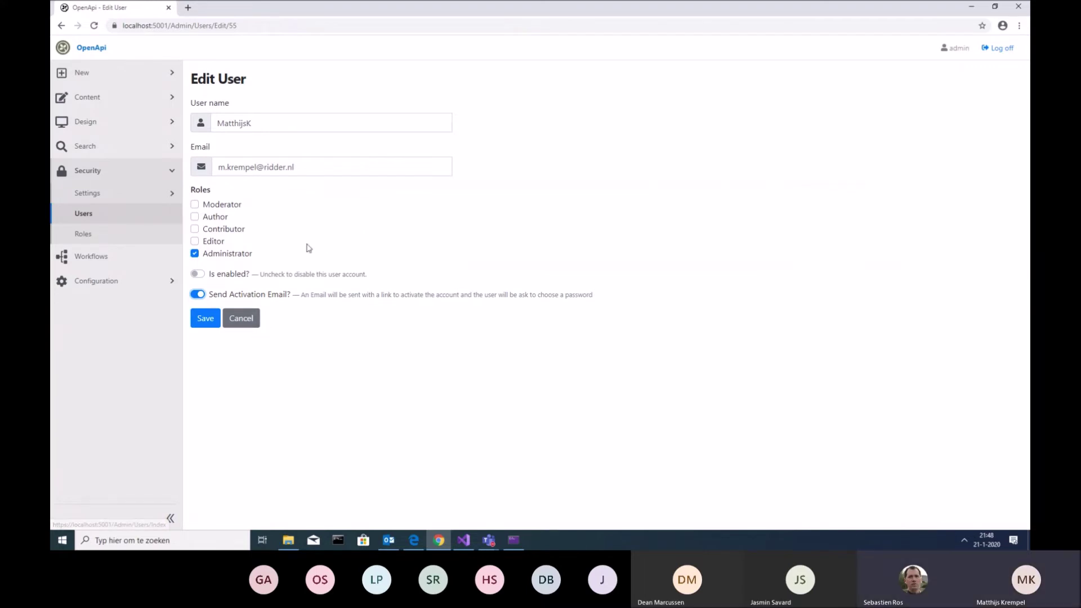
{"action": "left_click", "coordinate": [199, 296]}
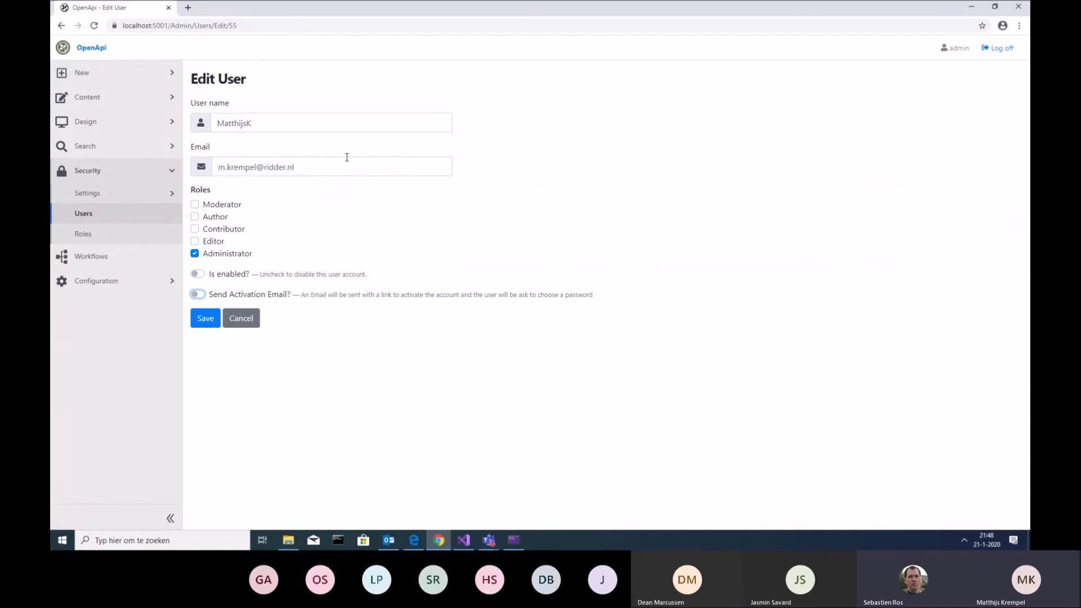
{"action": "left_click", "coordinate": [116, 217]}
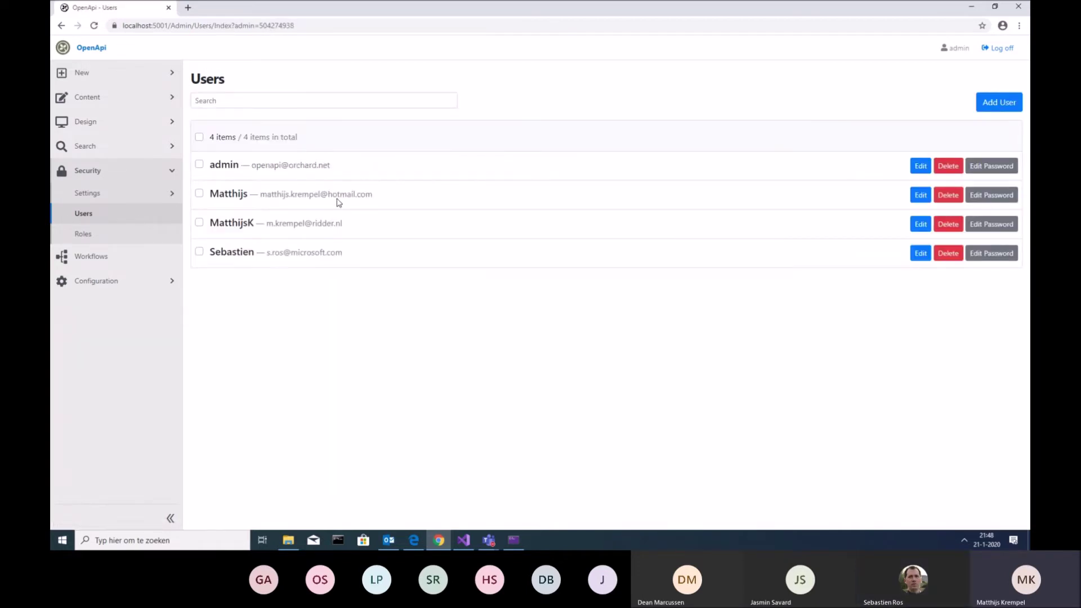
Start a new user with a user name, a suggested e-mail address, and the Administrator role
{"action": "left_click", "coordinate": [96, 218]}
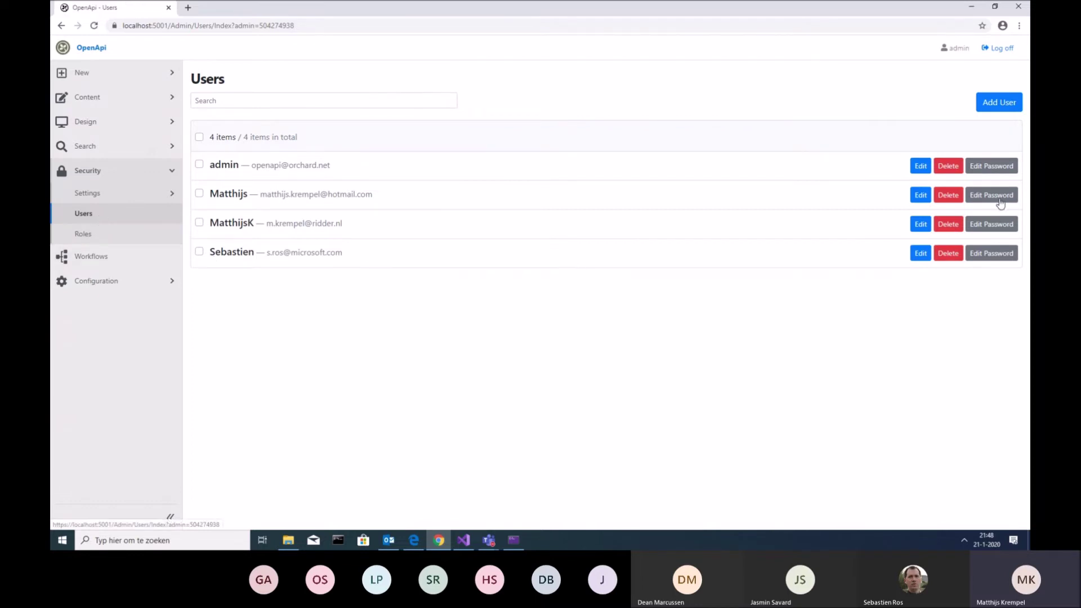
{"action": "left_click", "coordinate": [999, 102]}
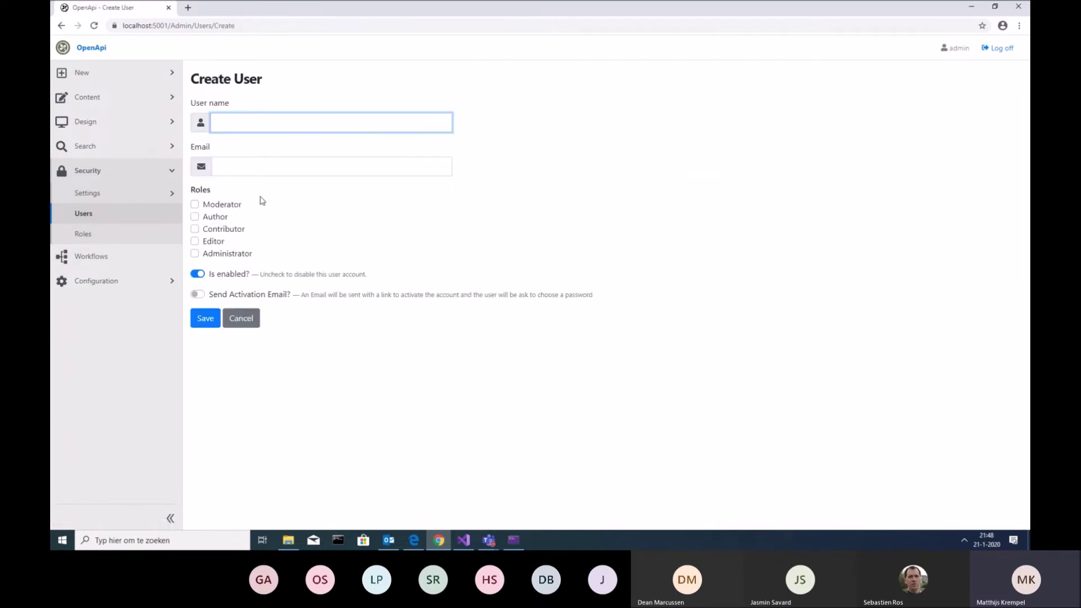
{"action": "type", "text": "j"}
{"action": "key", "text": "BackSpace"}
{"action": "type", "text": "Sebas"}
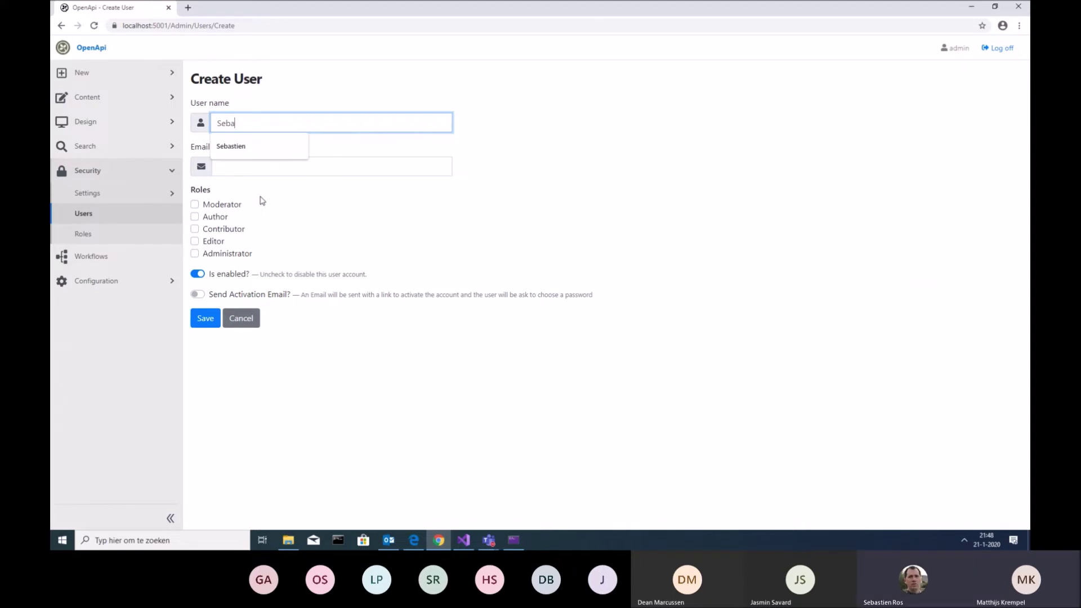
{"action": "key", "text": "Down"}
{"action": "key", "text": "Tab"}
{"action": "left_click", "coordinate": [290, 122]}
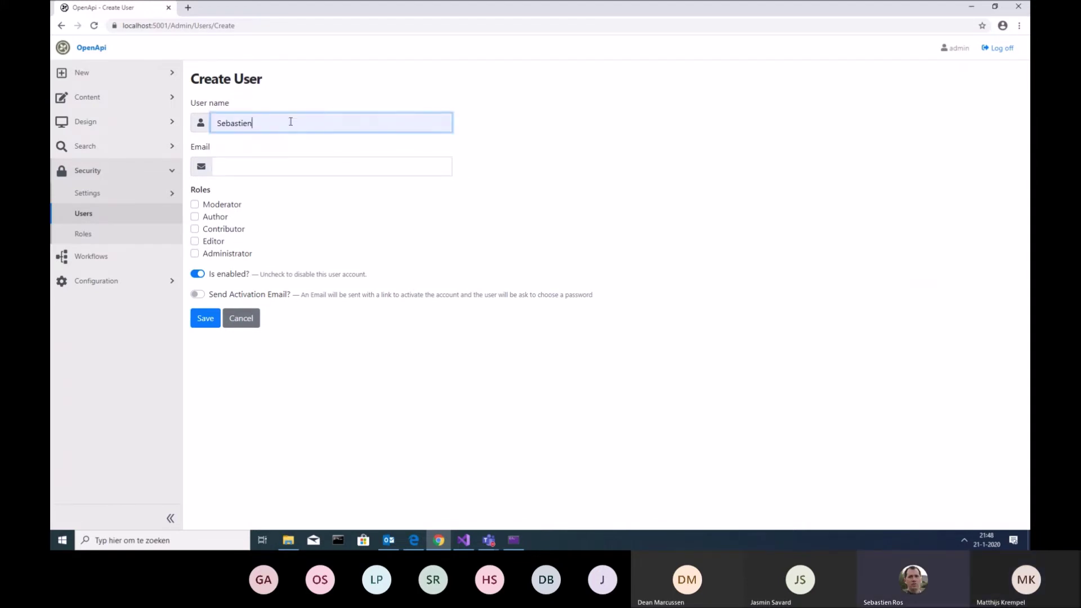
{"action": "type", "text": "R"}
{"action": "left_click", "coordinate": [290, 166]}
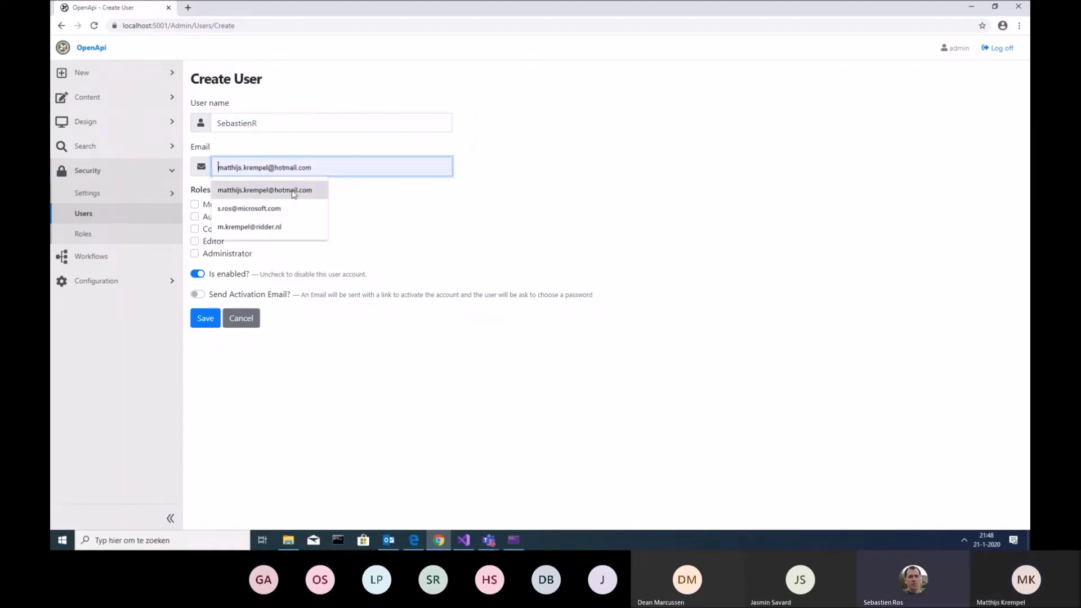
{"action": "left_click", "coordinate": [290, 210]}
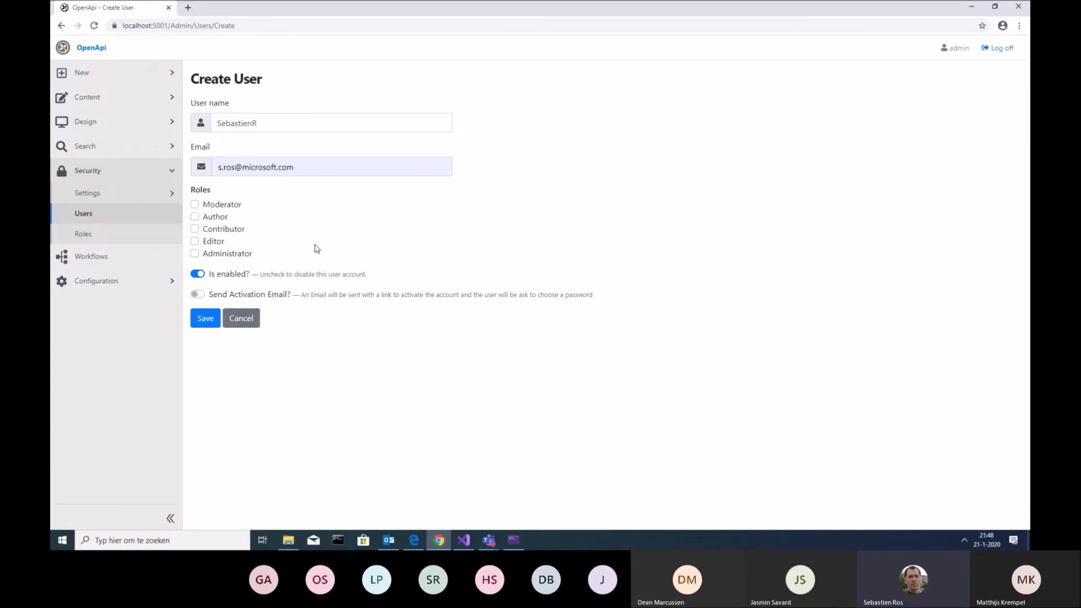
{"action": "left_click", "coordinate": [195, 255]}
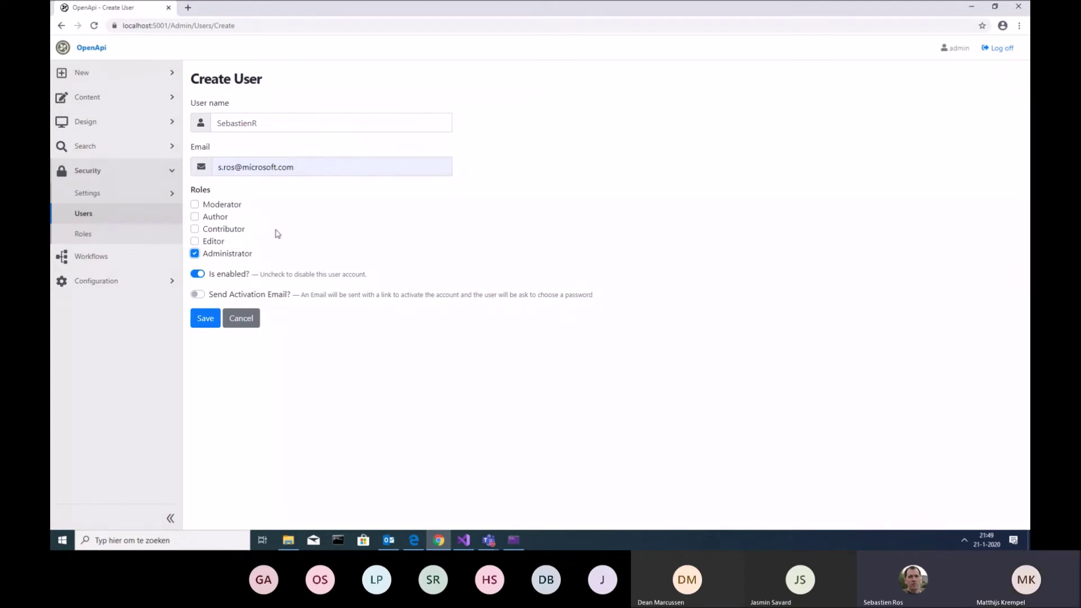
After the e-mail-already-used error, lengthen the user name, change the e-mail to an unused one, and save
{"action": "double_click", "coordinate": [254, 121]}
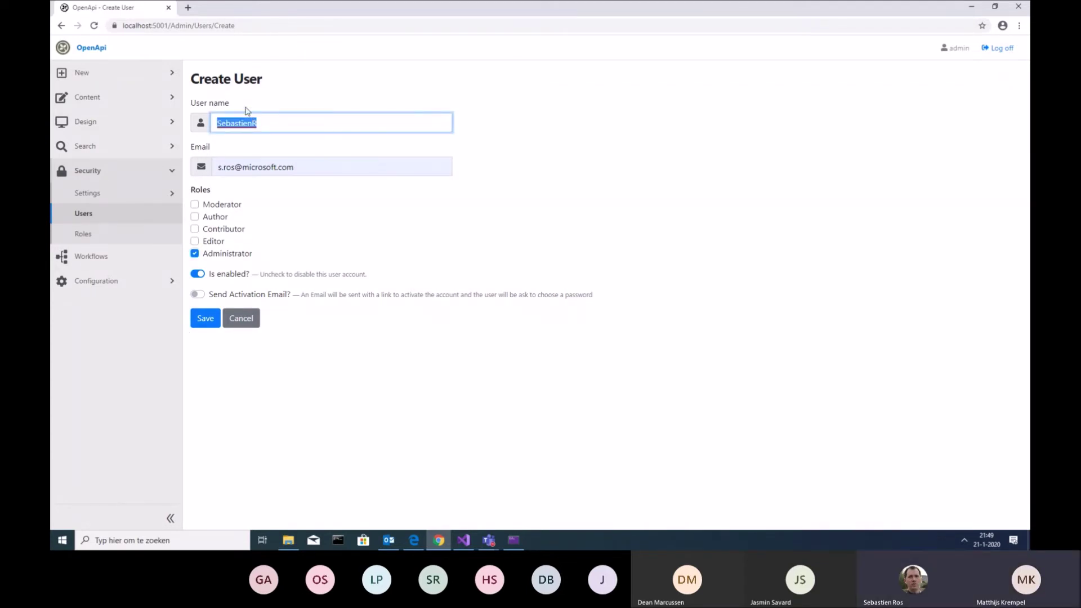
{"action": "left_click", "coordinate": [204, 319]}
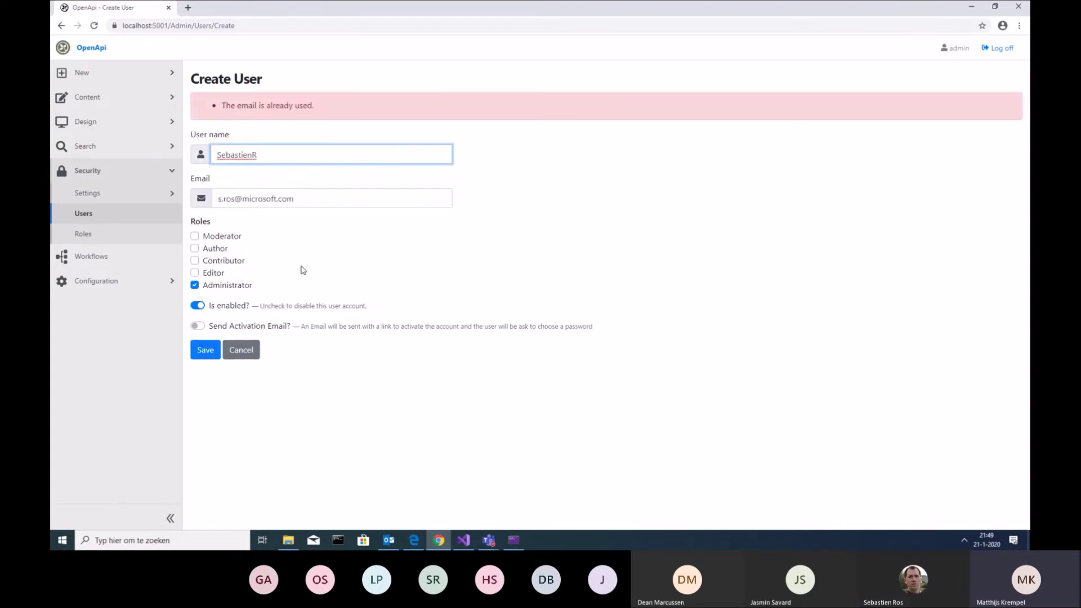
{"action": "left_click", "coordinate": [280, 155]}
{"action": "type", "text": "od"}
{"action": "left_click", "coordinate": [233, 201]}
{"action": "type", "text": "3"}
{"action": "left_click", "coordinate": [206, 350]}
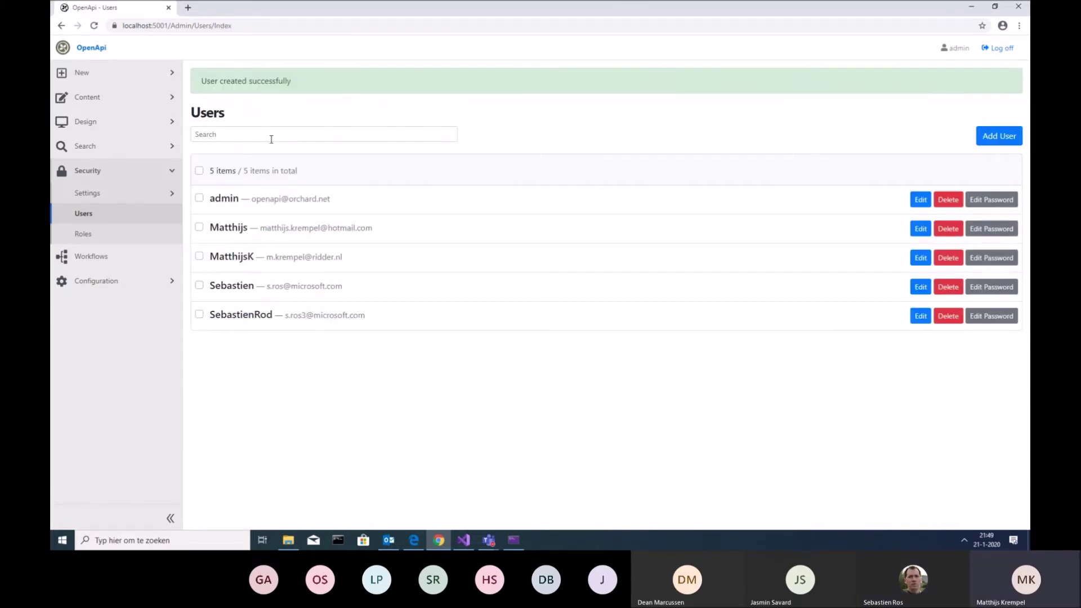
Check the newly created user's entry in the Users list, then bring up a blank Create User form
{"action": "left_click", "coordinate": [271, 136]}
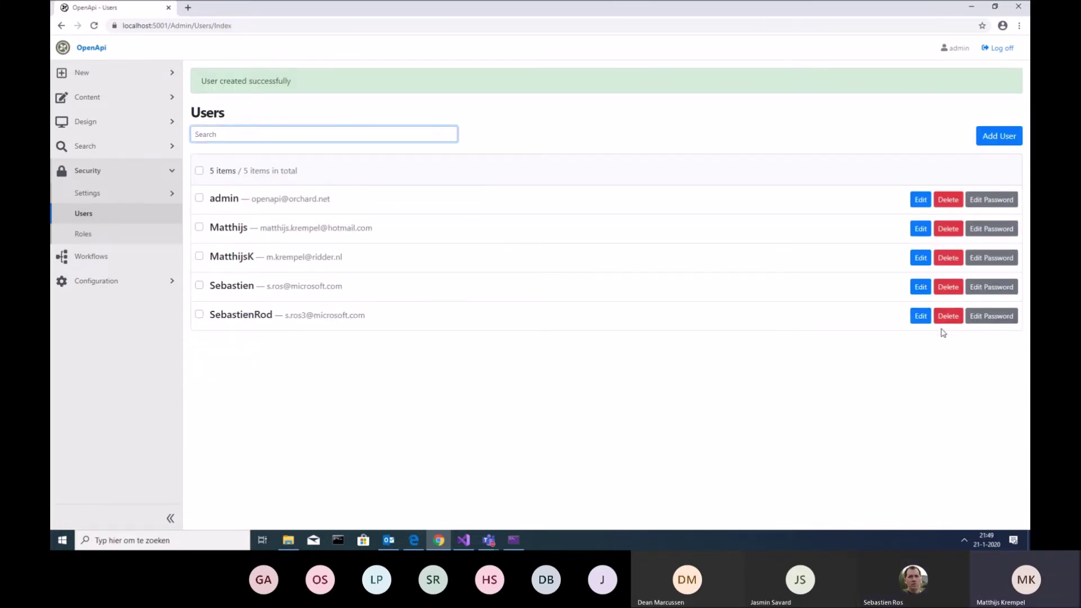
{"action": "triple_click", "coordinate": [899, 320]}
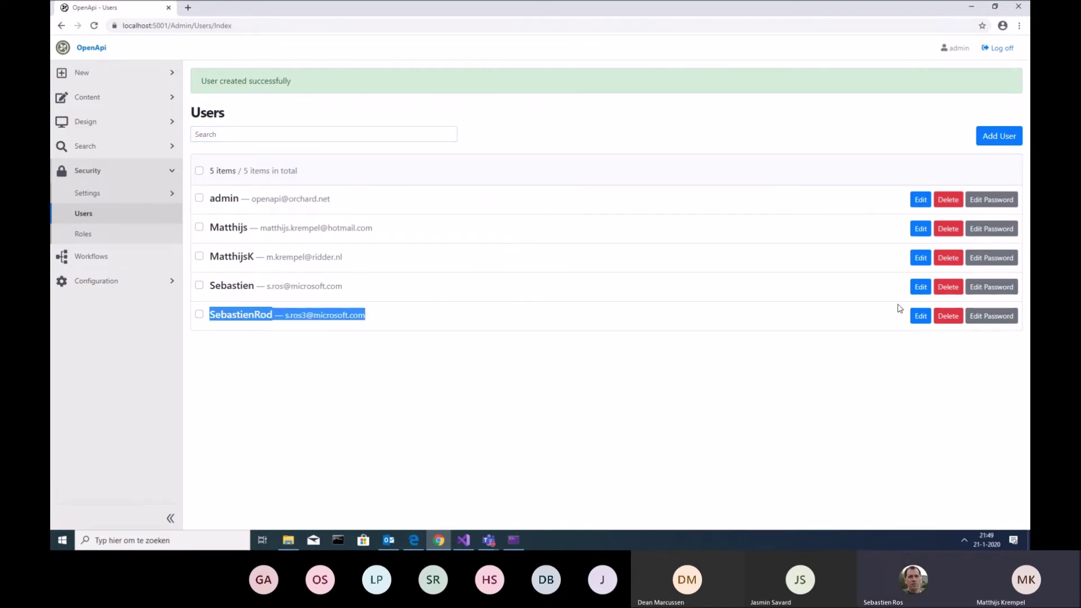
{"action": "left_click", "coordinate": [900, 320]}
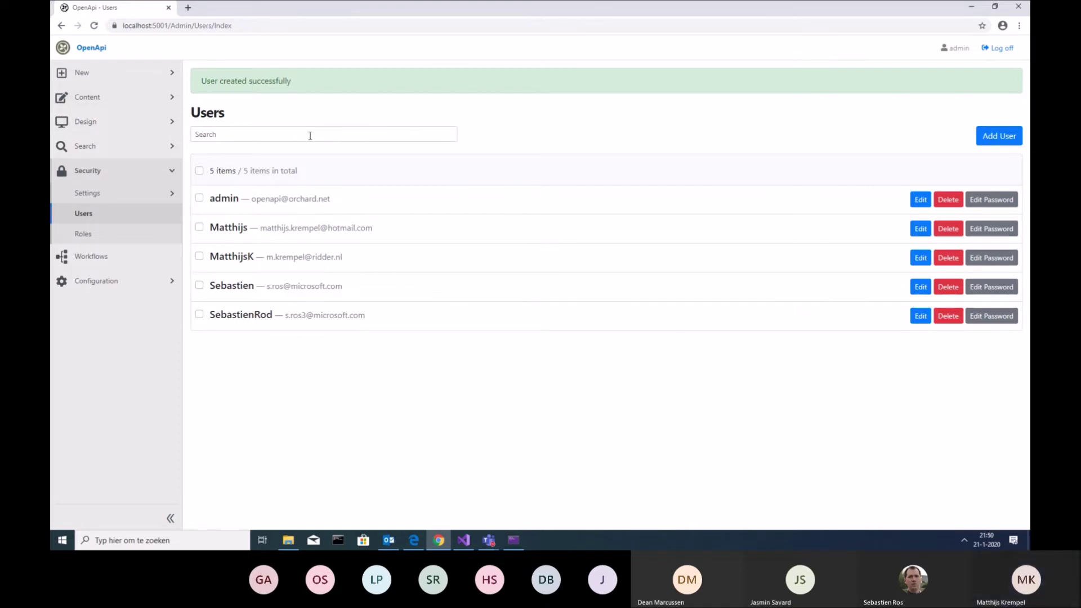
{"action": "left_click", "coordinate": [999, 136]}
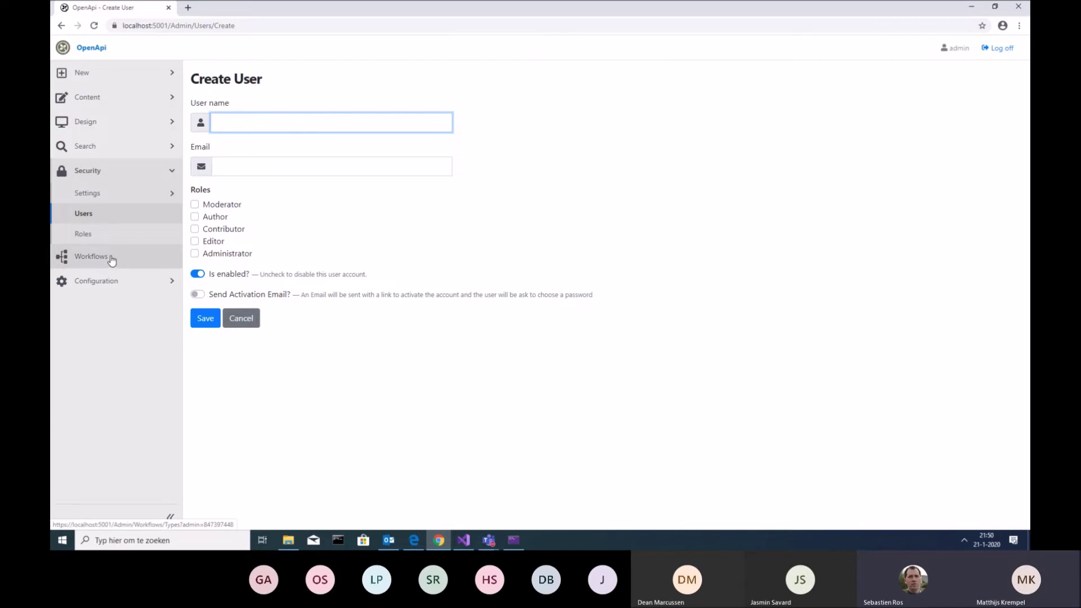
Delete the User Created node from the UserAccountActivated workflow and save the workflow
{"action": "left_click", "coordinate": [111, 260]}
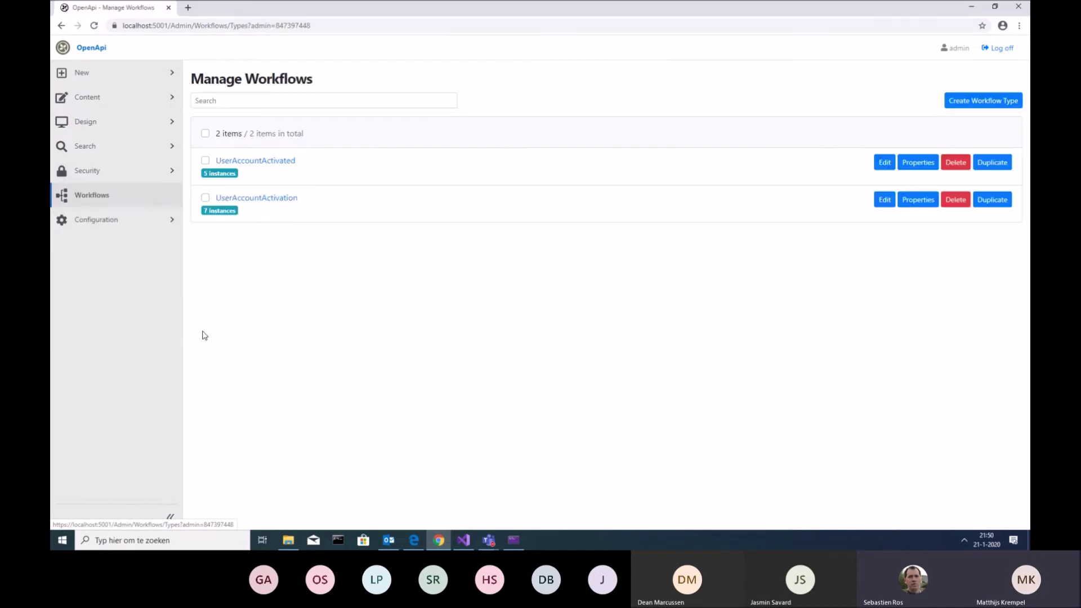
{"action": "left_click", "coordinate": [280, 162]}
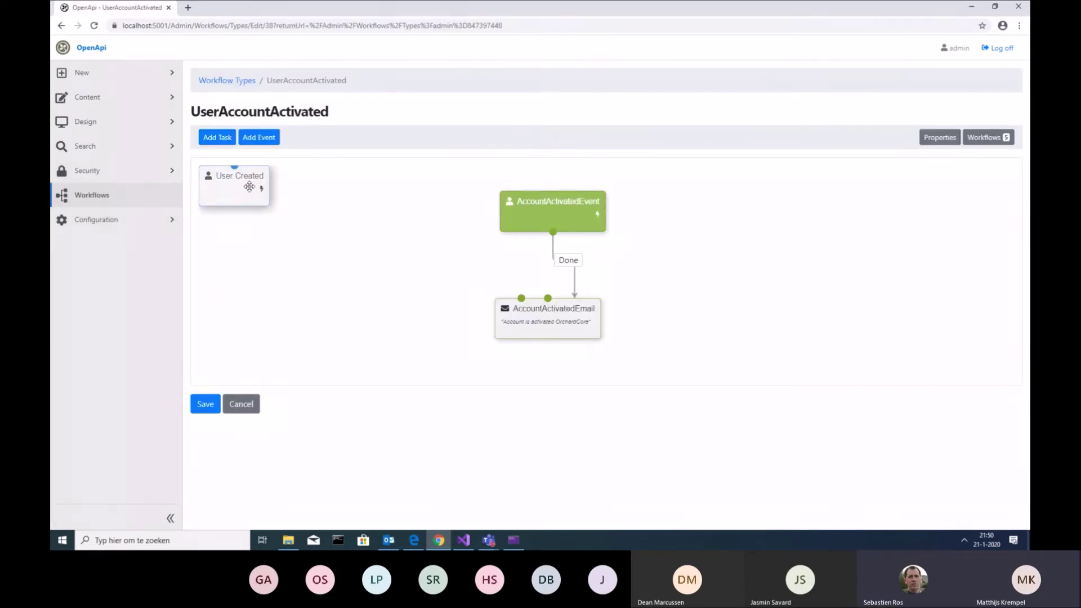
{"action": "left_click", "coordinate": [248, 186]}
{"action": "right_click", "coordinate": [248, 186]}
{"action": "left_click", "coordinate": [229, 253]}
{"action": "left_click", "coordinate": [240, 191]}
{"action": "left_click", "coordinate": [263, 224]}
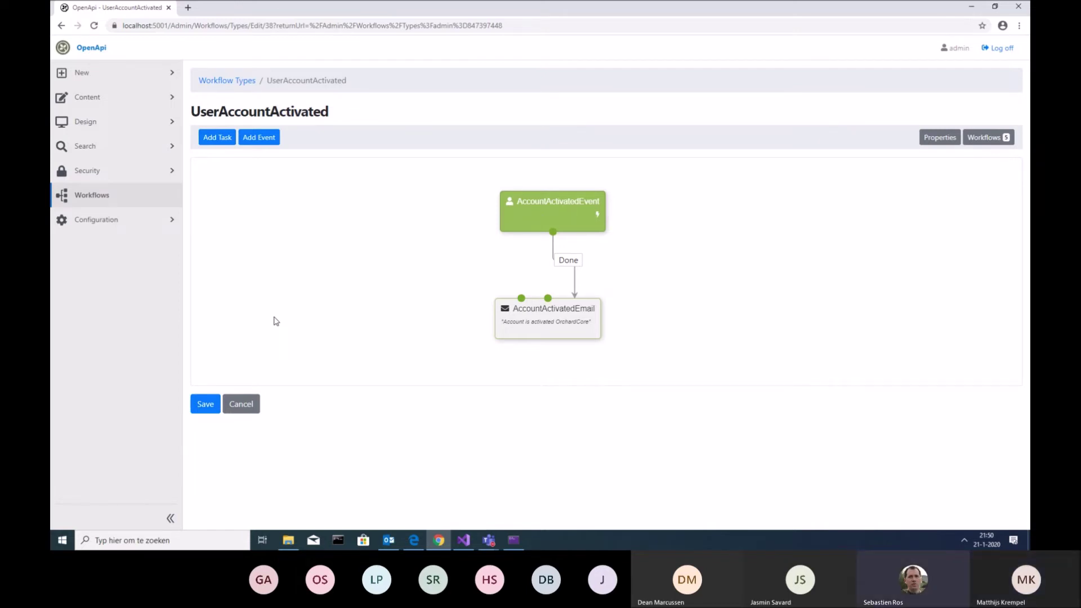
{"action": "left_click", "coordinate": [205, 403]}
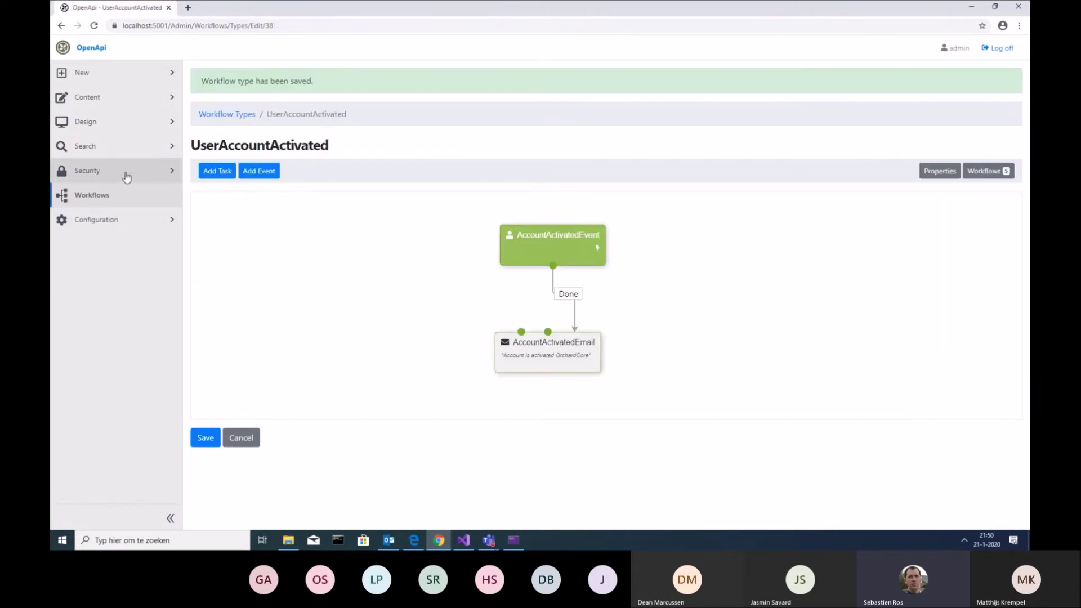
{"action": "left_click", "coordinate": [144, 171]}
On a blank Create User form, highlight the Is enabled and Send Activation Email options
{"action": "left_click", "coordinate": [133, 213]}
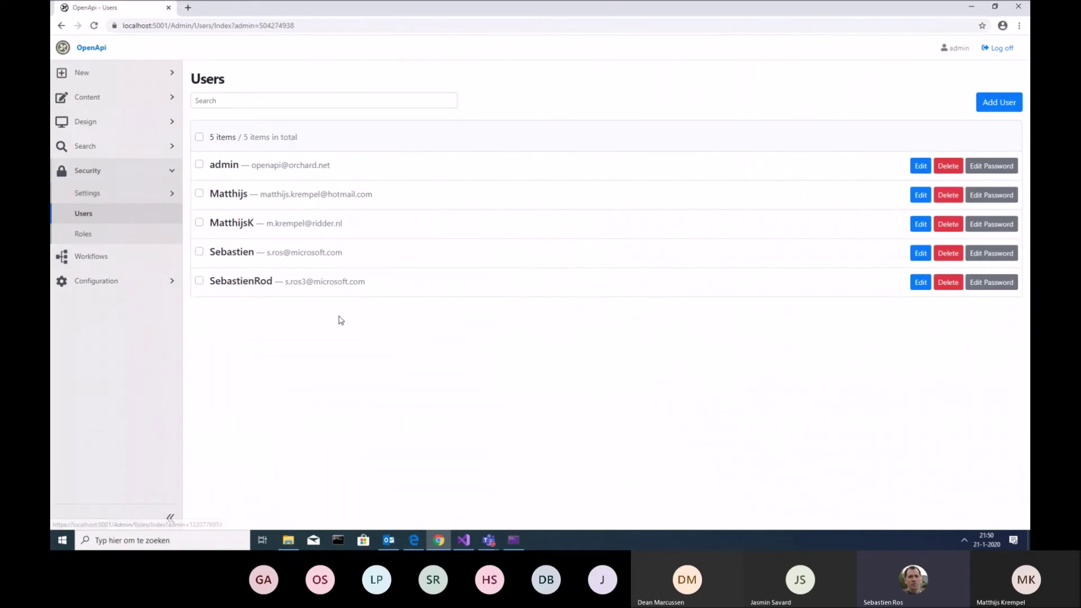
{"action": "left_click", "coordinate": [997, 105]}
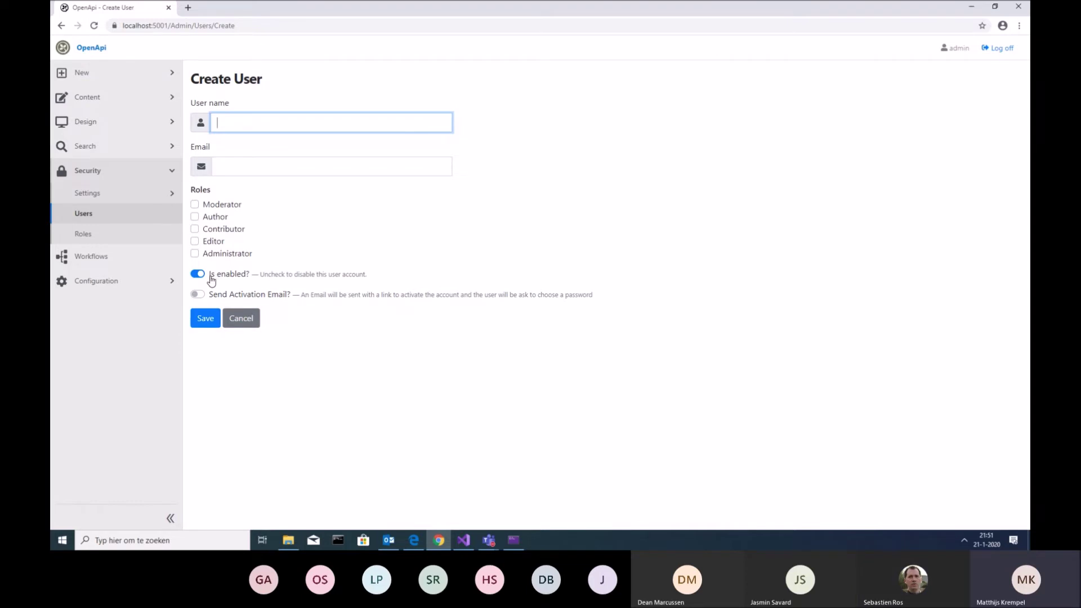
{"action": "left_click_drag", "start_coordinate": [210, 280], "coordinate": [242, 281]}
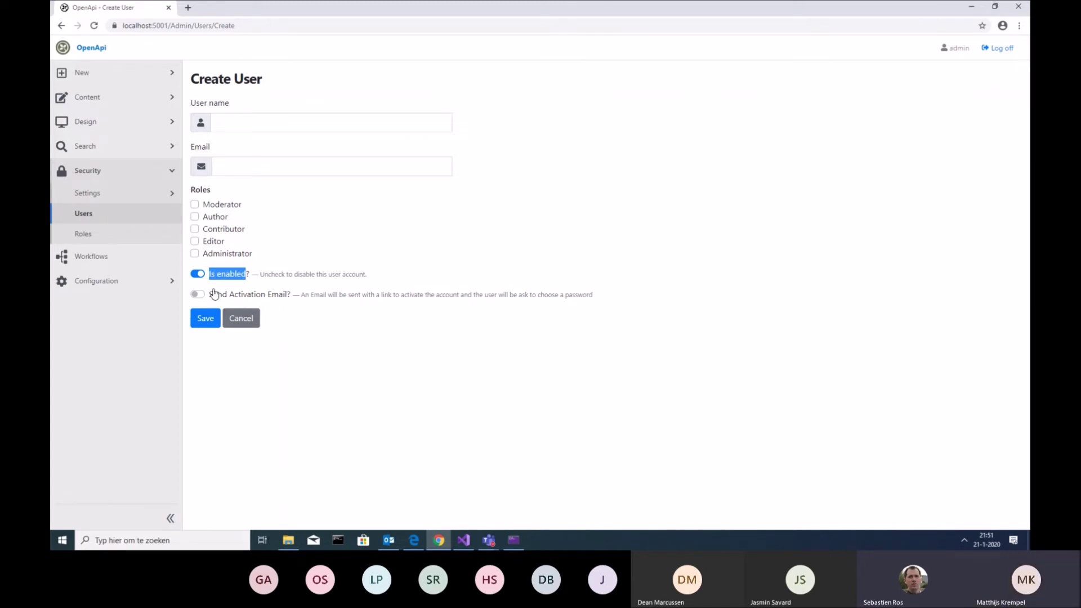
{"action": "left_click_drag", "start_coordinate": [210, 299], "coordinate": [284, 299]}
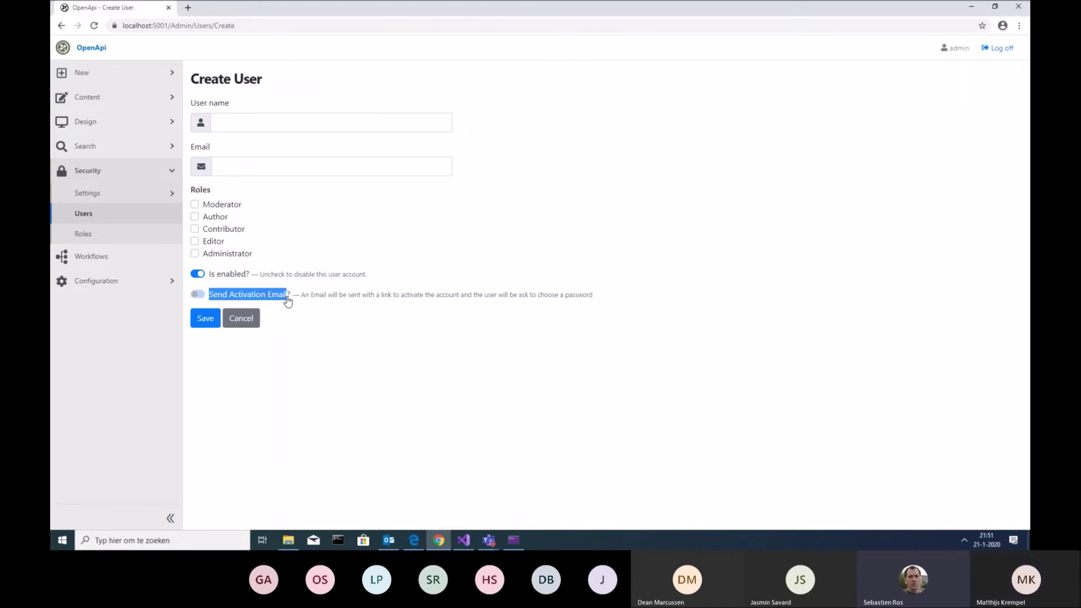
{"action": "left_click", "coordinate": [294, 314]}
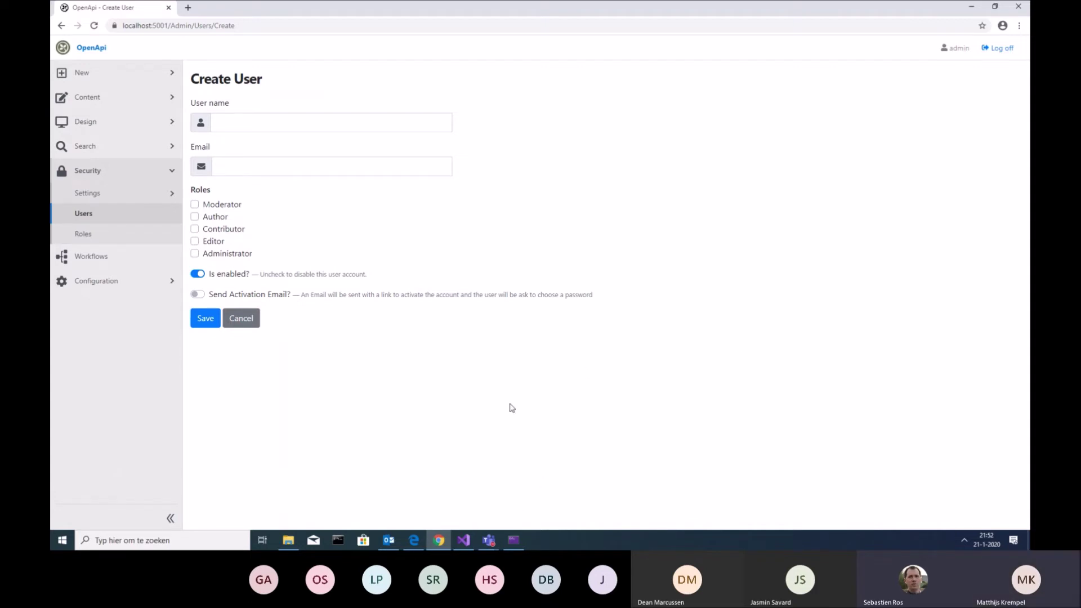
{"action": "left_click", "coordinate": [463, 540]}
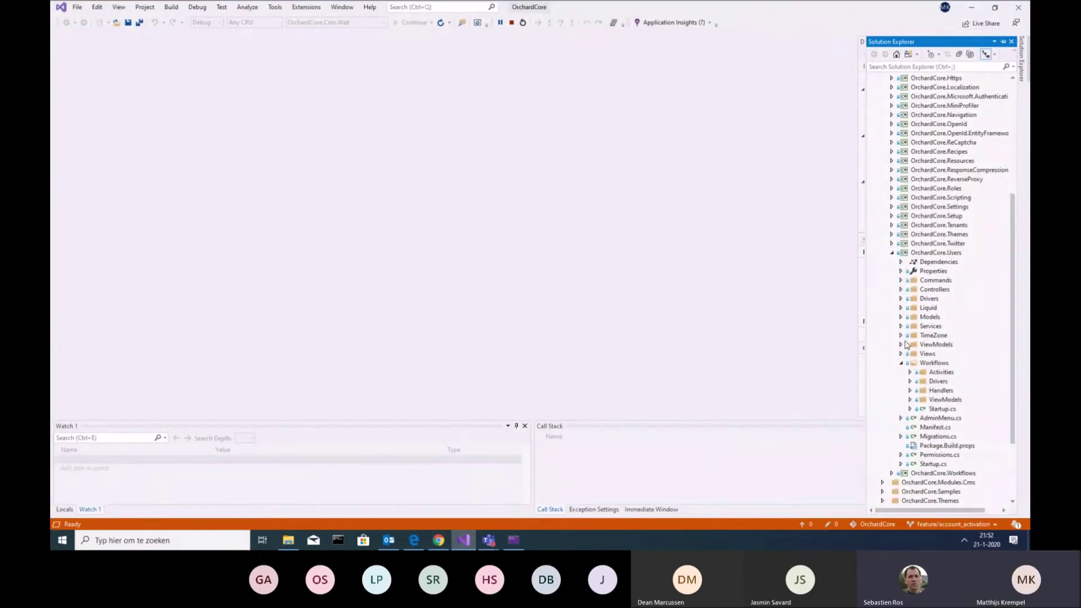
Expand the Users module's Drivers and Views folders, widening the tree and collapsing Workflows
{"action": "left_click", "coordinate": [901, 299]}
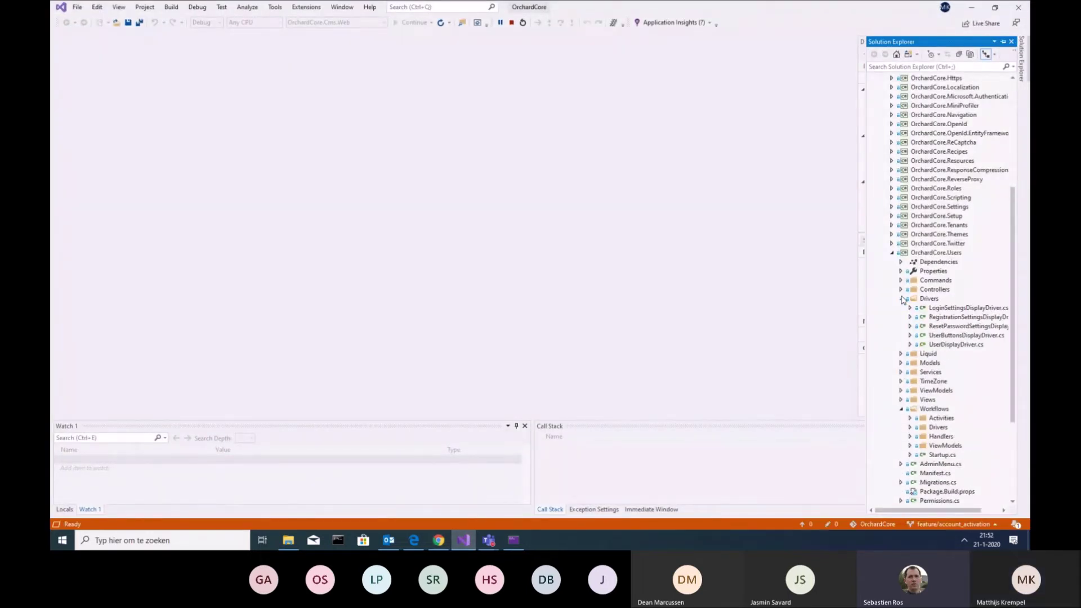
{"action": "left_click_drag", "start_coordinate": [865, 314], "coordinate": [798, 316]}
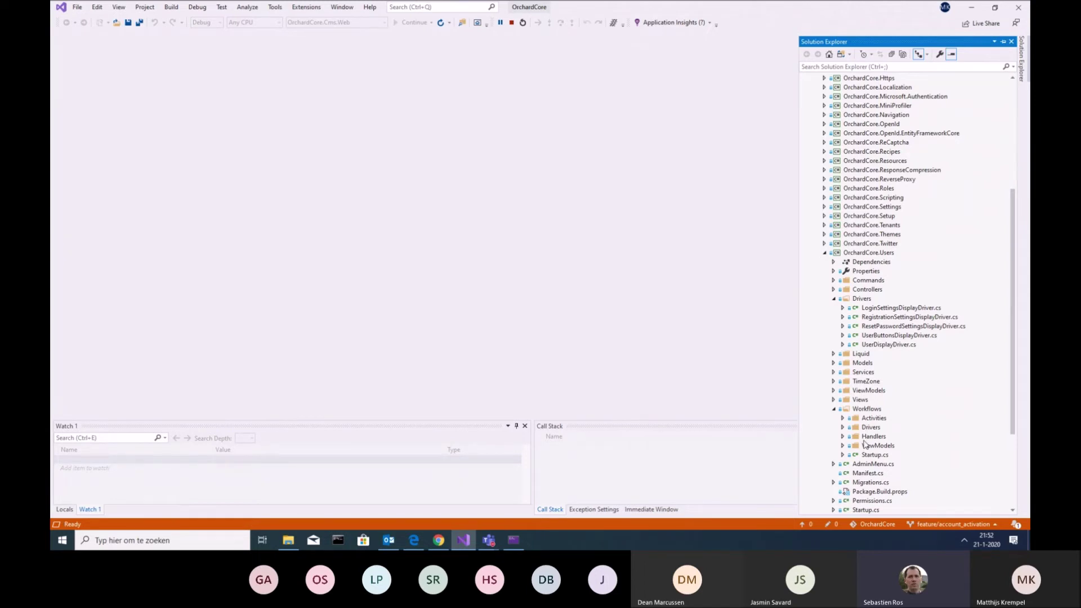
{"action": "left_click", "coordinate": [835, 409]}
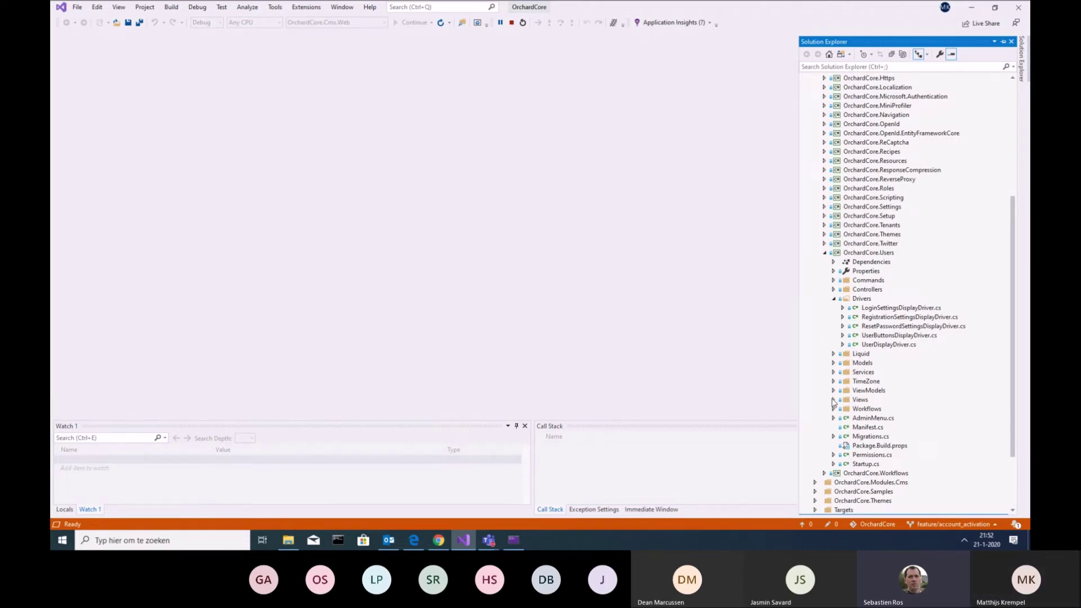
{"action": "left_click", "coordinate": [834, 399]}
{"action": "scroll", "coordinate": [835, 401], "scroll_direction": "down", "scroll_amount": 3}
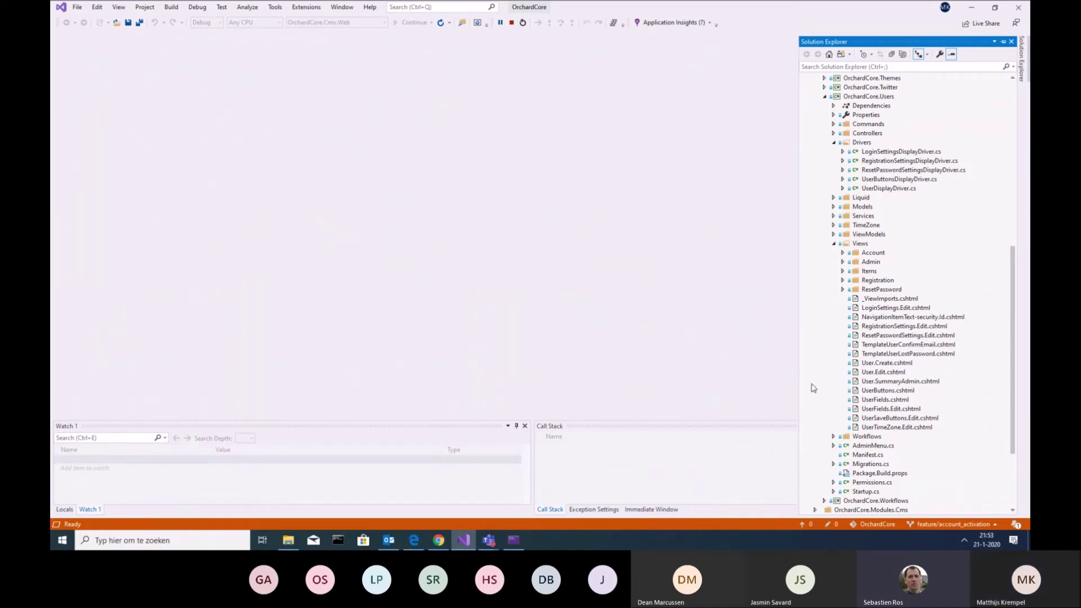
Open Activation.cshtml from Views > Registration, close it, and minimize Visual Studio
{"action": "left_click", "coordinate": [843, 281]}
{"action": "left_click", "coordinate": [843, 281]}
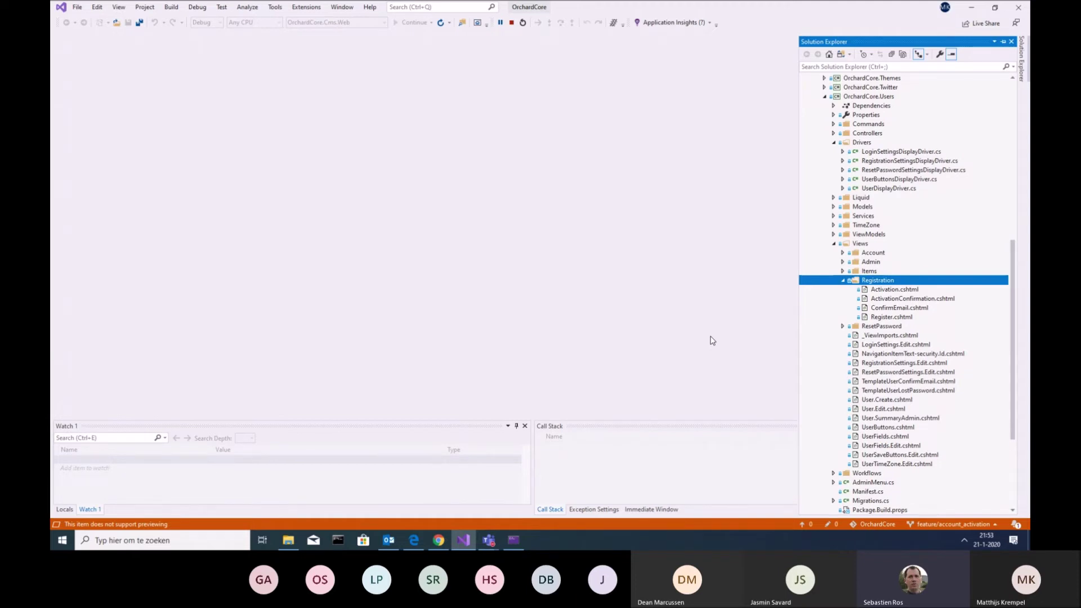
{"action": "left_click", "coordinate": [904, 289]}
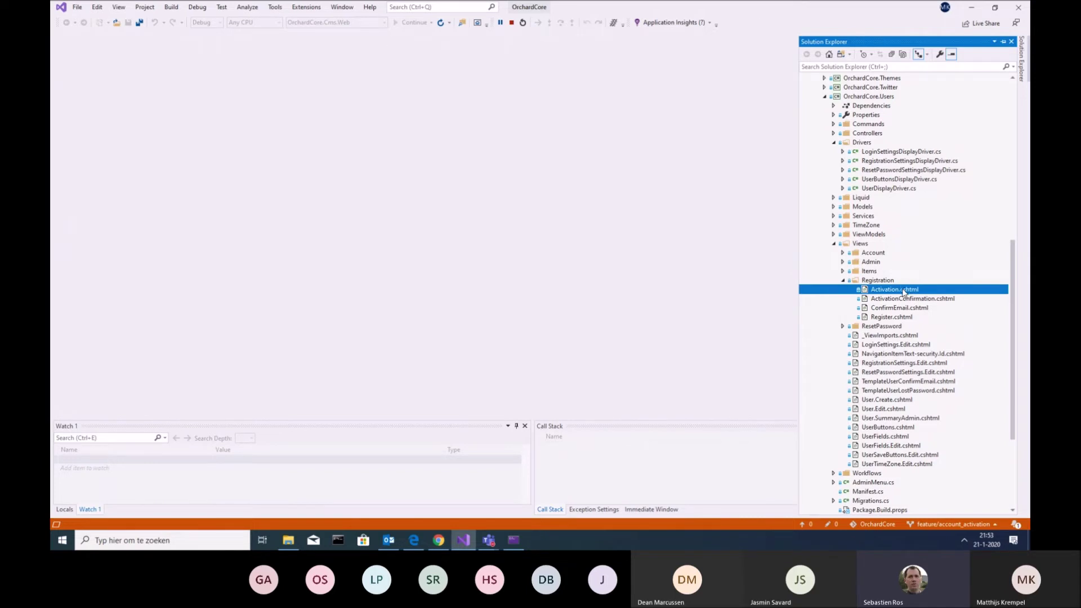
{"action": "double_click", "coordinate": [899, 291]}
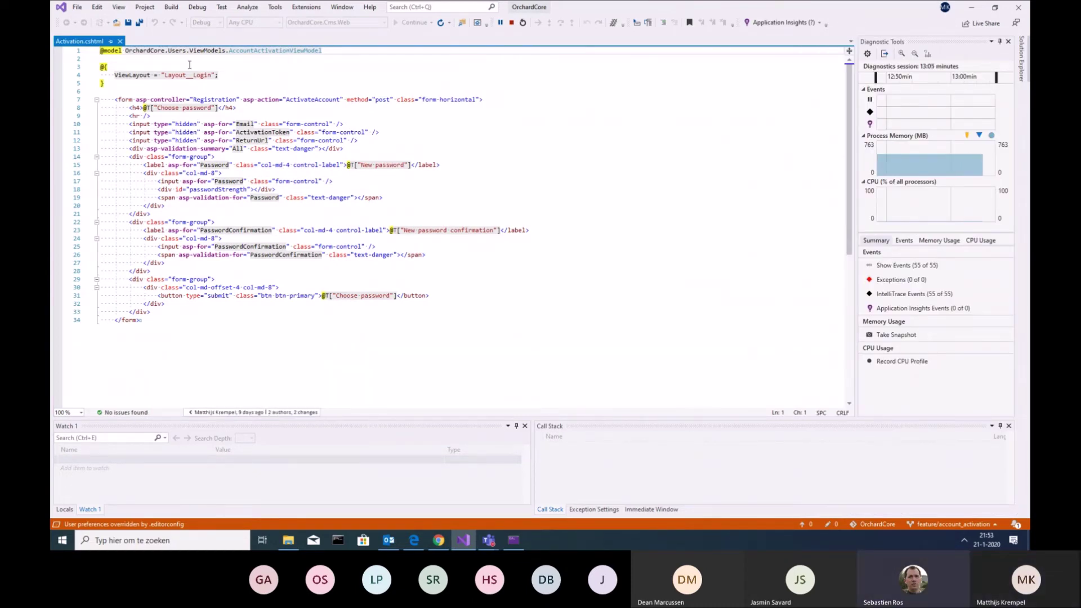
{"action": "left_click", "coordinate": [120, 41]}
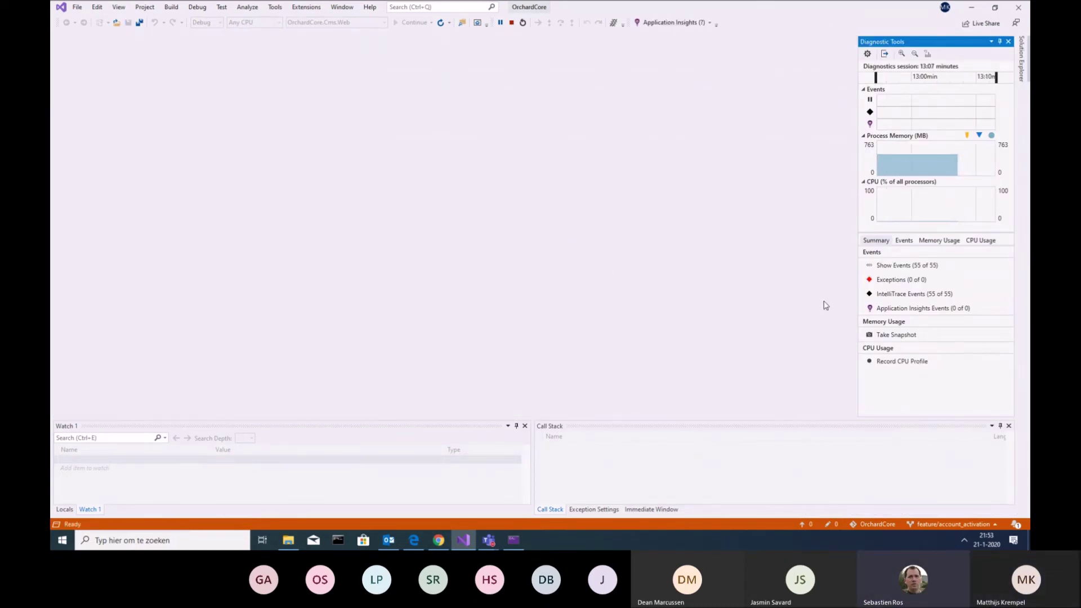
{"action": "left_click", "coordinate": [968, 8]}
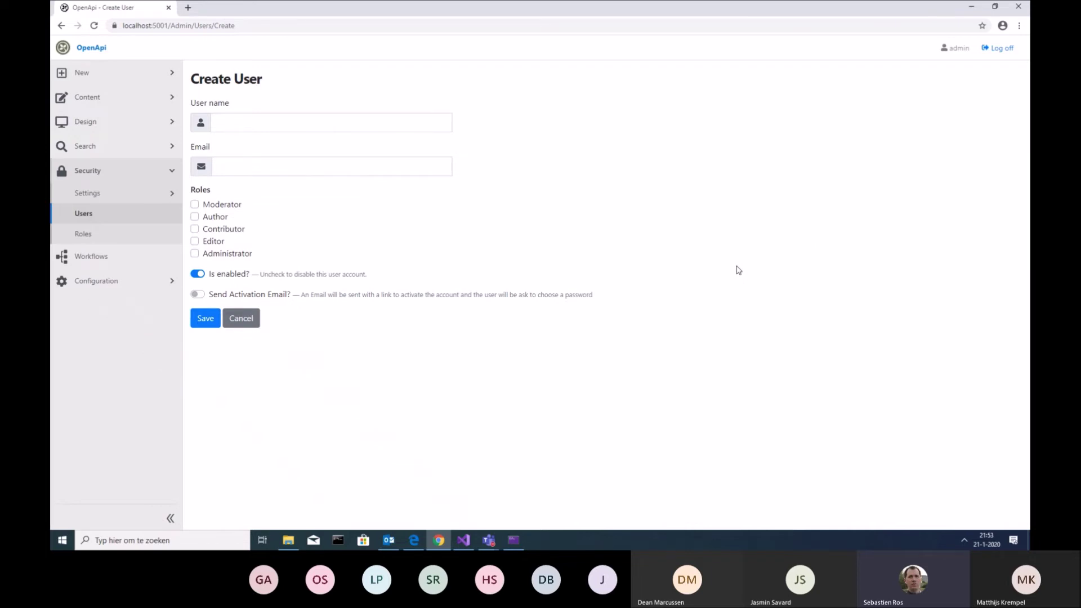
Open Security > Settings > Registration and review the 'Administrators can send an activation email' option
{"action": "left_click", "coordinate": [95, 280]}
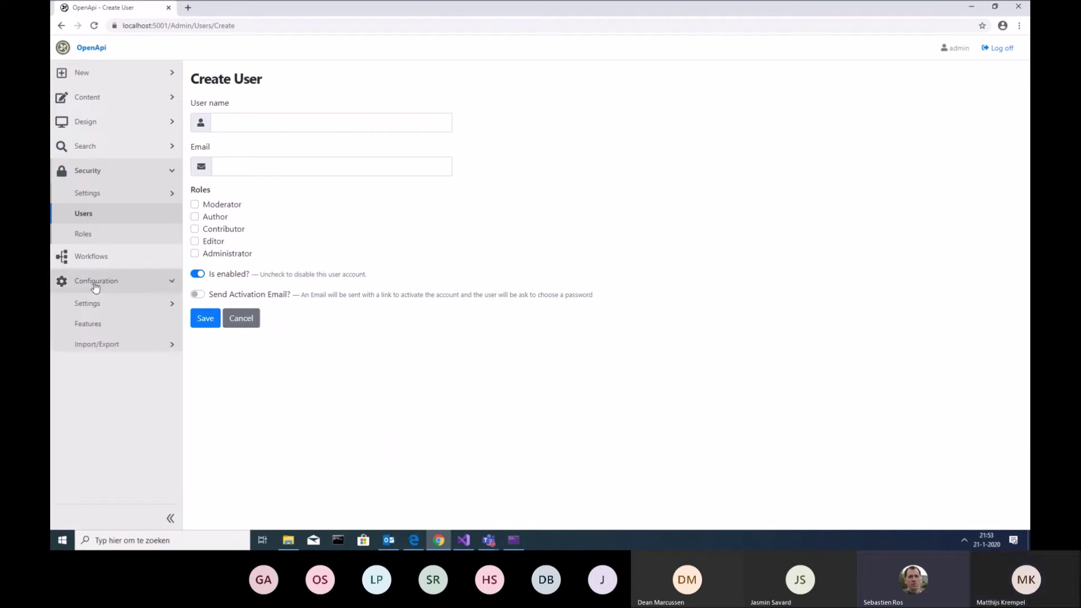
{"action": "left_click", "coordinate": [101, 310]}
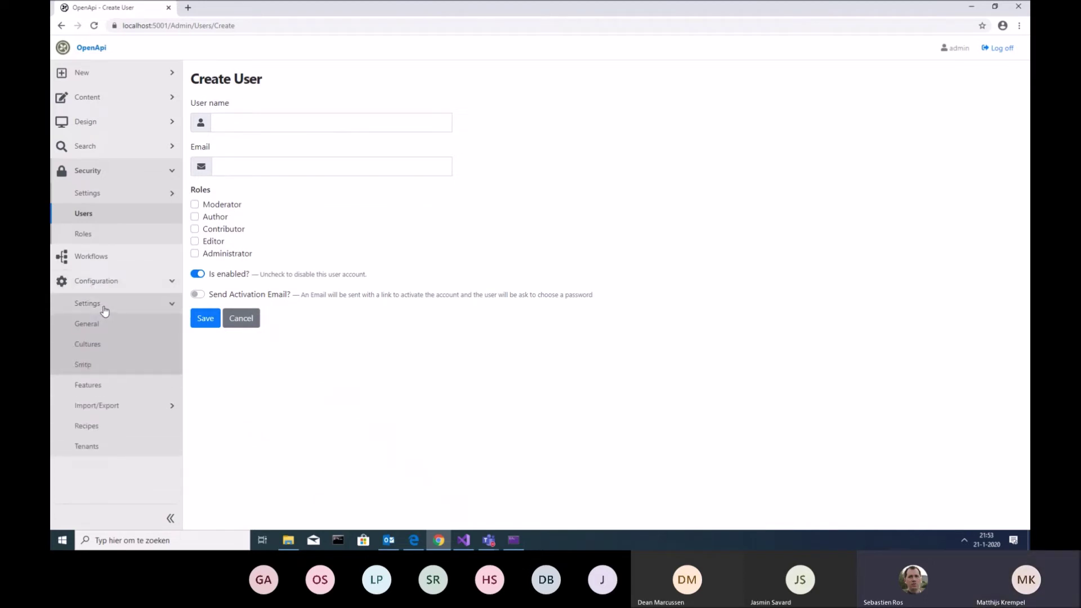
{"action": "left_click", "coordinate": [116, 170]}
{"action": "left_click", "coordinate": [116, 170]}
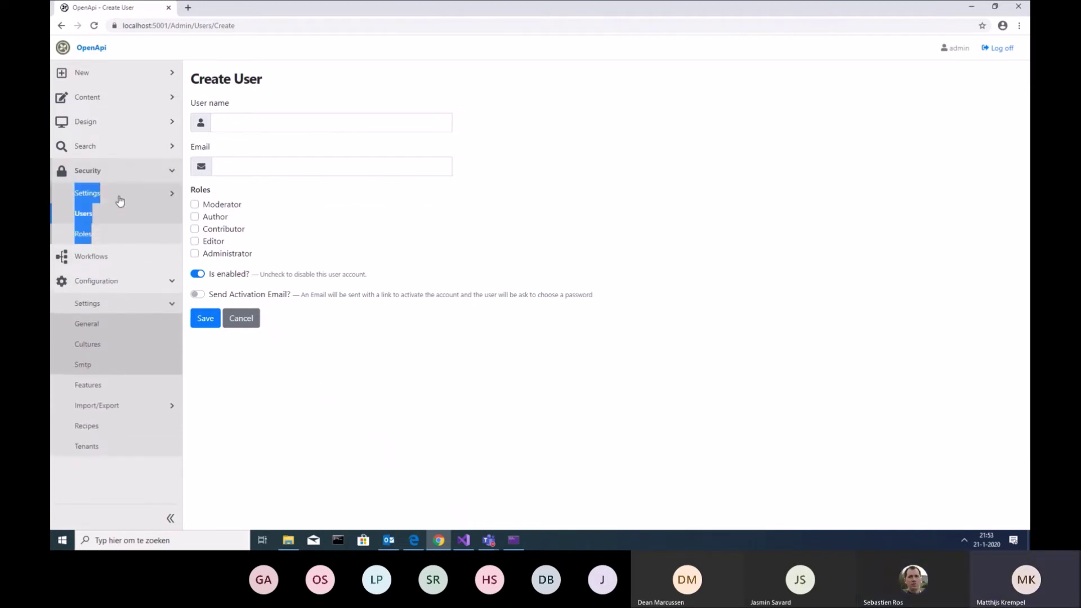
{"action": "left_click", "coordinate": [120, 194]}
{"action": "left_click", "coordinate": [115, 233]}
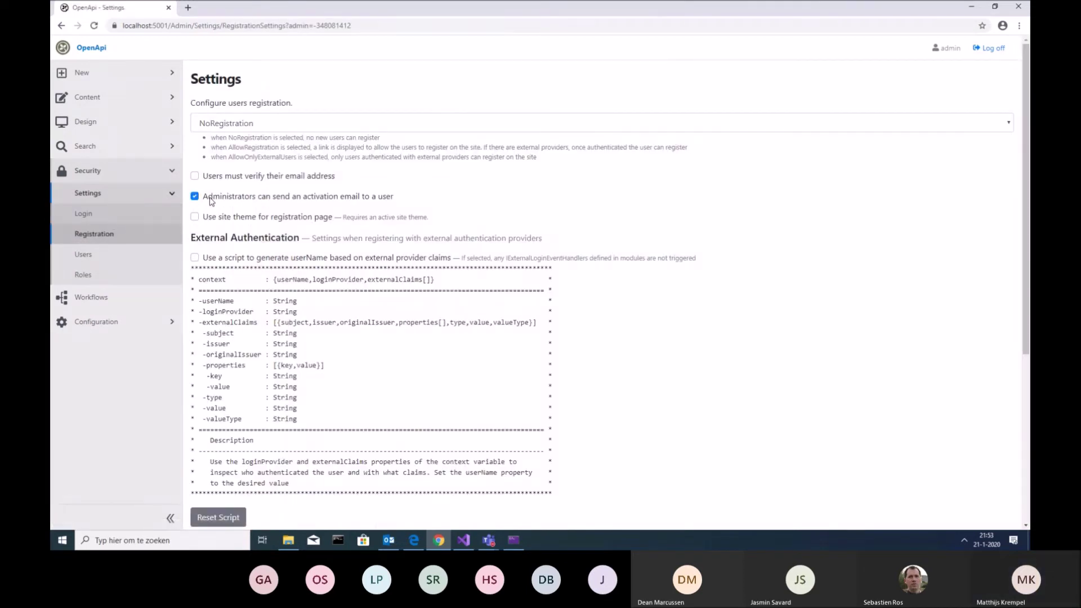
{"action": "mouse_move", "coordinate": [208, 201]}
{"action": "left_mouse_down"}
{"action": "mouse_move", "coordinate": [415, 213]}
{"action": "mouse_move", "coordinate": [410, 203]}
{"action": "mouse_move", "coordinate": [203, 196]}
{"action": "left_mouse_up"}
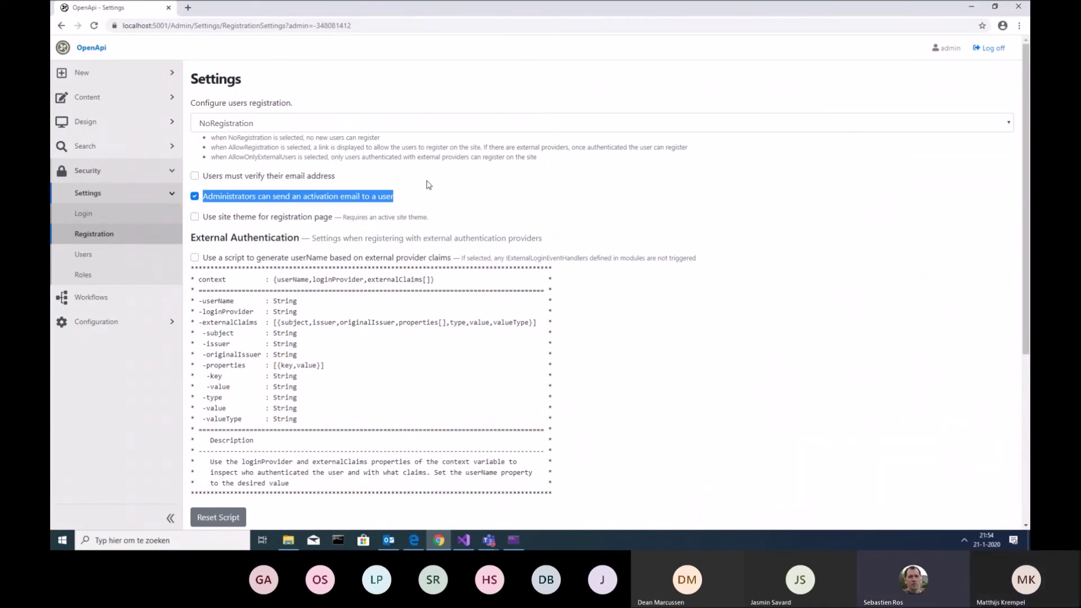
{"action": "left_click", "coordinate": [517, 182]}
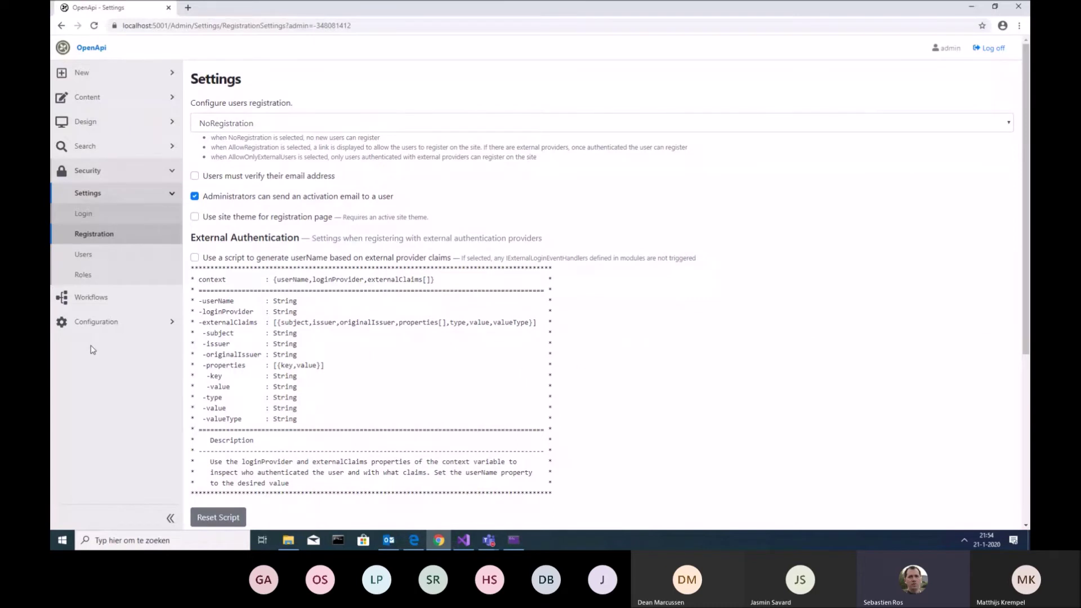
Start a new user from Security > Users, inspect 'Send Activation Email?', then return to Visual Studio
{"action": "left_click", "coordinate": [103, 254]}
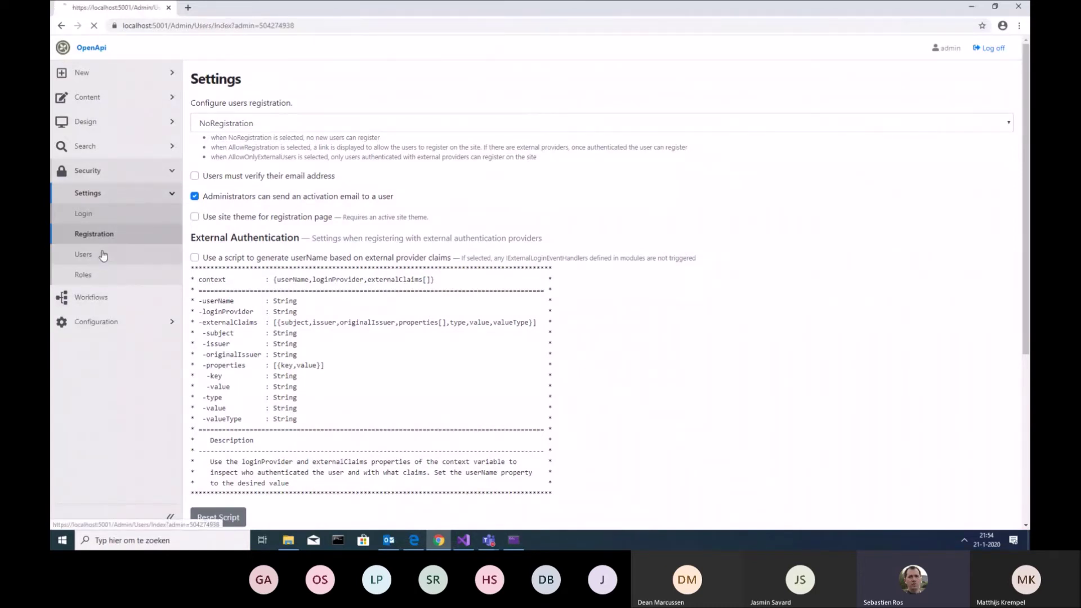
{"action": "left_click", "coordinate": [1012, 103]}
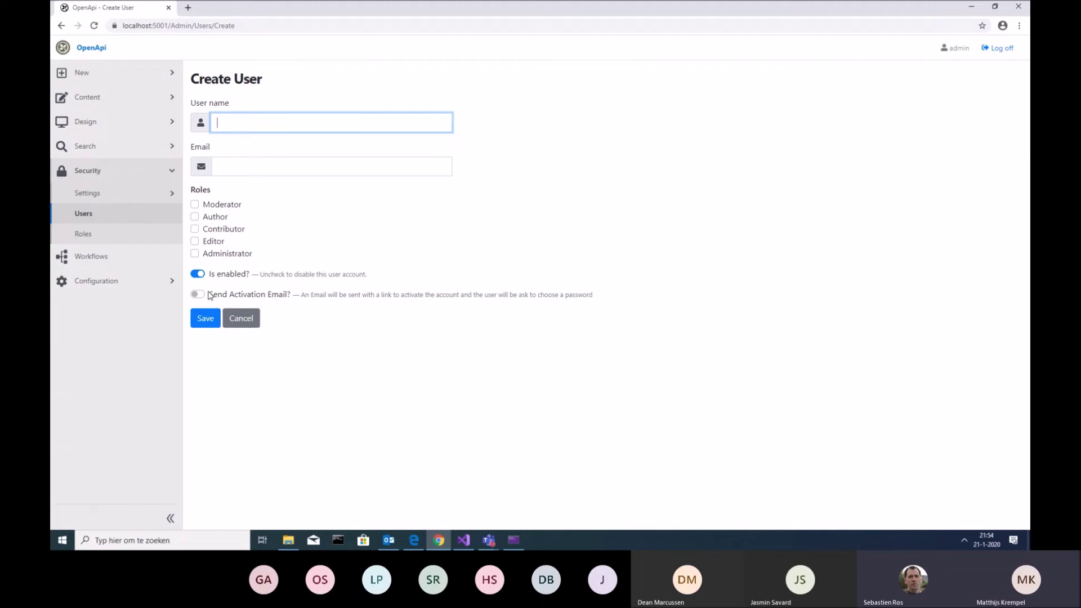
{"action": "left_click_drag", "start_coordinate": [208, 294], "coordinate": [287, 299]}
{"action": "key", "text": "ctrl+c"}
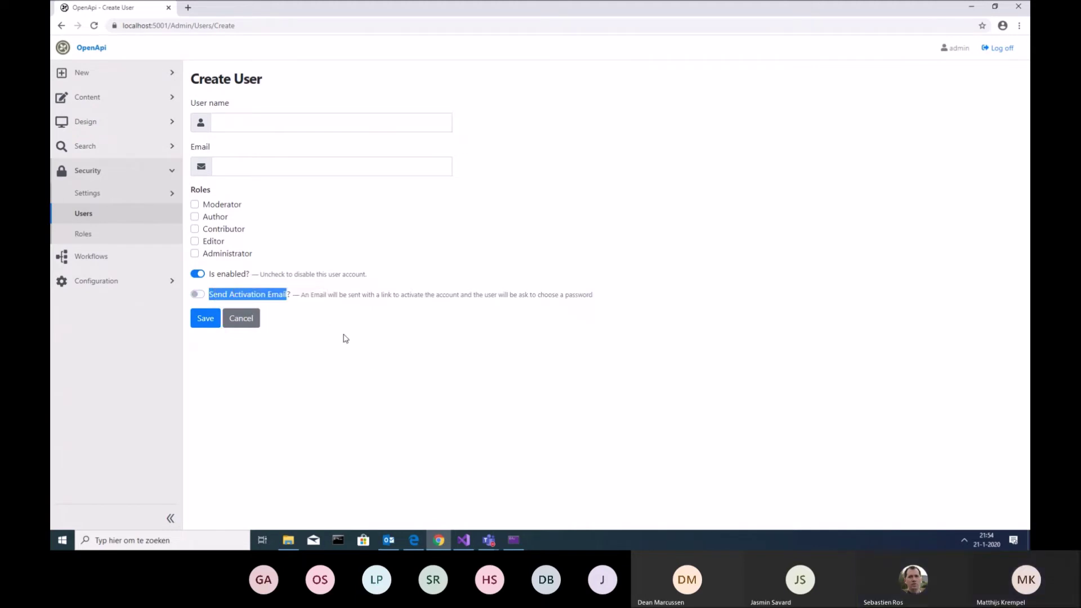
{"action": "left_click", "coordinate": [463, 540]}
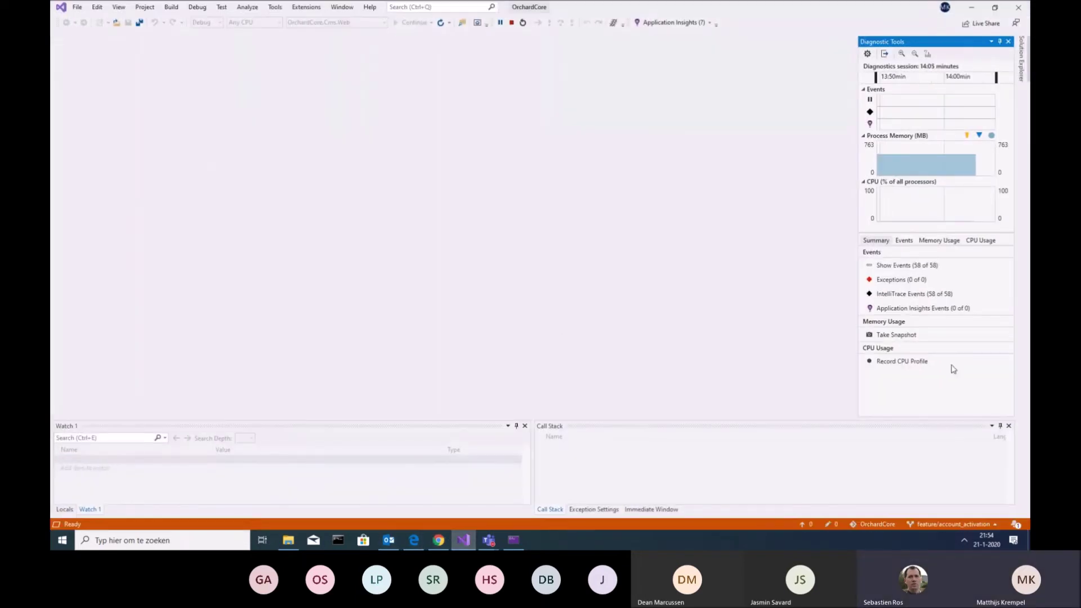
Search the entire solution for 'Send Activation Email' and open UserFields.Edit.cshtml at line 67
{"action": "key", "text": "ctrl+shift+f"}
{"action": "key", "text": "ctrl+v"}
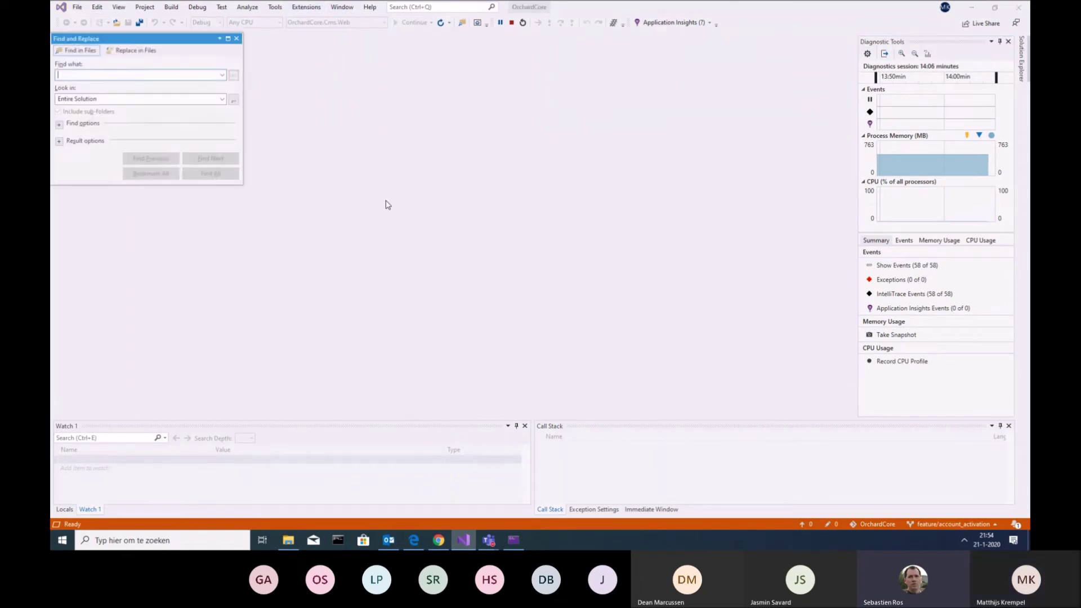
{"action": "left_click", "coordinate": [228, 174]}
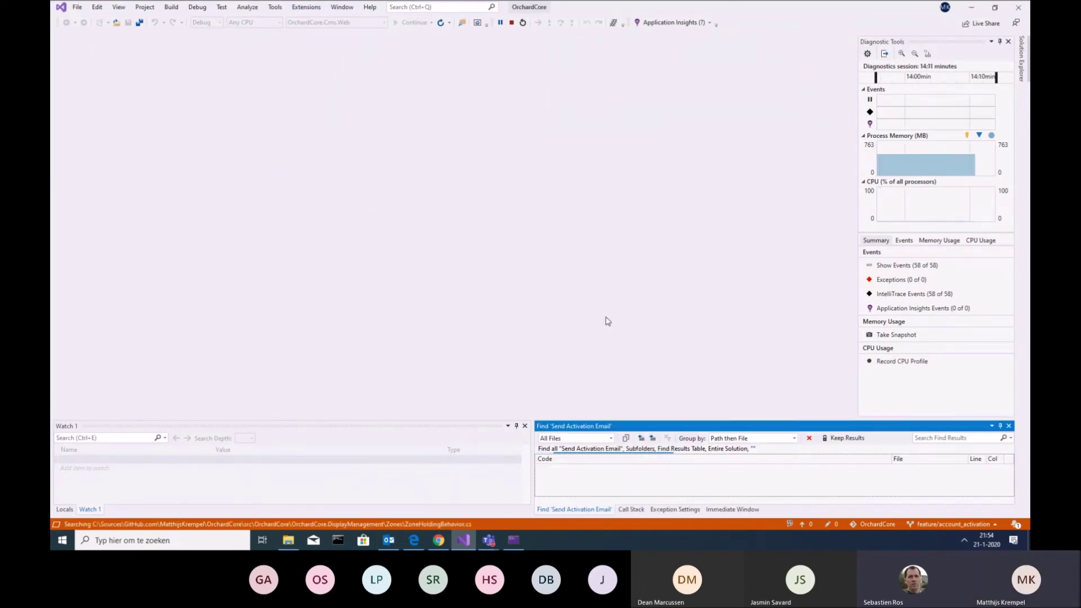
{"action": "left_click_drag", "start_coordinate": [728, 420], "coordinate": [735, 362]}
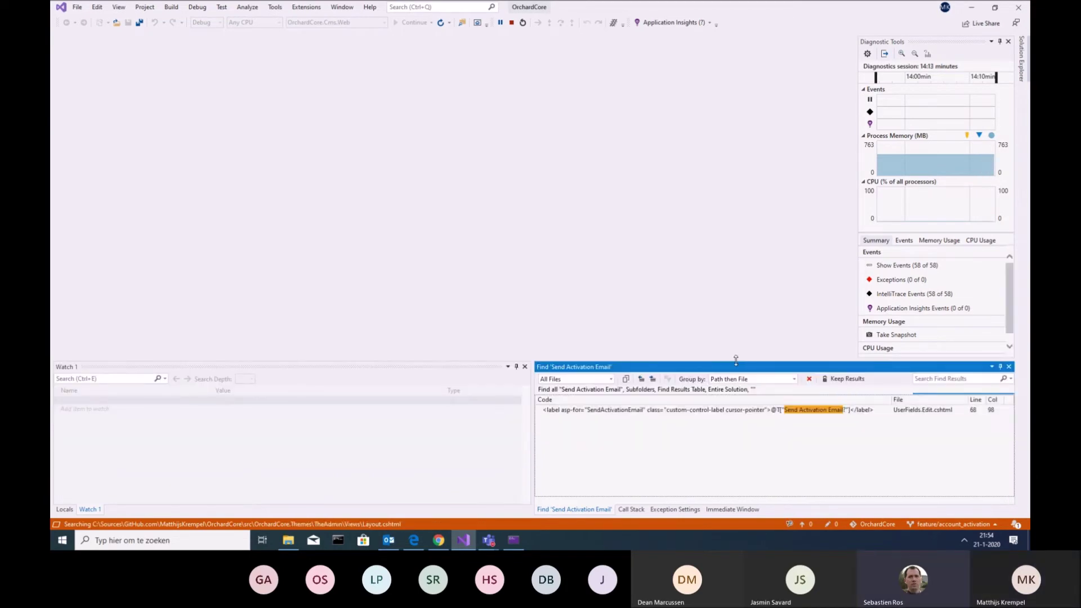
{"action": "double_click", "coordinate": [725, 411]}
{"action": "left_click", "coordinate": [789, 193]}
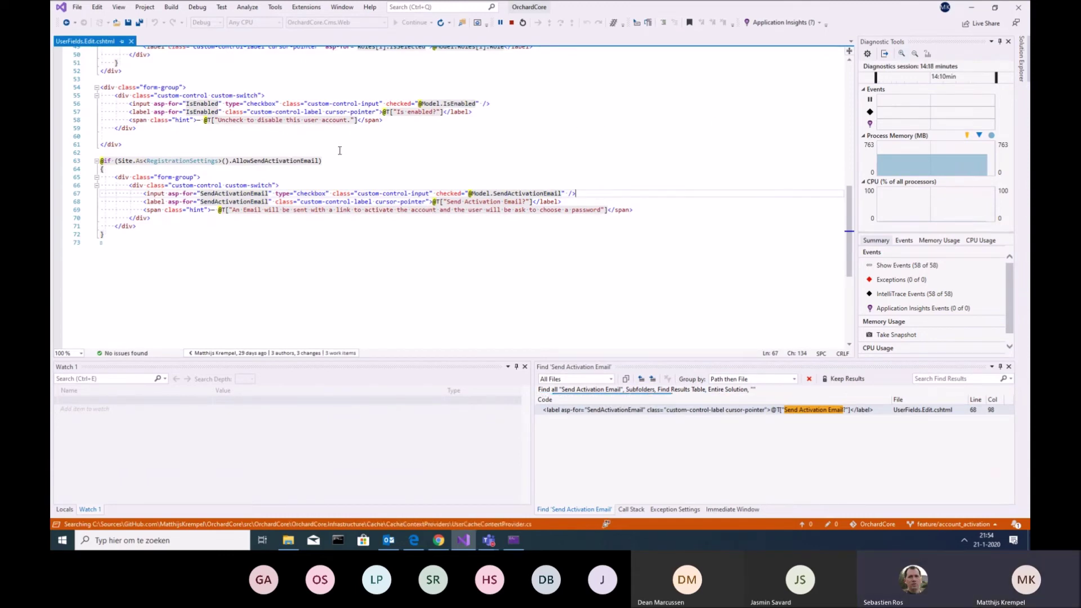
{"action": "scroll", "coordinate": [194, 106], "scroll_direction": "up", "scroll_amount": 3}
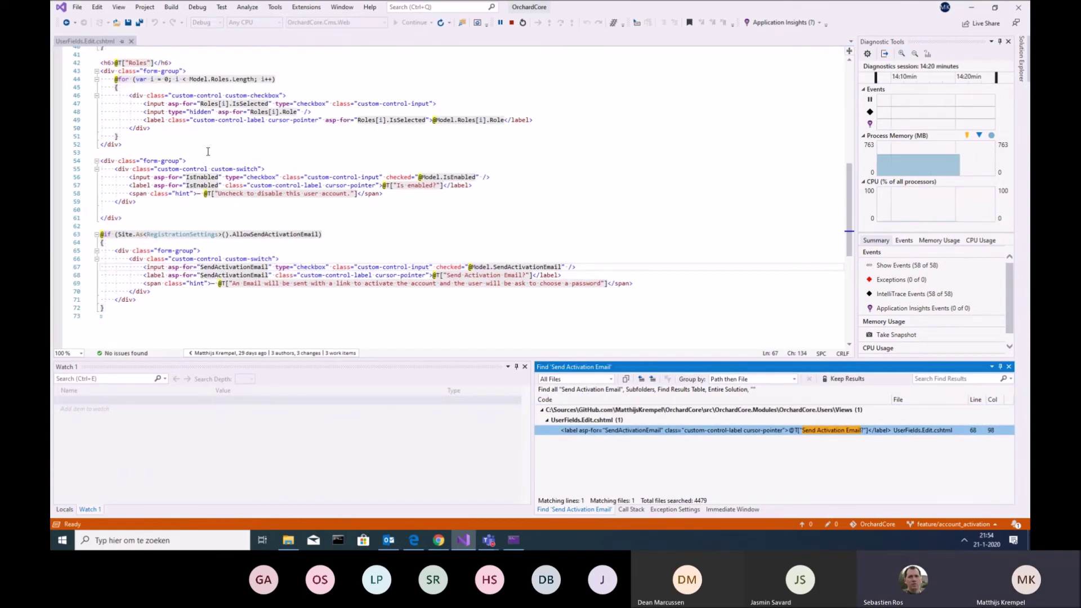
{"action": "scroll", "coordinate": [194, 105], "scroll_direction": "up", "scroll_amount": 2}
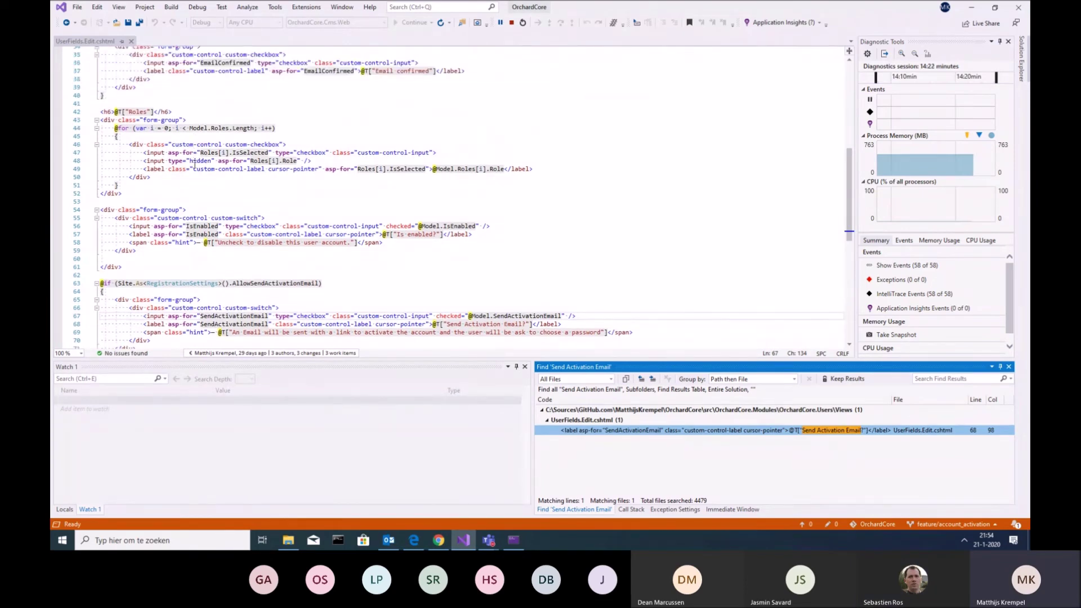
{"action": "scroll", "coordinate": [138, 182], "scroll_direction": "up", "scroll_amount": 5}
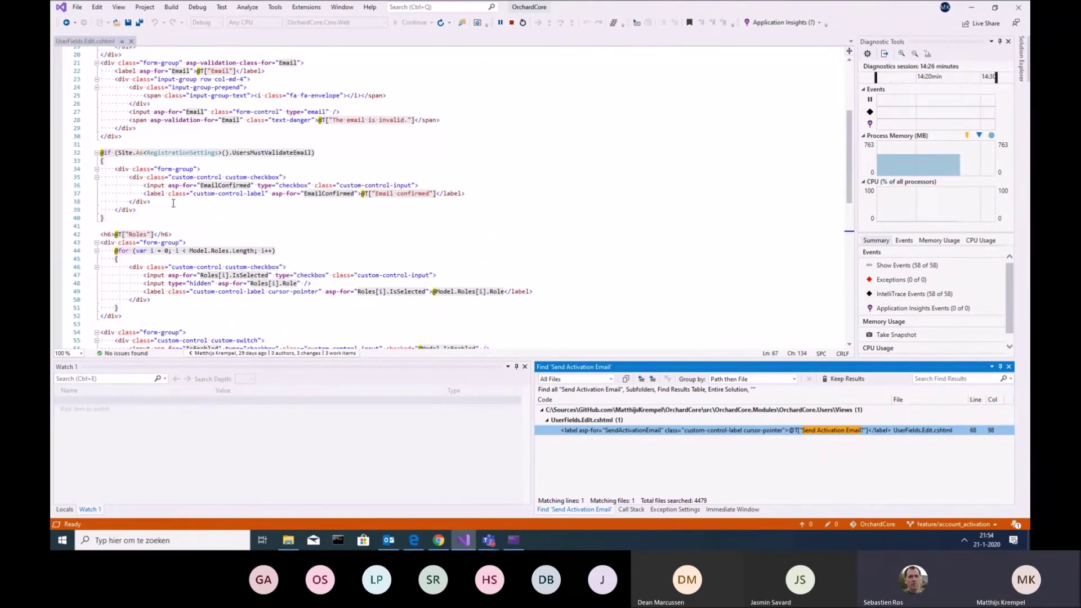
{"action": "scroll", "coordinate": [297, 213], "scroll_direction": "down", "scroll_amount": 5}
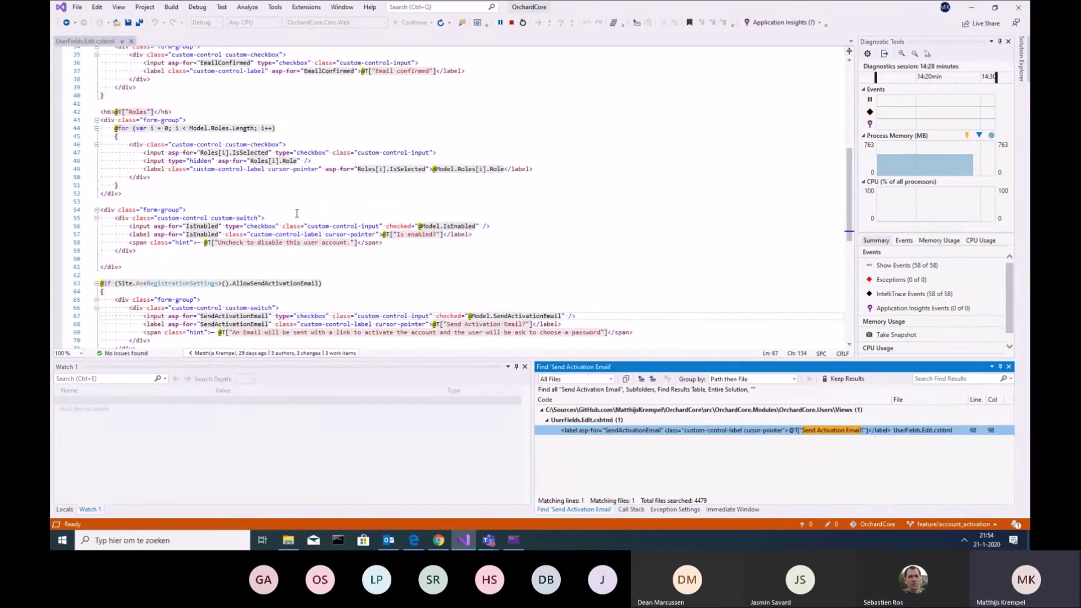
{"action": "scroll", "coordinate": [297, 213], "scroll_direction": "down", "scroll_amount": 3}
{"action": "scroll", "coordinate": [297, 216], "scroll_direction": "up", "scroll_amount": 6}
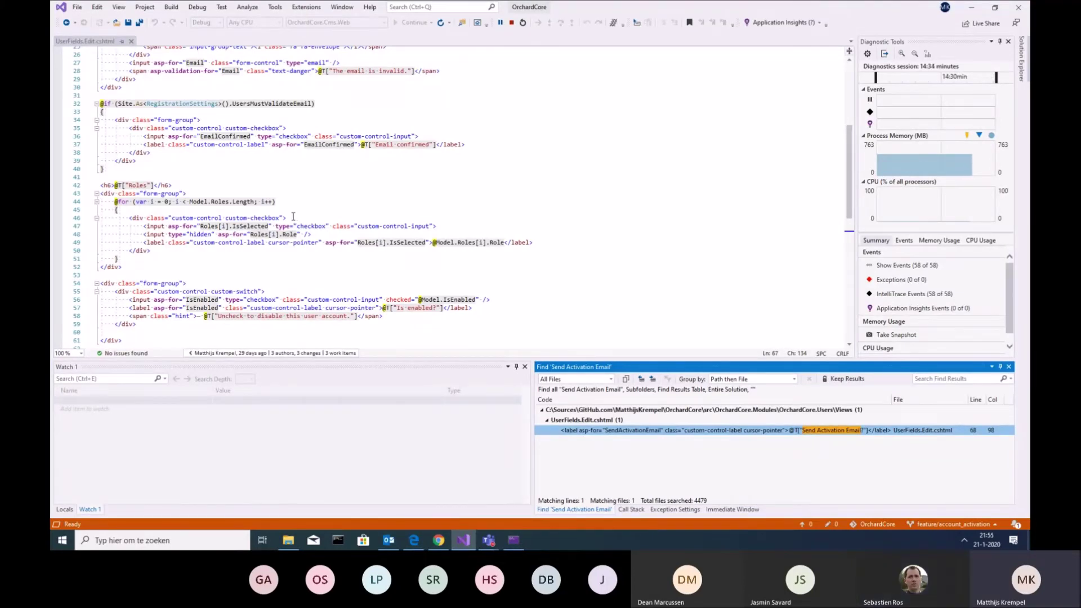
{"action": "scroll", "coordinate": [269, 226], "scroll_direction": "down", "scroll_amount": 5}
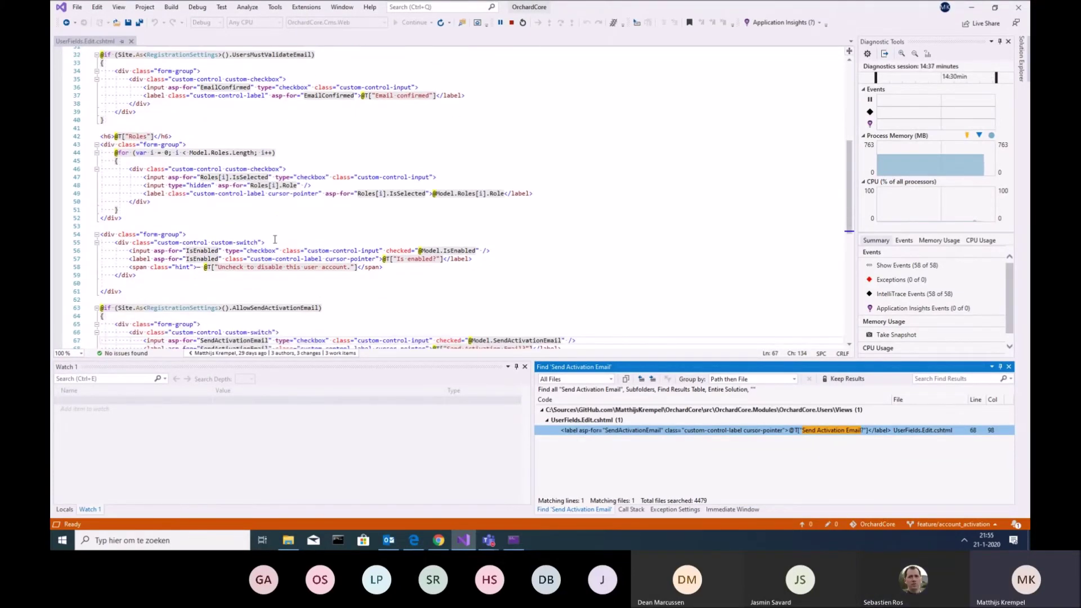
{"action": "scroll", "coordinate": [265, 278], "scroll_direction": "up", "scroll_amount": 7}
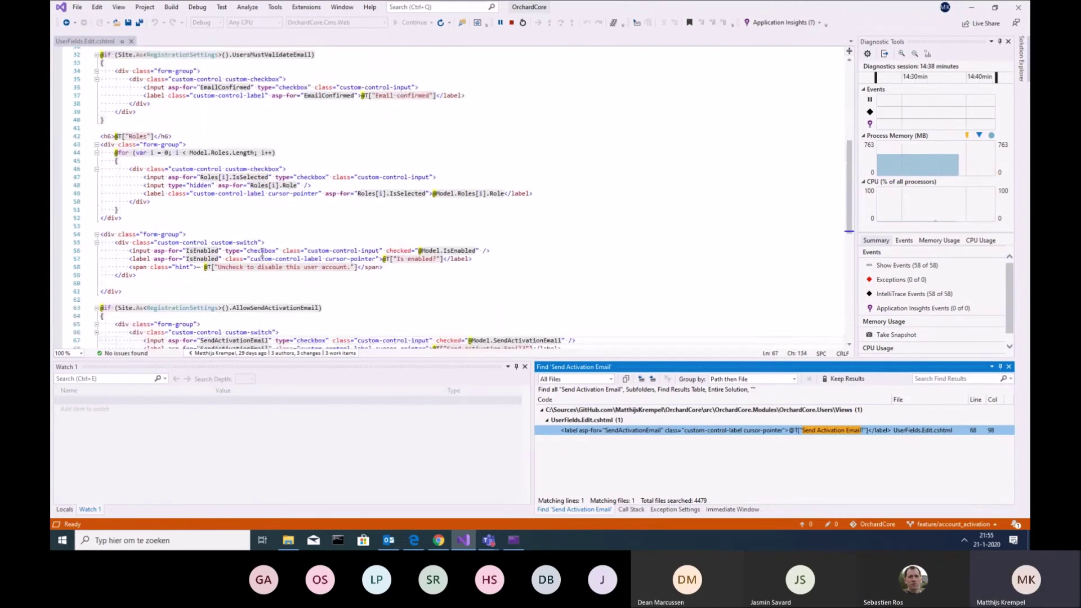
{"action": "left_click_drag", "start_coordinate": [102, 148], "coordinate": [210, 225]}
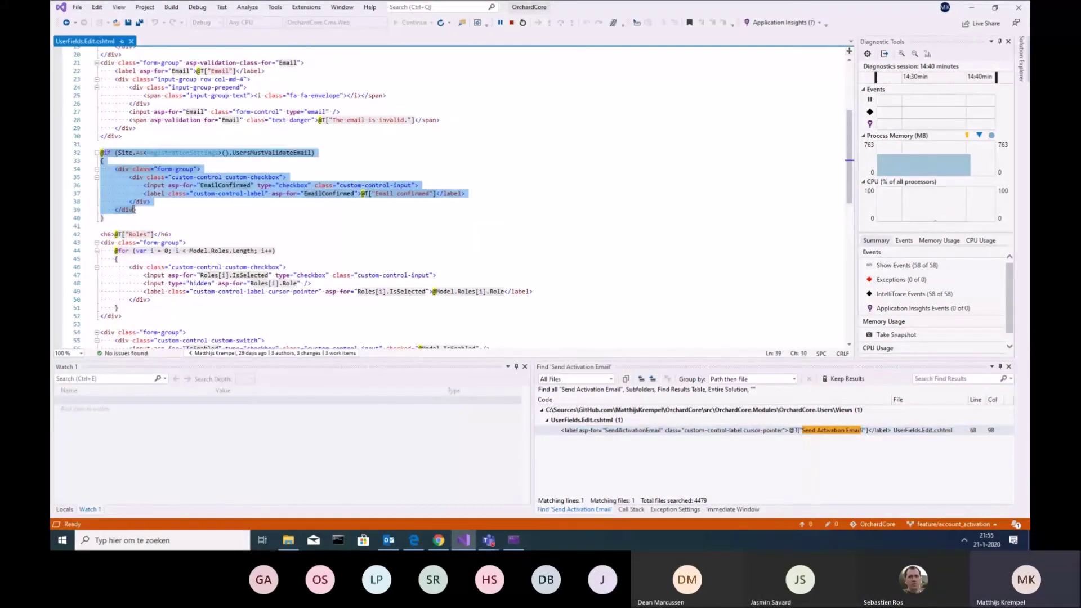
{"action": "left_click", "coordinate": [211, 225]}
{"action": "scroll", "coordinate": [293, 225], "scroll_direction": "down", "scroll_amount": 6}
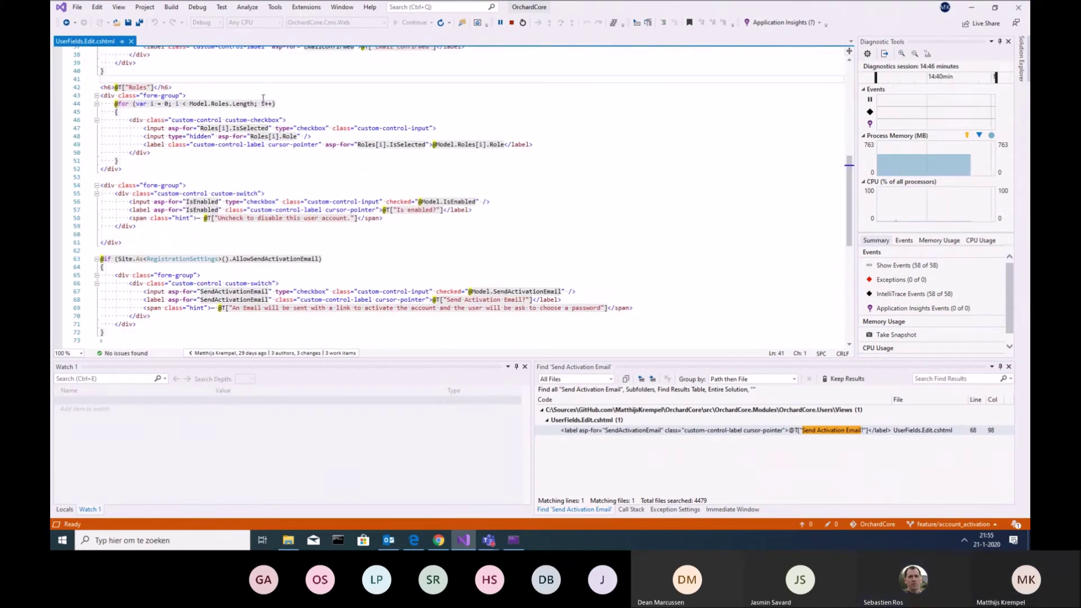
{"action": "scroll", "coordinate": [299, 224], "scroll_direction": "up", "scroll_amount": 10}
{"action": "scroll", "coordinate": [293, 236], "scroll_direction": "up", "scroll_amount": 3}
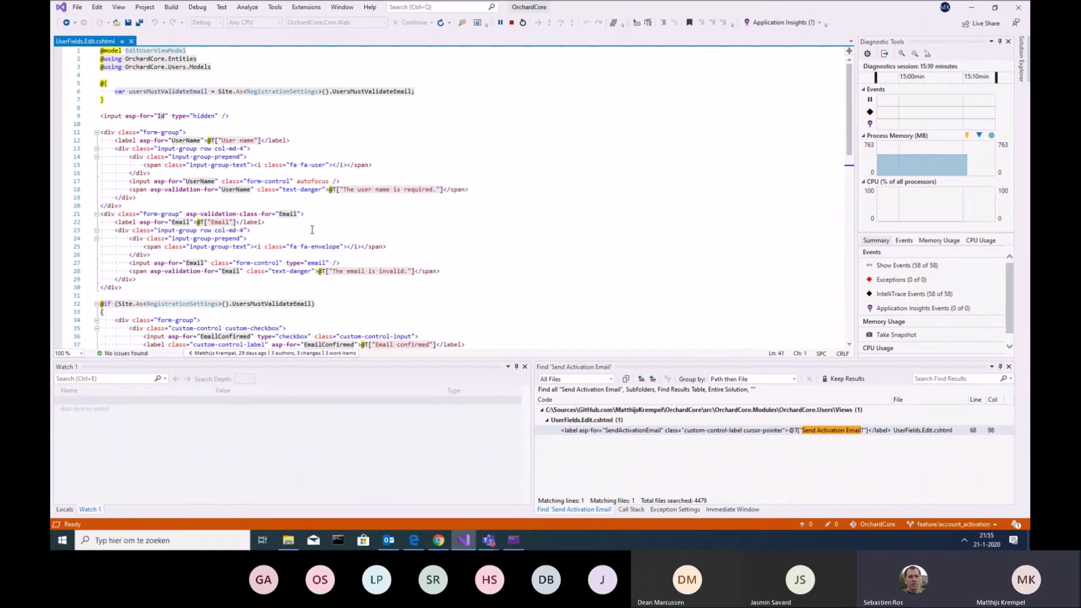
Launch Notepad from the Run prompt
{"action": "key", "text": "super+r"}
{"action": "type", "text": "noet"}
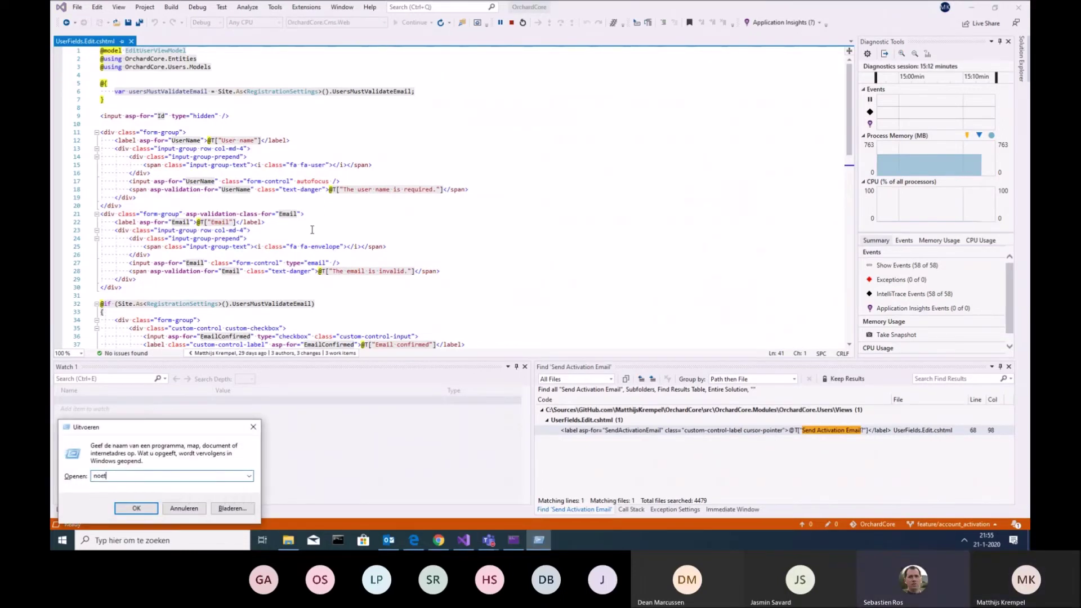
{"action": "key", "text": "BackSpace"}
{"action": "key", "text": "BackSpace"}
{"action": "type", "text": "tep"}
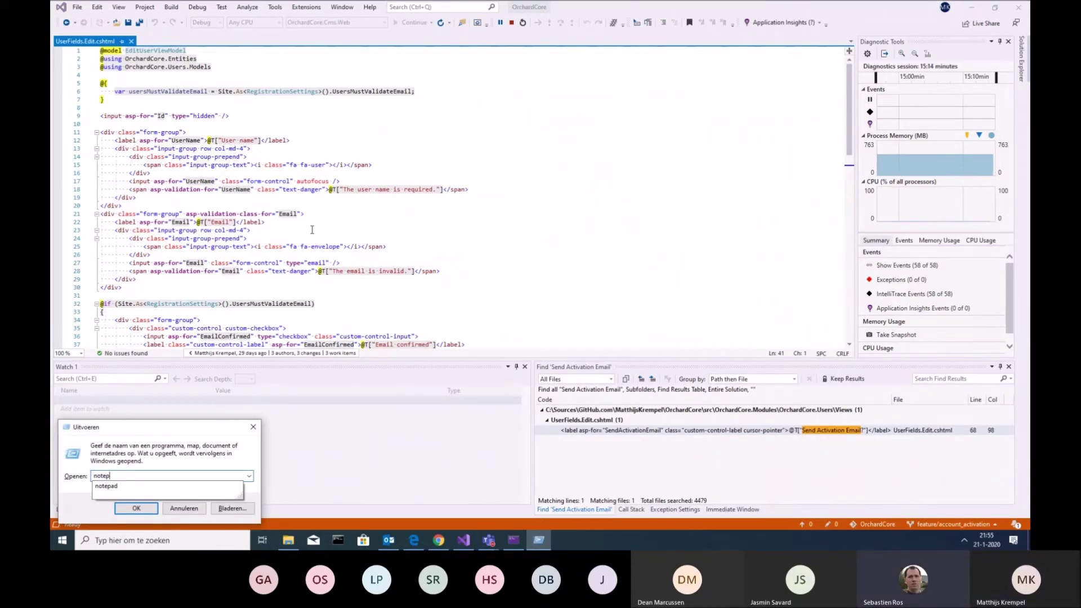
{"action": "type", "text": "ad"}
{"action": "key", "text": "Return"}
Write 'support with custom drivers' in the new note, then minimize it back to the editor
{"action": "type", "text": "supp"}
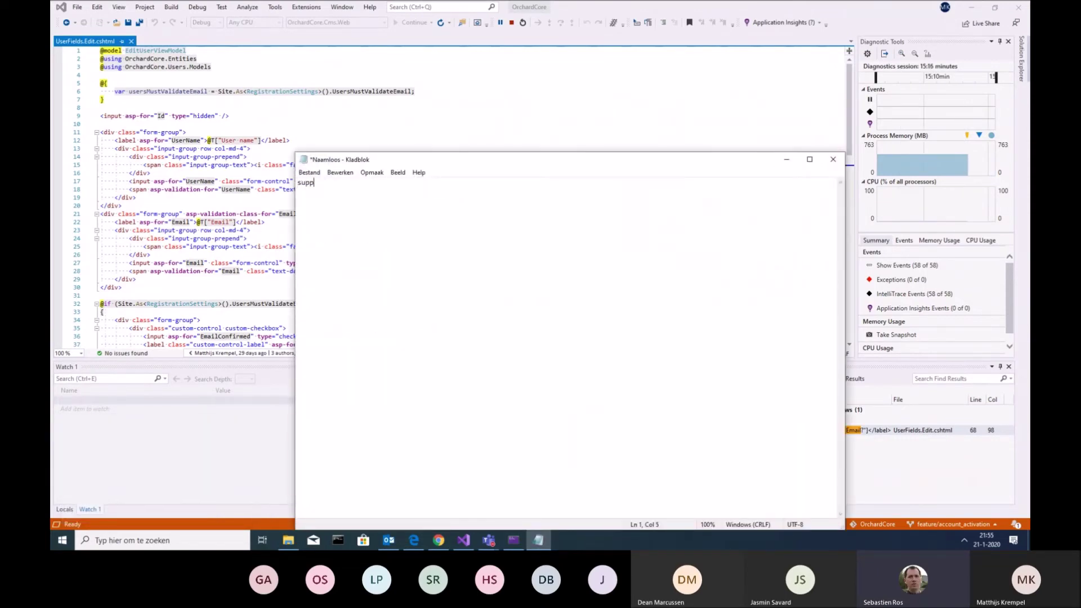
{"action": "type", "text": "ort cust"}
{"action": "key", "text": "BackSpace"}
{"action": "key", "text": "BackSpace"}
{"action": "key", "text": "BackSpace"}
{"action": "key", "text": "BackSpace"}
{"action": "type", "text": "with "}
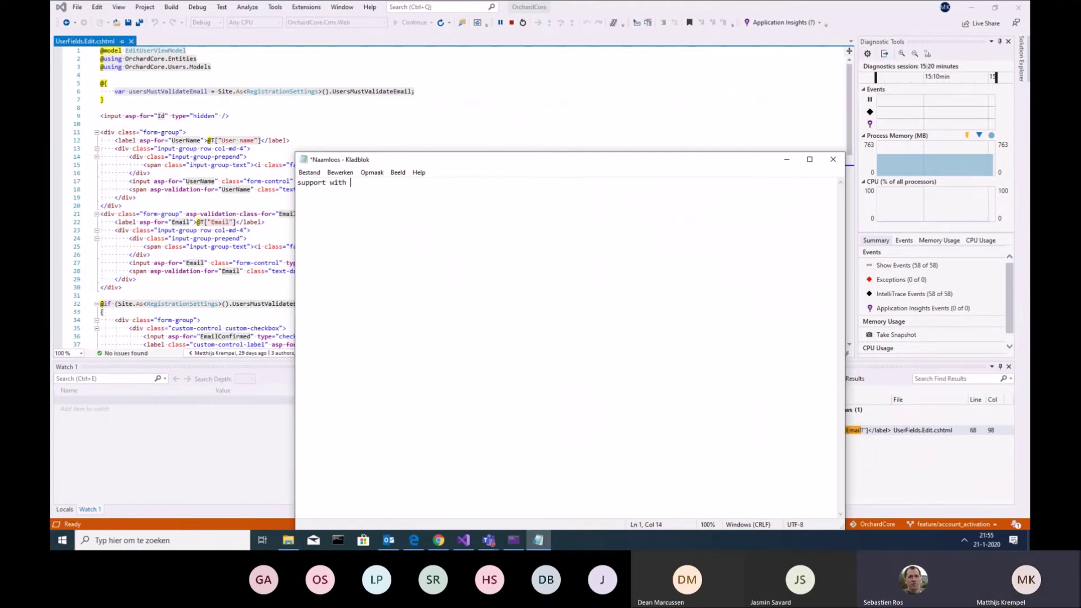
{"action": "type", "text": "custom driv"}
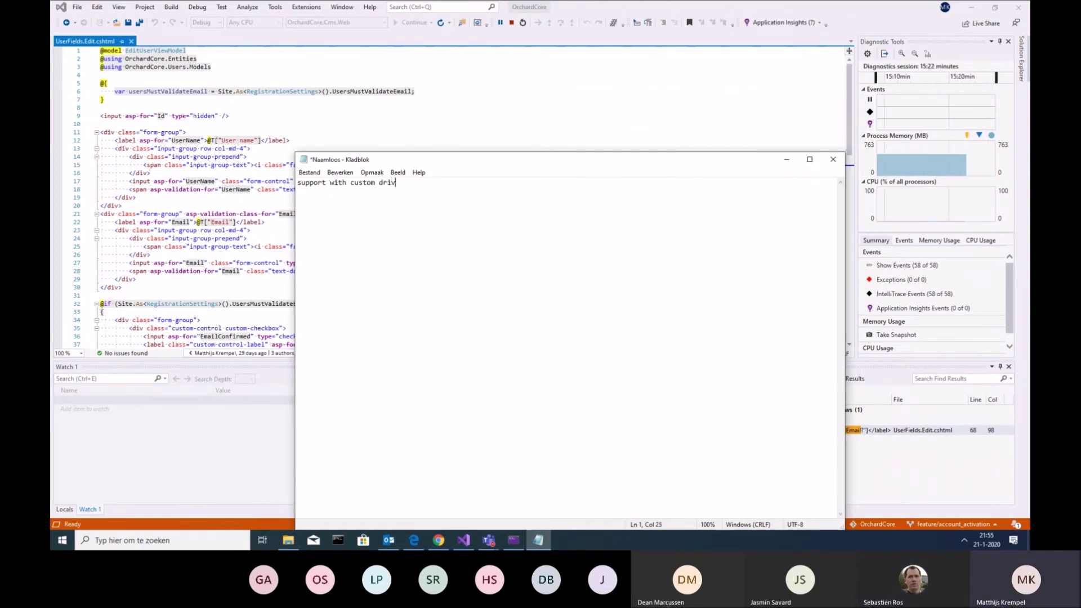
{"action": "type", "text": "ers"}
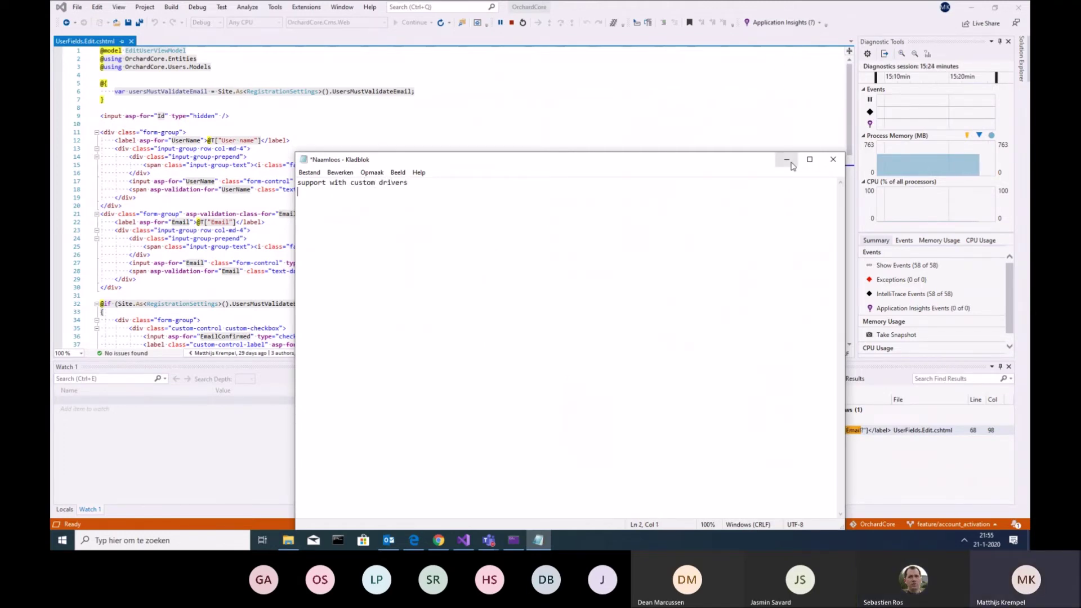
{"action": "left_click", "coordinate": [787, 159]}
{"action": "left_click", "coordinate": [521, 233]}
{"action": "scroll", "coordinate": [520, 233], "scroll_direction": "down", "scroll_amount": 11}
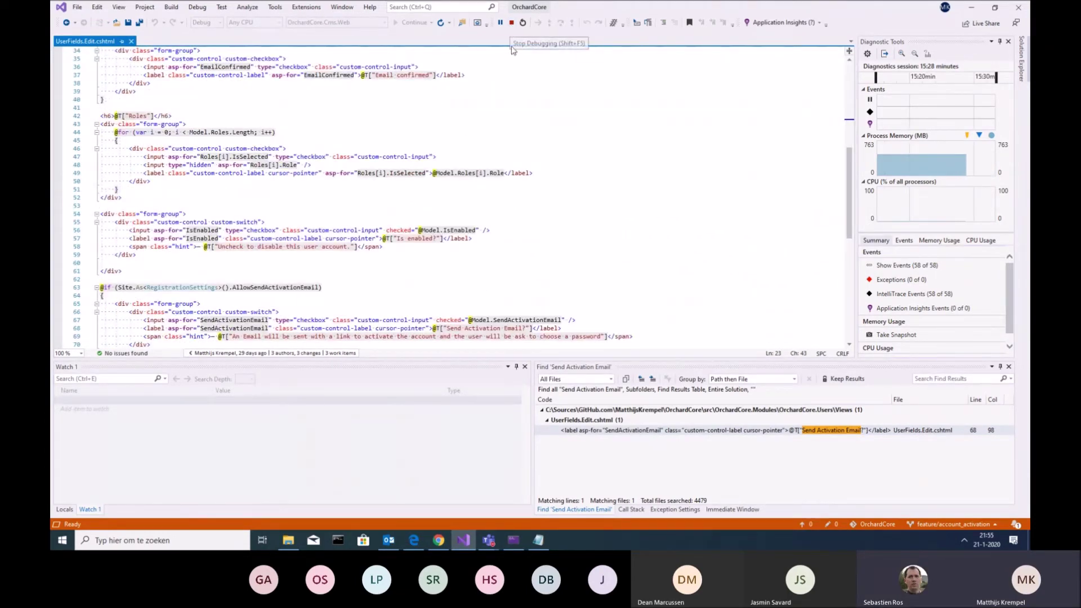
Stop debugging and open ResetPasswordSettingsDisplayDriver.cs from the Drivers folder
{"action": "scroll", "coordinate": [332, 240], "scroll_direction": "down", "scroll_amount": 4}
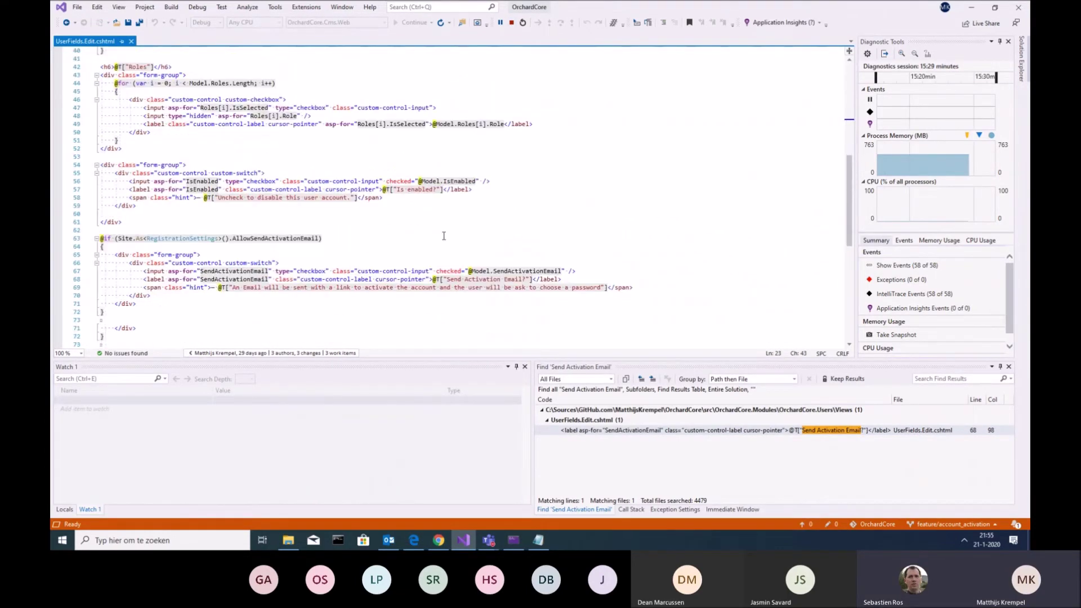
{"action": "left_click", "coordinate": [512, 22]}
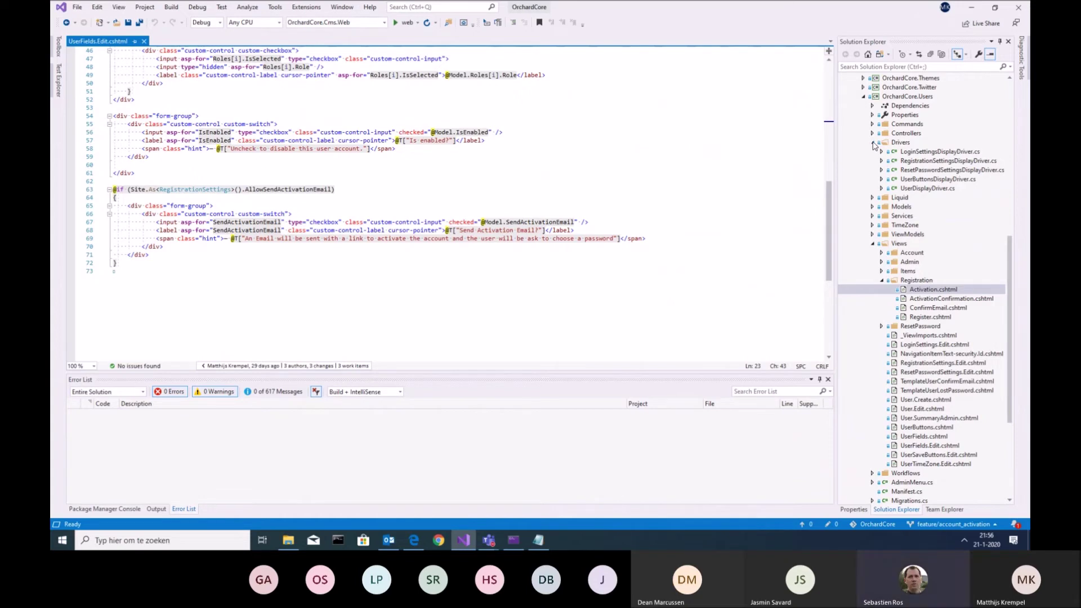
{"action": "double_click", "coordinate": [939, 170]}
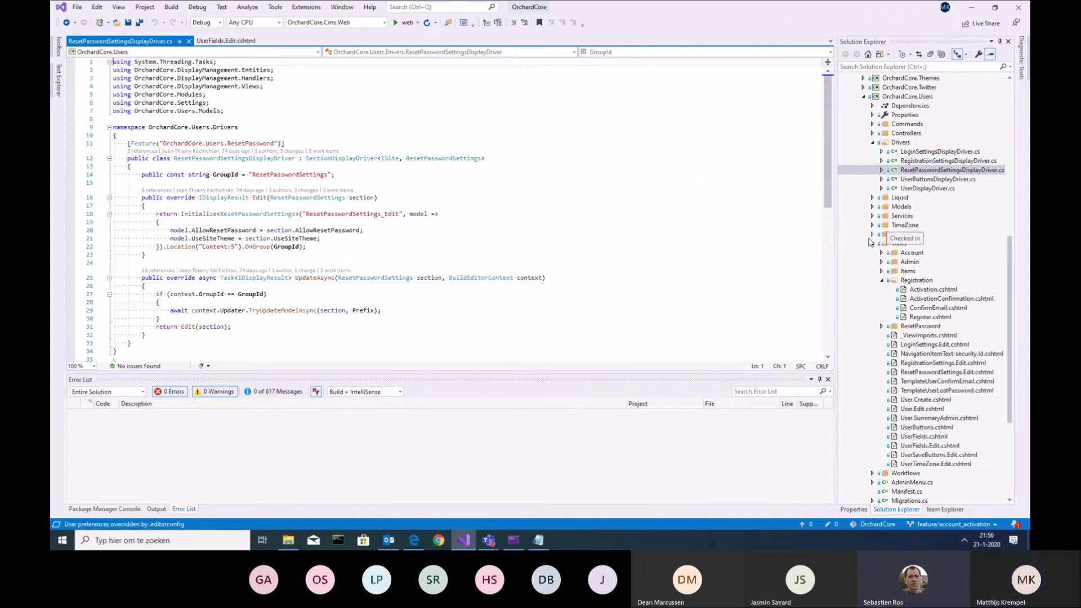
Open ResetPasswordController.cs from Controllers and locate the ForgotPassword method
{"action": "left_click", "coordinate": [873, 133]}
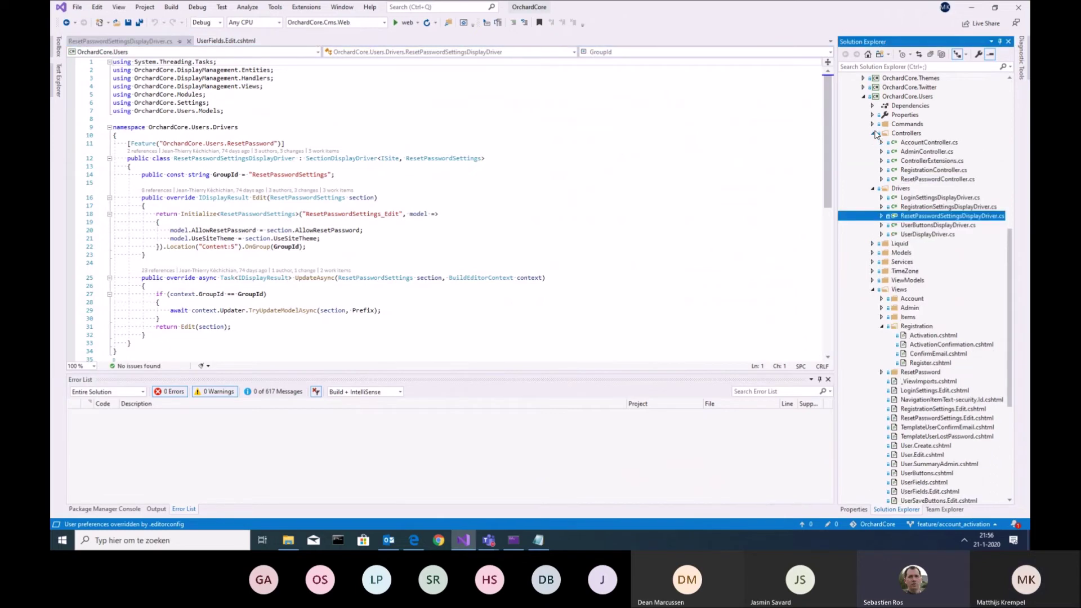
{"action": "left_click", "coordinate": [872, 188]}
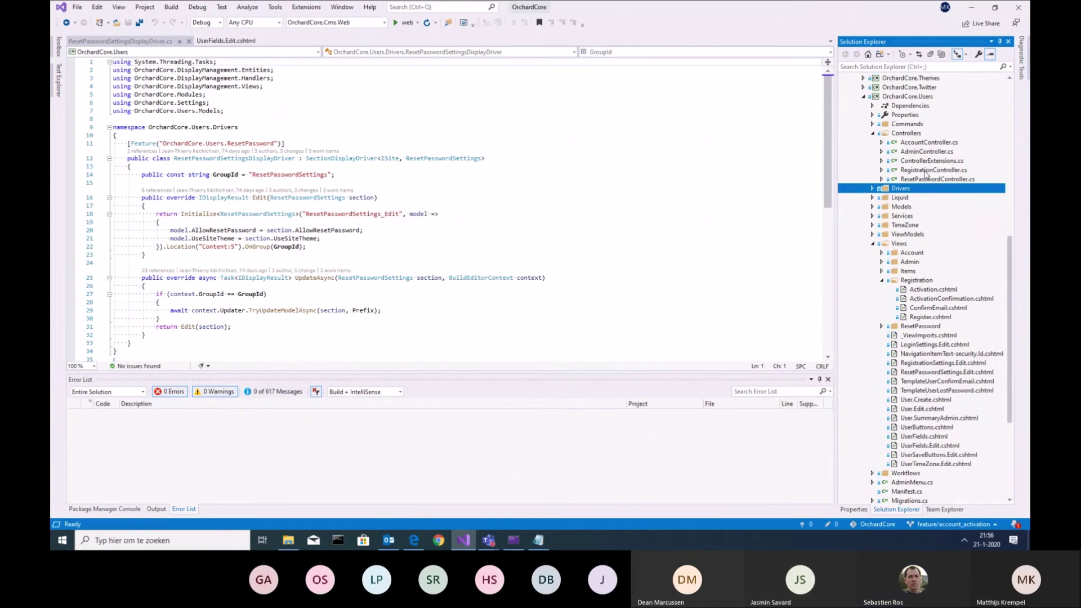
{"action": "double_click", "coordinate": [925, 179]}
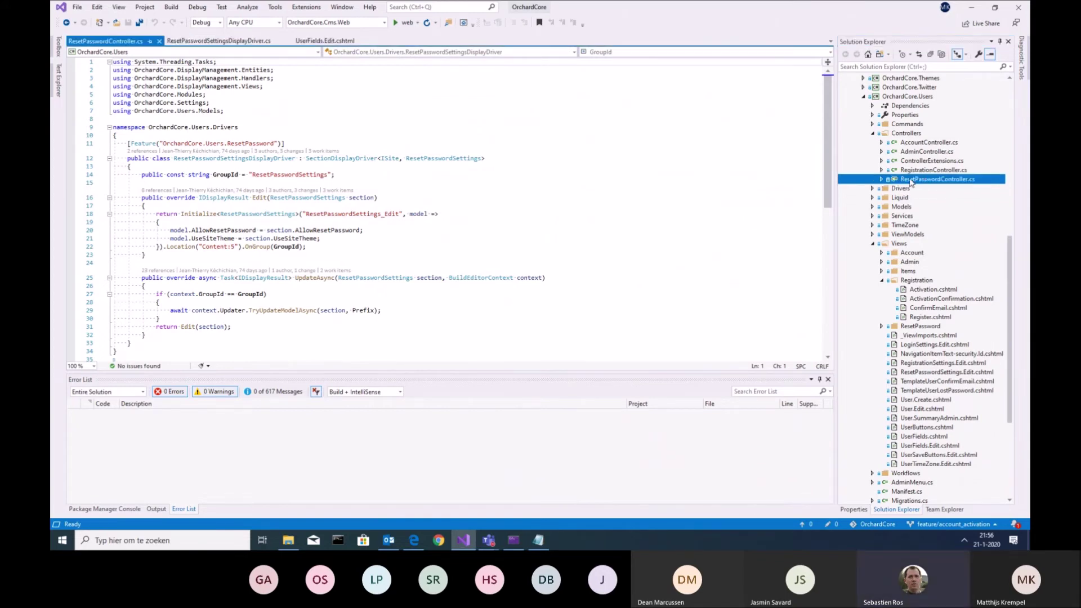
{"action": "scroll", "coordinate": [495, 221], "scroll_direction": "down", "scroll_amount": 10}
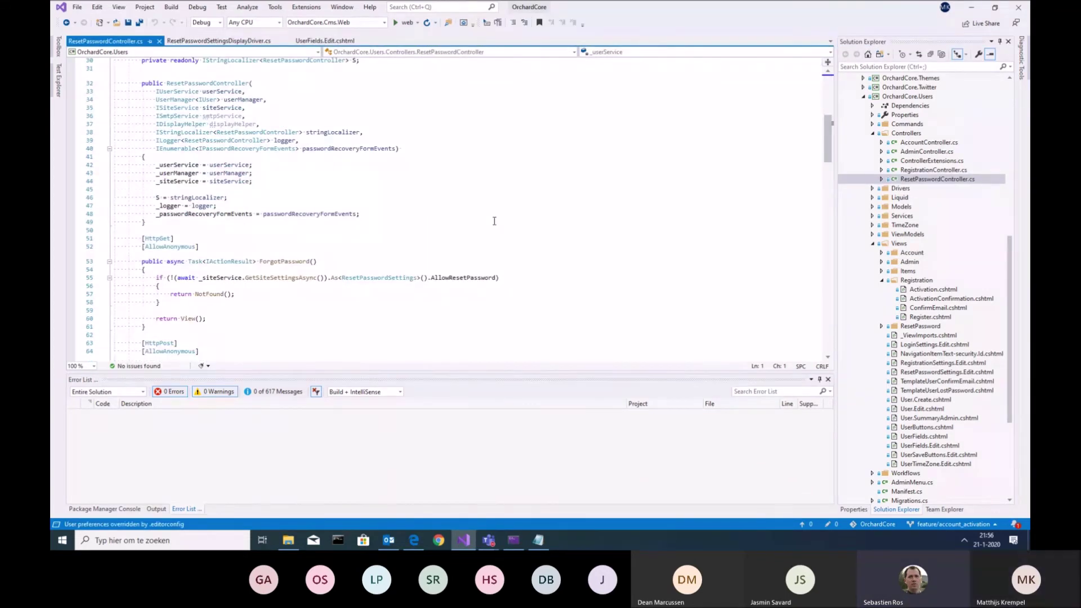
{"action": "scroll", "coordinate": [494, 222], "scroll_direction": "down", "scroll_amount": 2}
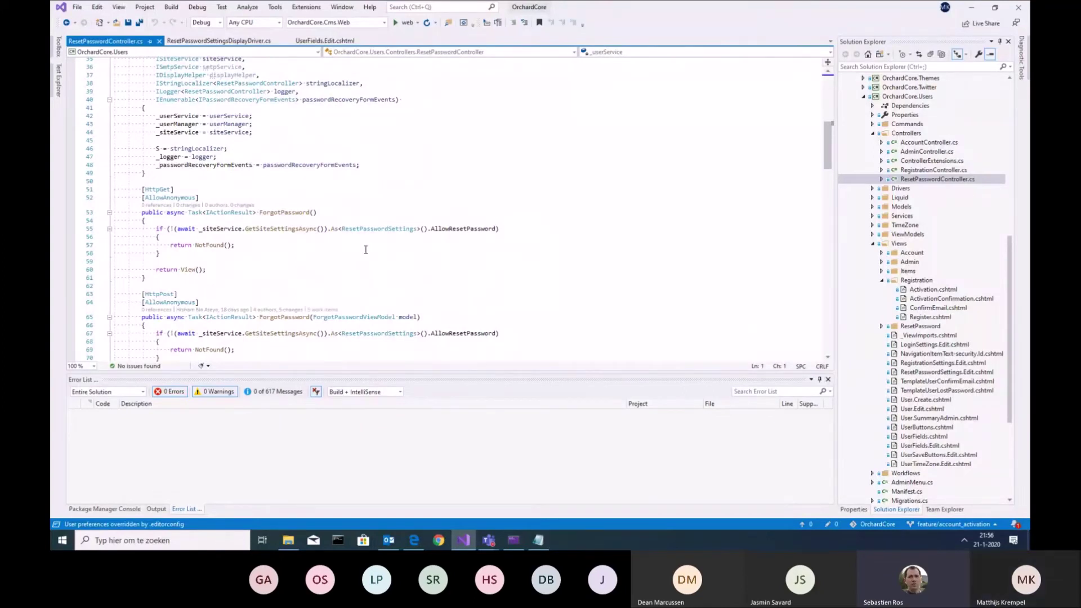
{"action": "double_click", "coordinate": [293, 213]}
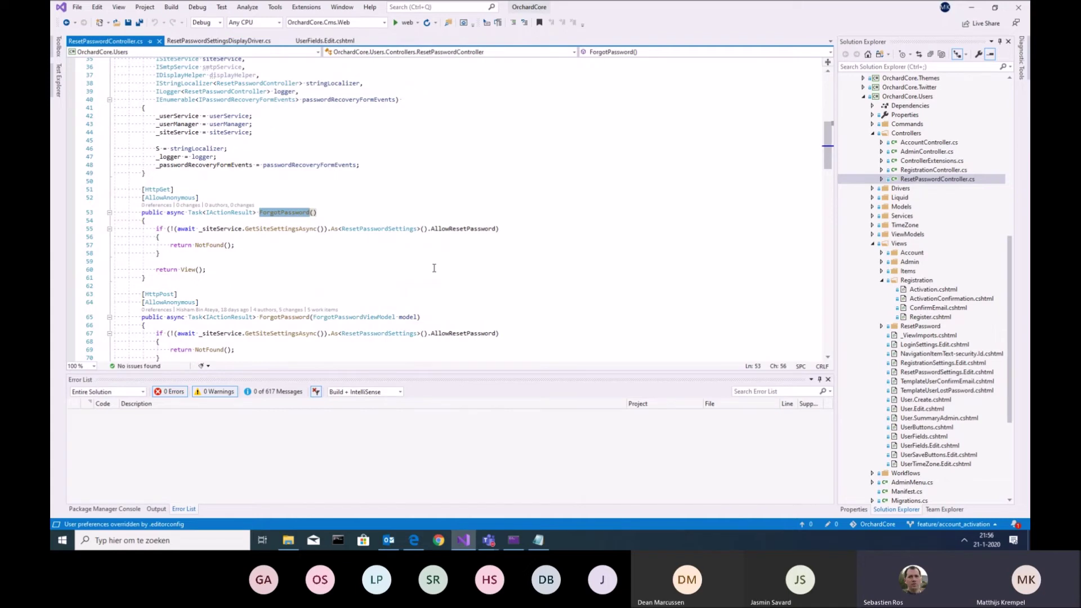
Examine the _passwordRecoveryFormEvents InvokeAsync call on line 91 and the resetPasswordUrl variable
{"action": "scroll", "coordinate": [434, 268], "scroll_direction": "down", "scroll_amount": 8}
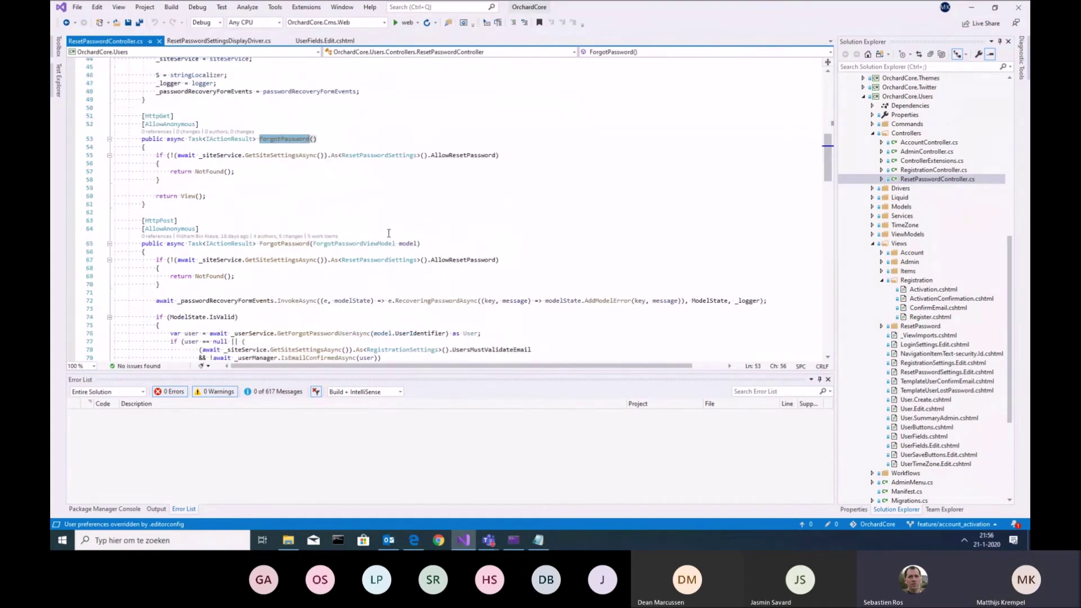
{"action": "scroll", "coordinate": [487, 197], "scroll_direction": "down", "scroll_amount": 2}
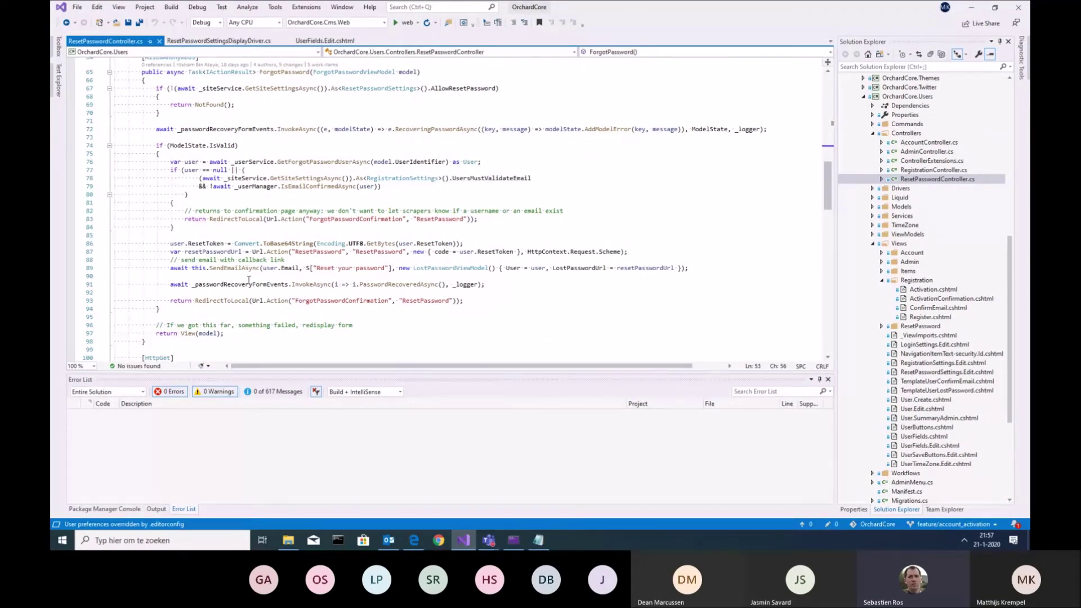
{"action": "double_click", "coordinate": [285, 285]}
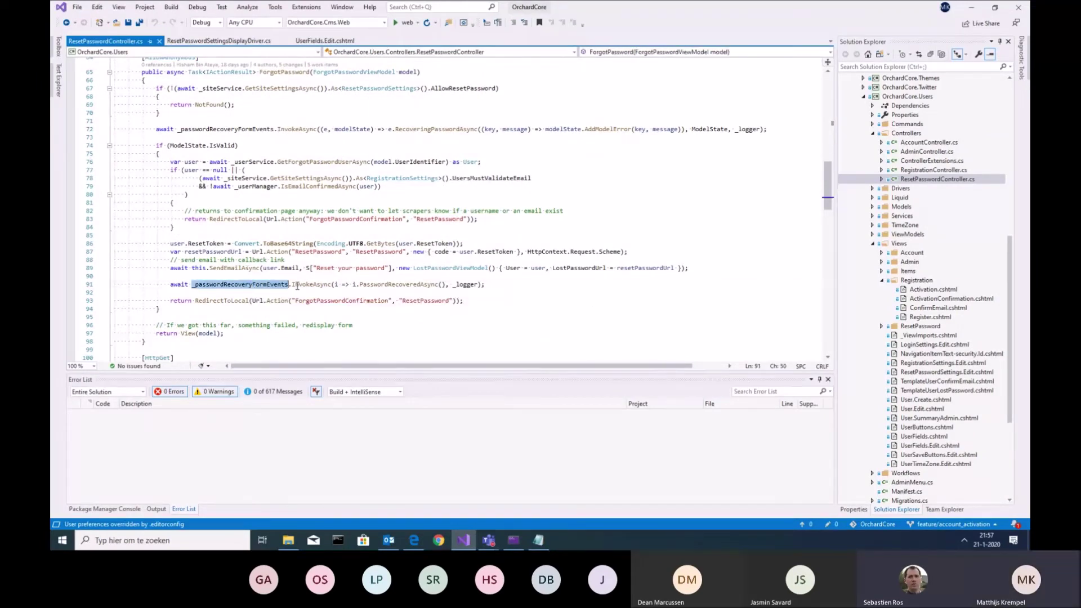
{"action": "left_click", "coordinate": [170, 277]}
{"action": "left_click_drag", "start_coordinate": [170, 284], "coordinate": [496, 285]}
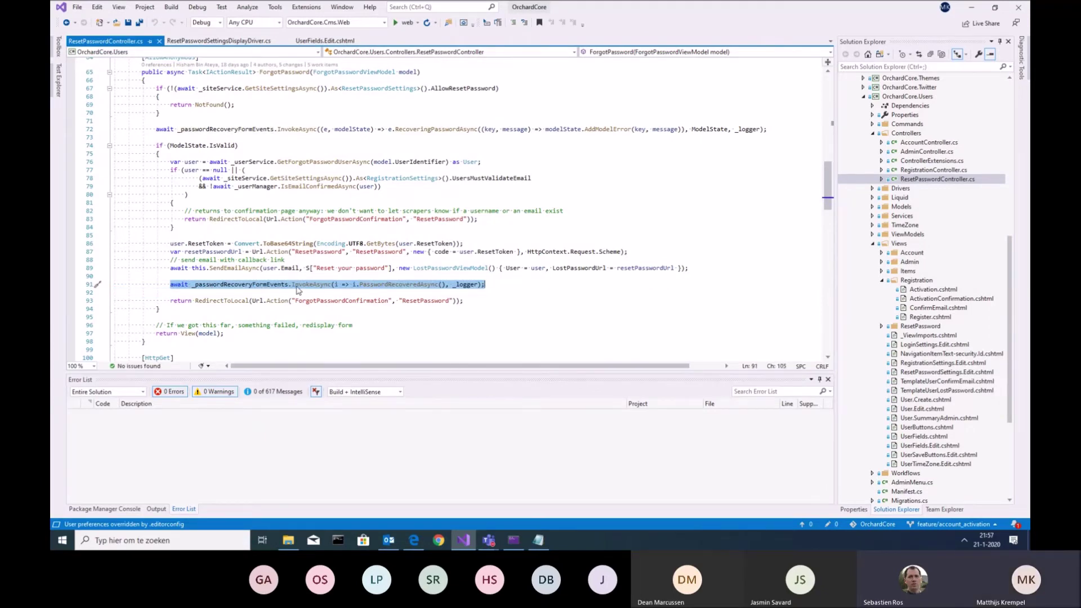
{"action": "double_click", "coordinate": [319, 286]}
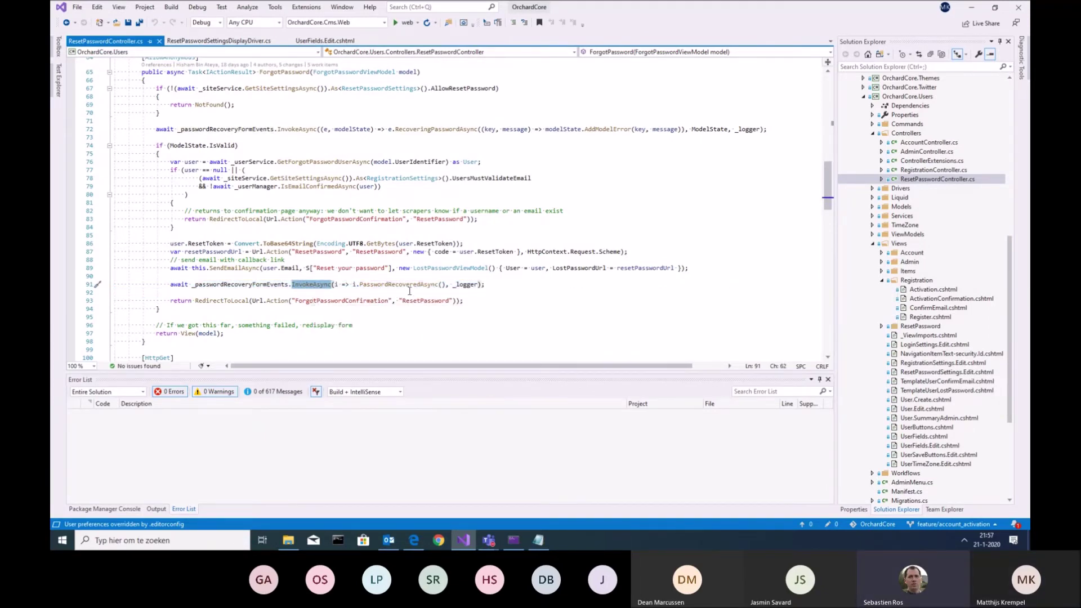
{"action": "left_click_drag", "start_coordinate": [488, 285], "coordinate": [170, 284]}
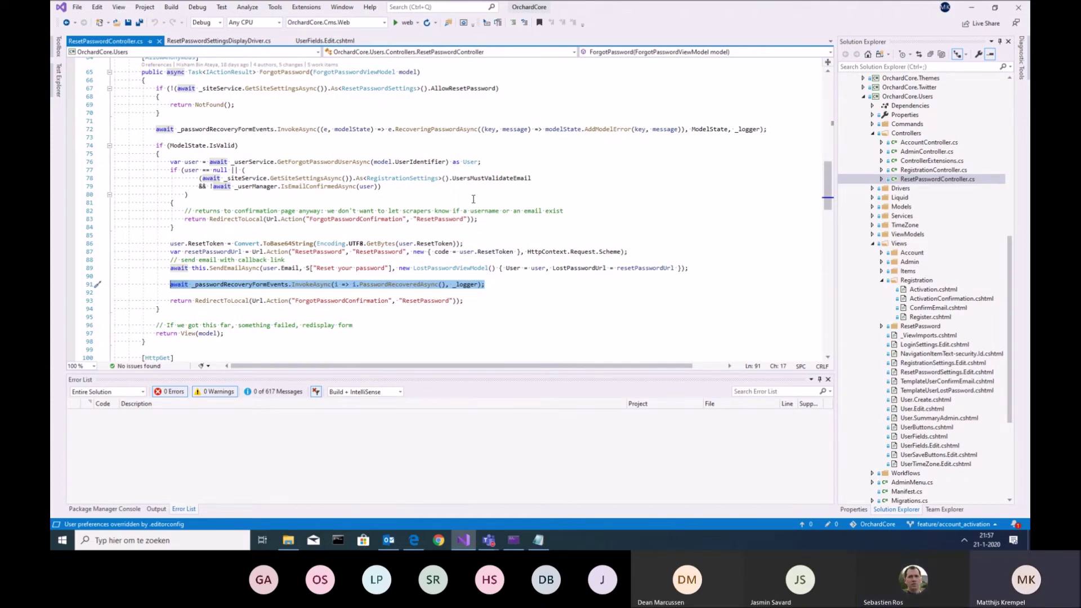
{"action": "left_click", "coordinate": [232, 252]}
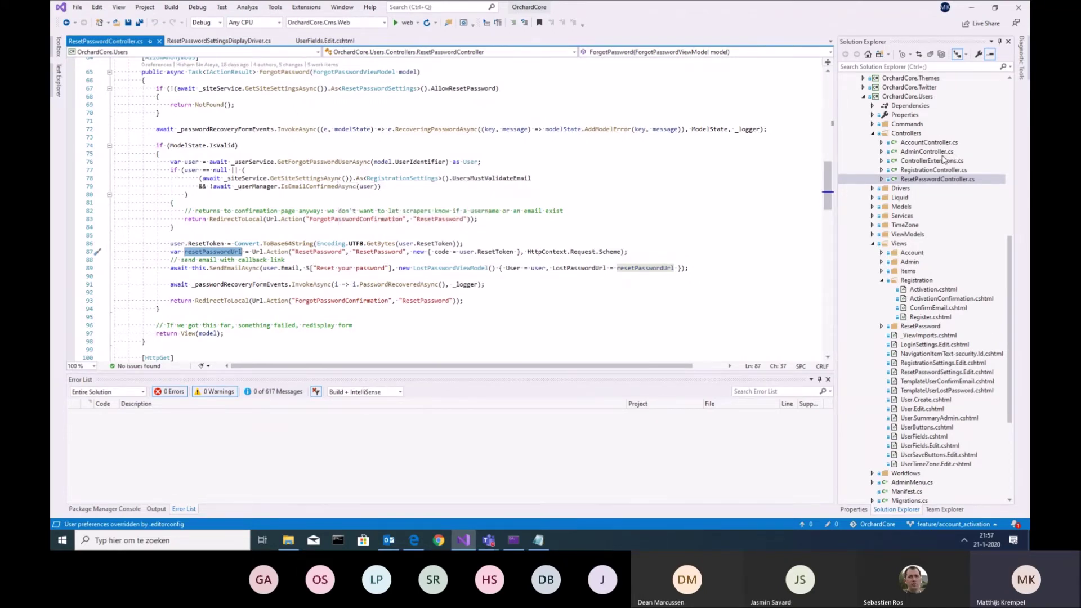
Open RegistrationController.cs at ActivateAccount, then show branch options from the status bar
{"action": "left_click", "coordinate": [935, 172]}
{"action": "double_click", "coordinate": [935, 172]}
{"action": "scroll", "coordinate": [562, 241], "scroll_direction": "down", "scroll_amount": 20}
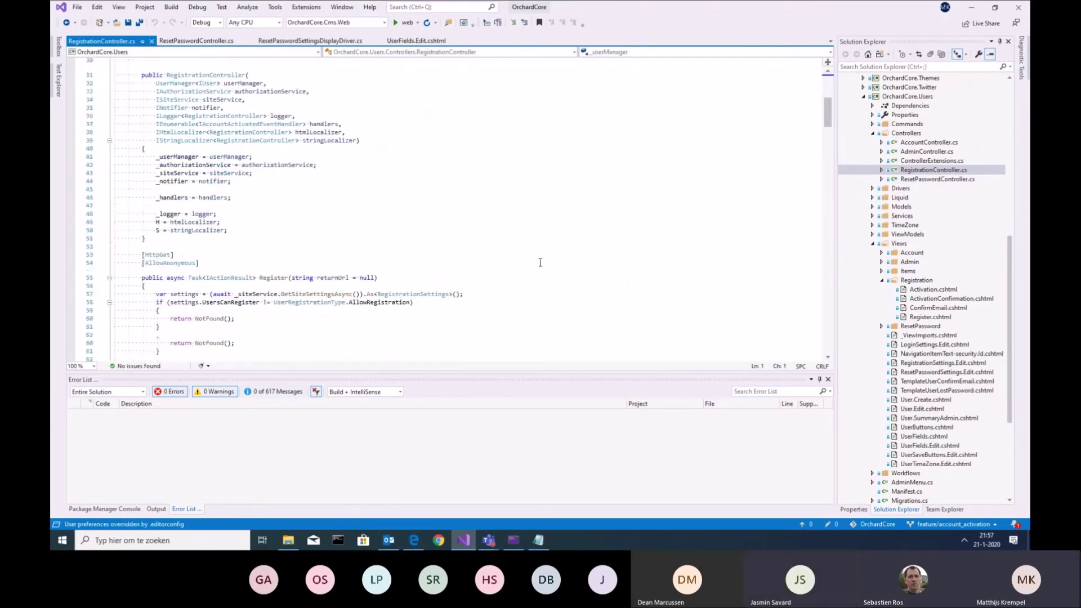
{"action": "scroll", "coordinate": [562, 241], "scroll_direction": "down", "scroll_amount": 20}
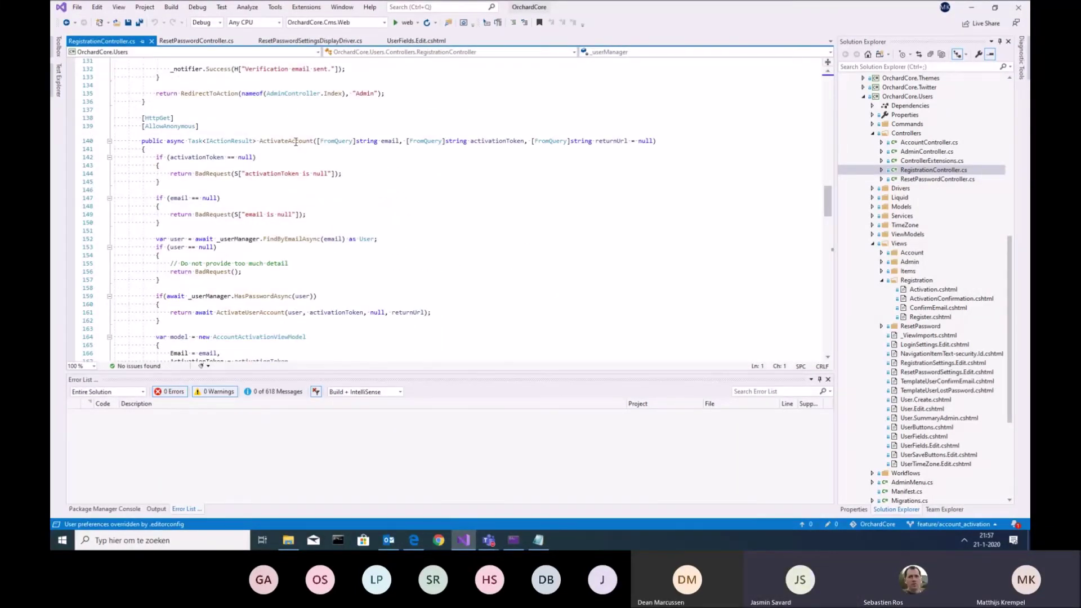
{"action": "double_click", "coordinate": [296, 141]}
{"action": "scroll", "coordinate": [422, 249], "scroll_direction": "down", "scroll_amount": 2}
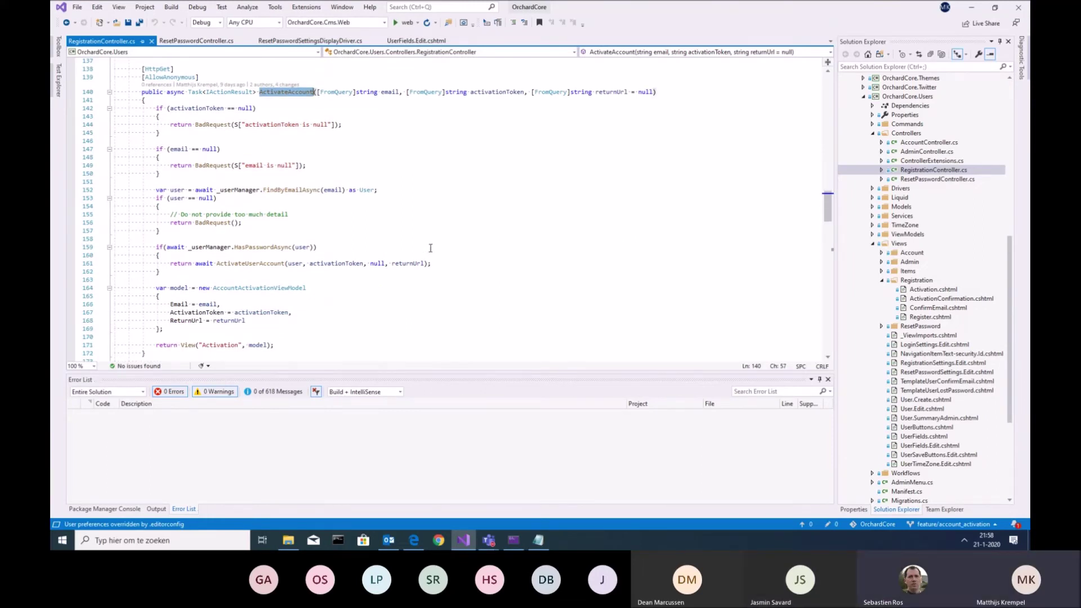
{"action": "scroll", "coordinate": [429, 246], "scroll_direction": "down", "scroll_amount": 4}
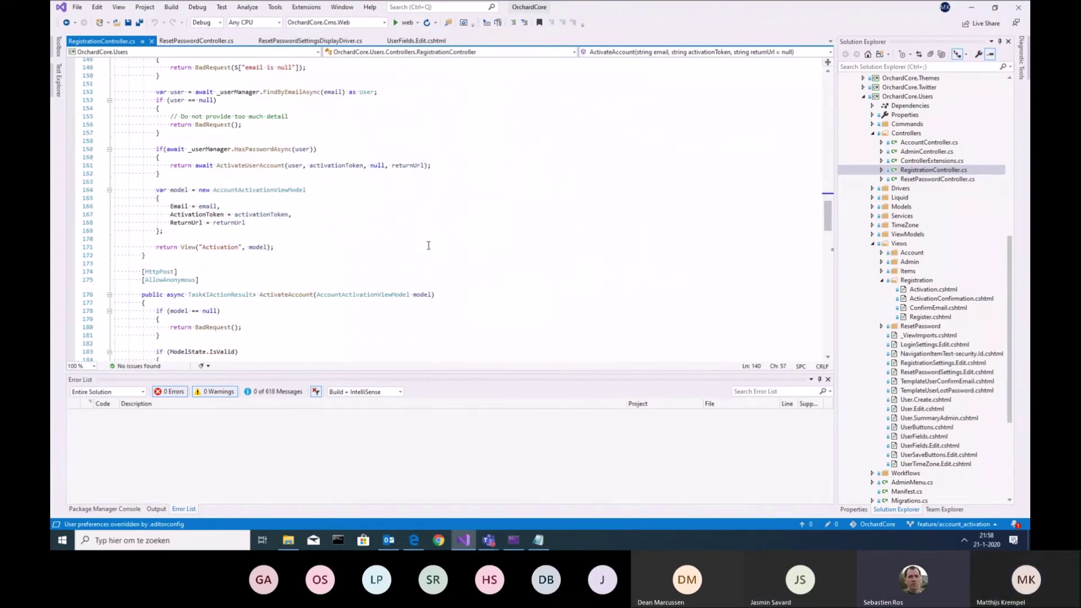
{"action": "scroll", "coordinate": [429, 246], "scroll_direction": "up", "scroll_amount": 4}
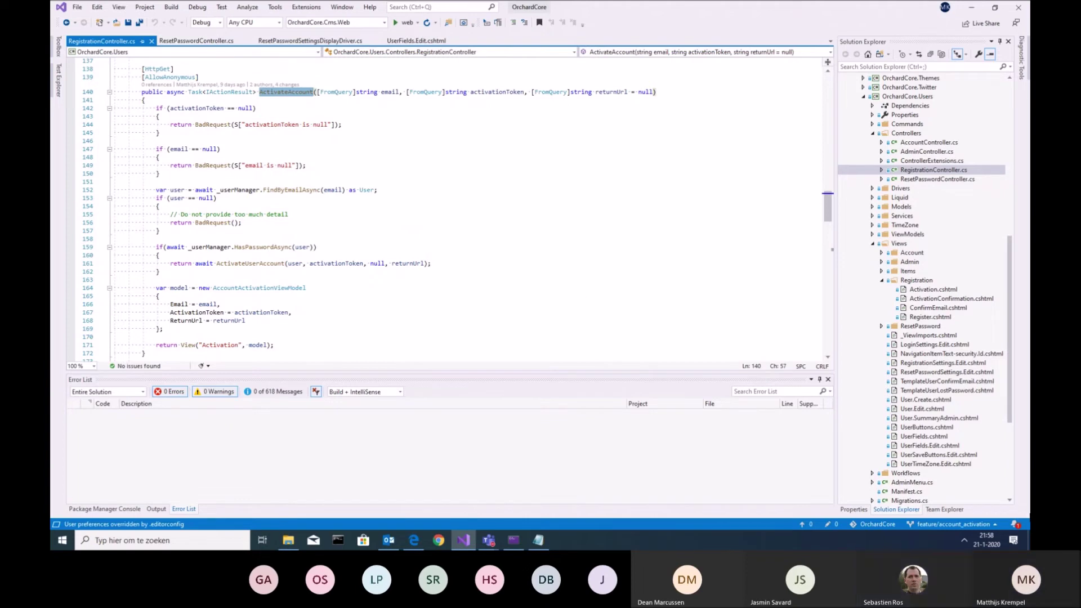
{"action": "left_click", "coordinate": [966, 526]}
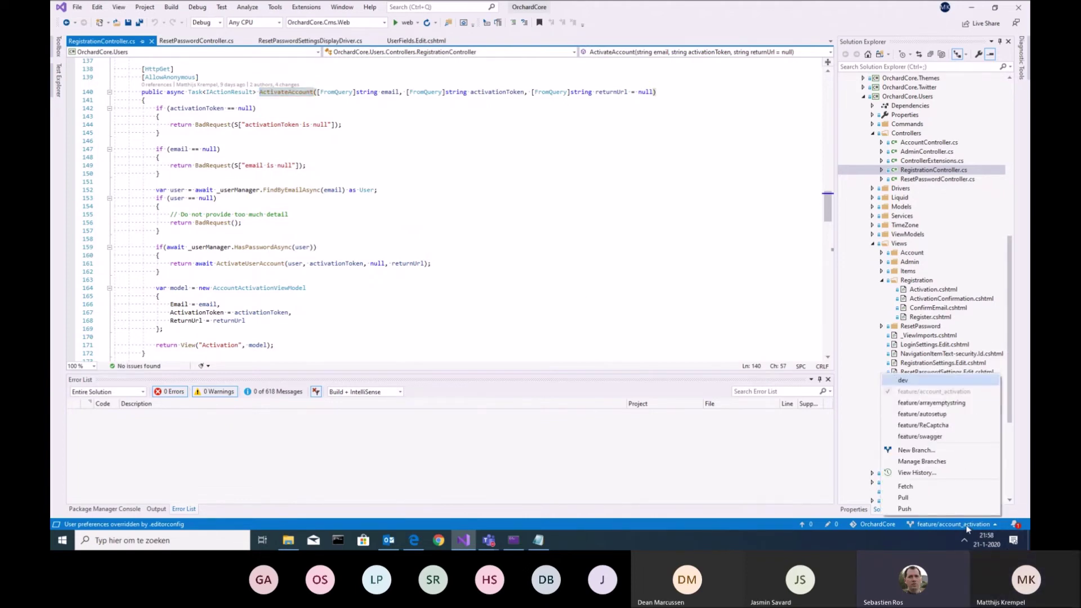
Browse the origin remote's branch folders and check out feature/cors
{"action": "left_click", "coordinate": [937, 461]}
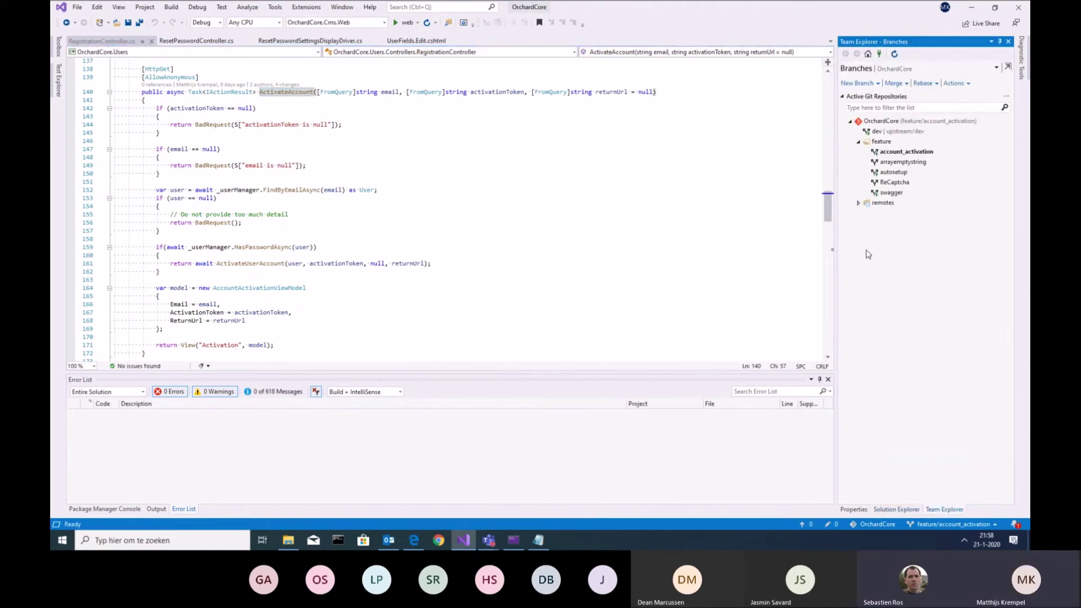
{"action": "left_click", "coordinate": [858, 202]}
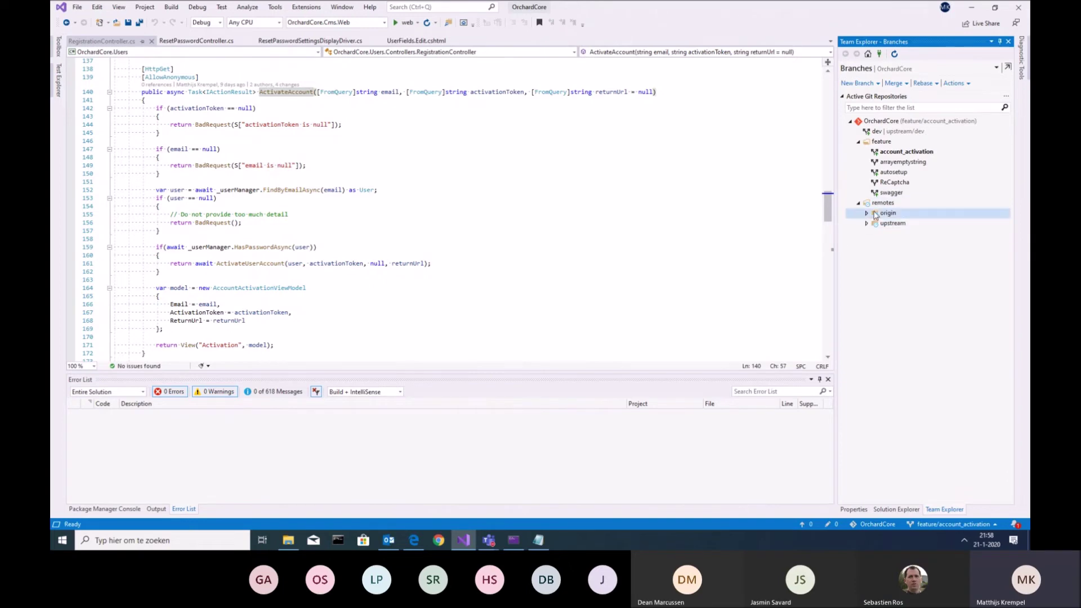
{"action": "left_click", "coordinate": [866, 213]}
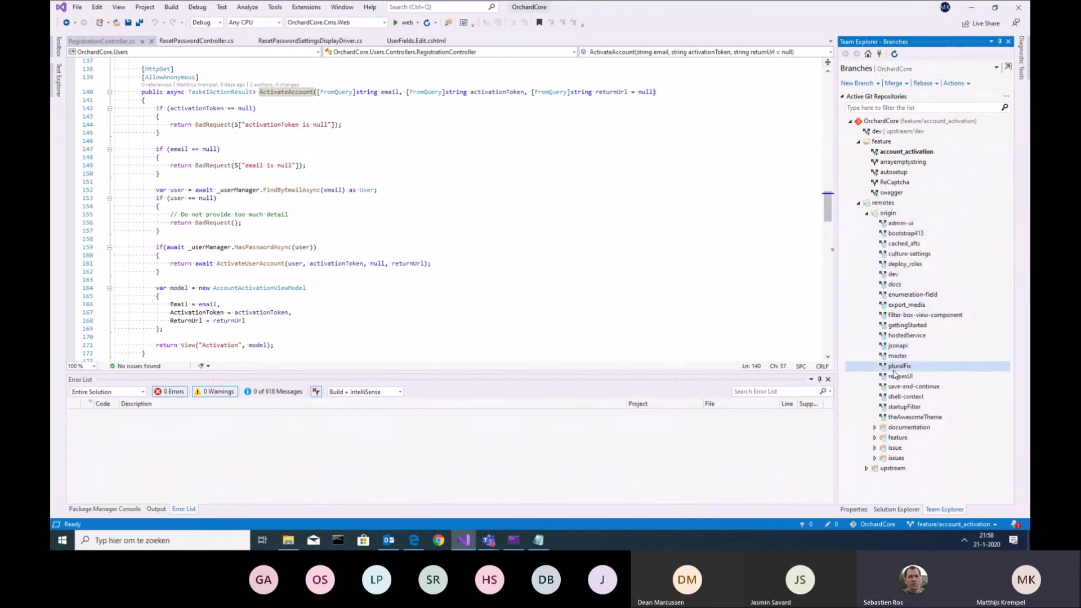
{"action": "left_click", "coordinate": [875, 449]}
{"action": "scroll", "coordinate": [912, 417], "scroll_direction": "down", "scroll_amount": 1}
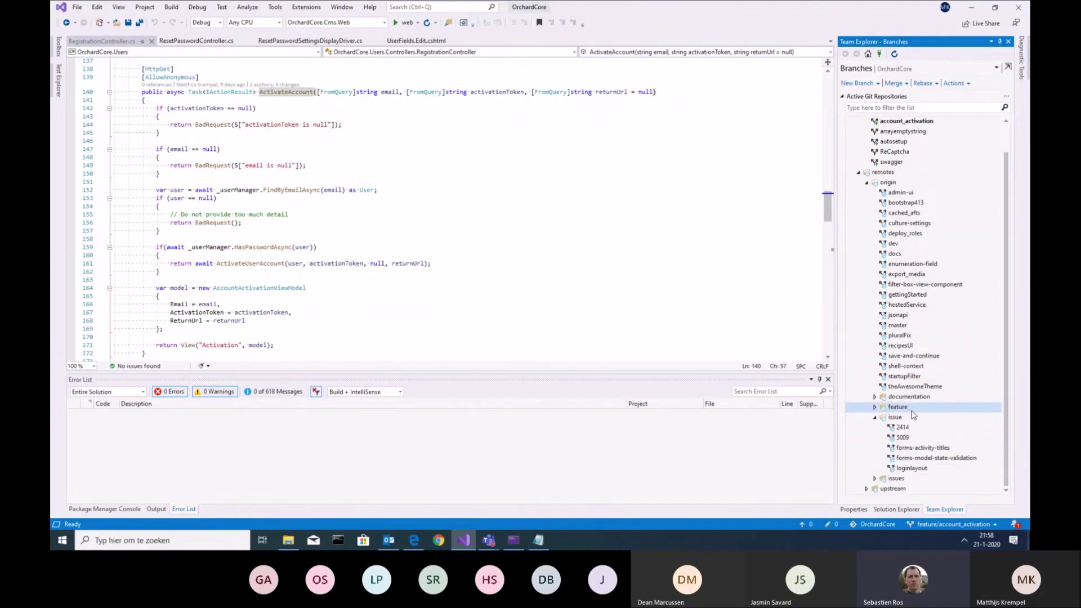
{"action": "left_click", "coordinate": [874, 417]}
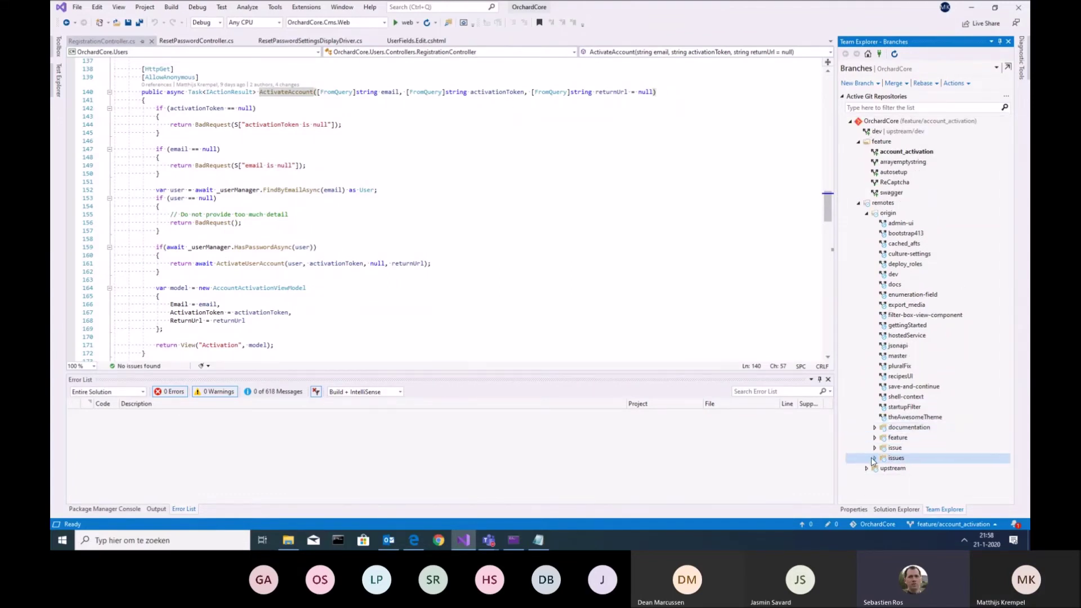
{"action": "left_click", "coordinate": [873, 459]}
{"action": "scroll", "coordinate": [879, 428], "scroll_direction": "down", "scroll_amount": 1}
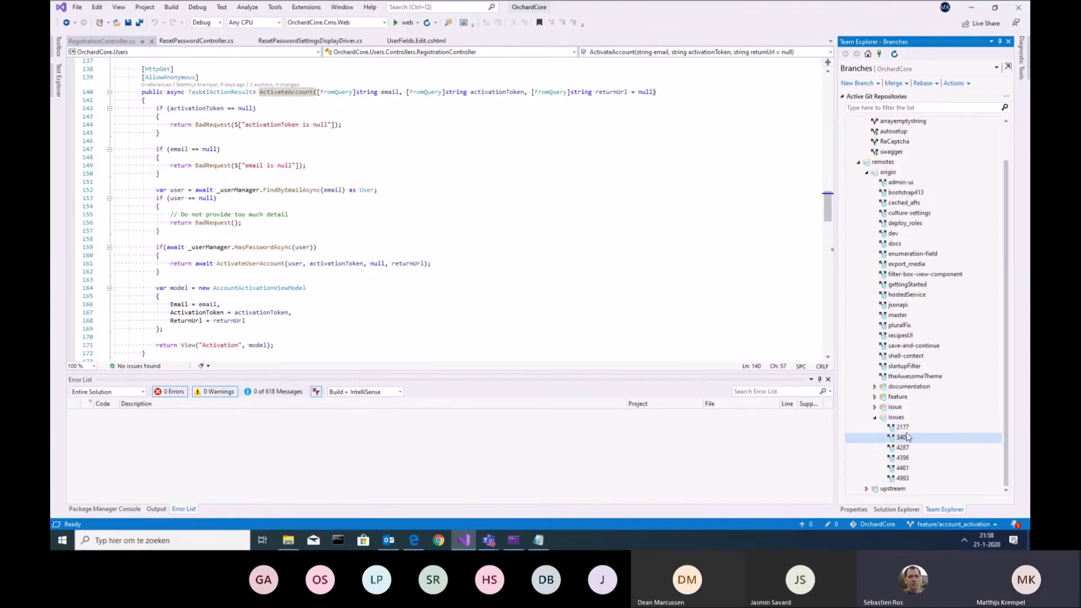
{"action": "left_click", "coordinate": [874, 397]}
{"action": "scroll", "coordinate": [900, 389], "scroll_direction": "down", "scroll_amount": 2}
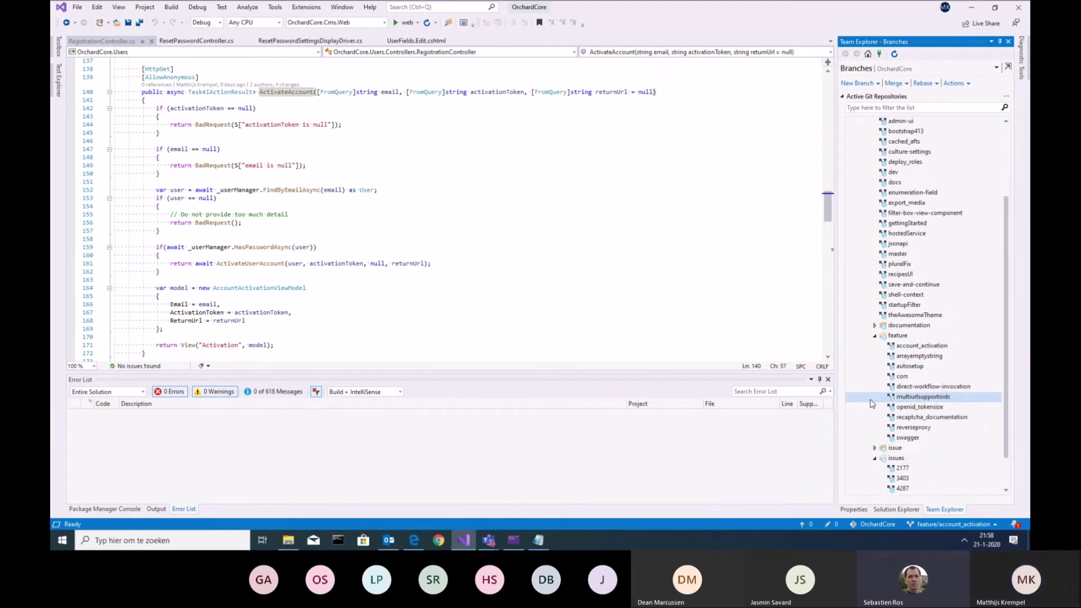
{"action": "double_click", "coordinate": [901, 380]}
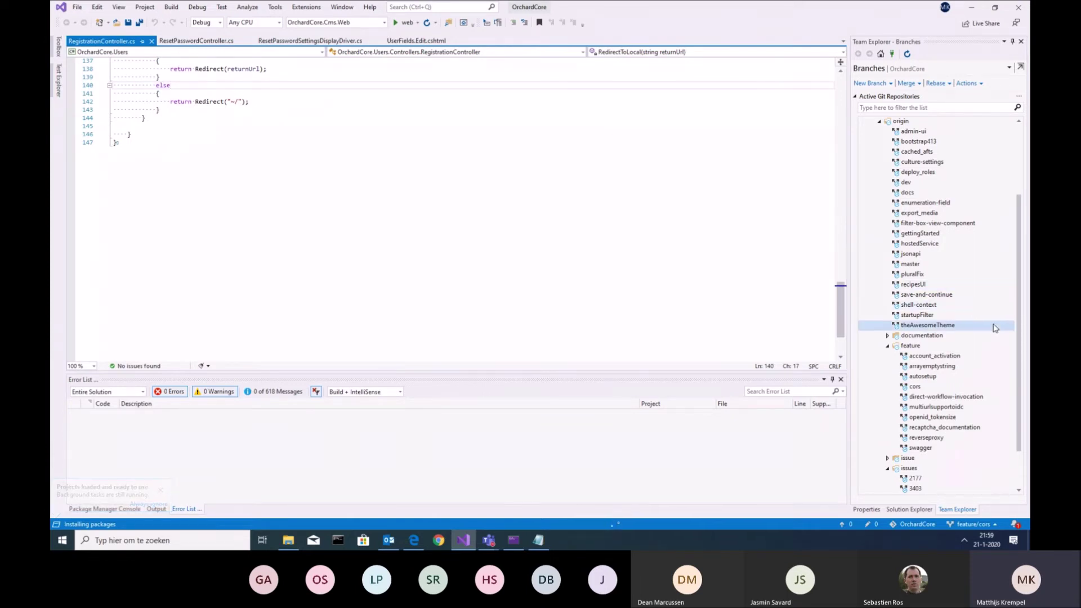
Collapse the origin branch list and Solution Explorer folders back to the src folder
{"action": "scroll", "coordinate": [994, 328], "scroll_direction": "up", "scroll_amount": 1}
{"action": "scroll", "coordinate": [770, 270], "scroll_direction": "up", "scroll_amount": 4}
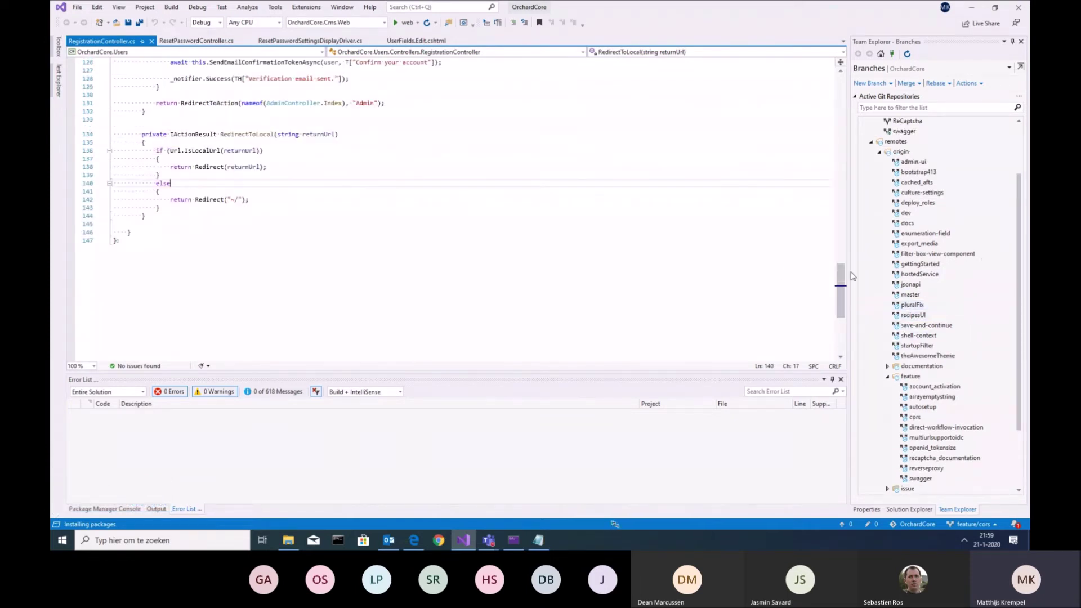
{"action": "left_click", "coordinate": [882, 153]}
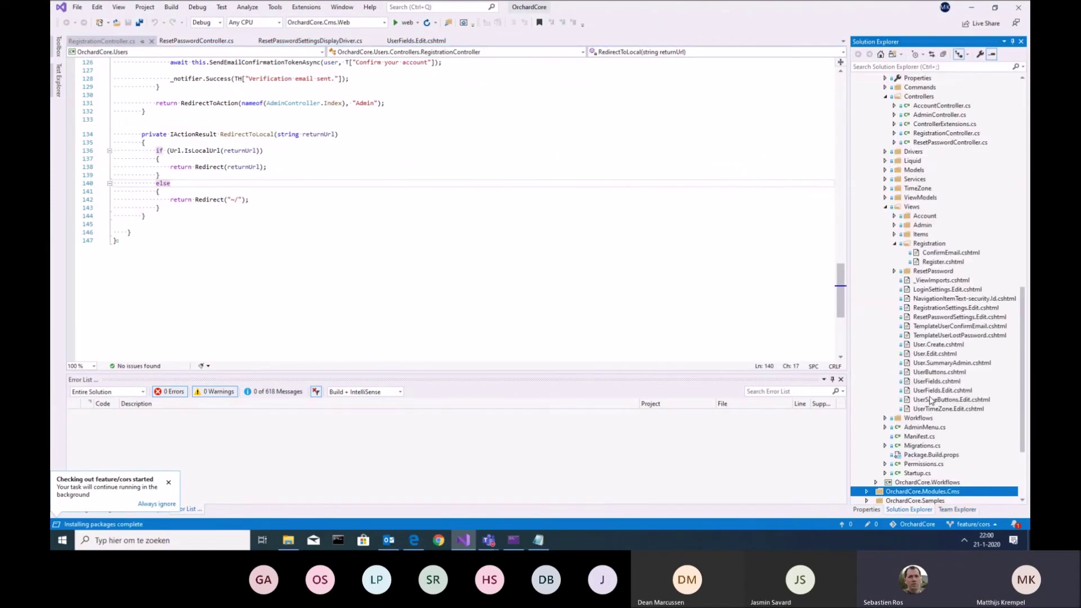
{"action": "scroll", "coordinate": [934, 391], "scroll_direction": "up", "scroll_amount": 8}
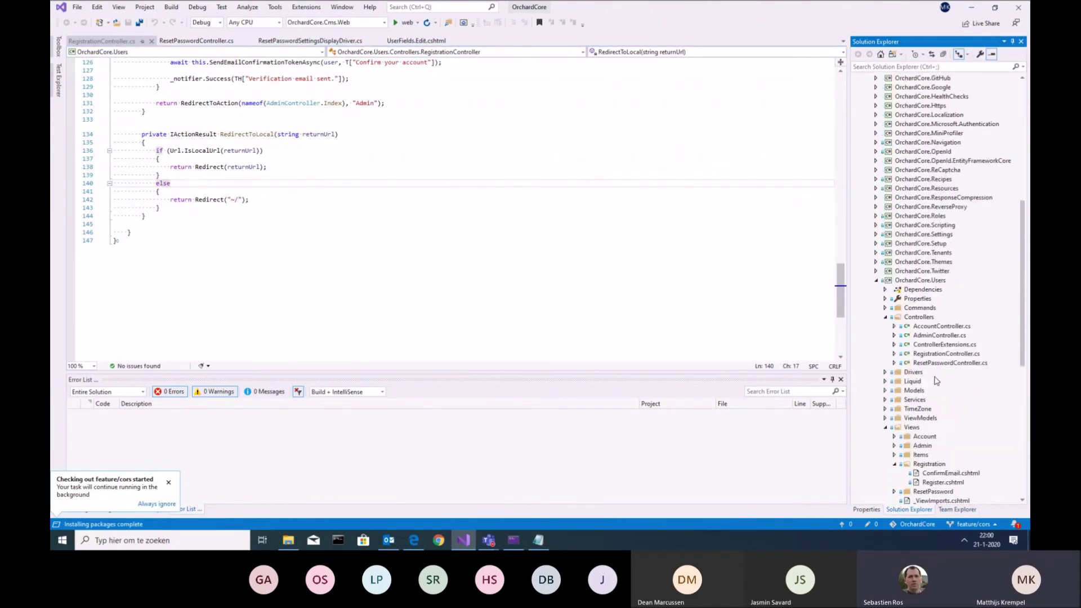
{"action": "left_click", "coordinate": [876, 281]}
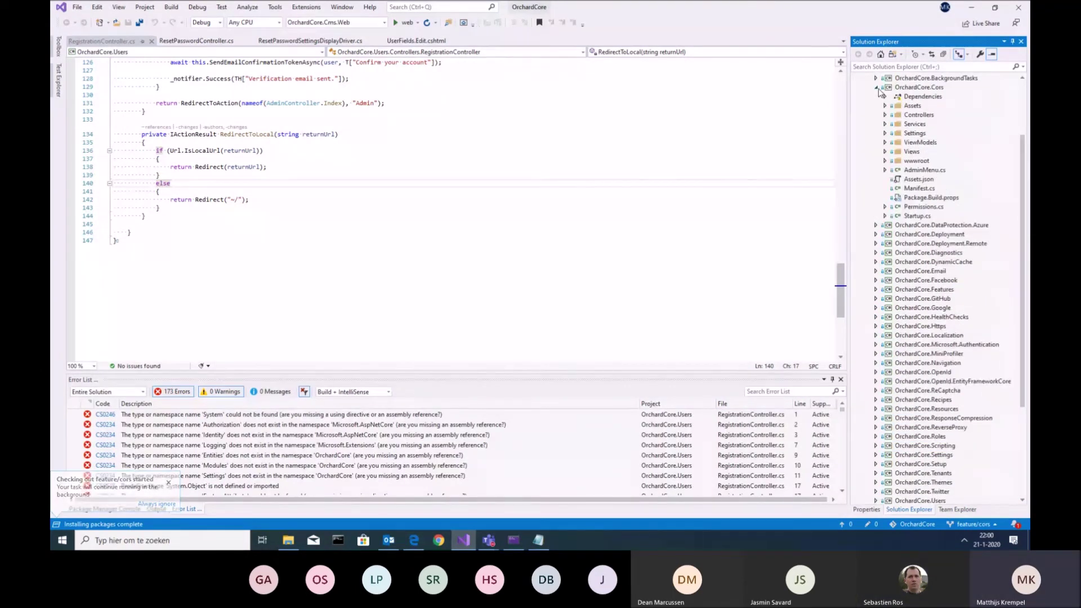
{"action": "scroll", "coordinate": [933, 258], "scroll_direction": "up", "scroll_amount": 3}
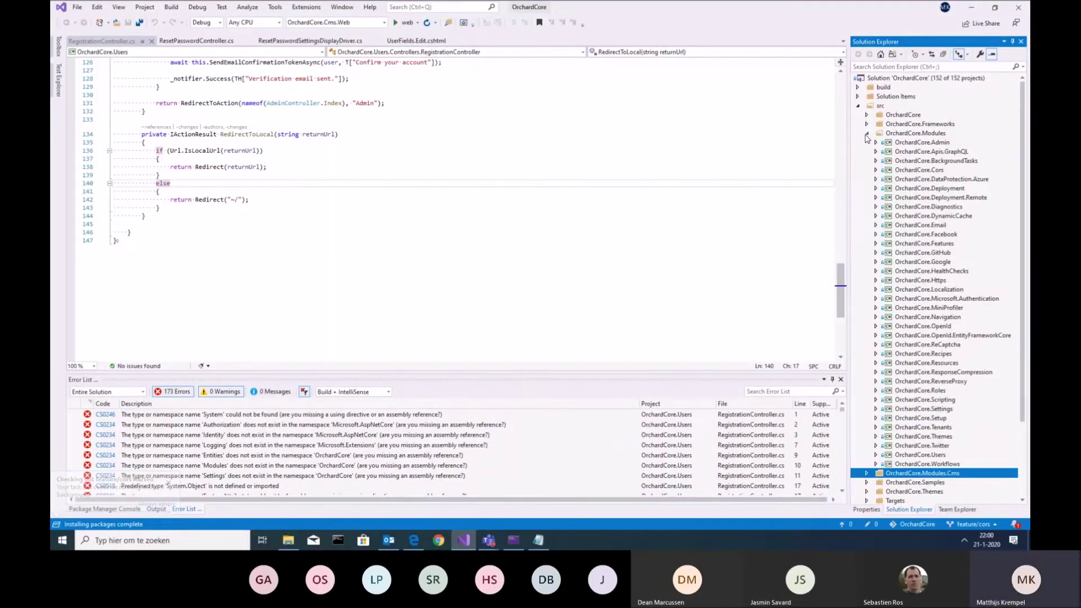
{"action": "left_click", "coordinate": [867, 134]}
{"action": "left_click", "coordinate": [862, 107]}
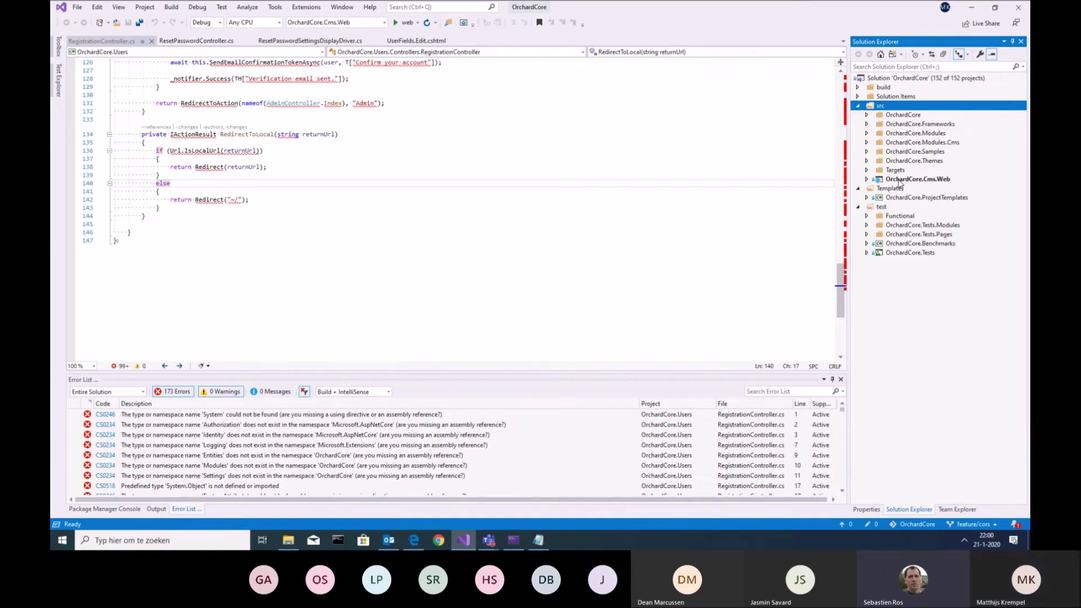
Rebuild the OrchardCore.Cms.Web project, then the whole solution with Ctrl+Alt+F7
{"action": "right_click", "coordinate": [900, 180]}
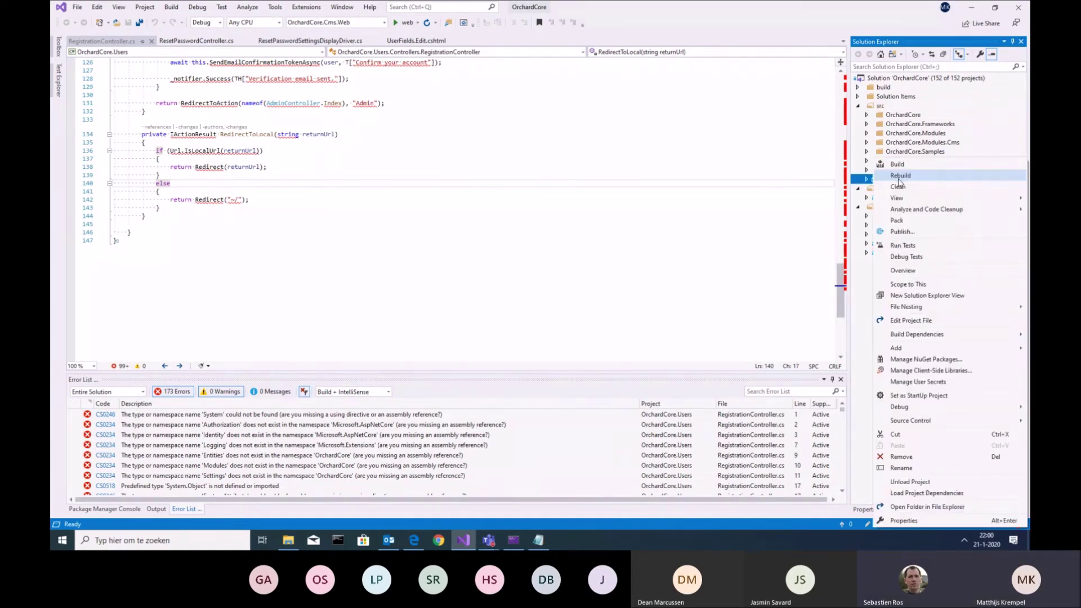
{"action": "left_click", "coordinate": [913, 177]}
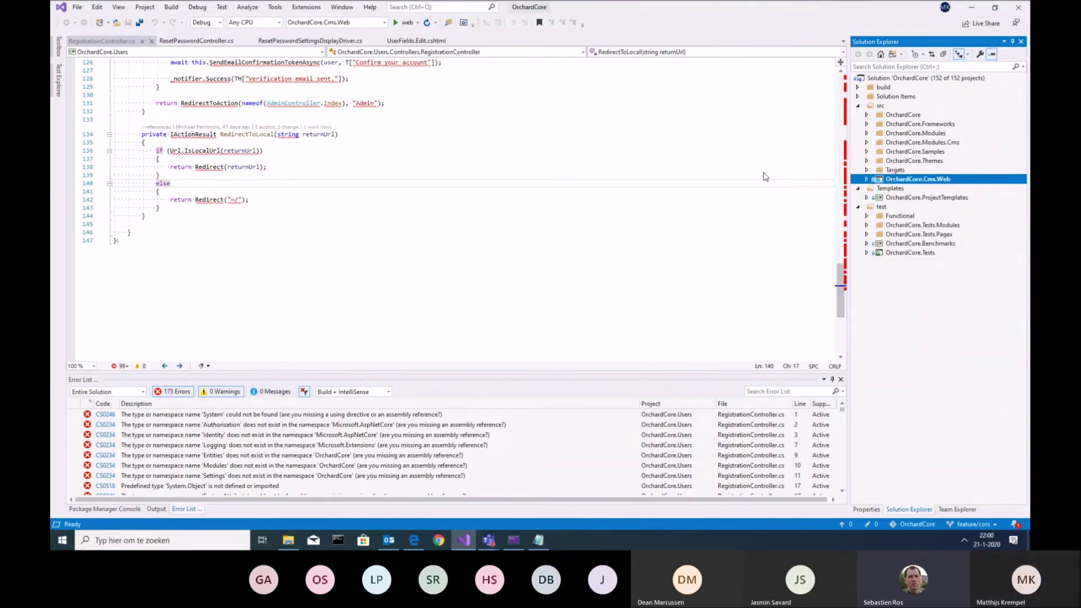
{"action": "key", "text": "ctrl+alt+F7"}
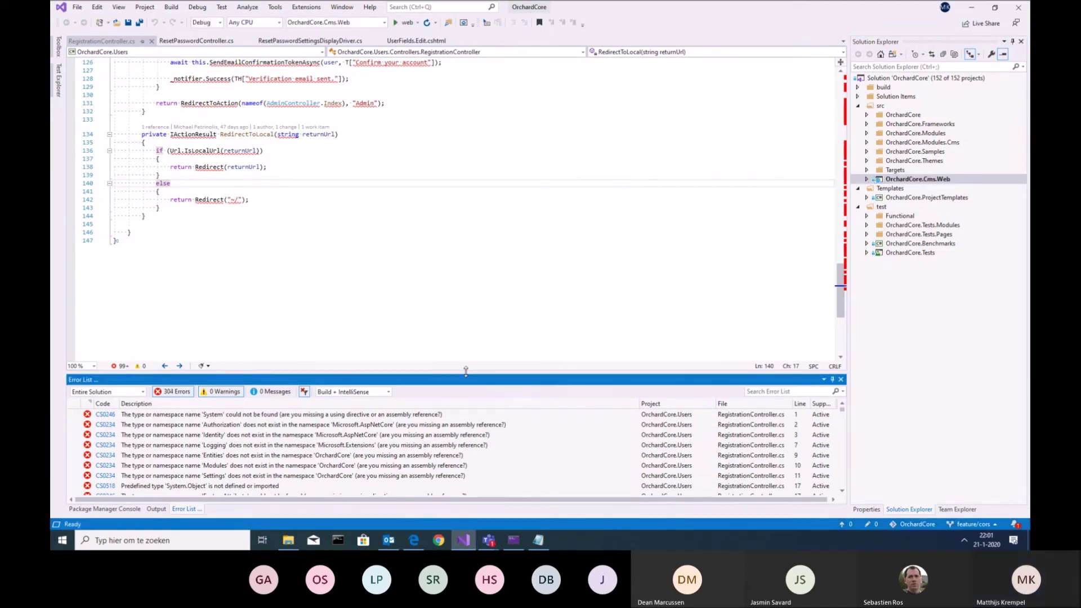
Enlarge the Error List pane, then open and dismiss the OrchardCore.Cms.Web context menu
{"action": "left_click_drag", "start_coordinate": [466, 371], "coordinate": [465, 356]}
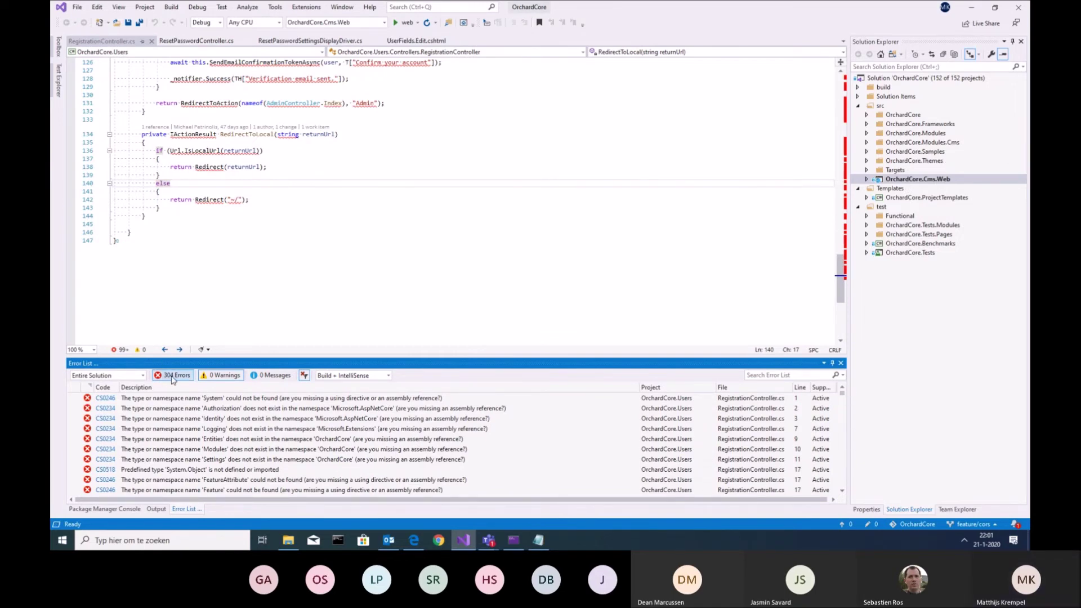
{"action": "left_click", "coordinate": [924, 180]}
{"action": "right_click", "coordinate": [924, 180]}
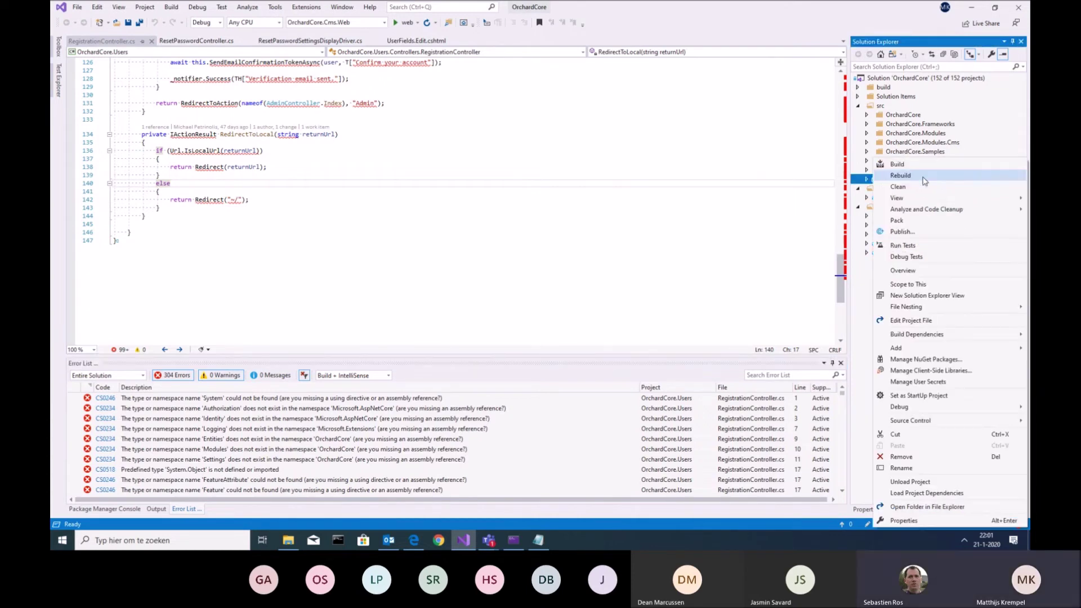
{"action": "key", "text": "Escape"}
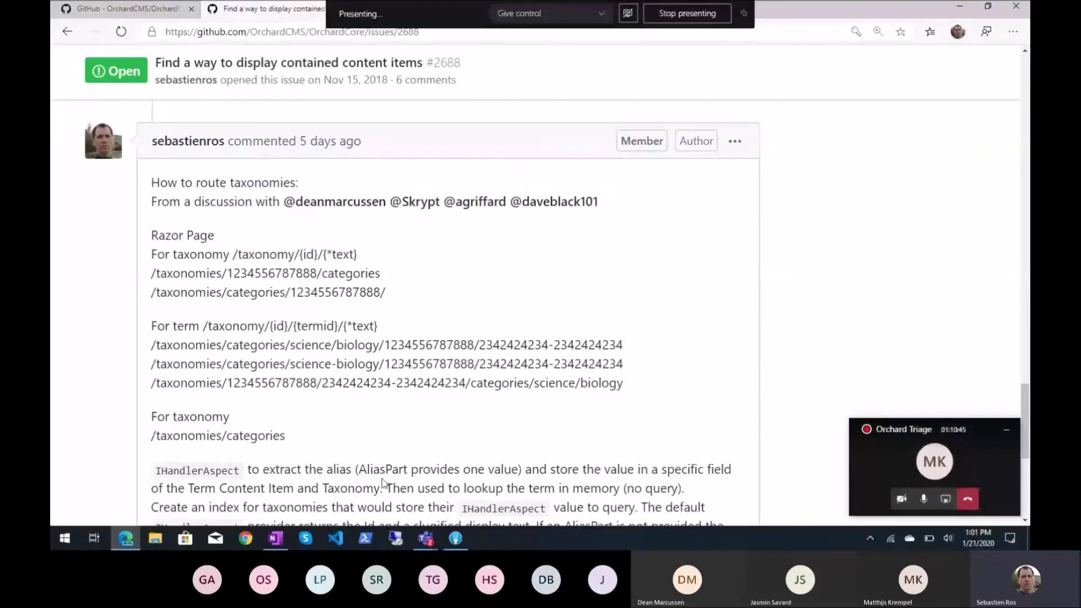
{"action": "left_click", "coordinate": [275, 539]}
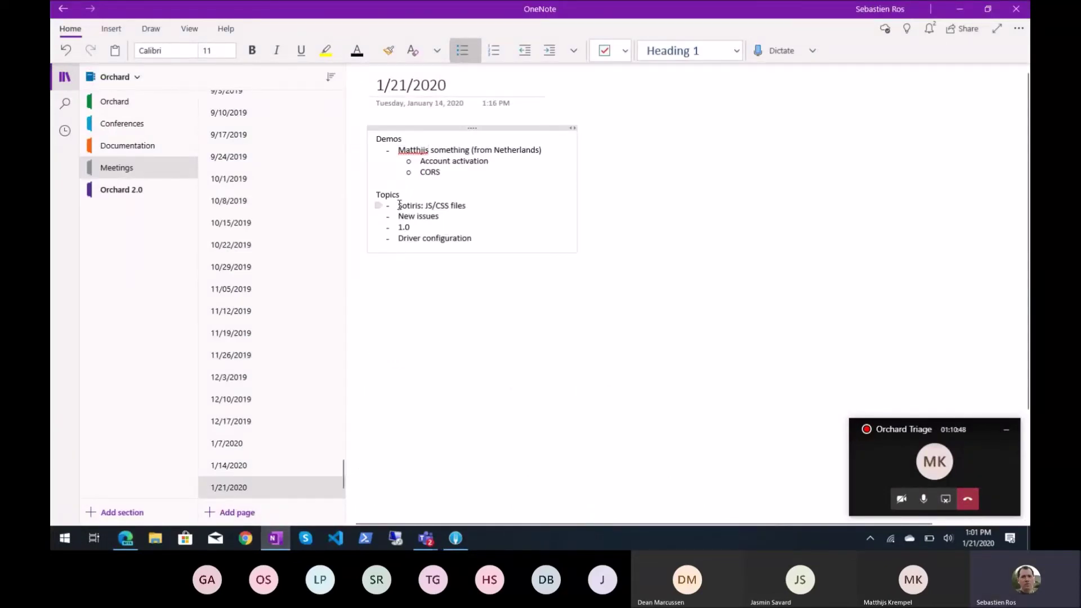
{"action": "triple_click", "coordinate": [401, 206]}
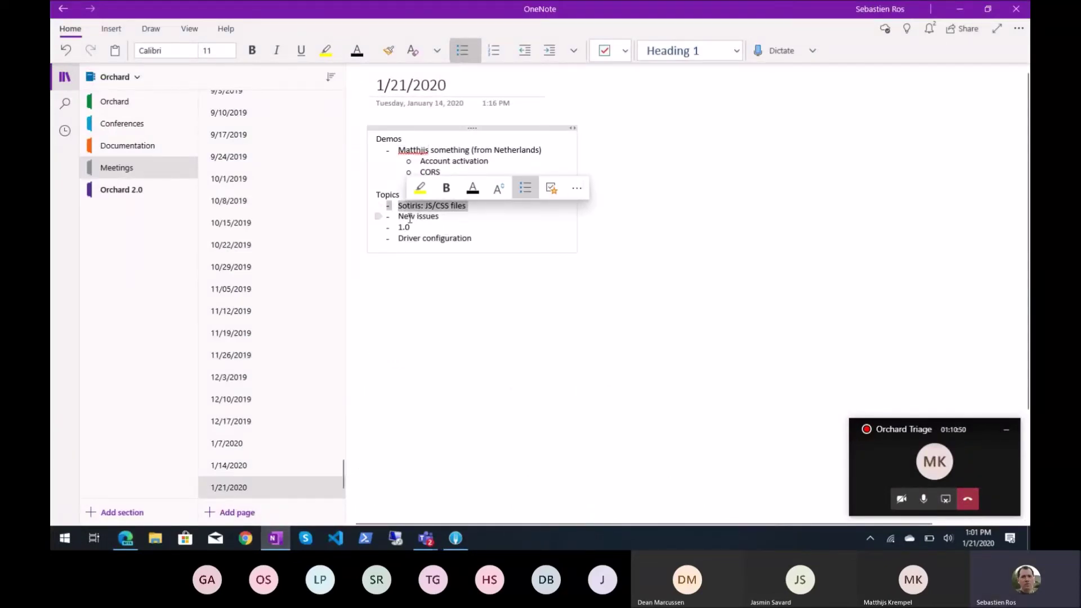
{"action": "triple_click", "coordinate": [410, 219]}
{"action": "triple_click", "coordinate": [414, 227]}
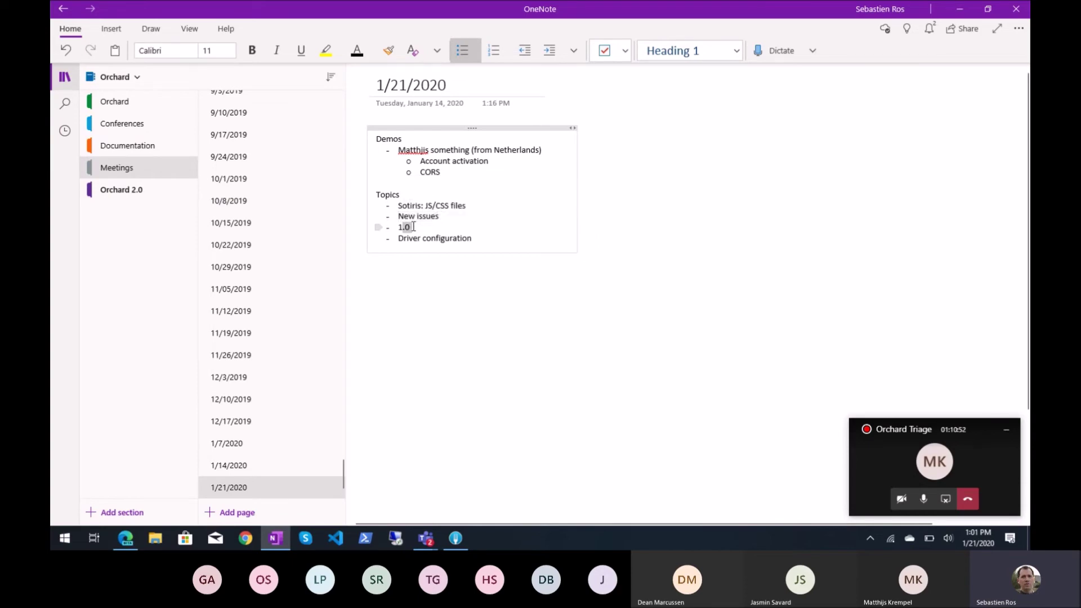
{"action": "triple_click", "coordinate": [414, 227]}
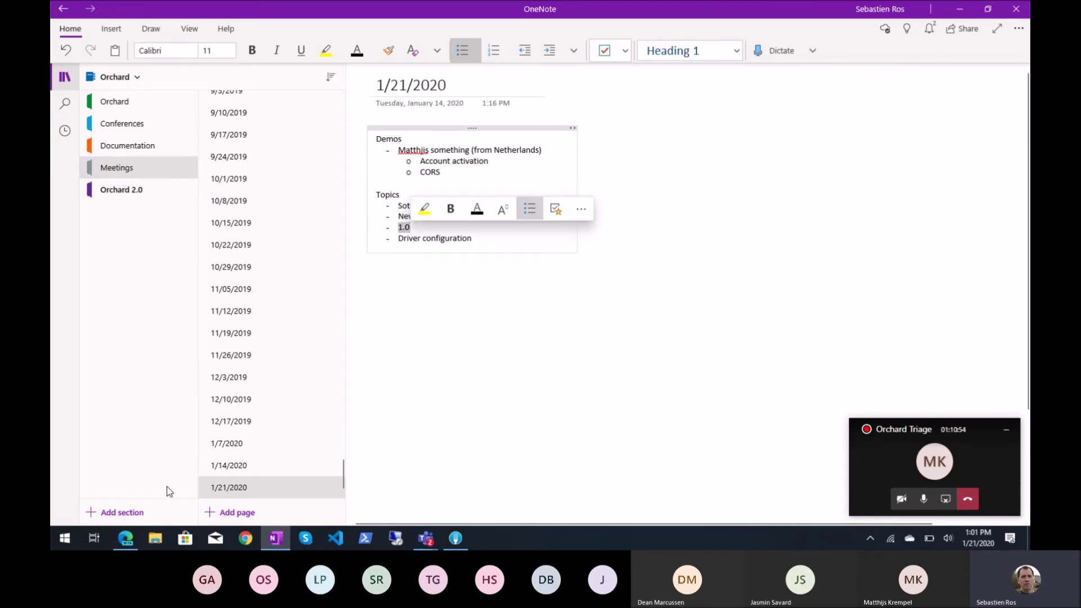
{"action": "left_click", "coordinate": [125, 538]}
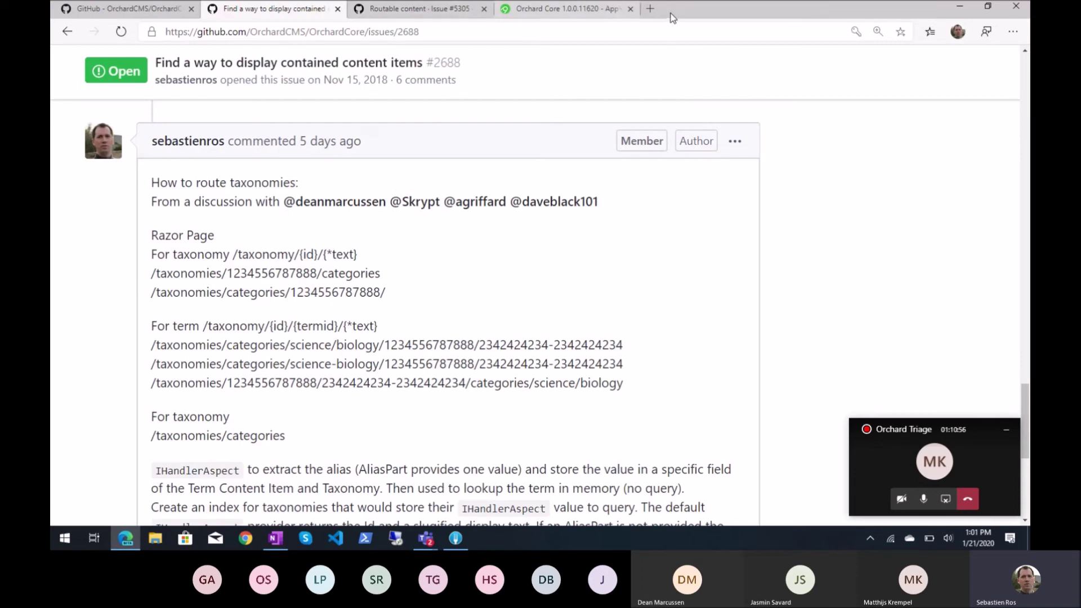
Check the AppVeyor build log, then go to OrchardCore's Issues list
{"action": "left_click", "coordinate": [576, 11]}
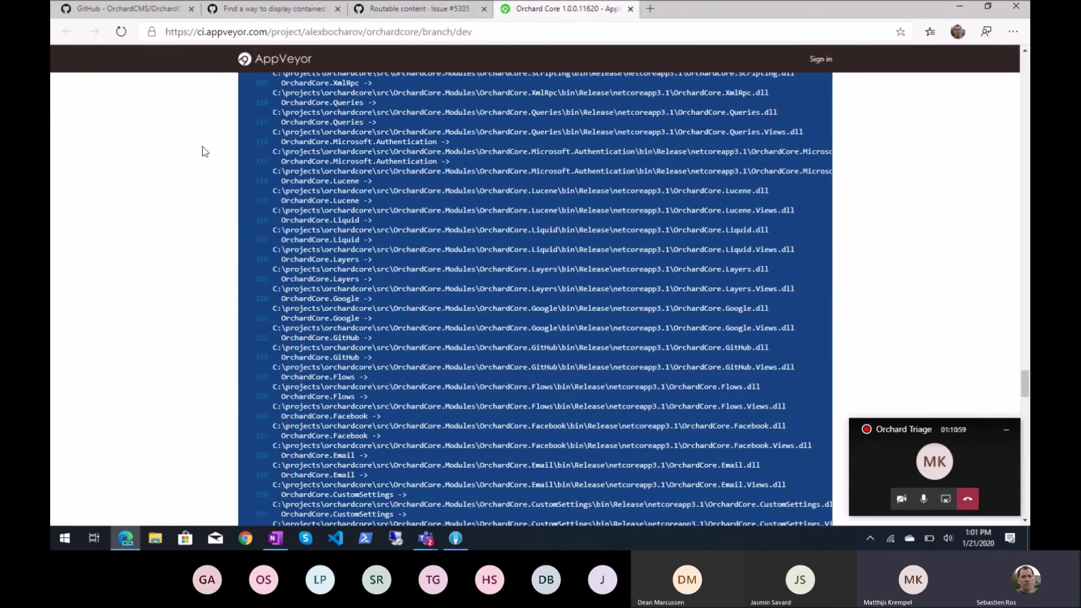
{"action": "left_click", "coordinate": [408, 11]}
{"action": "scroll", "coordinate": [259, 230], "scroll_direction": "up", "scroll_amount": 4}
{"action": "left_click", "coordinate": [200, 198]}
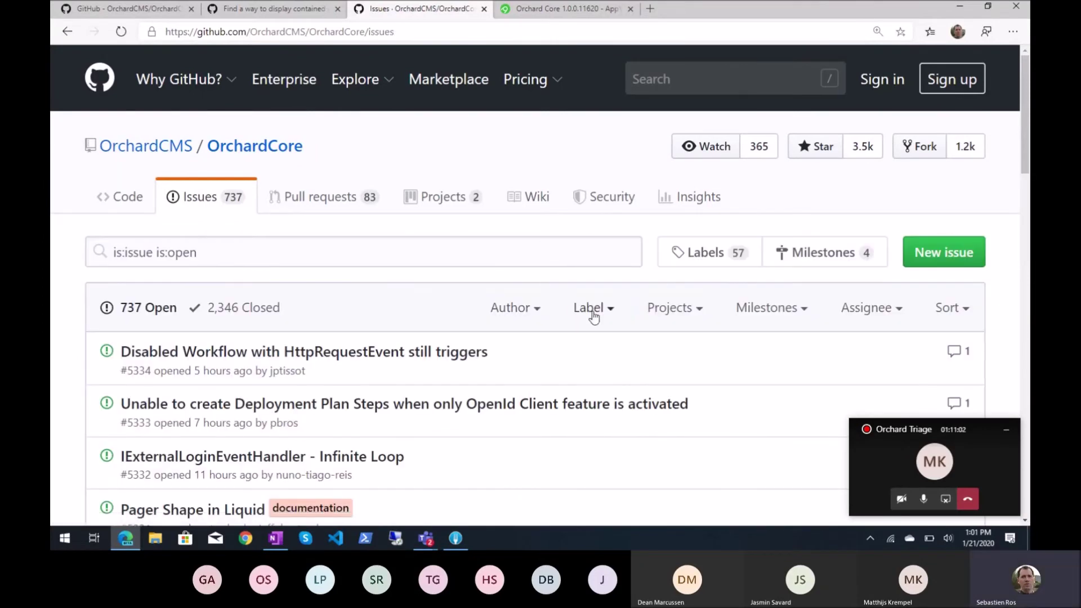
Filter the open issues to the P0 label and the 1.0 milestone
{"action": "left_click", "coordinate": [593, 317]}
{"action": "scroll", "coordinate": [587, 327], "scroll_direction": "down", "scroll_amount": 2}
{"action": "type", "text": "p"}
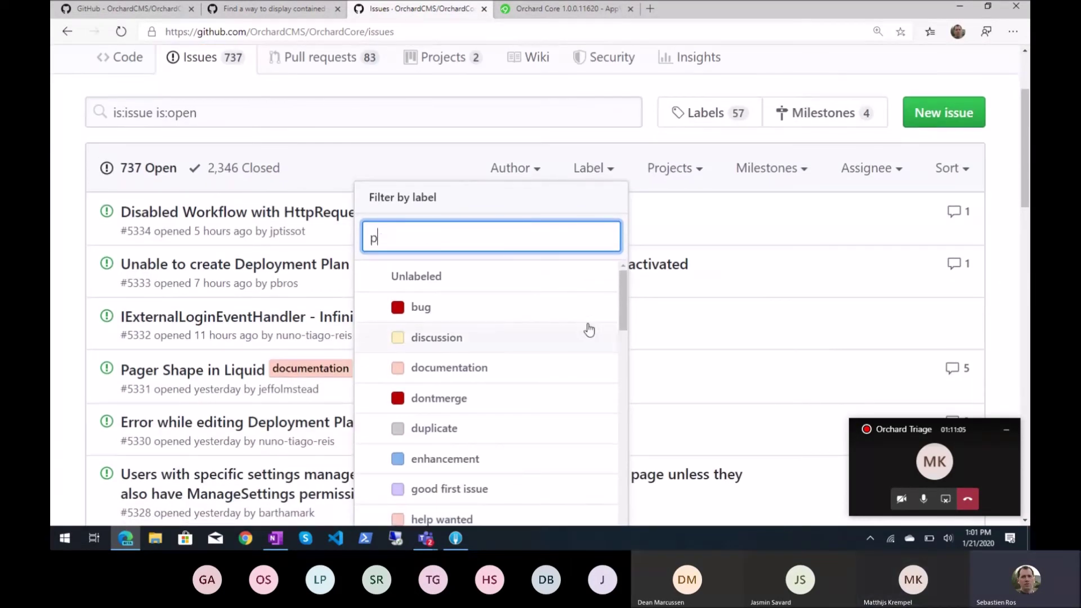
{"action": "type", "text": "0"}
{"action": "left_click", "coordinate": [490, 282]}
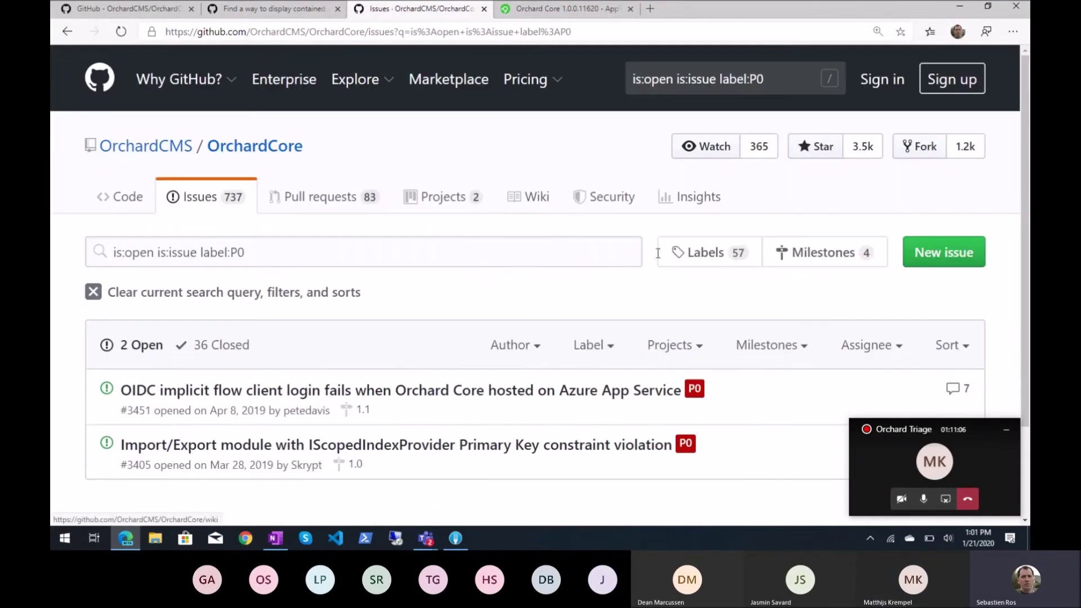
{"action": "left_click", "coordinate": [771, 352]}
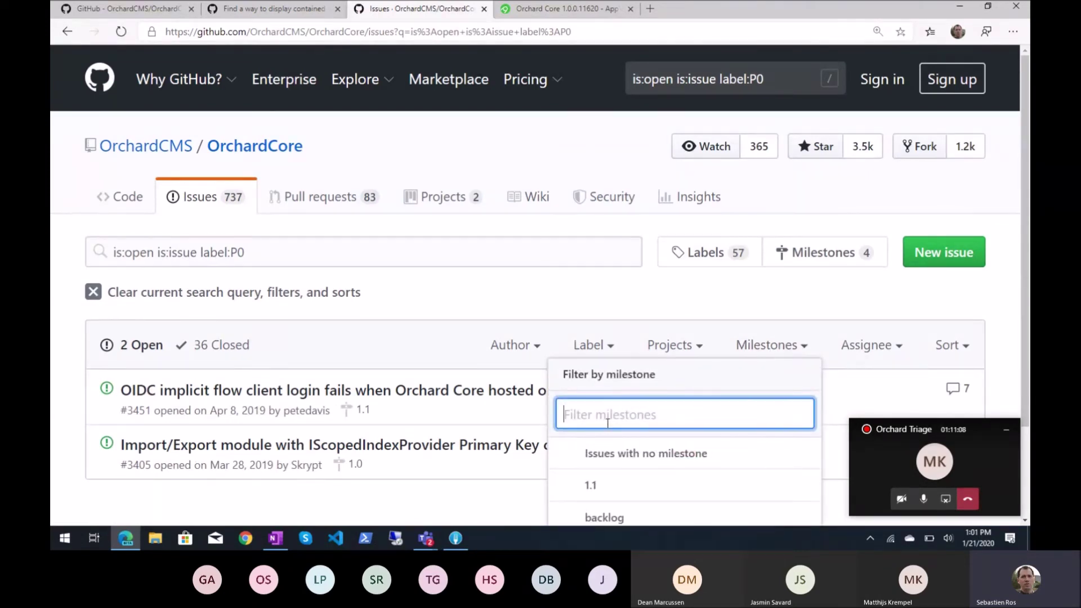
{"action": "scroll", "coordinate": [620, 428], "scroll_direction": "down", "scroll_amount": 2}
{"action": "left_click", "coordinate": [595, 467]}
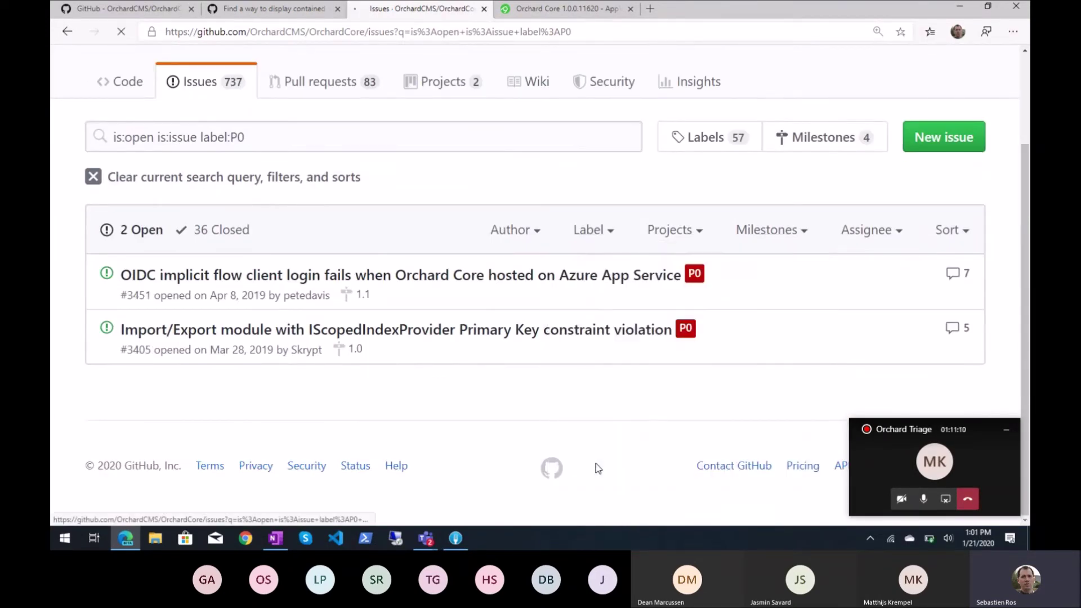
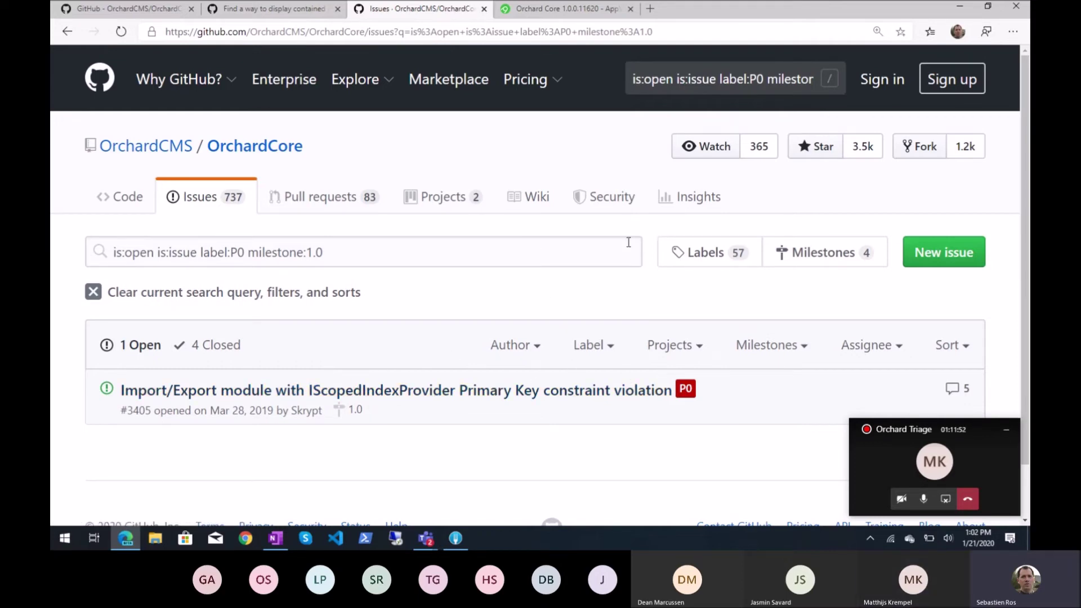
Change the issue search filter from label:P0 to label:P1 for milestone 1.0
{"action": "double_click", "coordinate": [246, 253]}
{"action": "type", "text": "label:P1"}
{"action": "key", "text": "Return"}
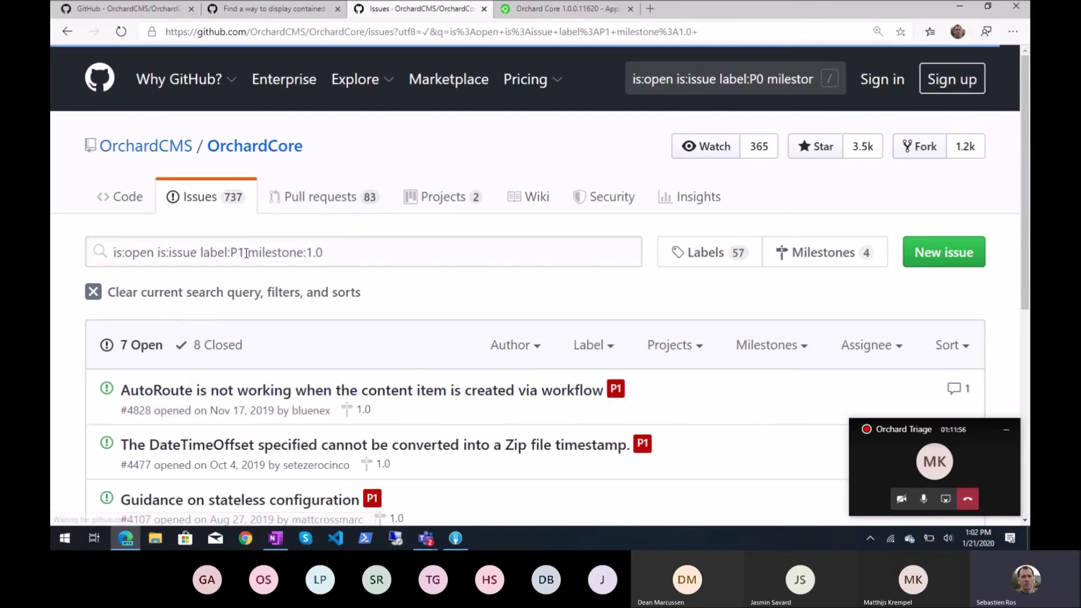
Scroll through the 7 open P1 issues, closing the floating call window covering the list
{"action": "scroll", "coordinate": [427, 346], "scroll_direction": "down", "scroll_amount": 1}
{"action": "scroll", "coordinate": [426, 347], "scroll_direction": "down", "scroll_amount": 5}
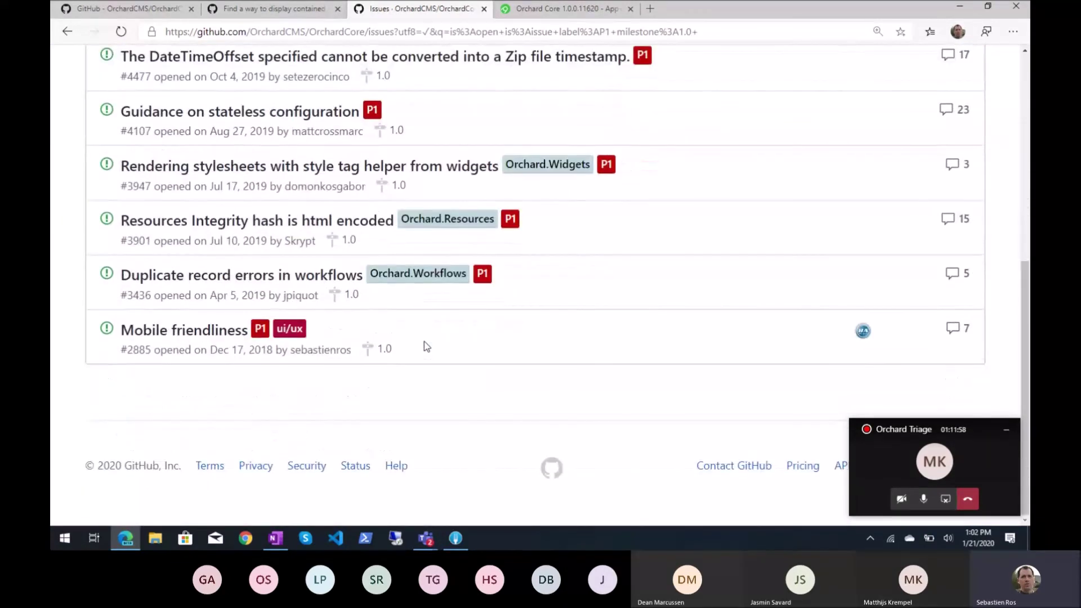
{"action": "scroll", "coordinate": [426, 346], "scroll_direction": "up", "scroll_amount": 8}
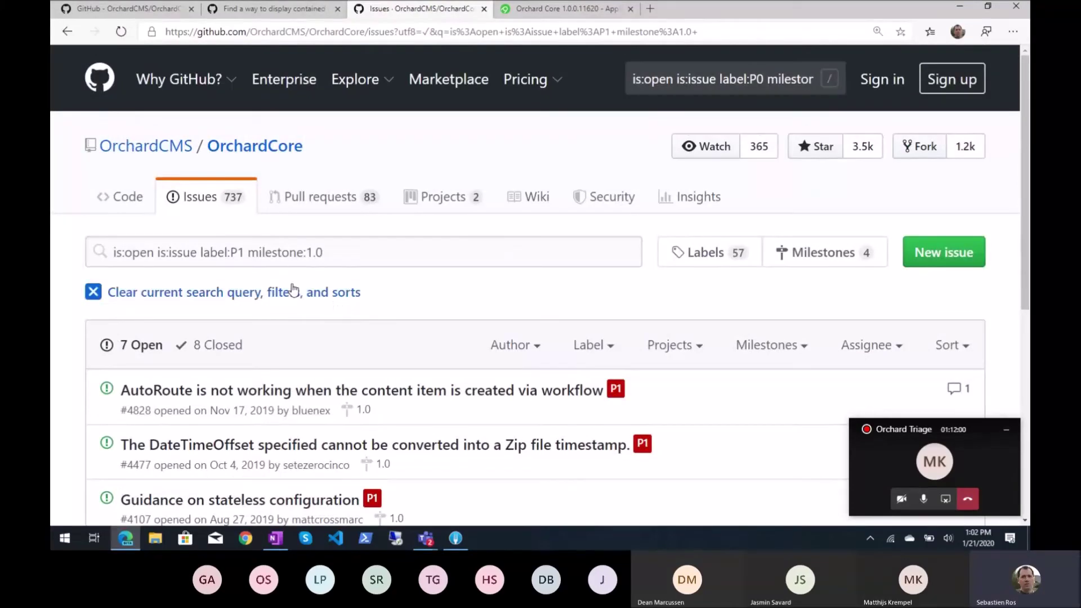
{"action": "scroll", "coordinate": [354, 391], "scroll_direction": "down", "scroll_amount": 4}
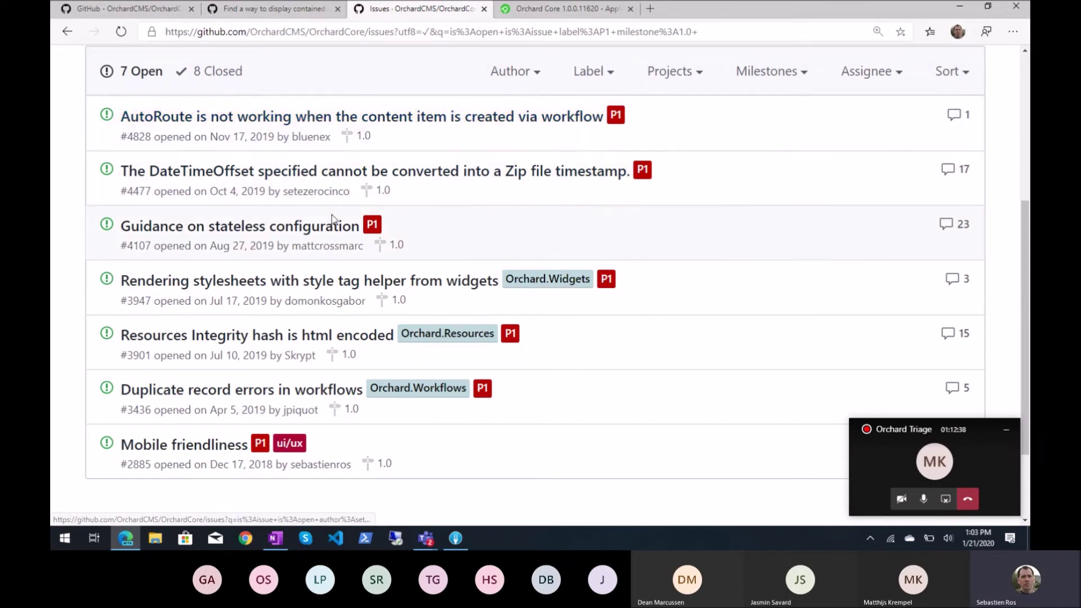
{"action": "scroll", "coordinate": [245, 124], "scroll_direction": "down", "scroll_amount": 1}
{"action": "scroll", "coordinate": [352, 133], "scroll_direction": "up", "scroll_amount": 2}
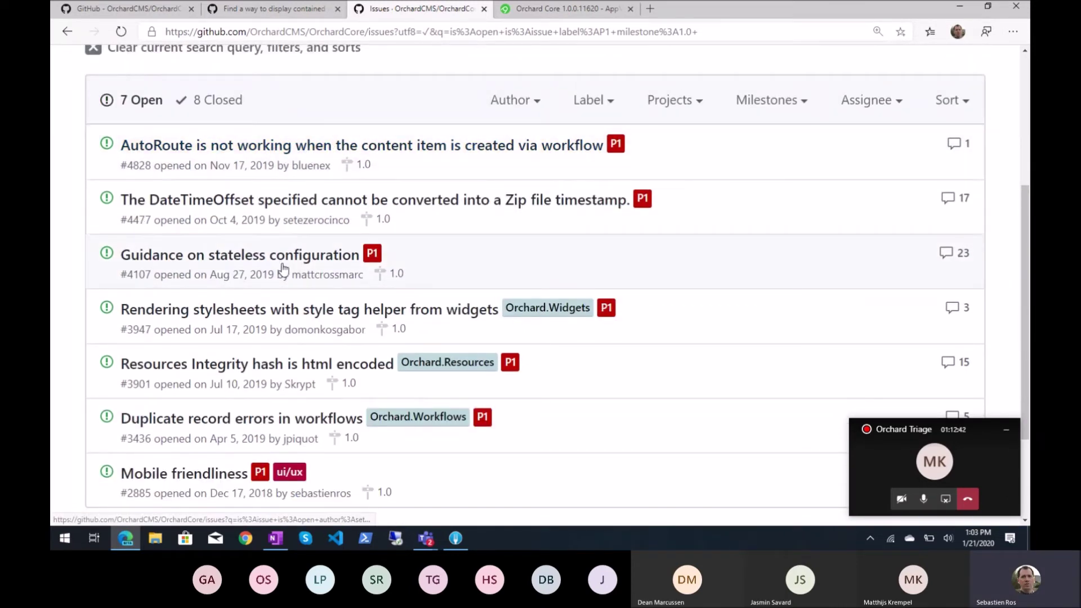
{"action": "scroll", "coordinate": [364, 307], "scroll_direction": "down", "scroll_amount": 3}
{"action": "scroll", "coordinate": [366, 305], "scroll_direction": "up", "scroll_amount": 8}
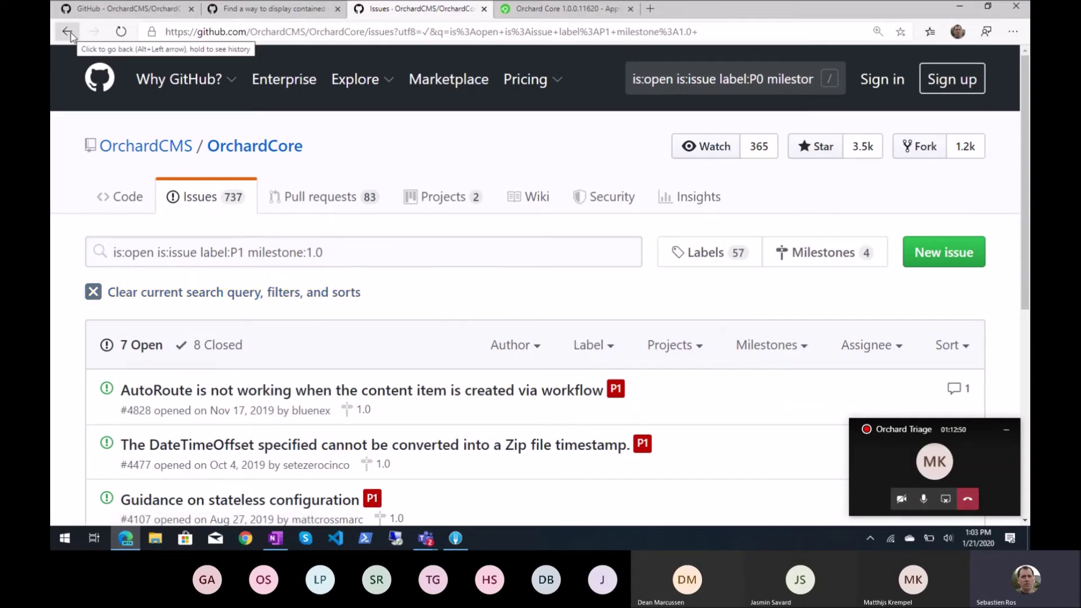
{"action": "scroll", "coordinate": [293, 250], "scroll_direction": "down", "scroll_amount": 4}
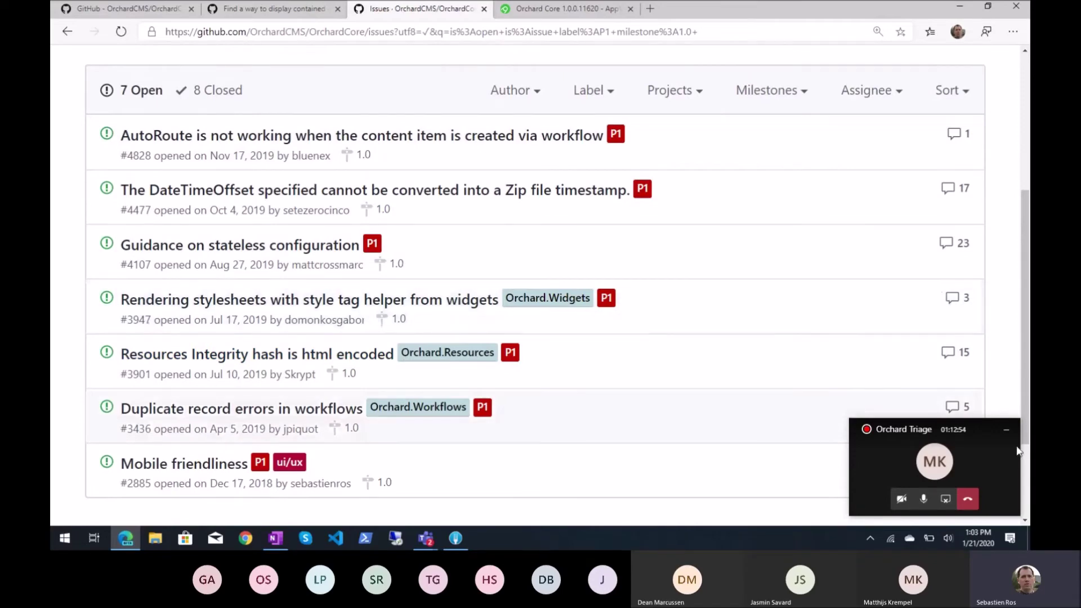
{"action": "left_click", "coordinate": [1006, 430]}
{"action": "scroll", "coordinate": [656, 290], "scroll_direction": "up", "scroll_amount": 1}
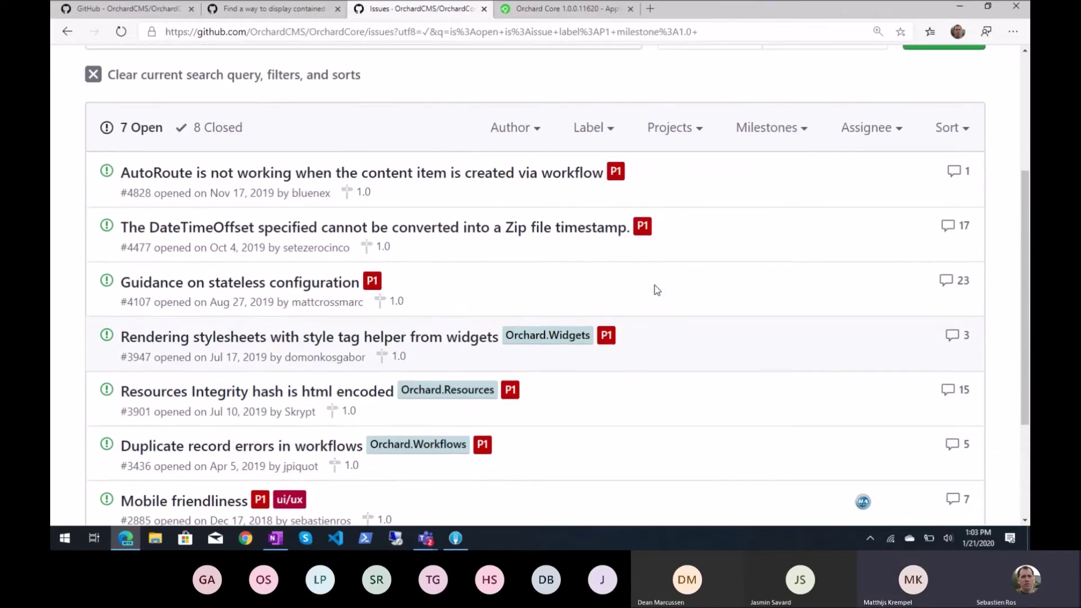
{"action": "scroll", "coordinate": [657, 289], "scroll_direction": "down", "scroll_amount": 1}
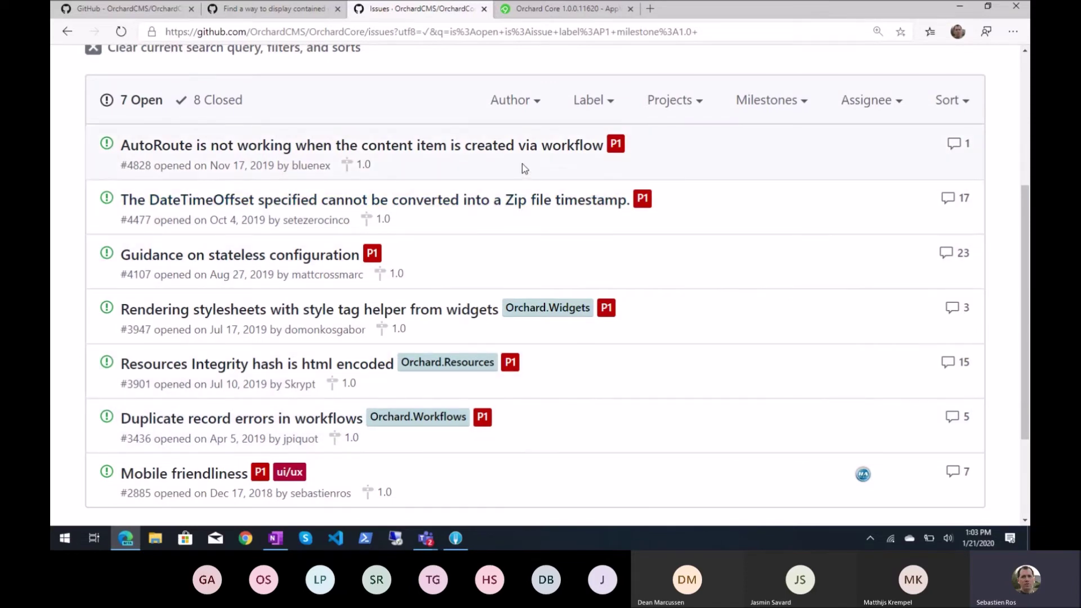
Cycle windows with Alt+Tab to check the Teams meeting, ending on the 1/21/2020 OneNote notes
{"action": "key", "text": "alt+Tab"}
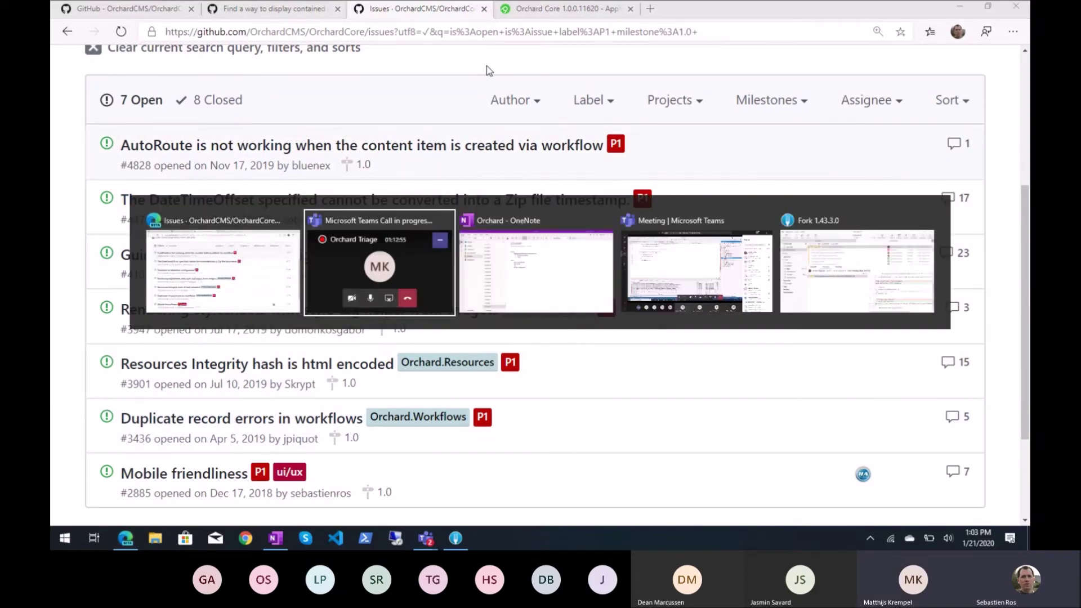
{"action": "key", "text": "alt+Tab"}
{"action": "key", "text": "alt+Tab"}
{"action": "key", "text": "alt+Tab"}
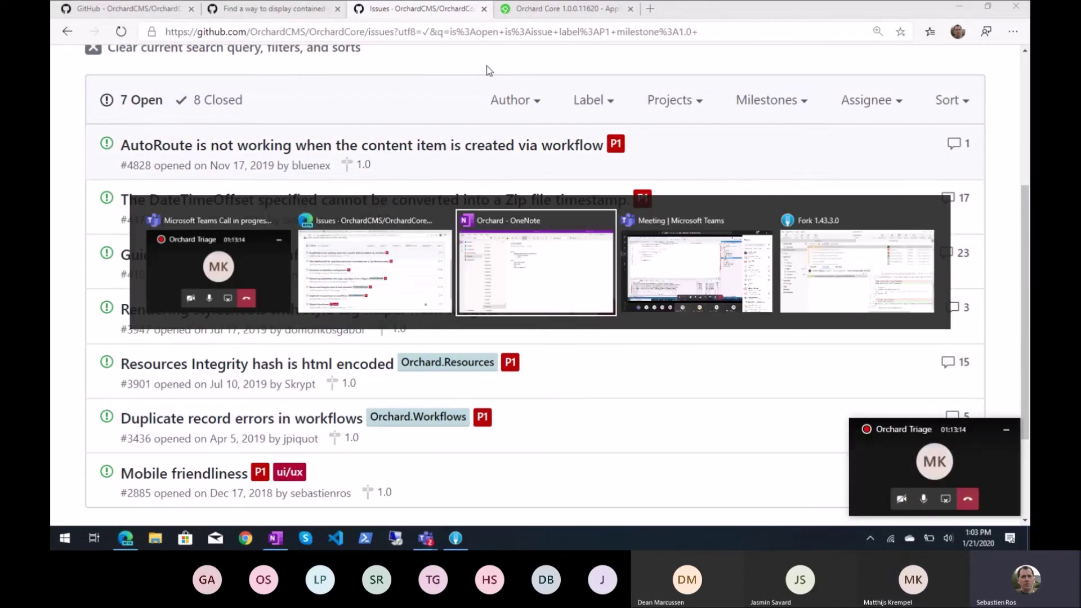
{"action": "key", "text": "alt+shift+Tab"}
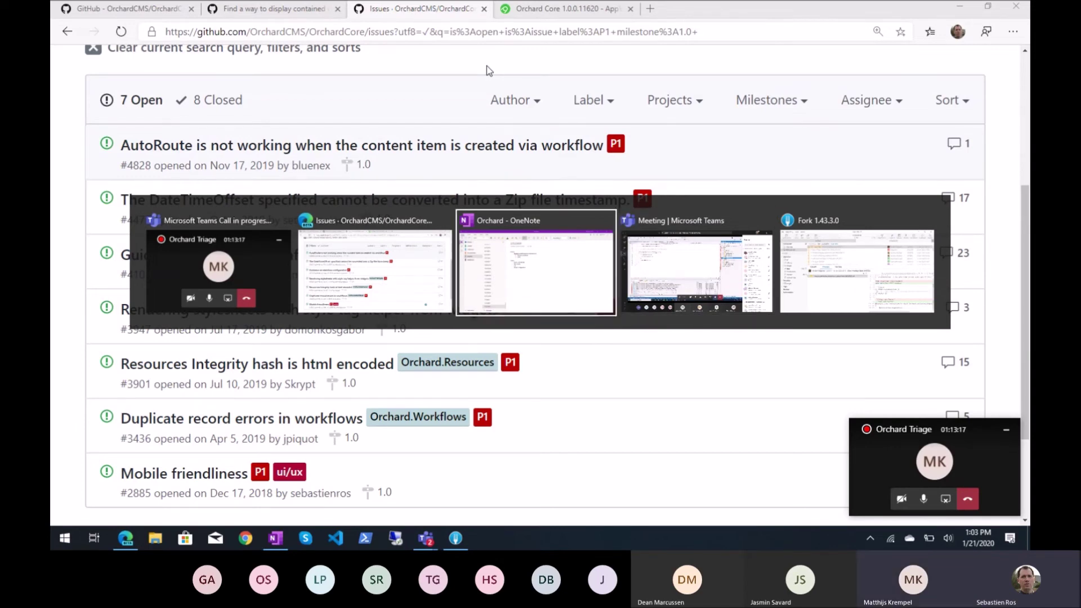
{"action": "key", "text": "alt+Tab"}
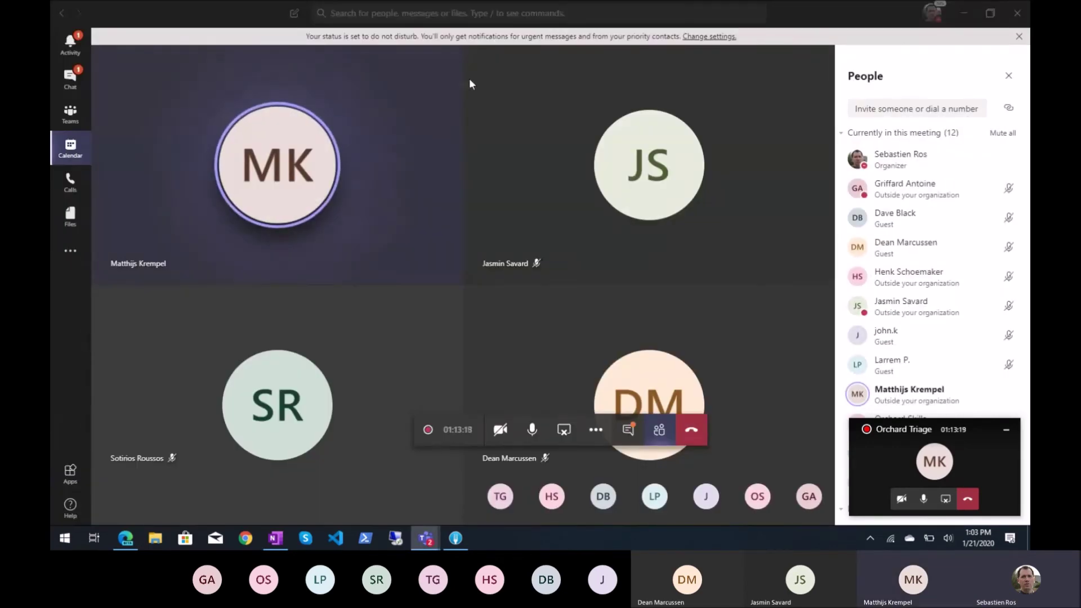
{"action": "key", "text": "alt+Tab"}
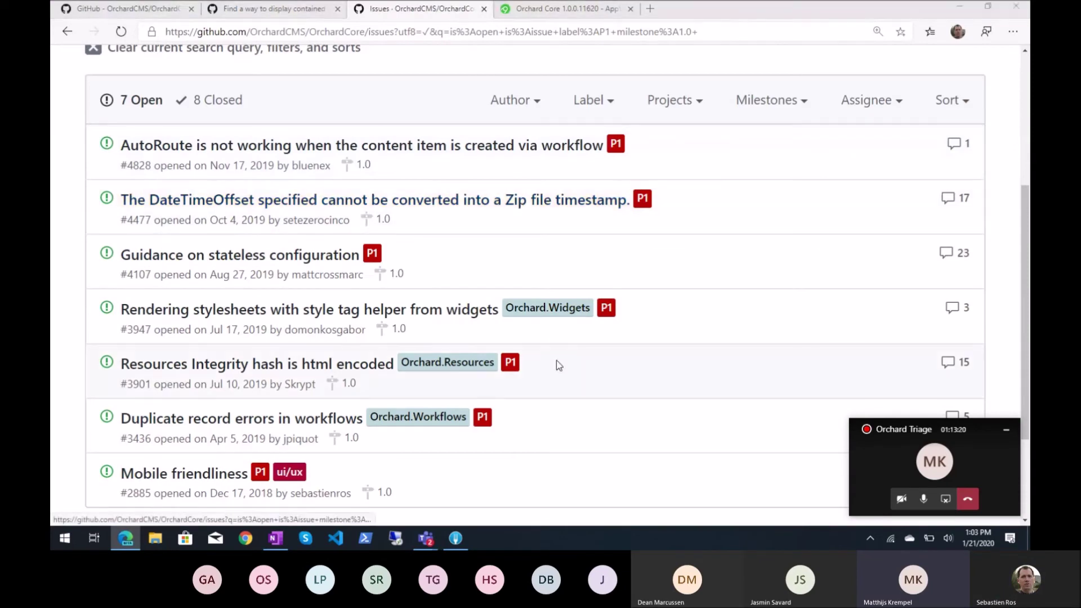
{"action": "key", "text": "alt+Tab"}
{"action": "key", "text": "alt+Tab"}
{"action": "key", "text": "alt+Tab"}
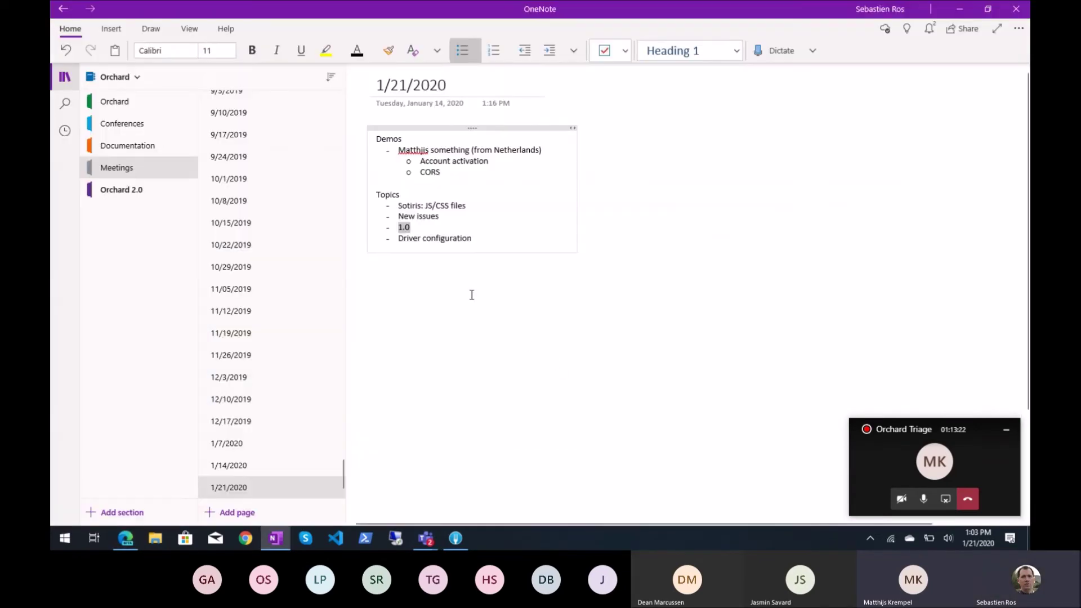
Highlight the 'Driver configuration' topic in the notes, then go back to GitHub's P1 issues in Edge
{"action": "left_click_drag", "start_coordinate": [398, 240], "coordinate": [472, 240]}
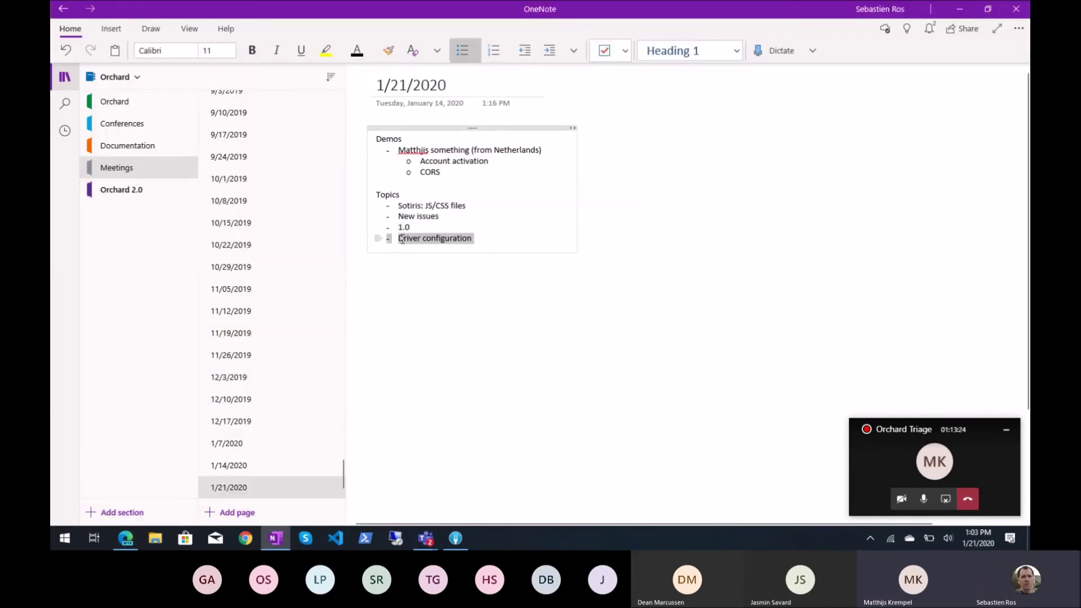
{"action": "left_click", "coordinate": [434, 242]}
{"action": "left_click_drag", "start_coordinate": [398, 240], "coordinate": [472, 240]}
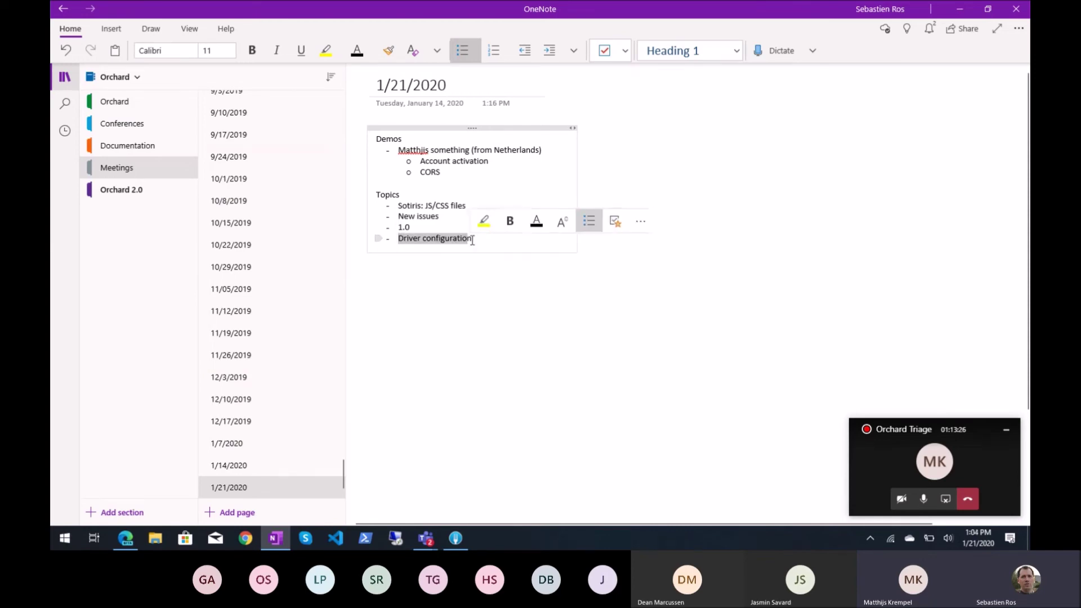
{"action": "left_click", "coordinate": [467, 240]}
{"action": "double_click", "coordinate": [451, 239]}
{"action": "left_click", "coordinate": [133, 538]}
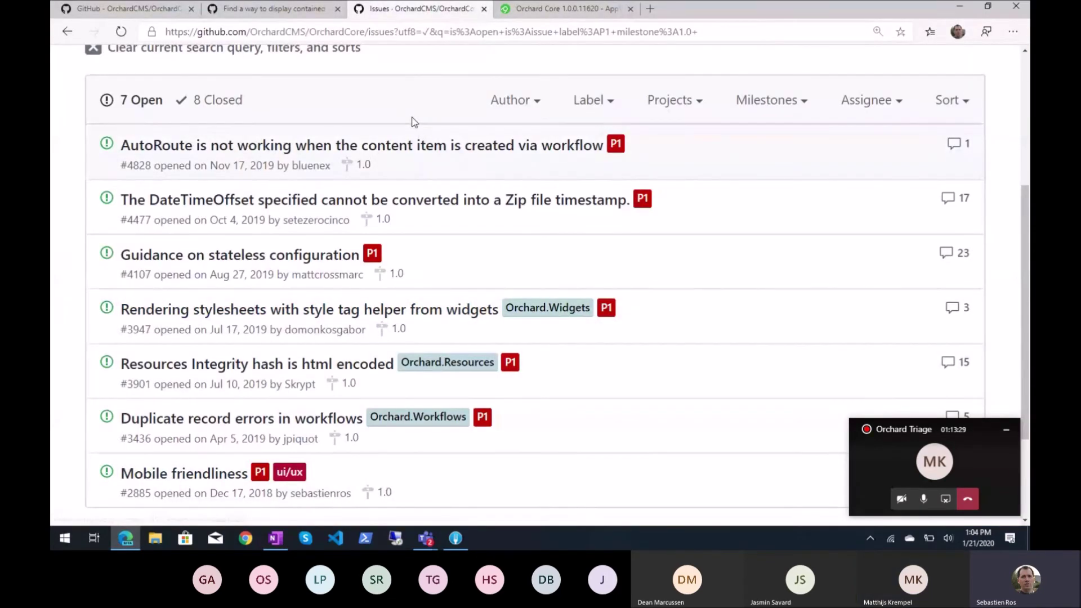
Show the repository's open pull requests list and scroll through it
{"action": "scroll", "coordinate": [414, 122], "scroll_direction": "up", "scroll_amount": 5}
{"action": "left_click", "coordinate": [318, 197]}
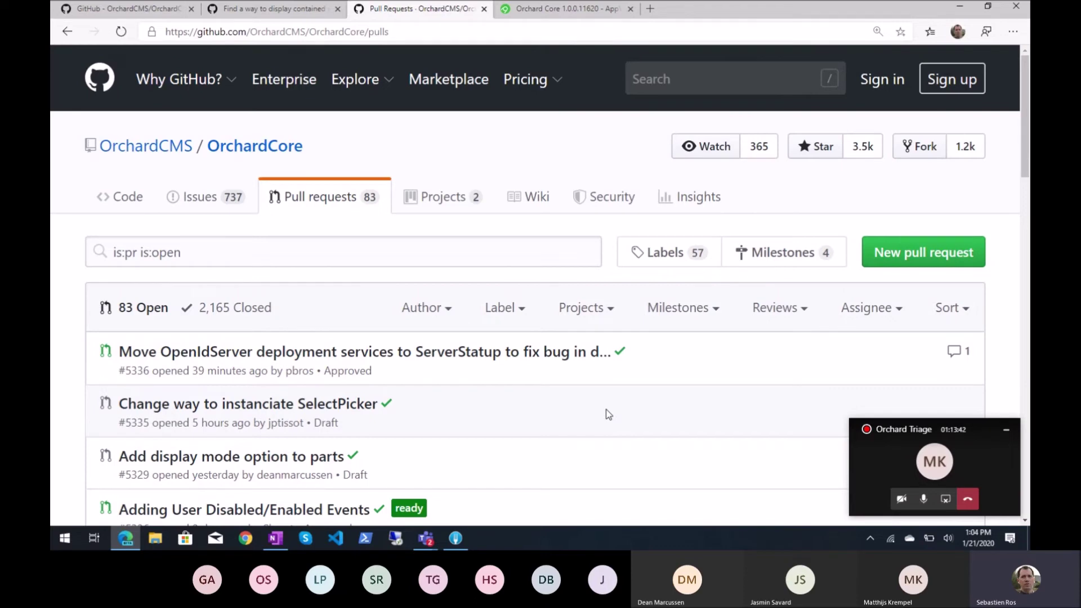
{"action": "scroll", "coordinate": [609, 415], "scroll_direction": "down", "scroll_amount": 2}
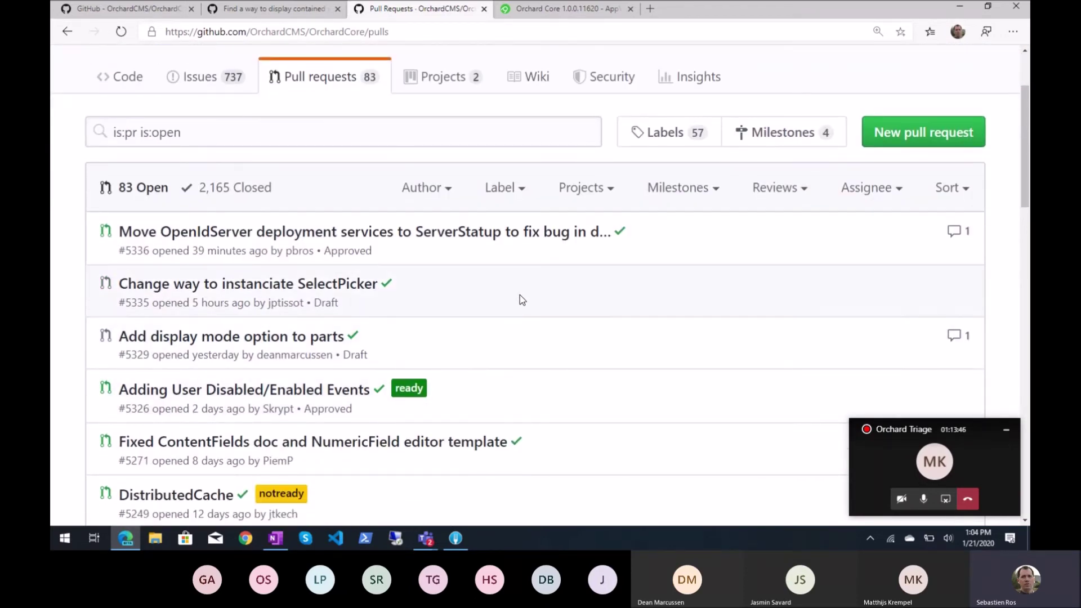
{"action": "scroll", "coordinate": [577, 390], "scroll_direction": "down", "scroll_amount": 1}
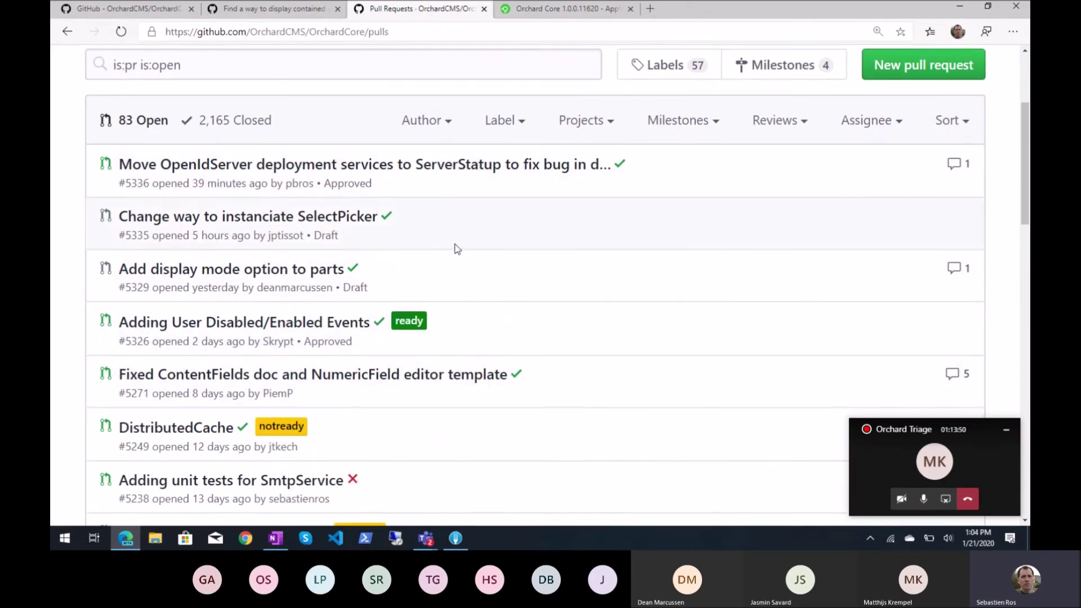
Find the contributor's draft PR 'Add display mode option to parts' and read its conversation
{"action": "key", "text": "ctrl+f"}
{"action": "type", "text": "dea"}
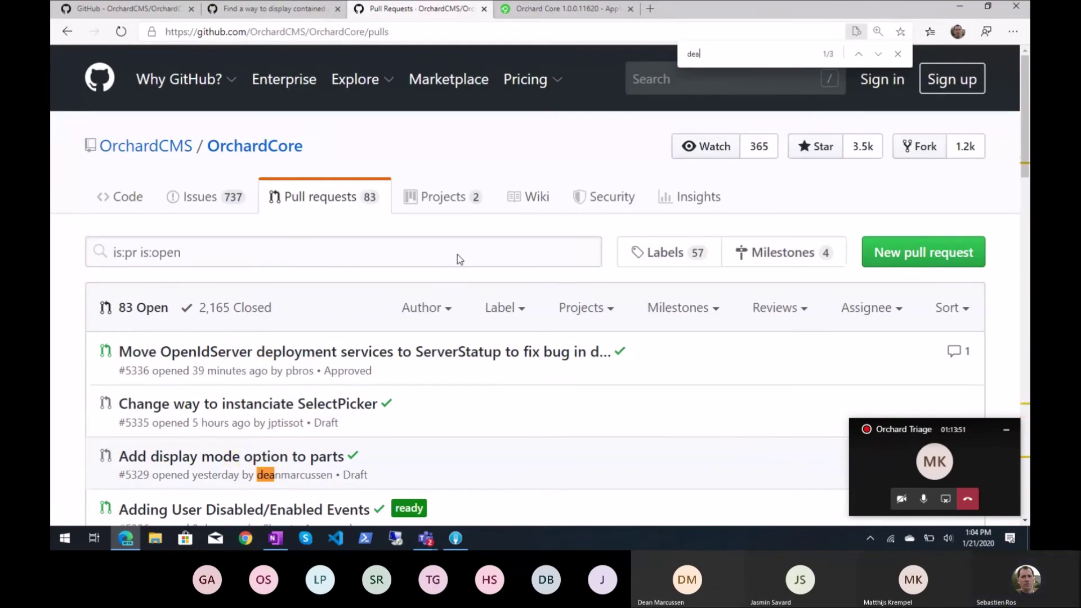
{"action": "scroll", "coordinate": [457, 255], "scroll_direction": "down", "scroll_amount": 4}
{"action": "left_click", "coordinate": [311, 241]}
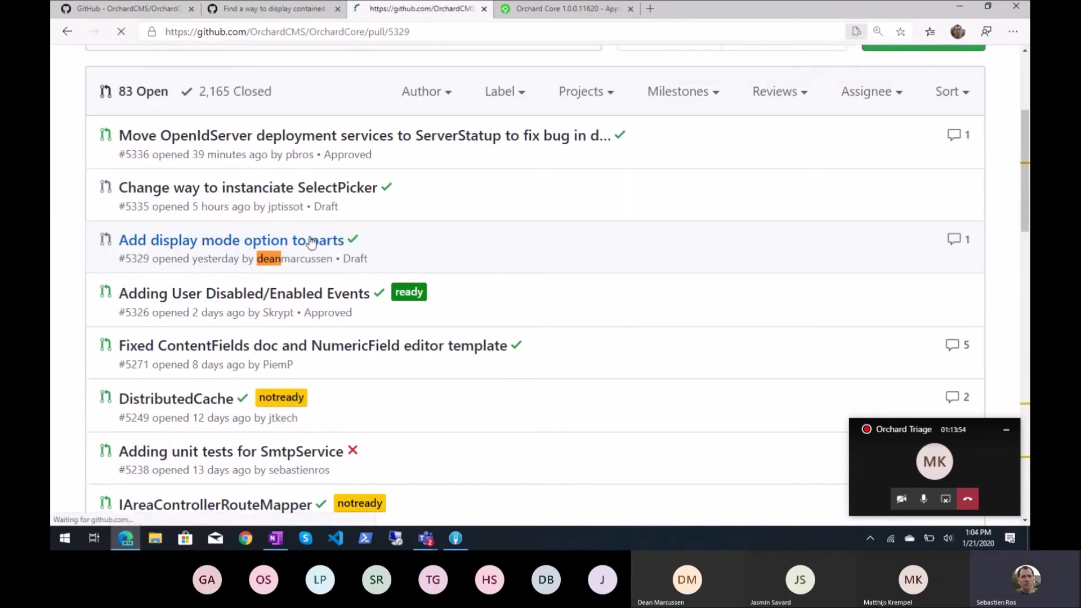
{"action": "scroll", "coordinate": [583, 336], "scroll_direction": "down", "scroll_amount": 9}
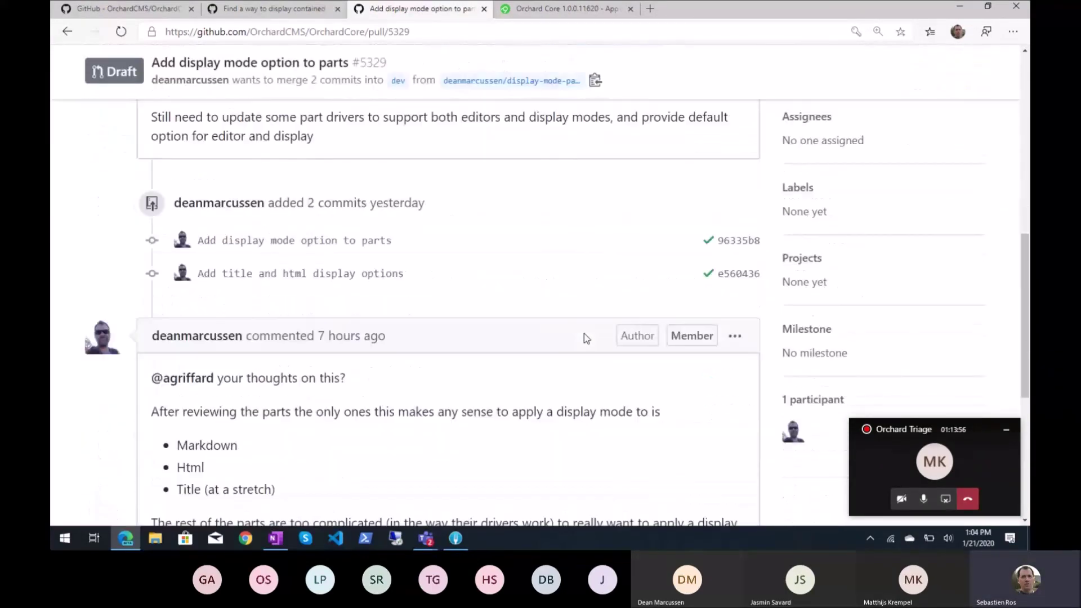
{"action": "scroll", "coordinate": [583, 336], "scroll_direction": "up", "scroll_amount": 3}
{"action": "scroll", "coordinate": [535, 403], "scroll_direction": "down", "scroll_amount": 5}
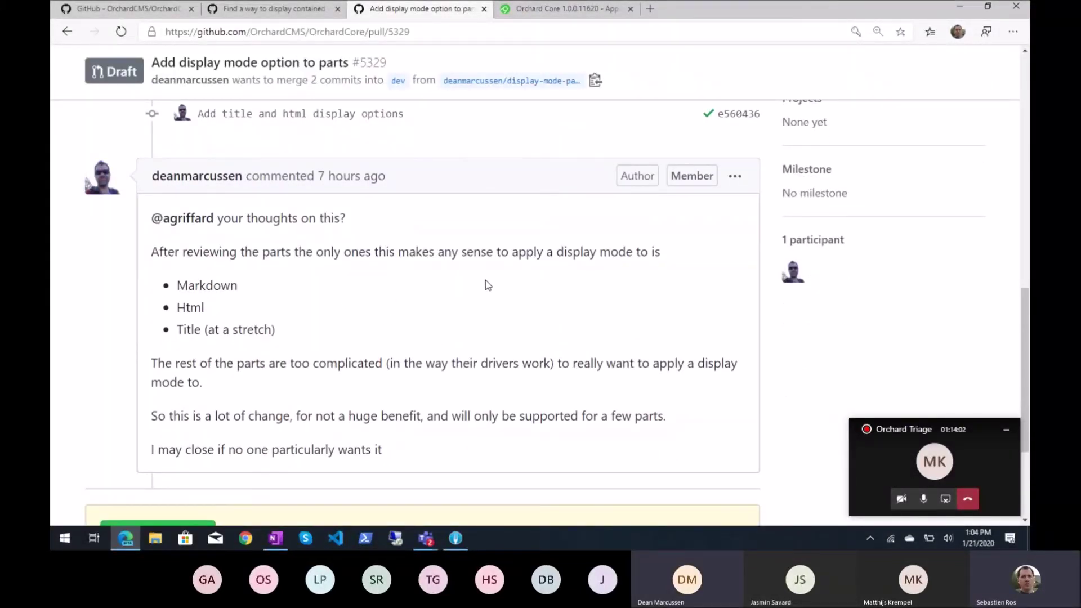
Return to the pull requests list and search it for the contributor's name, moving to page 2
{"action": "left_click", "coordinate": [67, 32]}
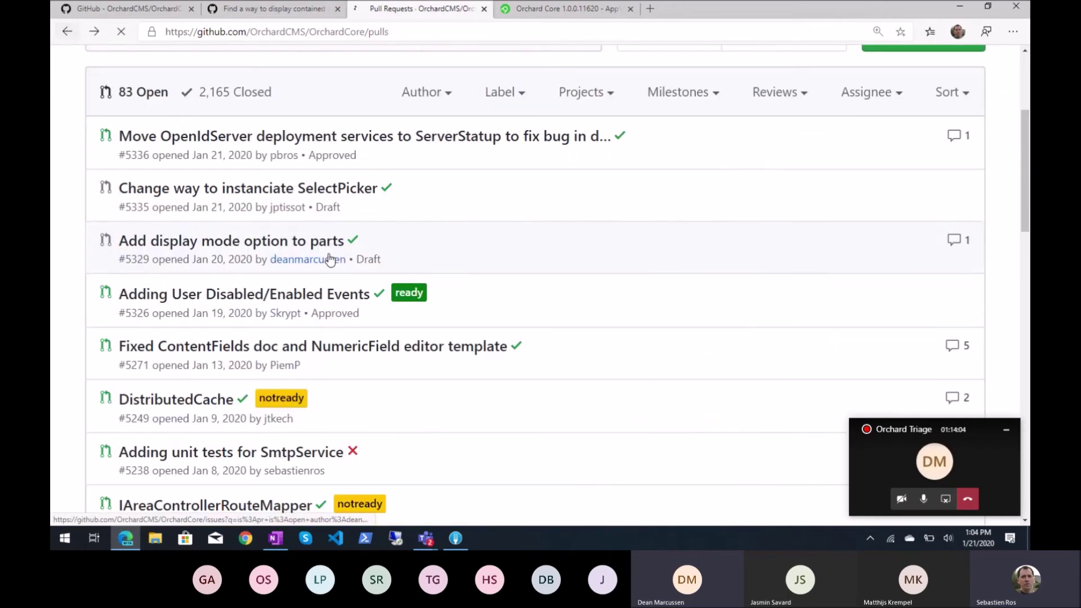
{"action": "key", "text": "ctrl+f"}
{"action": "type", "text": "dean"}
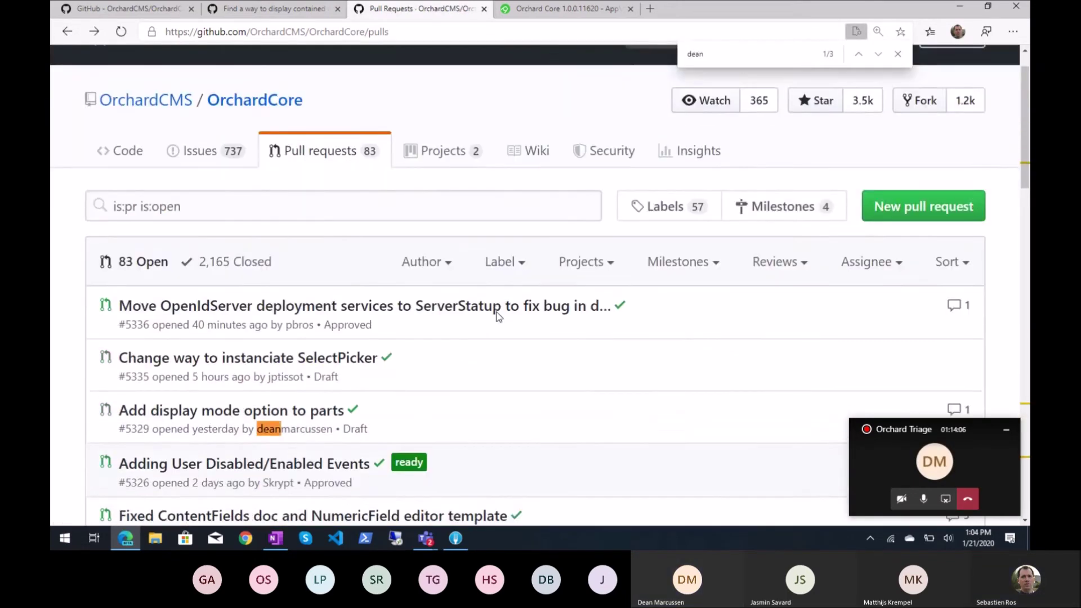
{"action": "scroll", "coordinate": [497, 317], "scroll_direction": "down", "scroll_amount": 10}
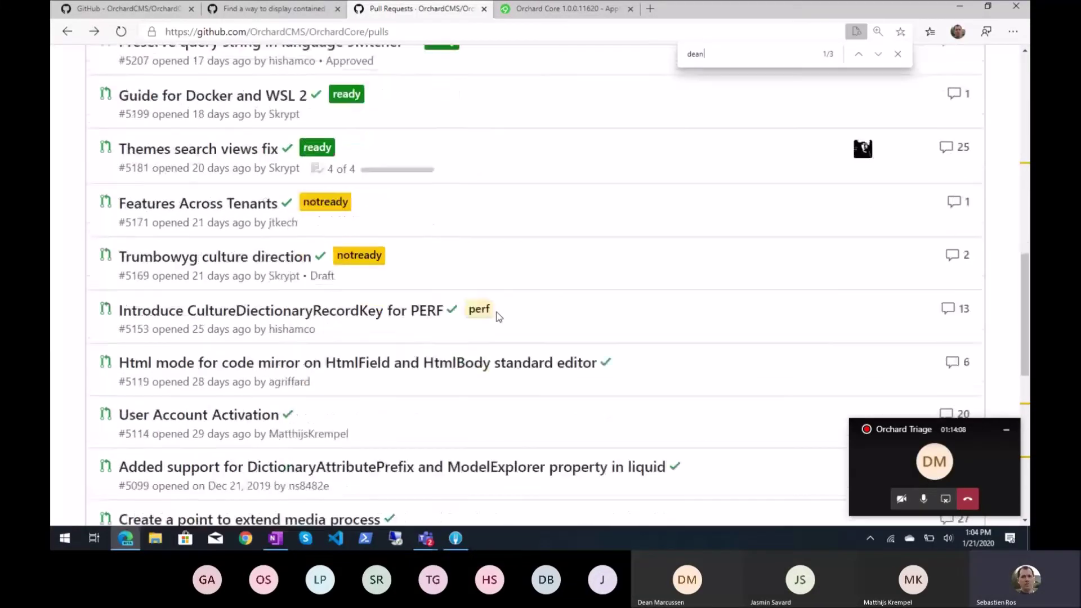
{"action": "scroll", "coordinate": [498, 316], "scroll_direction": "down", "scroll_amount": 10}
{"action": "left_click", "coordinate": [630, 357]}
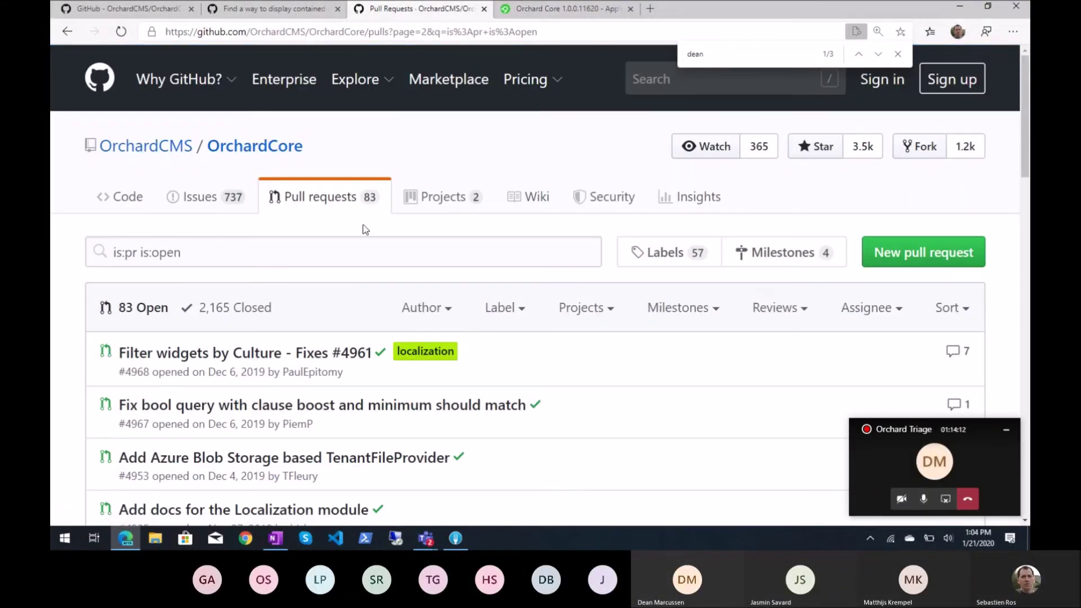
Filter open pull requests by 'driver' and open 'Register DisplayDrivers with ContentOptions'
{"action": "left_click", "coordinate": [351, 251]}
{"action": "type", "text": "driver"}
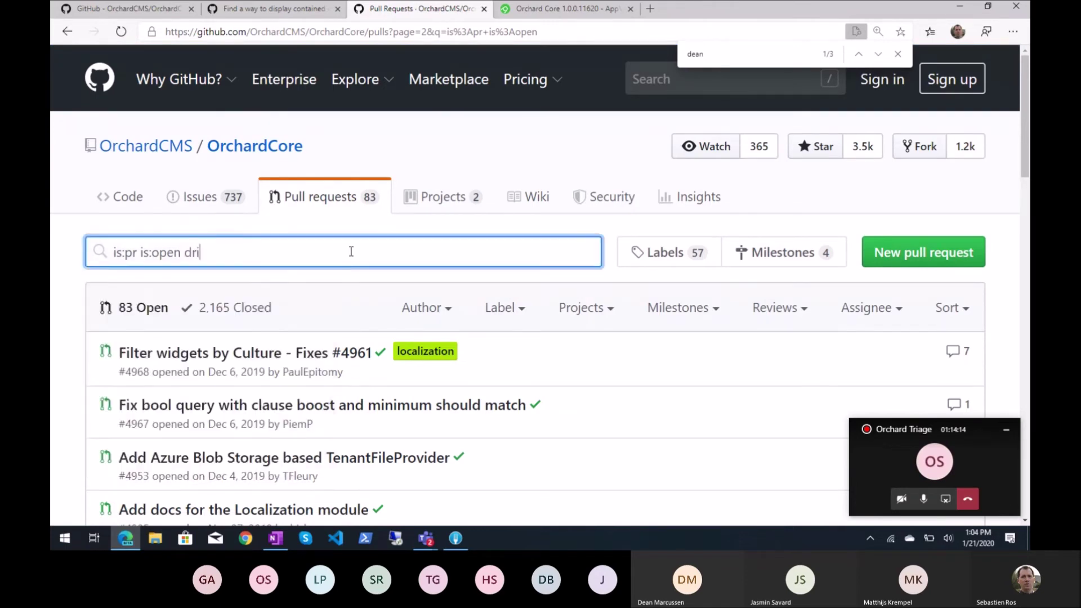
{"action": "key", "text": "Return"}
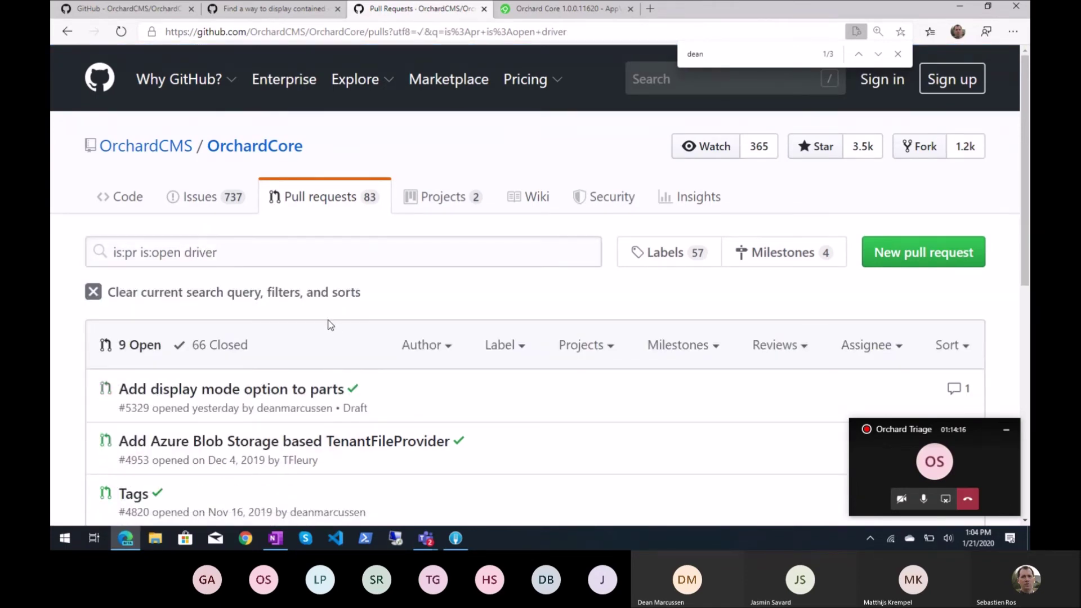
{"action": "scroll", "coordinate": [409, 356], "scroll_direction": "down", "scroll_amount": 2}
{"action": "scroll", "coordinate": [240, 370], "scroll_direction": "down", "scroll_amount": 2}
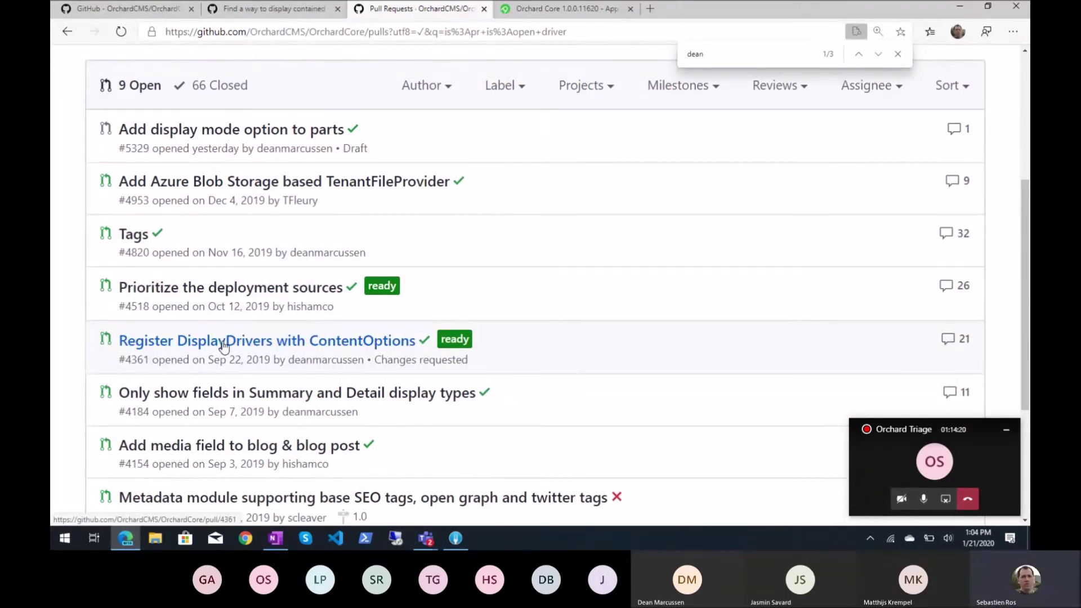
{"action": "left_click", "coordinate": [224, 346]}
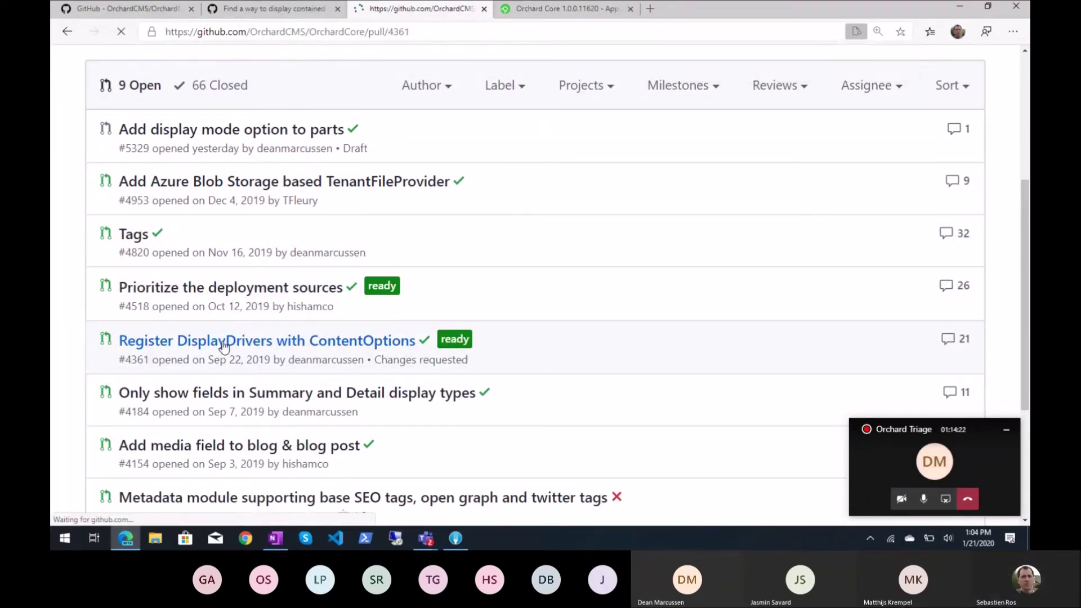
Read PR #4361's description, highlighting ContentOptions, and scroll down through its review history
{"action": "scroll", "coordinate": [401, 317], "scroll_direction": "down", "scroll_amount": 5}
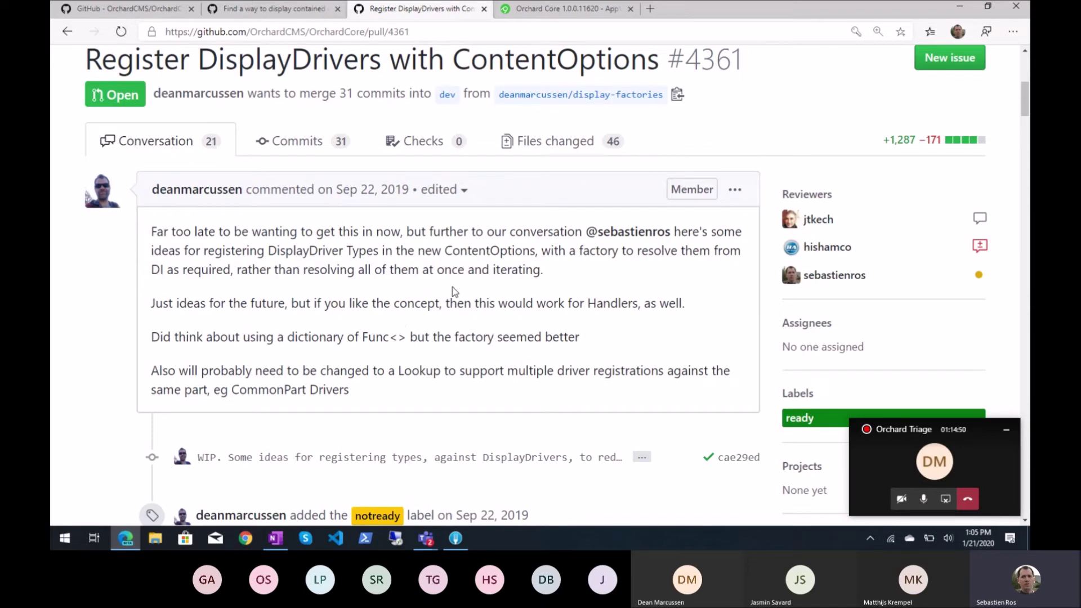
{"action": "double_click", "coordinate": [481, 255]}
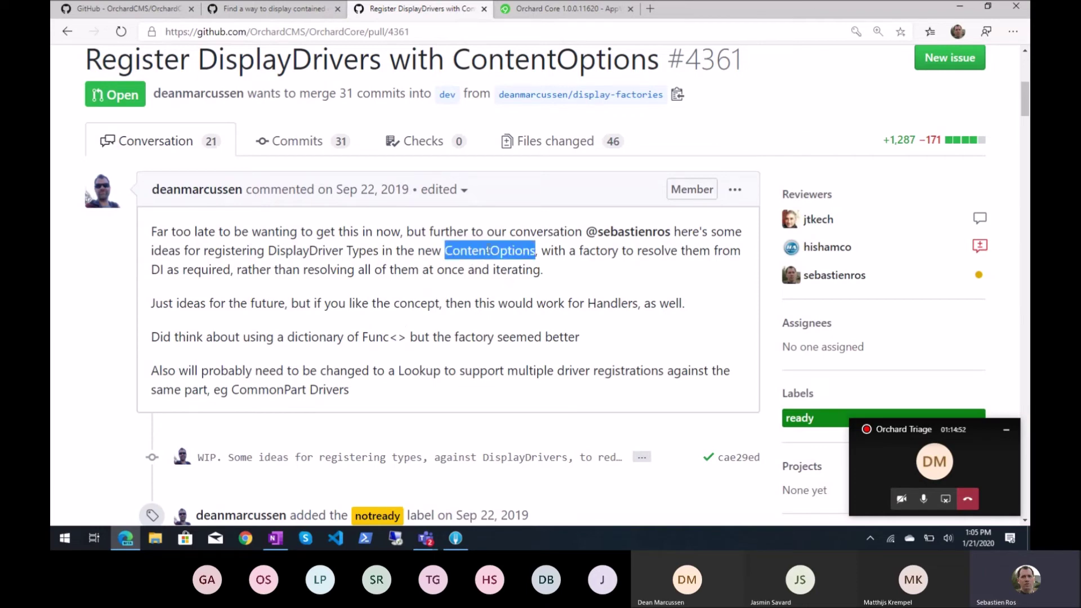
{"action": "double_click", "coordinate": [466, 251]}
{"action": "scroll", "coordinate": [534, 325], "scroll_direction": "down", "scroll_amount": 2}
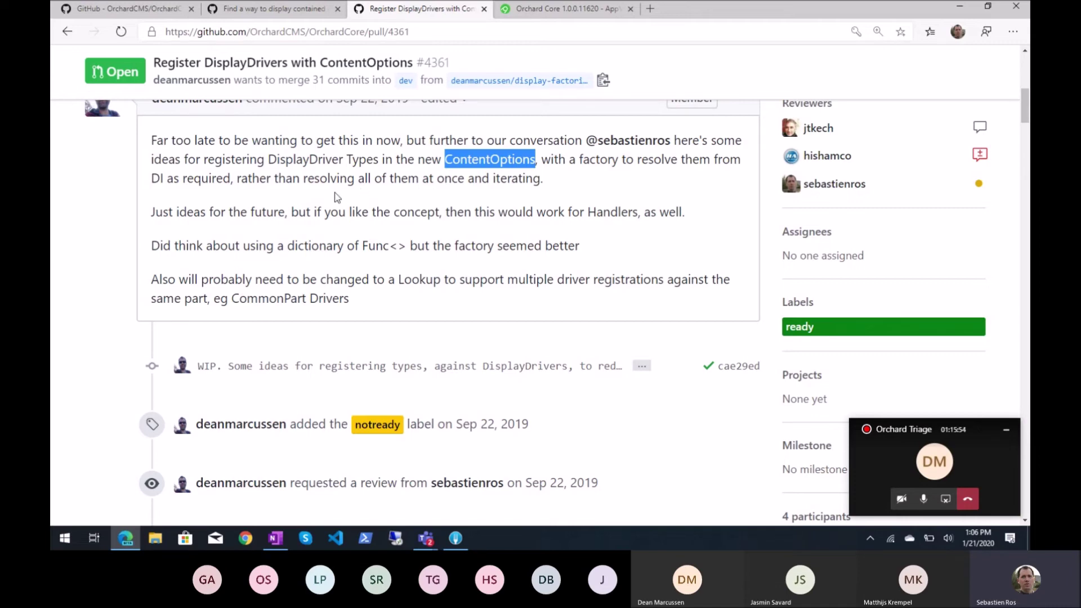
{"action": "scroll", "coordinate": [336, 196], "scroll_direction": "down", "scroll_amount": 3}
{"action": "scroll", "coordinate": [336, 196], "scroll_direction": "down", "scroll_amount": 10}
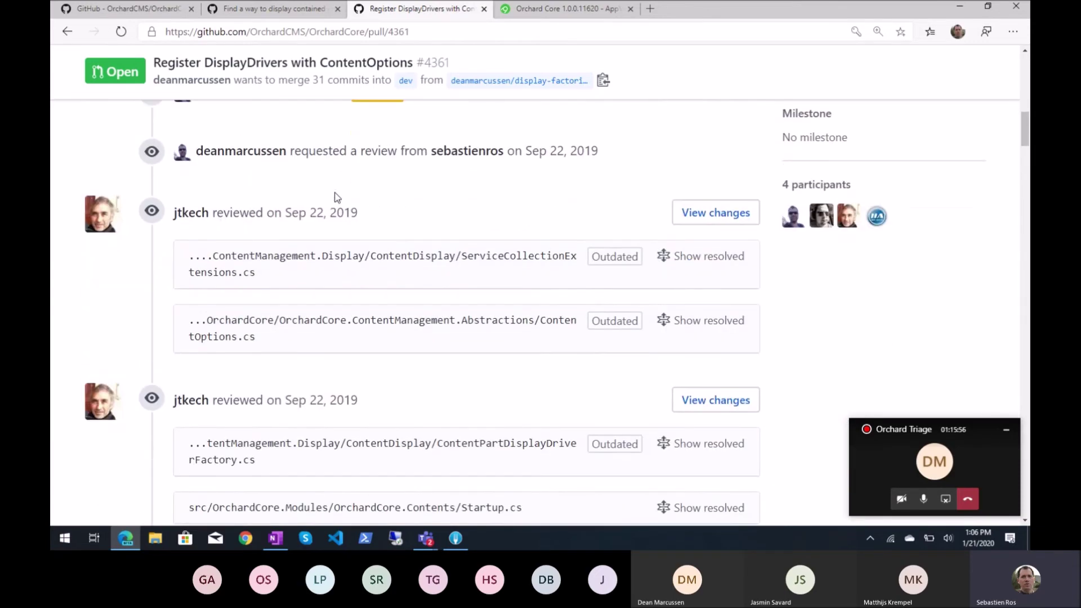
{"action": "scroll", "coordinate": [336, 195], "scroll_direction": "down", "scroll_amount": 5}
Show PR #4361's Files changed diffs and scroll through them
{"action": "key", "text": "Home"}
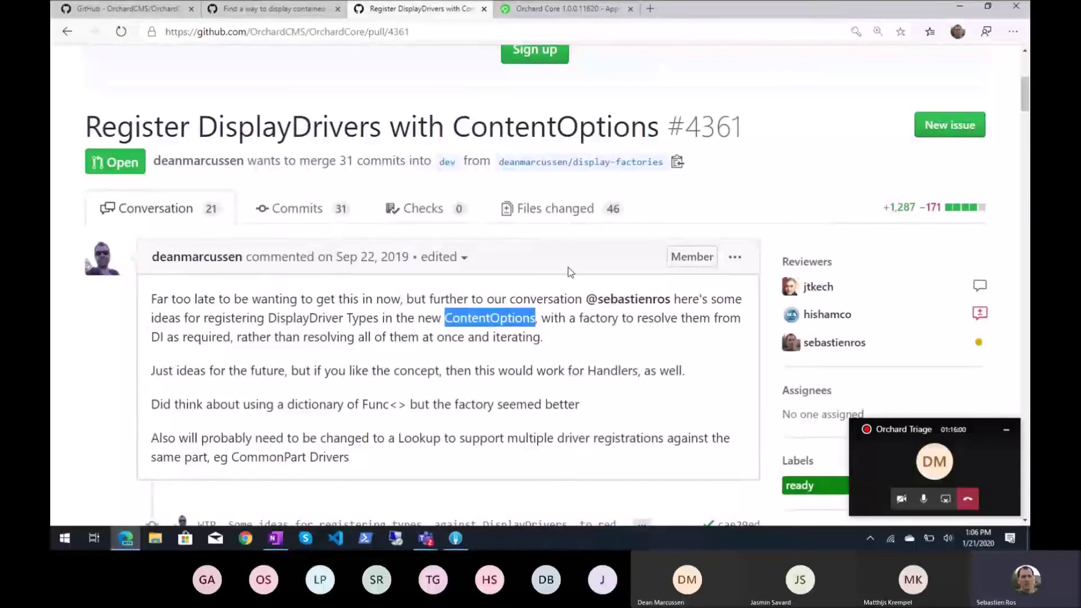
{"action": "left_click", "coordinate": [550, 211]}
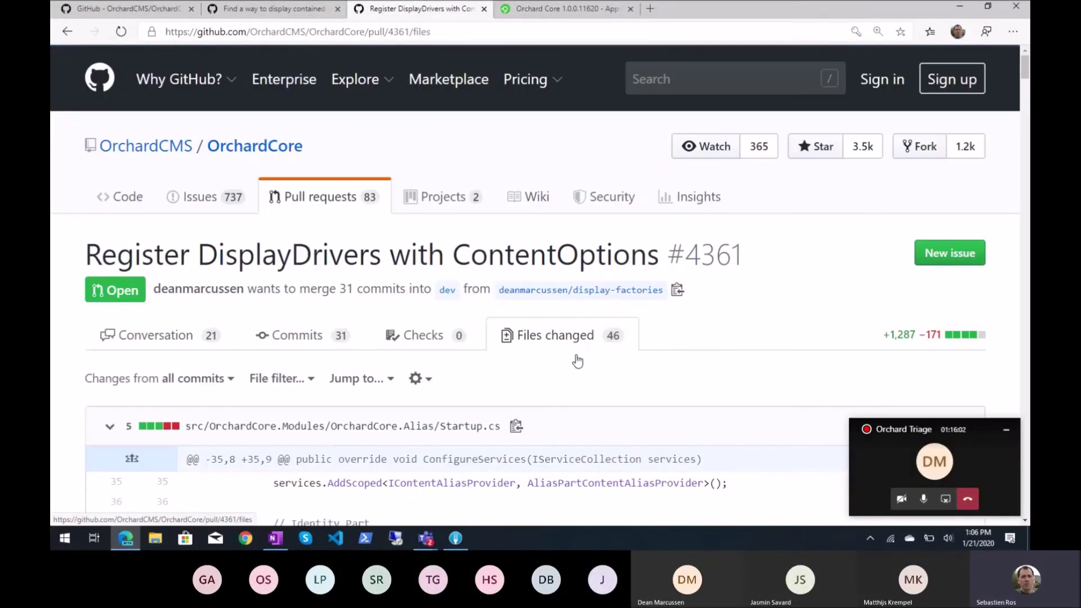
{"action": "scroll", "coordinate": [593, 390], "scroll_direction": "down", "scroll_amount": 3}
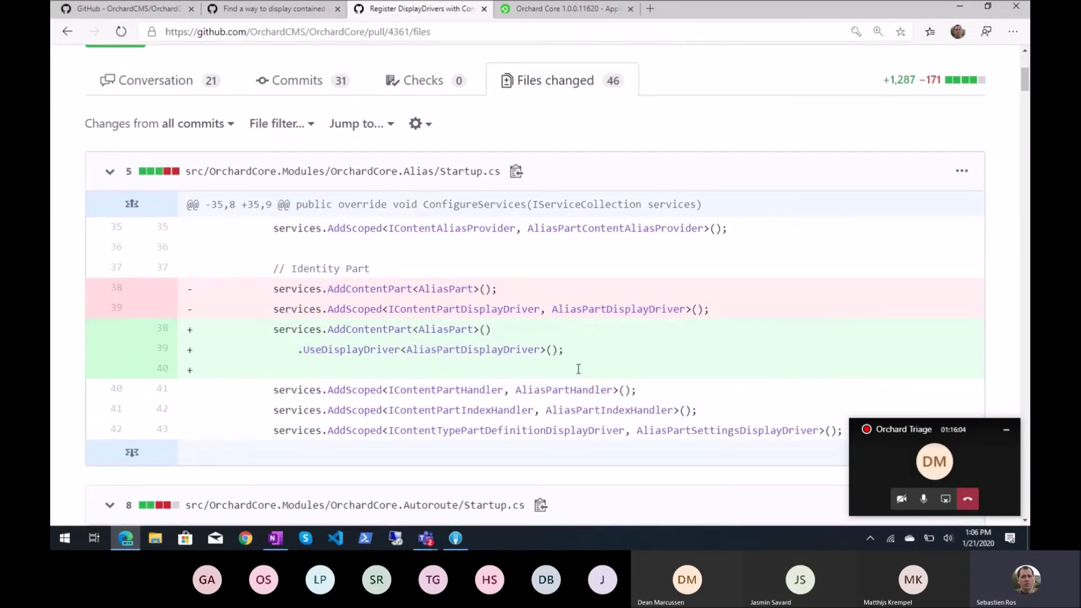
{"action": "scroll", "coordinate": [590, 349], "scroll_direction": "down", "scroll_amount": 3}
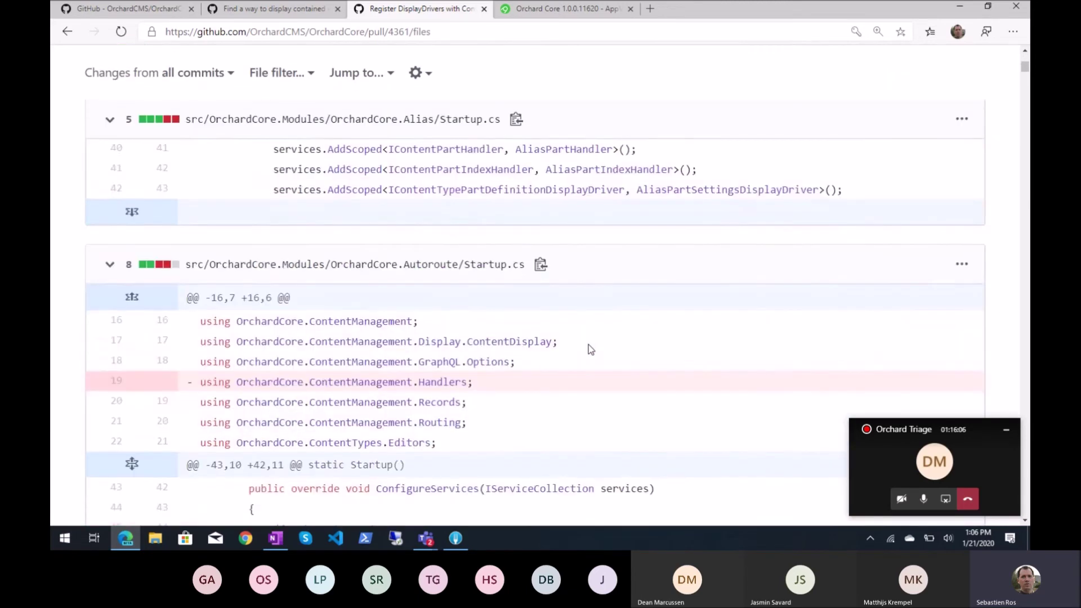
{"action": "scroll", "coordinate": [591, 349], "scroll_direction": "down", "scroll_amount": 4}
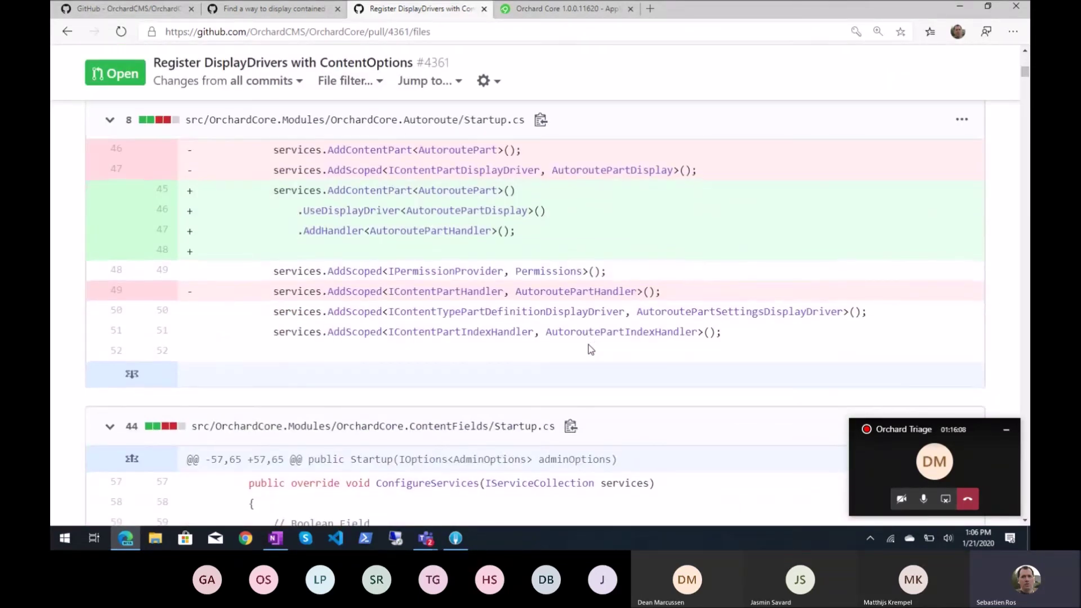
{"action": "scroll", "coordinate": [591, 349], "scroll_direction": "down", "scroll_amount": 10}
{"action": "scroll", "coordinate": [590, 349], "scroll_direction": "down", "scroll_amount": 3}
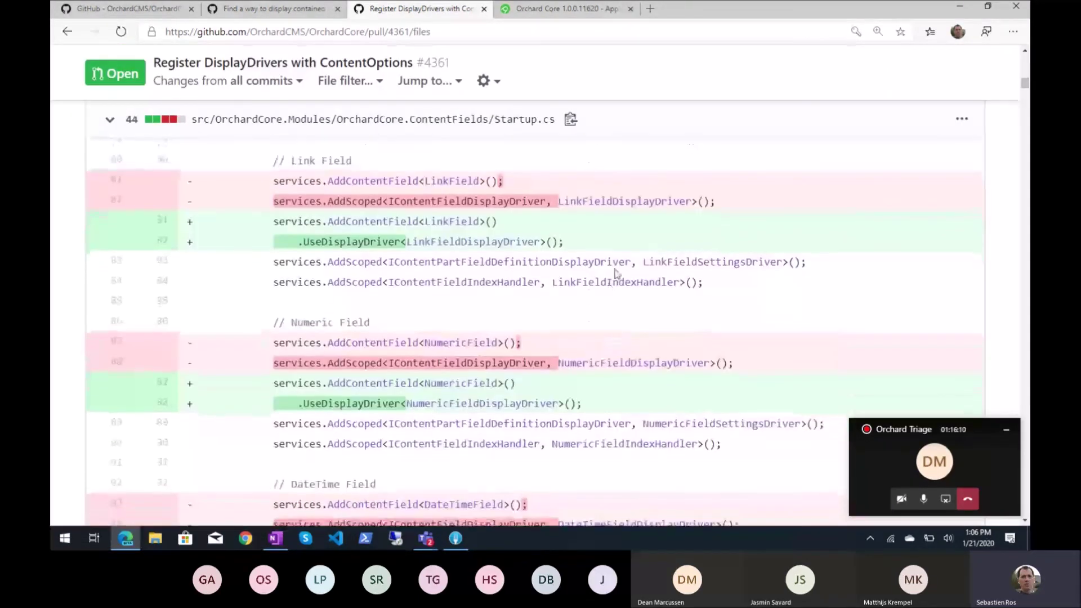
Search the diffs for 'Trumbowyg', stepping to the next of its 2 matches
{"action": "key", "text": "ctrl+f"}
{"action": "type", "text": "Tags"}
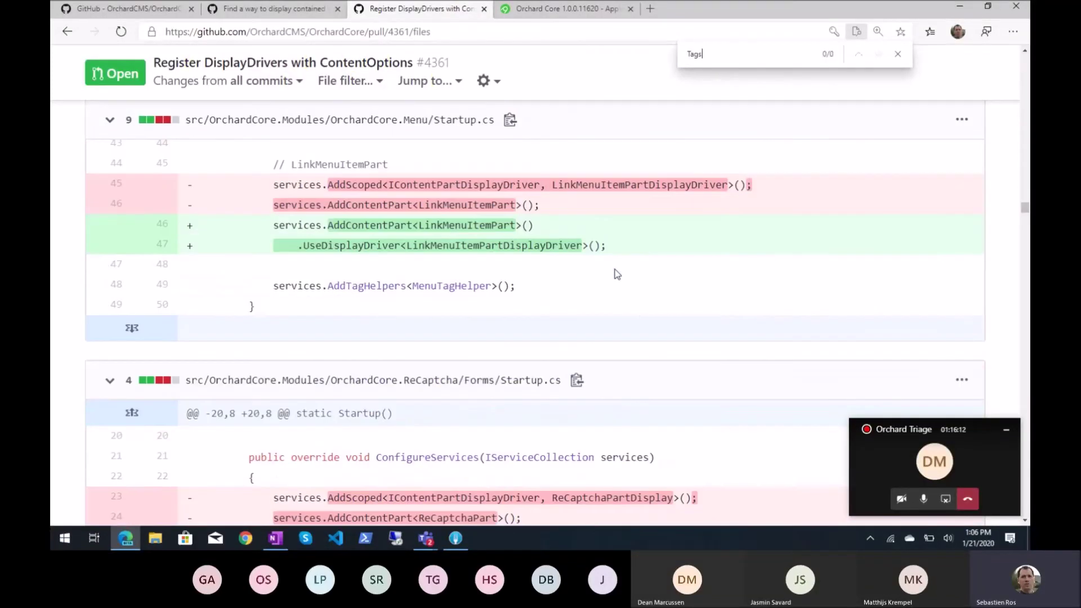
{"action": "key", "text": "ctrl+a"}
{"action": "key", "text": "BackSpace"}
{"action": "type", "text": "Trum"}
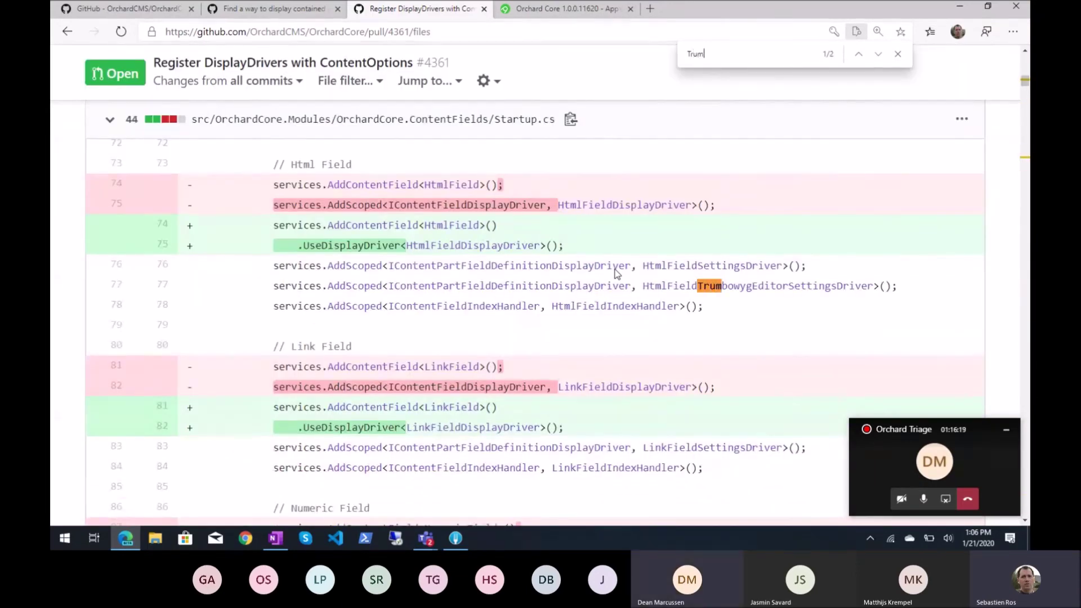
{"action": "type", "text": "bowyg"}
{"action": "key", "text": "Return"}
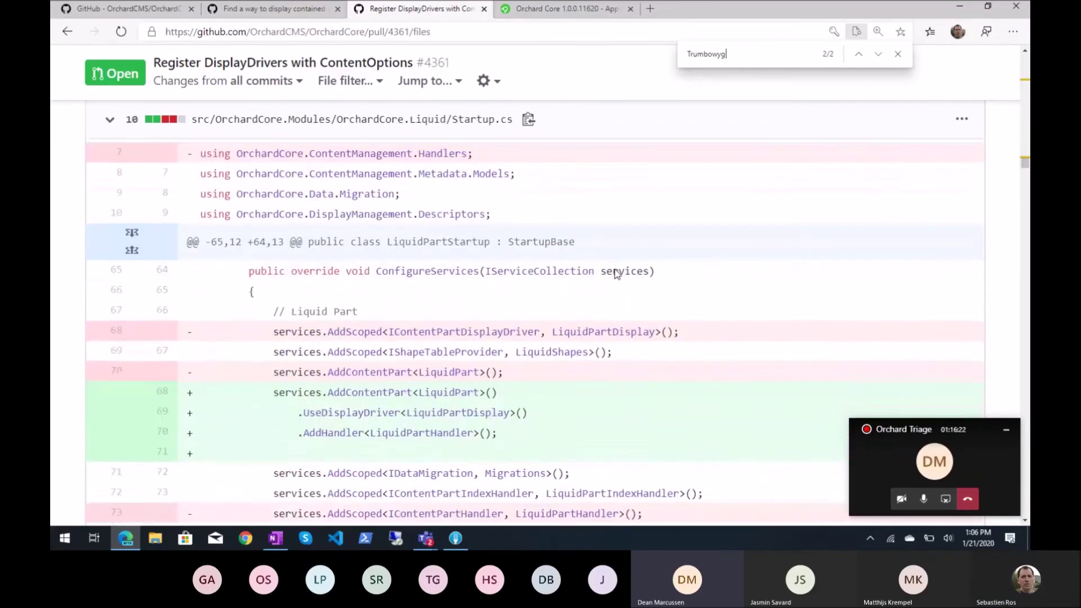
{"action": "scroll", "coordinate": [125, 293], "scroll_direction": "up", "scroll_amount": 20}
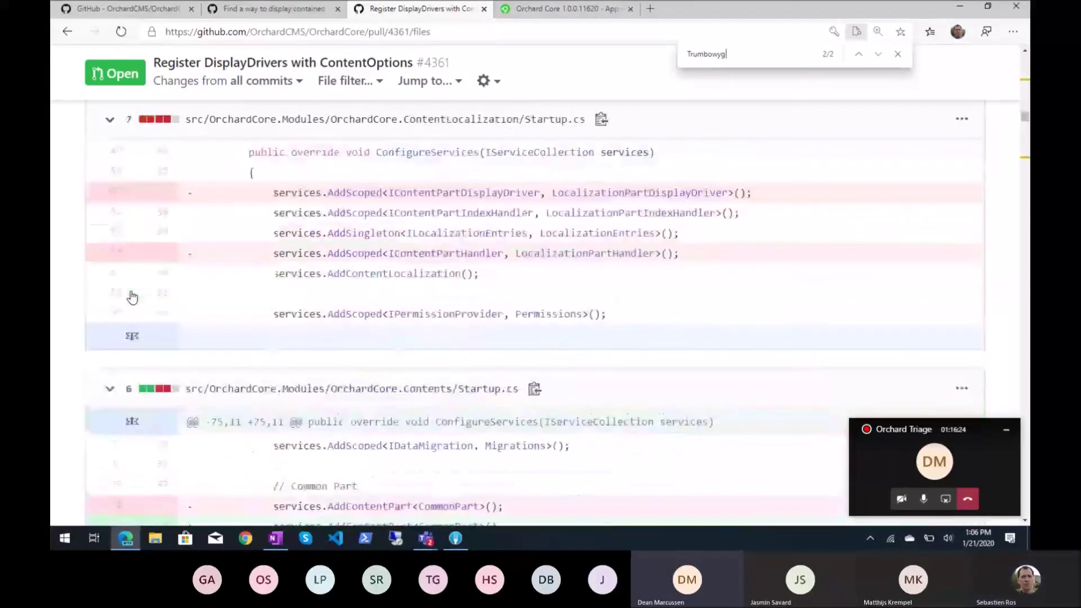
{"action": "scroll", "coordinate": [132, 296], "scroll_direction": "up", "scroll_amount": 15}
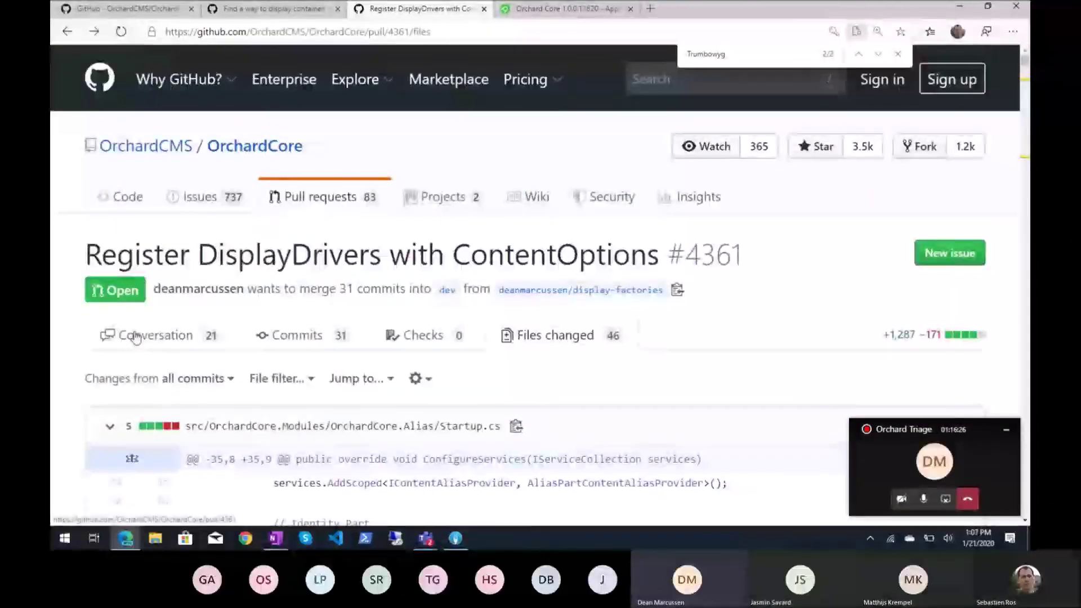
Return to the Conversation and highlight the AddContentField<TaxonomyField>().UseDisplayDriver example with TaxonomyFieldDisplayDriver
{"action": "left_click", "coordinate": [135, 337]}
{"action": "scroll", "coordinate": [319, 312], "scroll_direction": "down", "scroll_amount": 10}
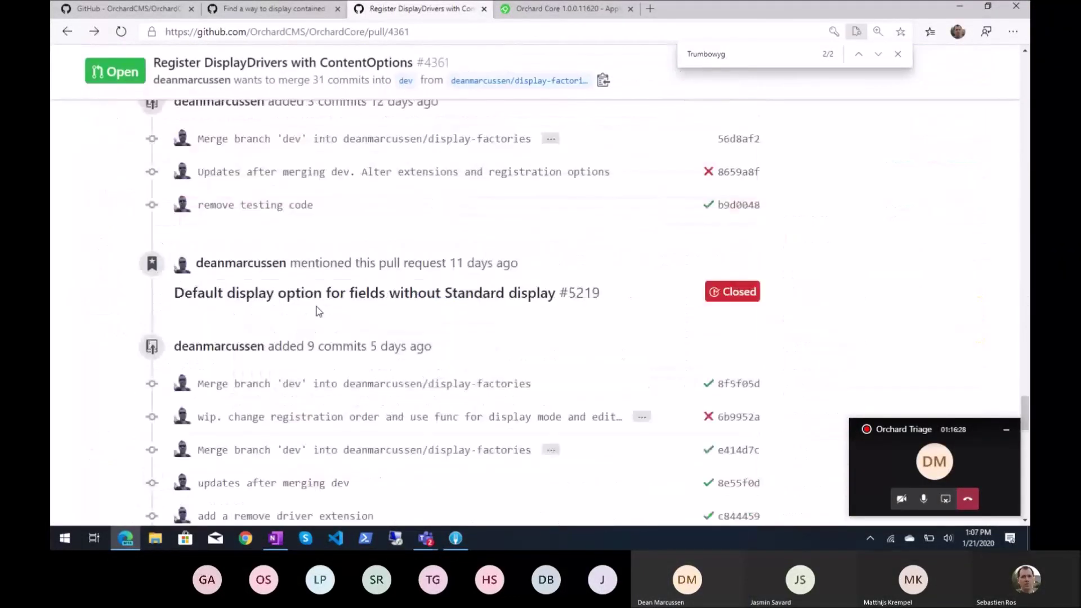
{"action": "scroll", "coordinate": [319, 312], "scroll_direction": "down", "scroll_amount": 15}
{"action": "scroll", "coordinate": [417, 308], "scroll_direction": "up", "scroll_amount": 3}
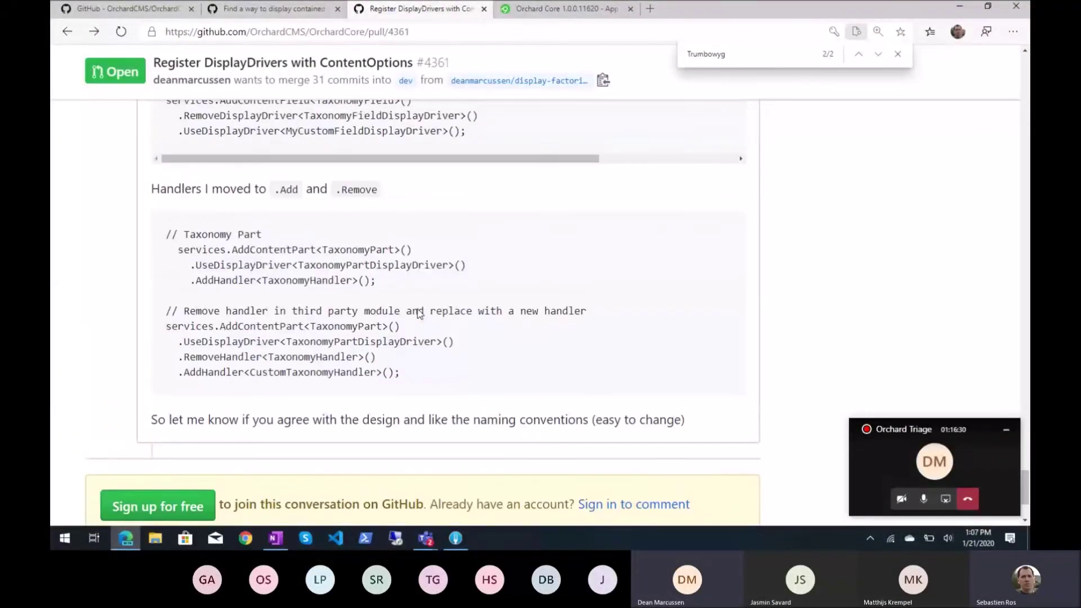
{"action": "scroll", "coordinate": [417, 309], "scroll_direction": "up", "scroll_amount": 6}
{"action": "scroll", "coordinate": [418, 309], "scroll_direction": "down", "scroll_amount": 1}
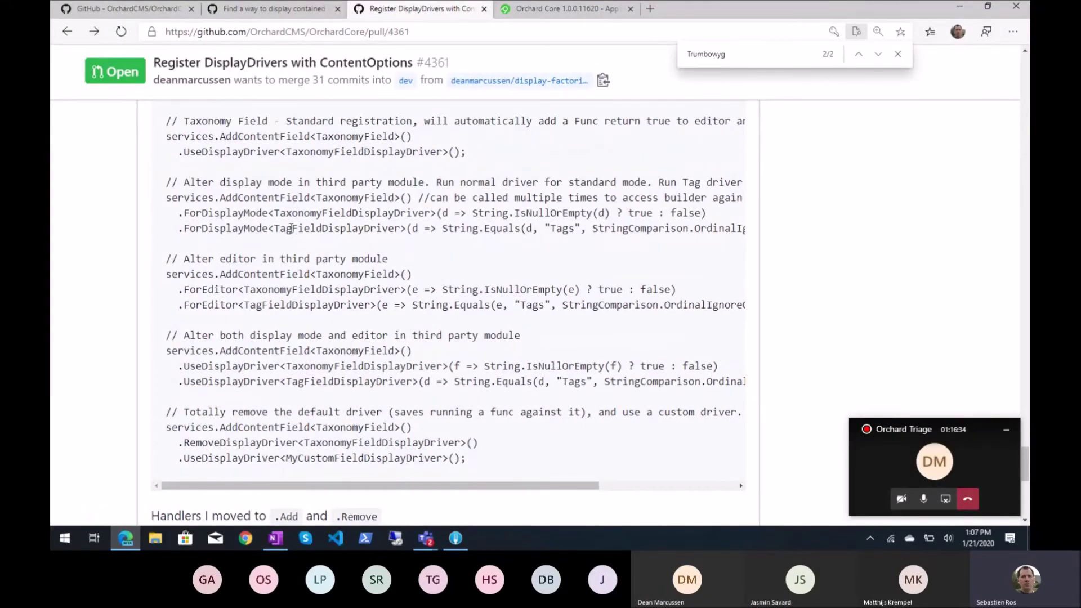
{"action": "double_click", "coordinate": [248, 150]}
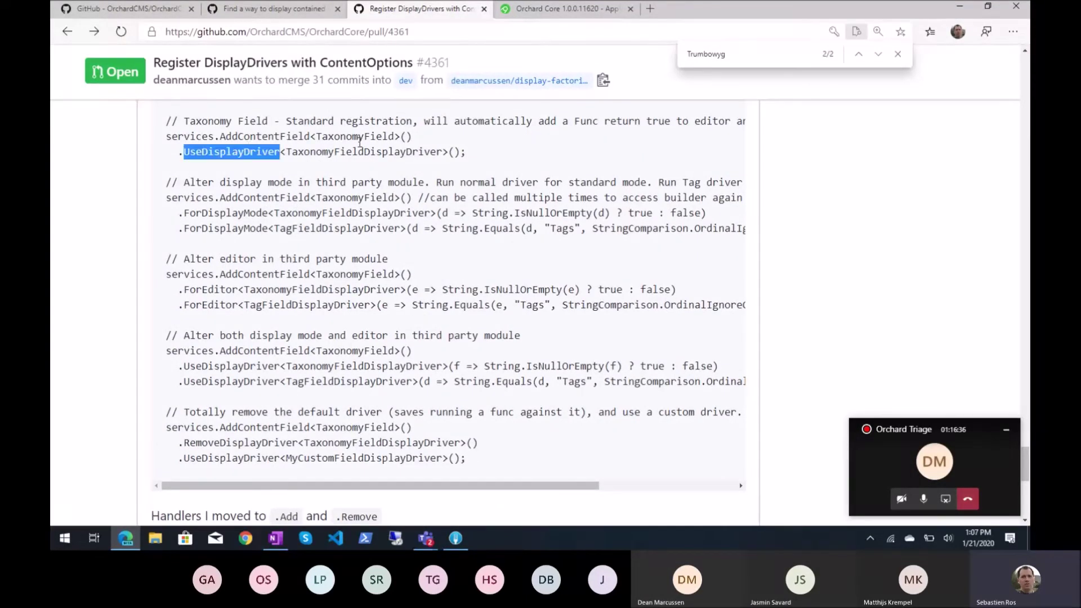
{"action": "triple_click", "coordinate": [259, 137]}
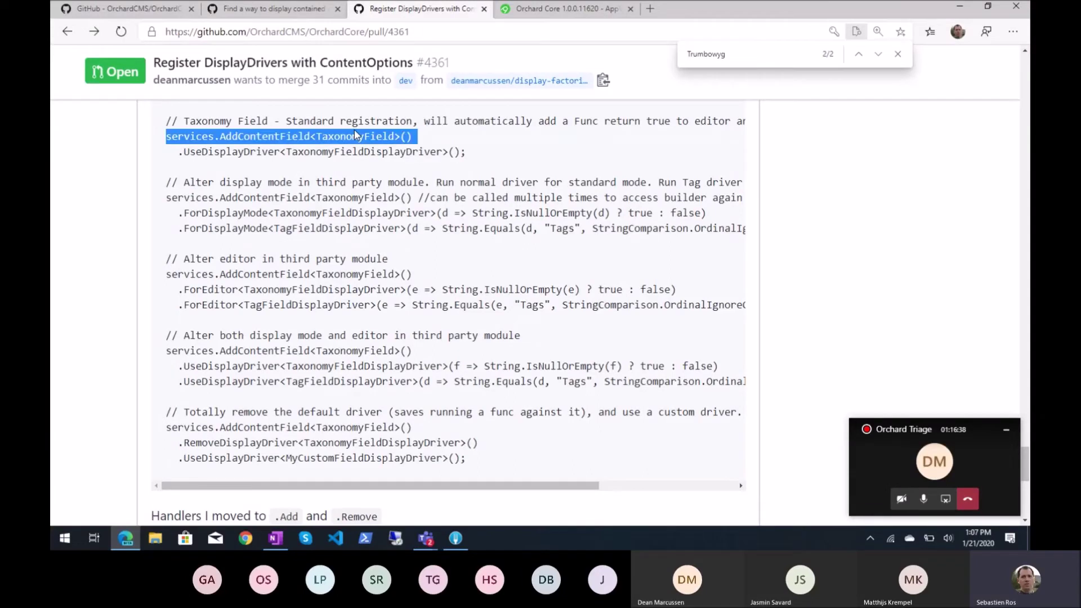
{"action": "double_click", "coordinate": [240, 151]}
{"action": "double_click", "coordinate": [342, 151]}
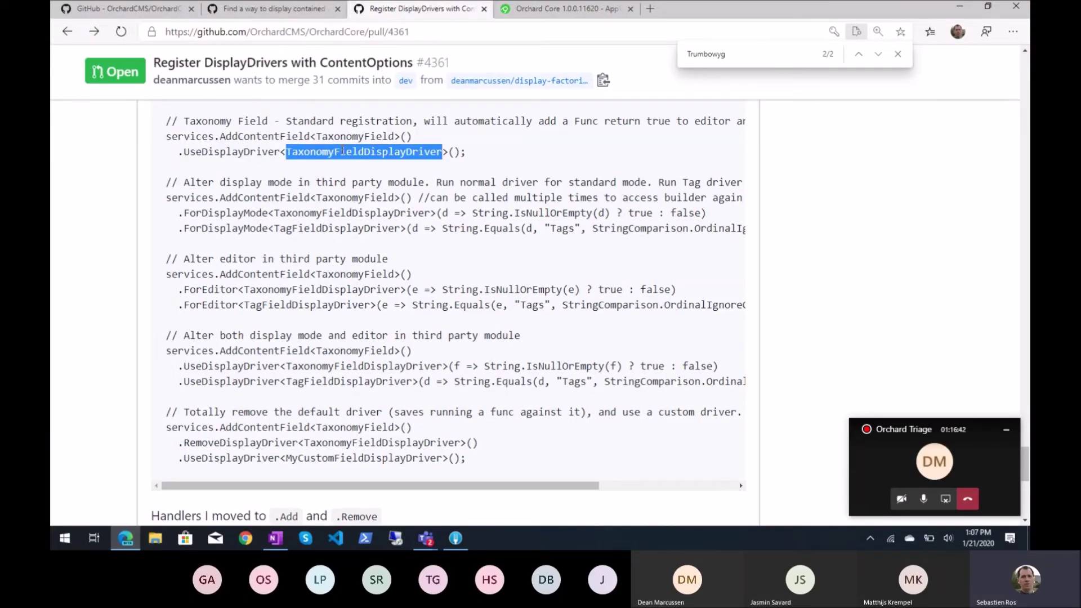
Highlight the ForDisplayMode example: its condition, TaxonomyFieldDisplayDriver, TagFieldDisplayDriver and the "Tags" mode
{"action": "double_click", "coordinate": [264, 199]}
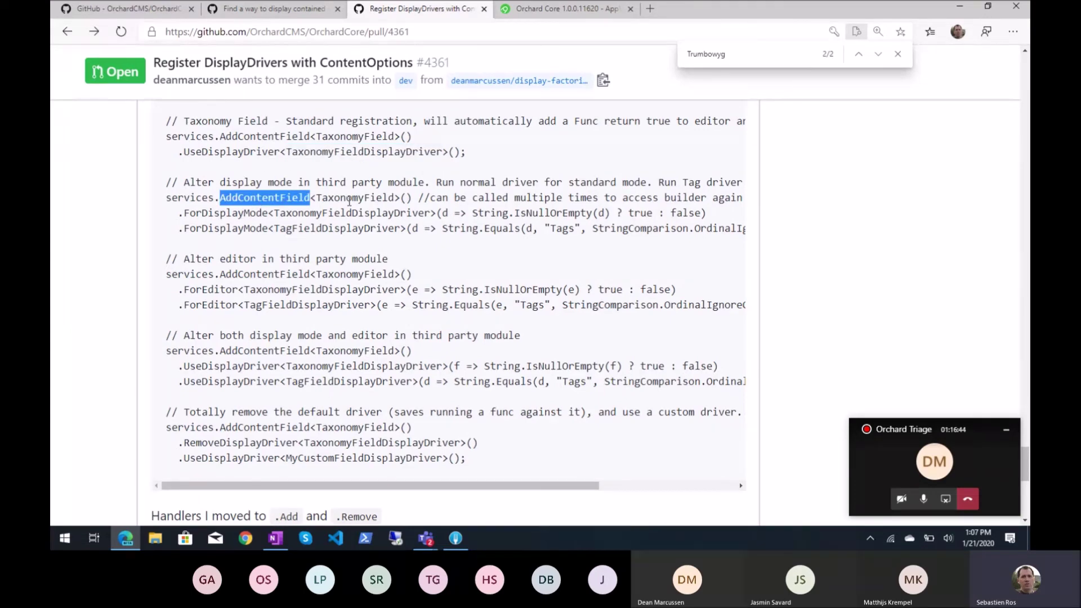
{"action": "double_click", "coordinate": [349, 198]}
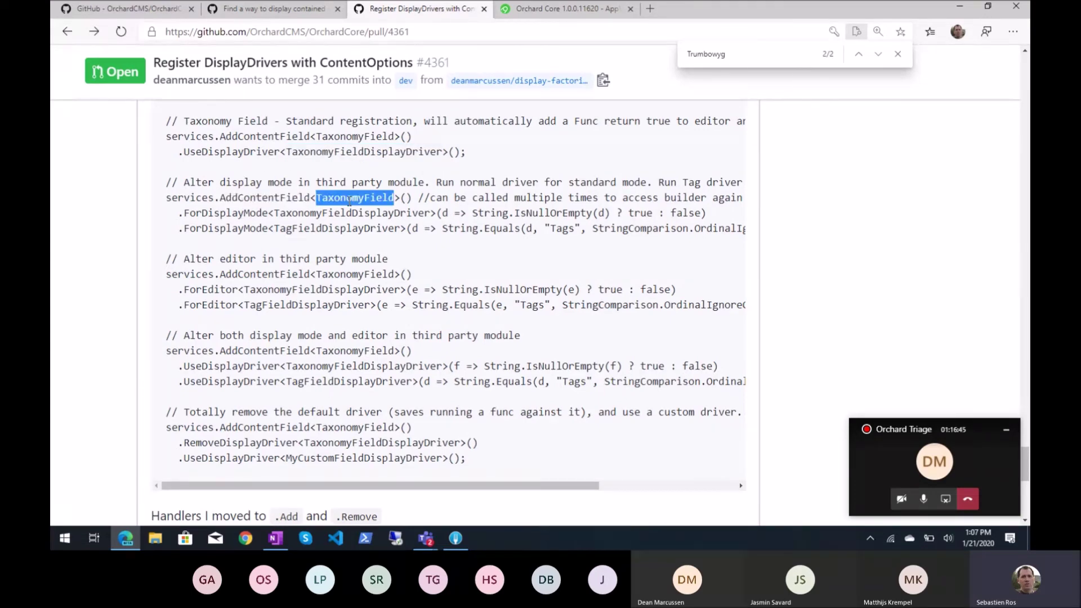
{"action": "double_click", "coordinate": [225, 213]}
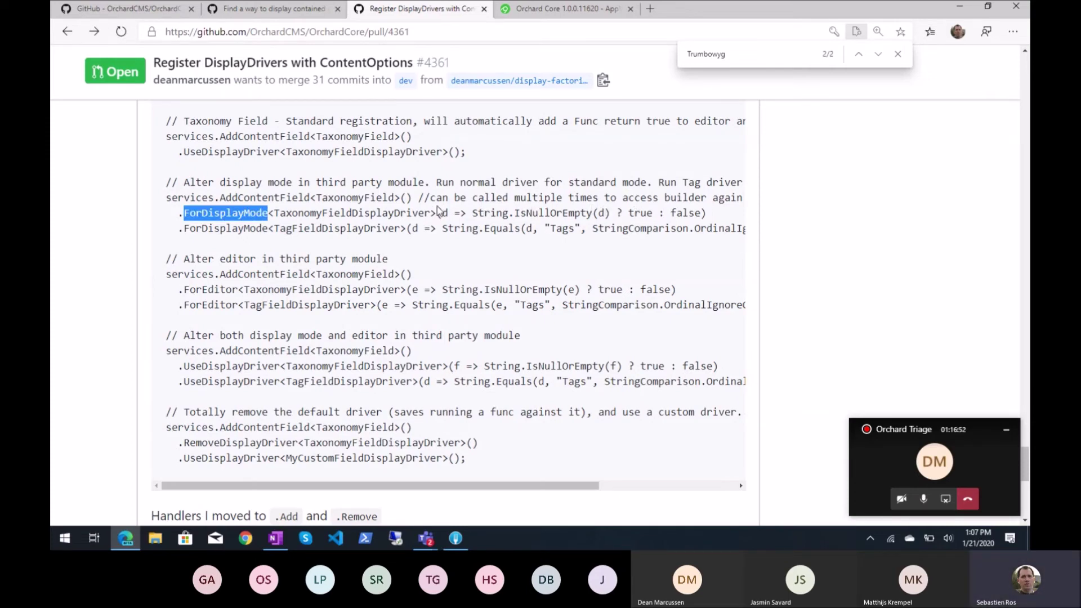
{"action": "left_click_drag", "start_coordinate": [597, 212], "coordinate": [611, 213]}
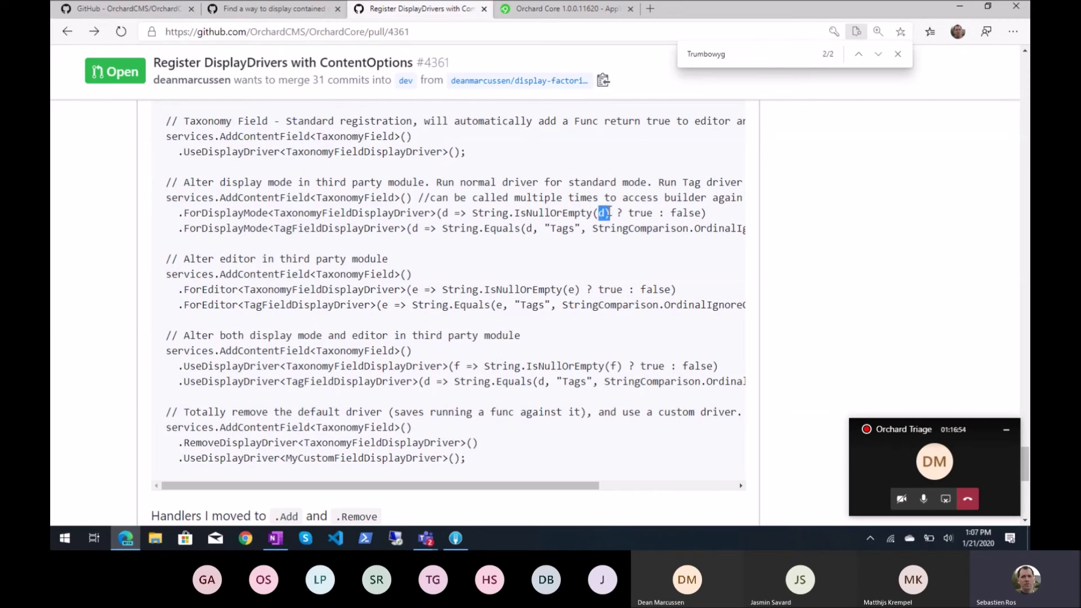
{"action": "double_click", "coordinate": [634, 213]}
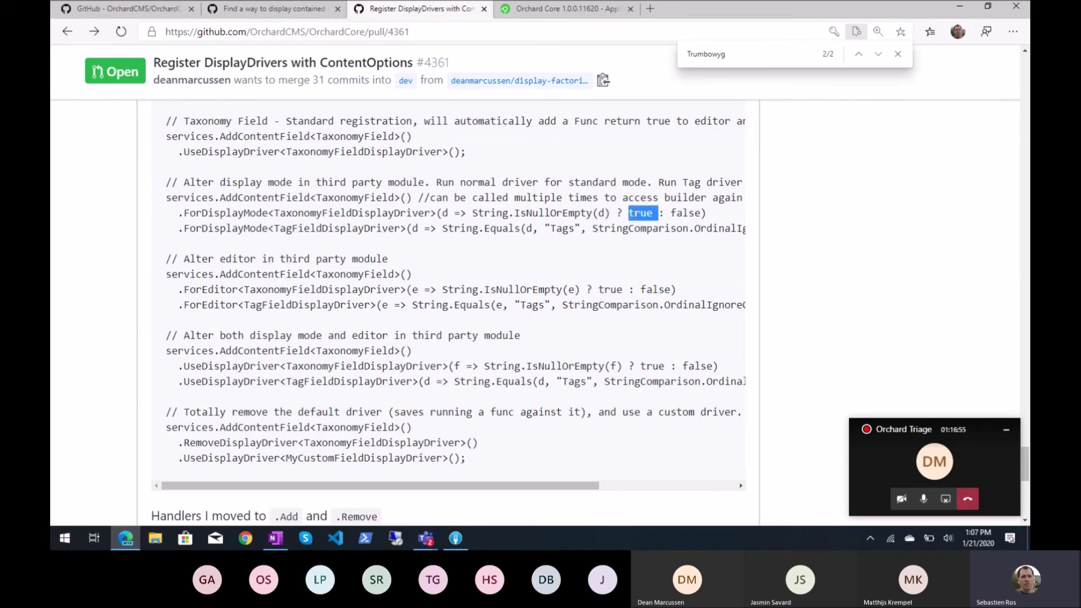
{"action": "double_click", "coordinate": [310, 212]}
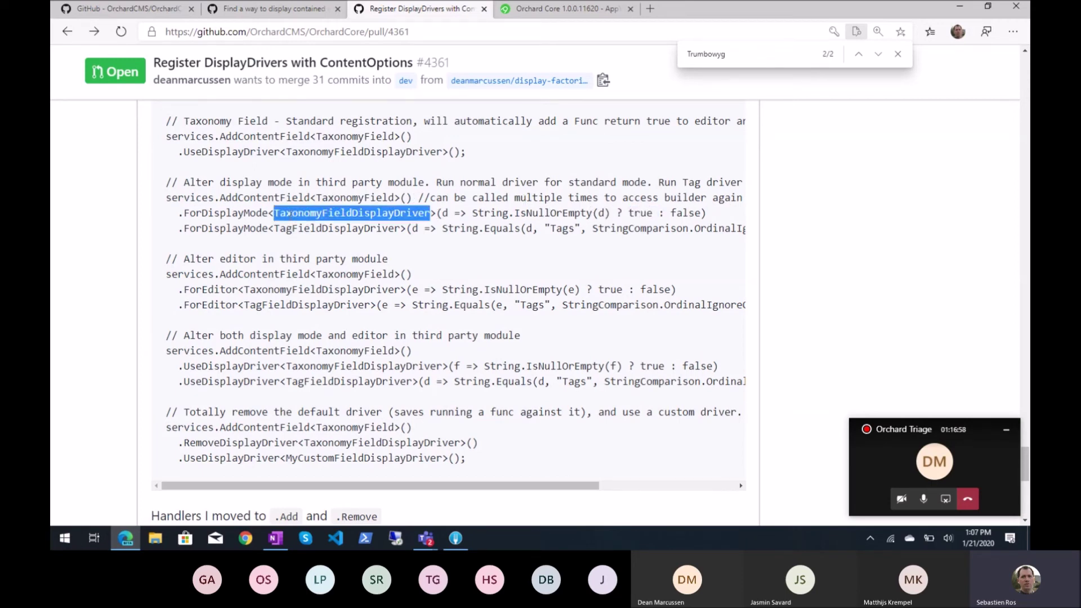
{"action": "double_click", "coordinate": [307, 228]}
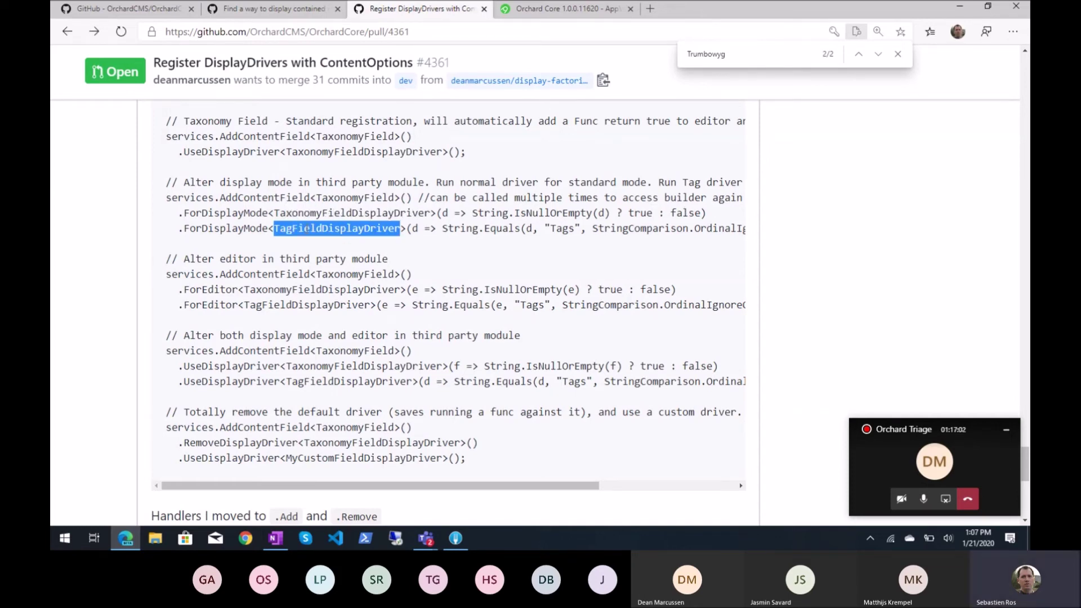
{"action": "double_click", "coordinate": [556, 229]}
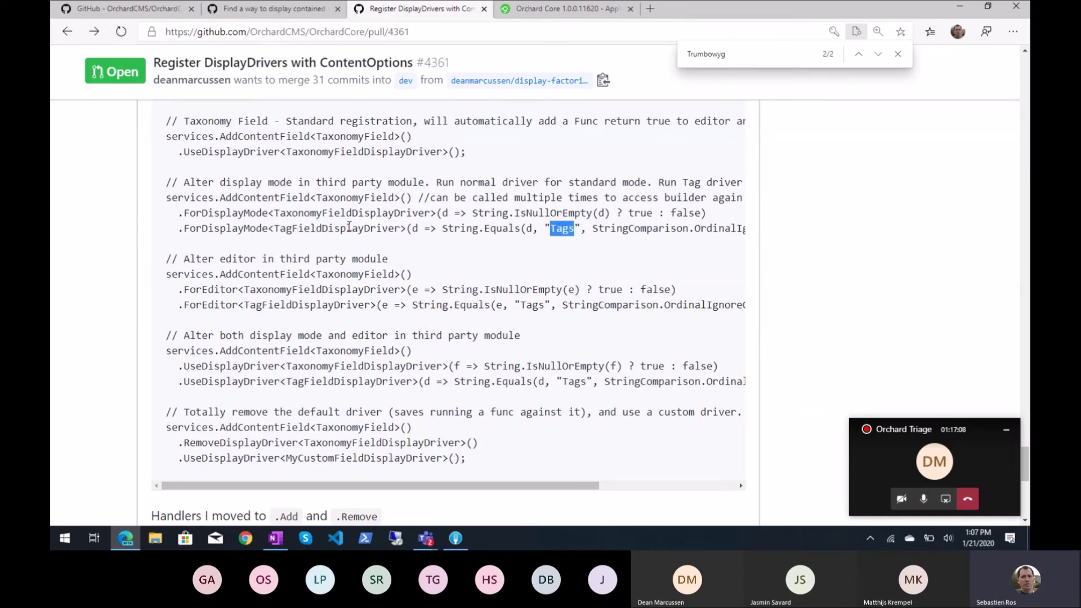
{"action": "scroll", "coordinate": [349, 226], "scroll_direction": "down", "scroll_amount": 1}
{"action": "left_click", "coordinate": [244, 184]}
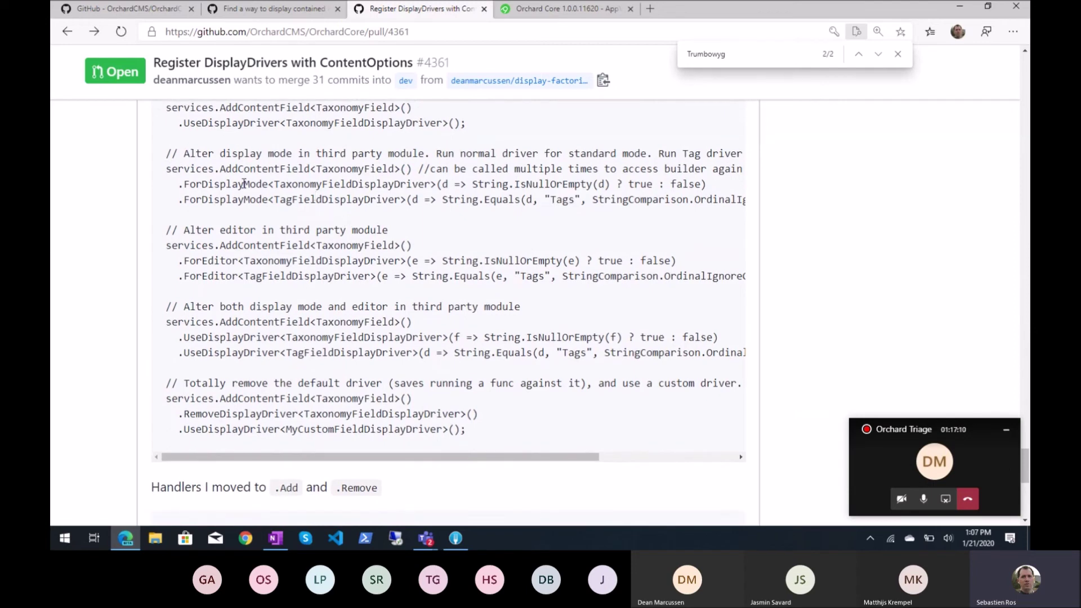
{"action": "double_click", "coordinate": [244, 184]}
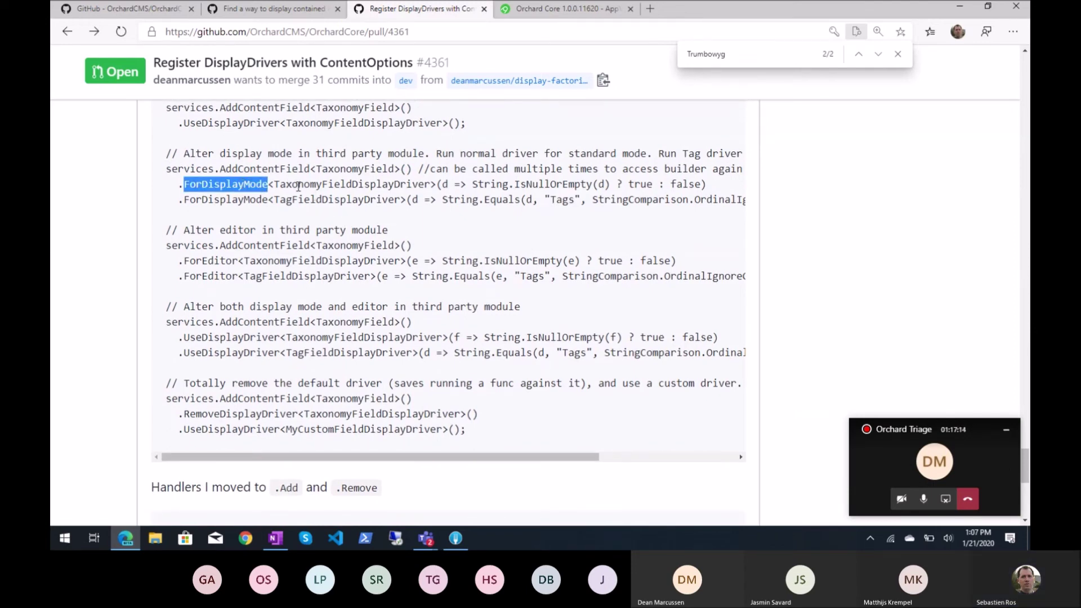
{"action": "double_click", "coordinate": [299, 184]}
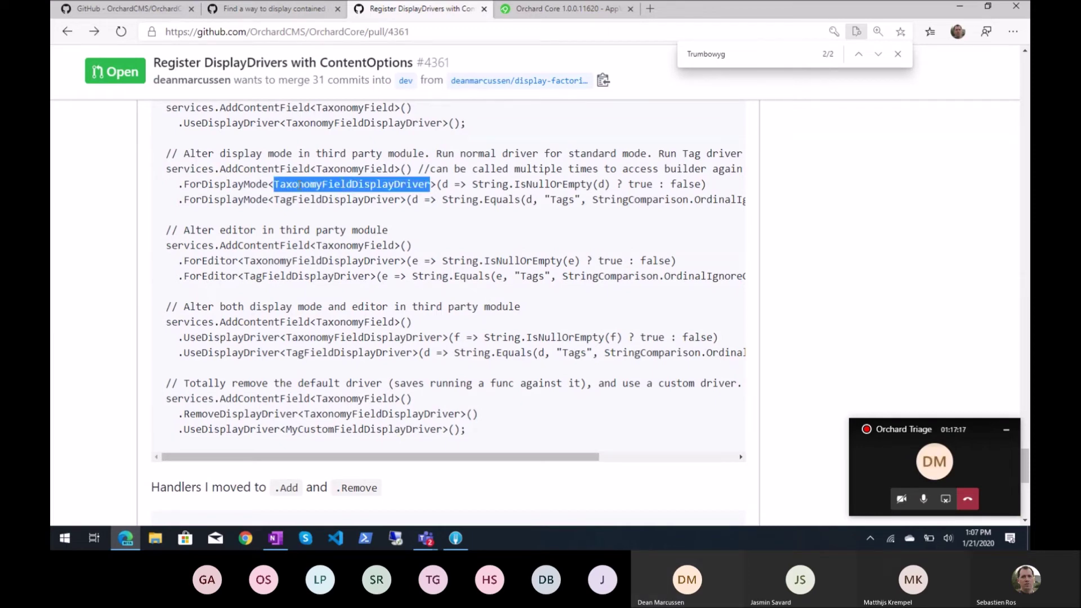
{"action": "left_click_drag", "start_coordinate": [435, 153], "coordinate": [638, 156]}
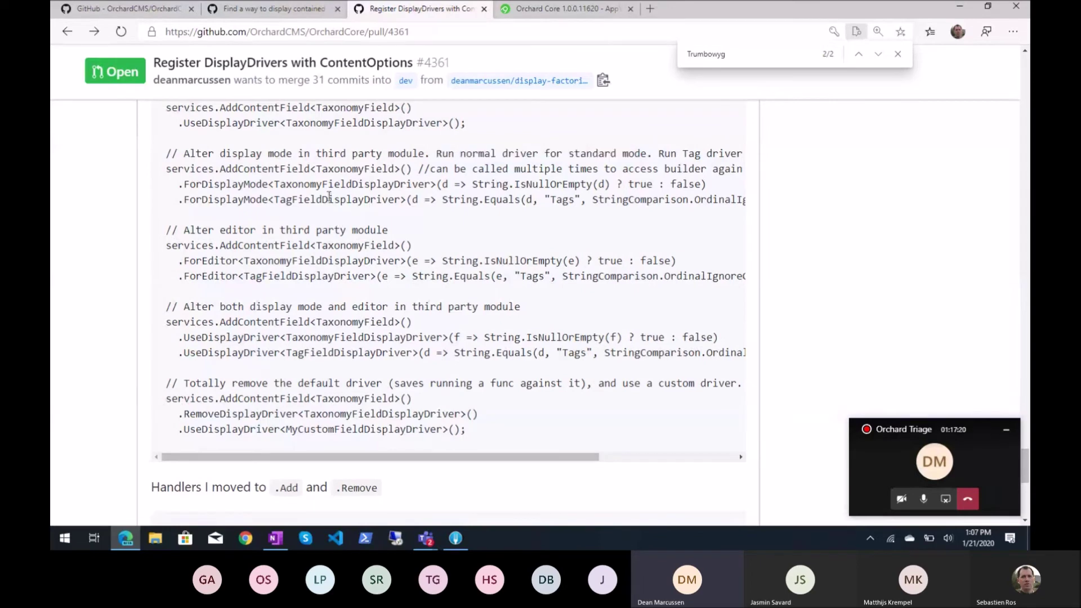
{"action": "double_click", "coordinate": [369, 201]}
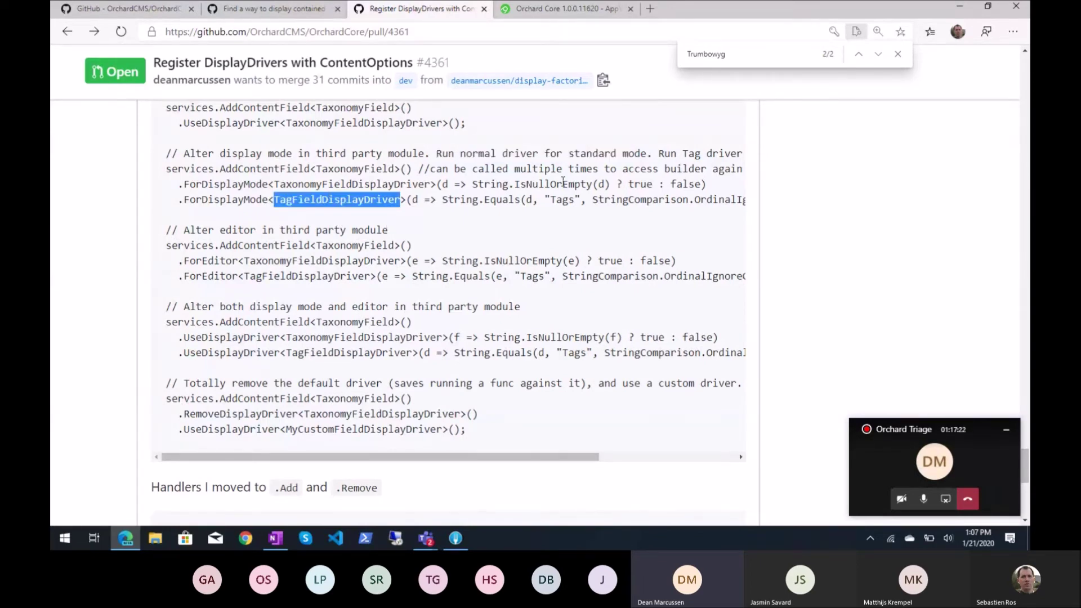
{"action": "double_click", "coordinate": [585, 184]}
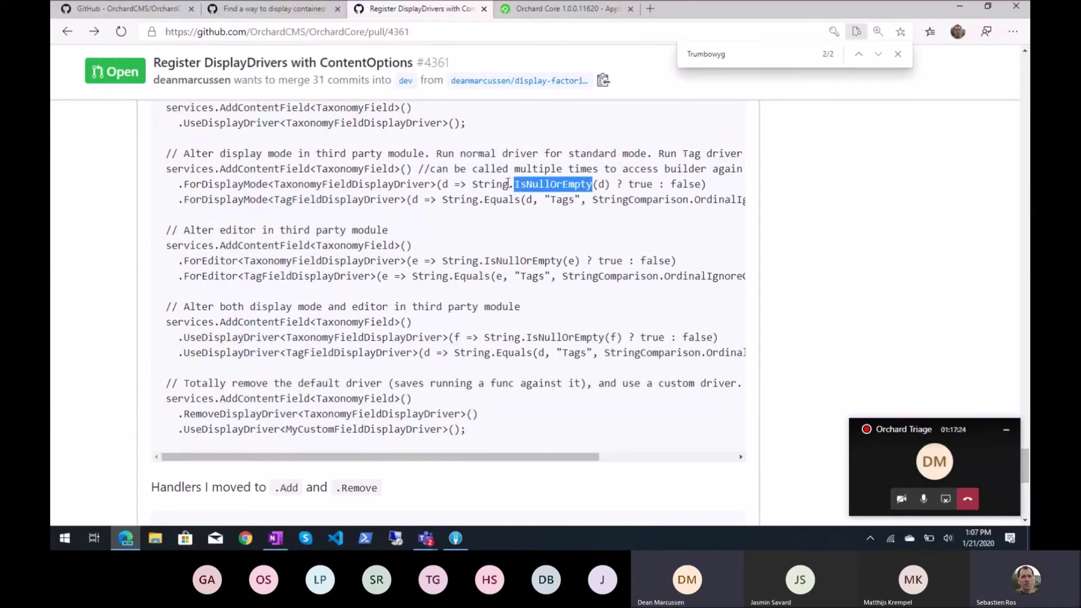
{"action": "left_click_drag", "start_coordinate": [472, 184], "coordinate": [588, 181]}
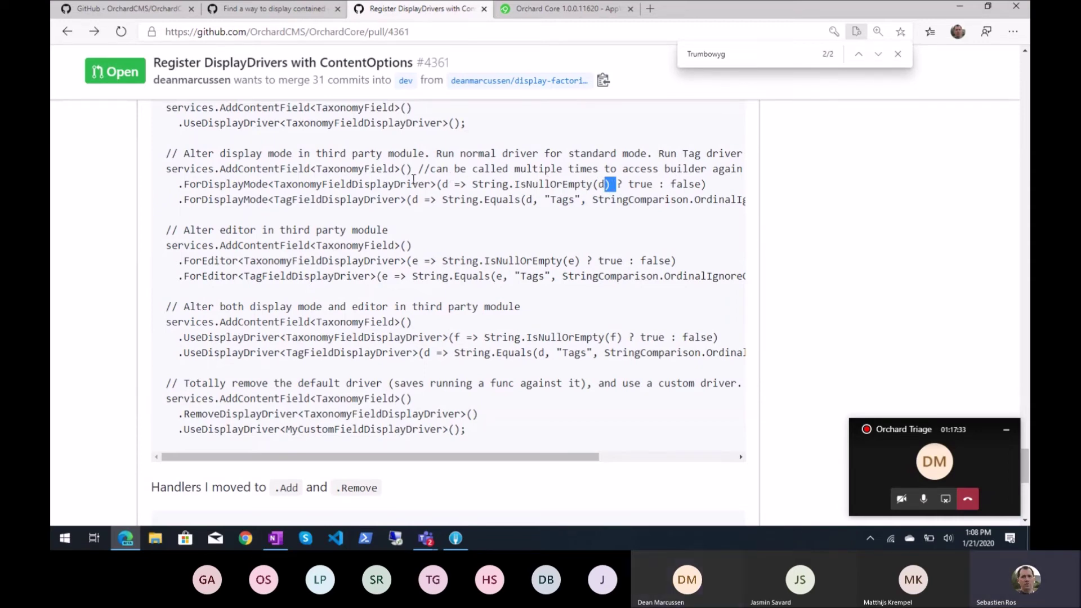
{"action": "double_click", "coordinate": [558, 200]}
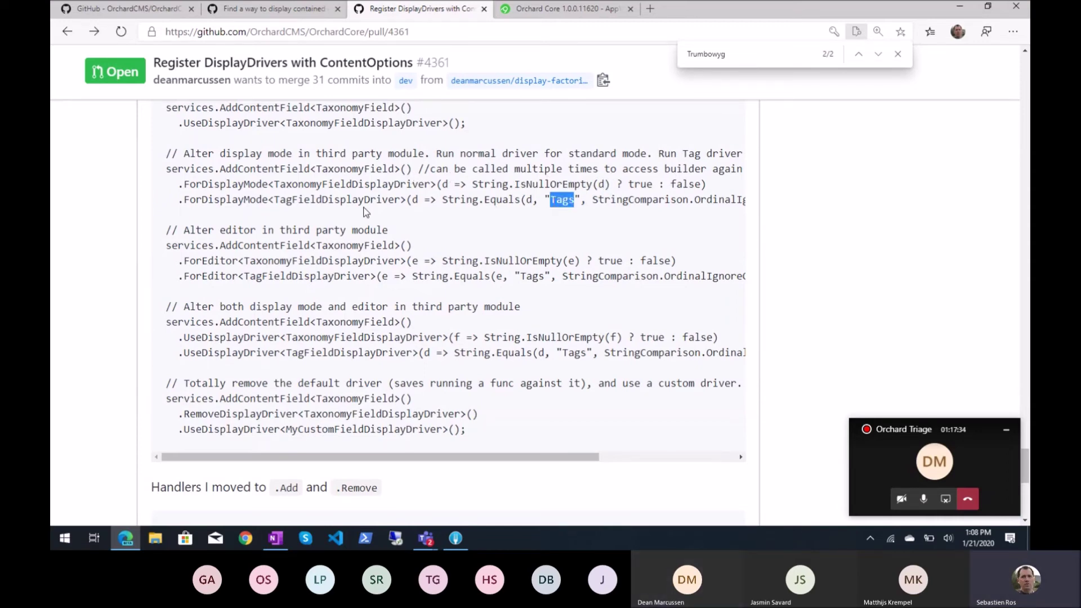
{"action": "double_click", "coordinate": [344, 201]}
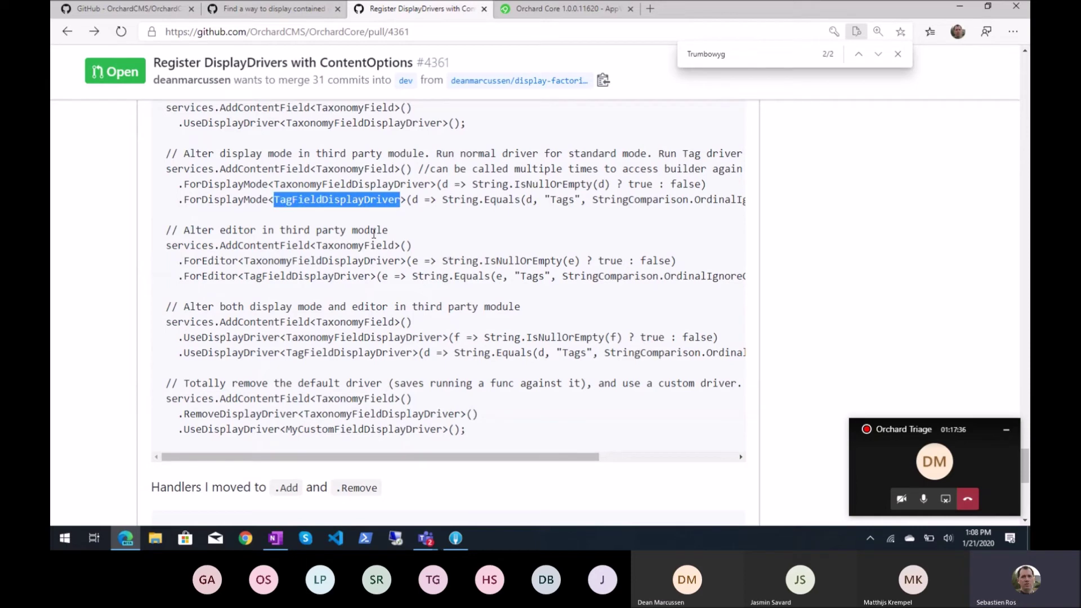
{"action": "left_click", "coordinate": [550, 200]}
{"action": "double_click", "coordinate": [550, 199]}
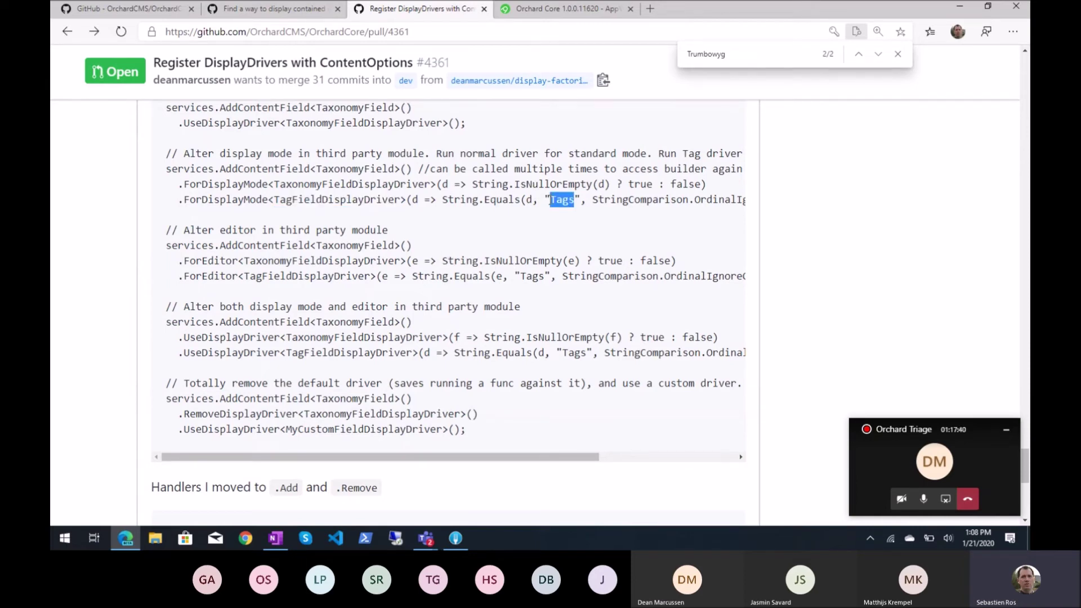
{"action": "left_click", "coordinate": [551, 200]}
{"action": "scroll", "coordinate": [461, 211], "scroll_direction": "down", "scroll_amount": 3}
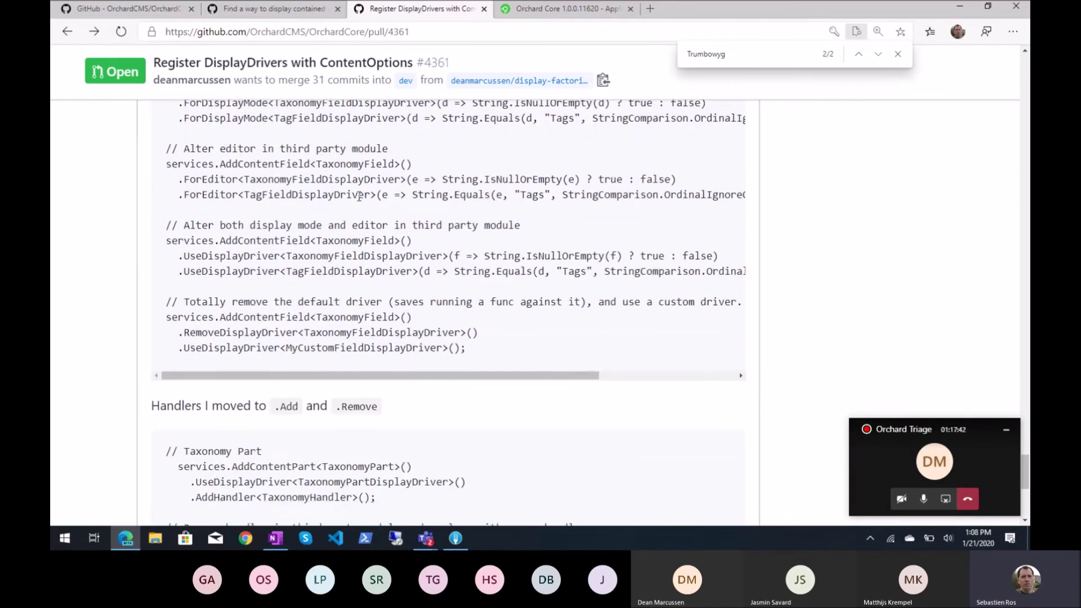
{"action": "double_click", "coordinate": [217, 180]}
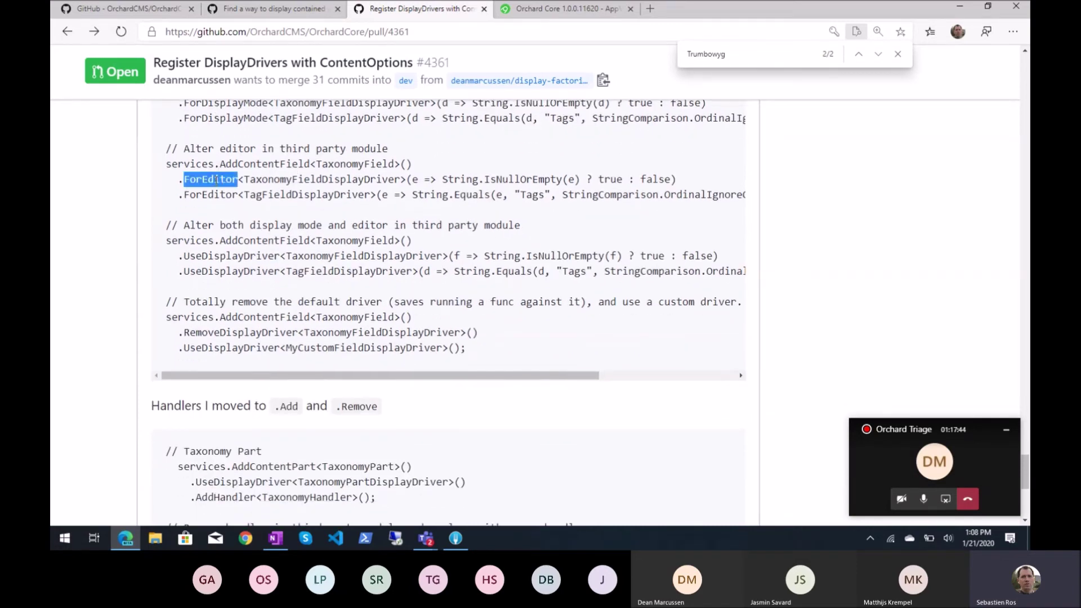
{"action": "scroll", "coordinate": [316, 163], "scroll_direction": "up", "scroll_amount": 1}
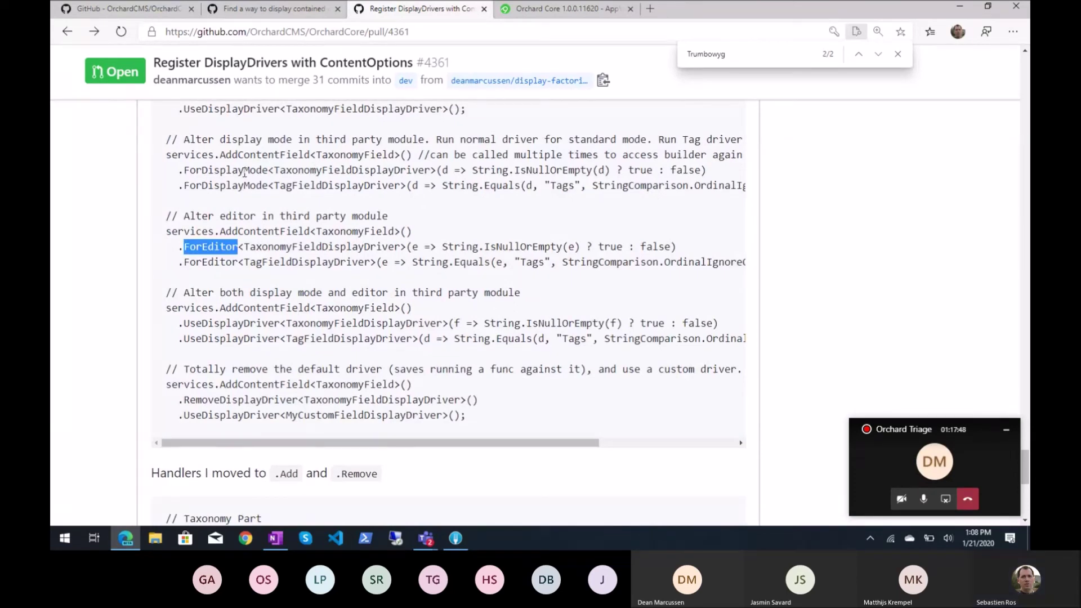
{"action": "left_click_drag", "start_coordinate": [202, 172], "coordinate": [268, 172]}
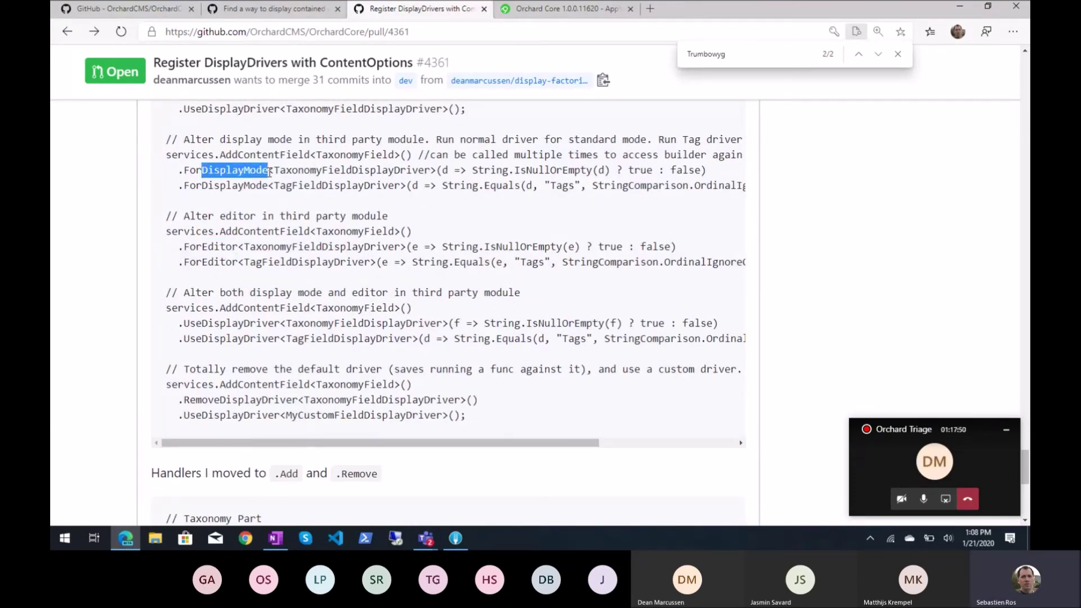
{"action": "left_click_drag", "start_coordinate": [196, 246], "coordinate": [239, 247]}
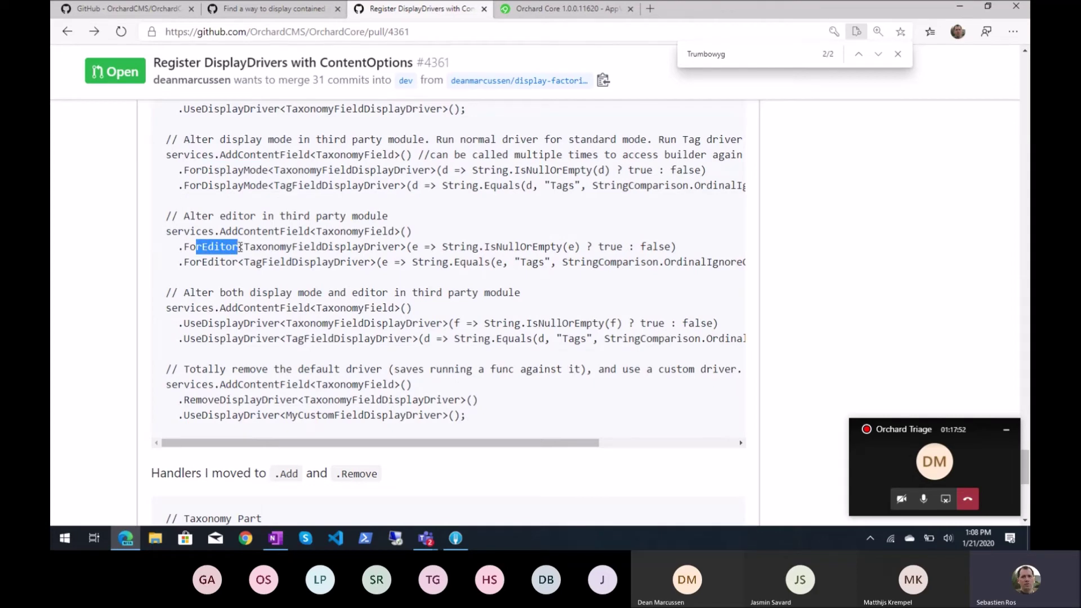
{"action": "left_click", "coordinate": [240, 246]}
{"action": "scroll", "coordinate": [259, 276], "scroll_direction": "down", "scroll_amount": 1}
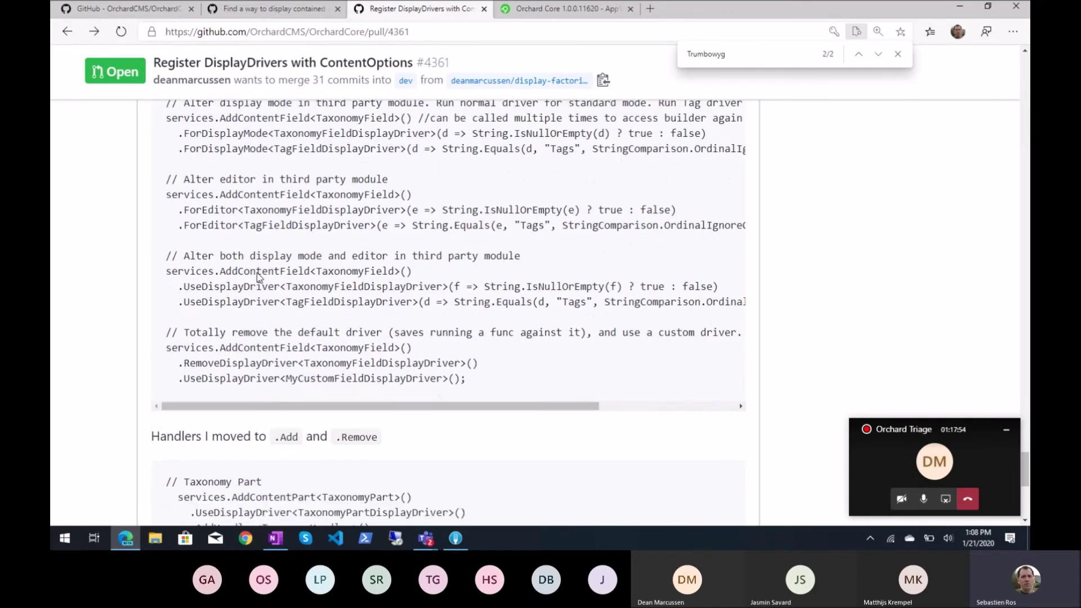
{"action": "scroll", "coordinate": [258, 276], "scroll_direction": "down", "scroll_amount": 1}
{"action": "scroll", "coordinate": [259, 276], "scroll_direction": "up", "scroll_amount": 1}
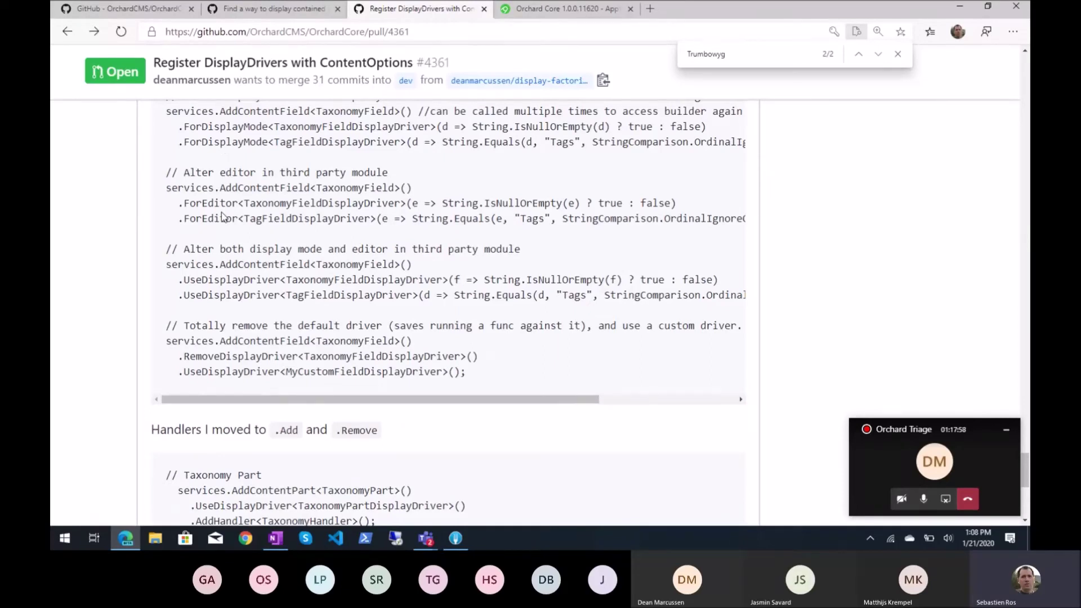
{"action": "double_click", "coordinate": [214, 127]}
{"action": "double_click", "coordinate": [216, 202]}
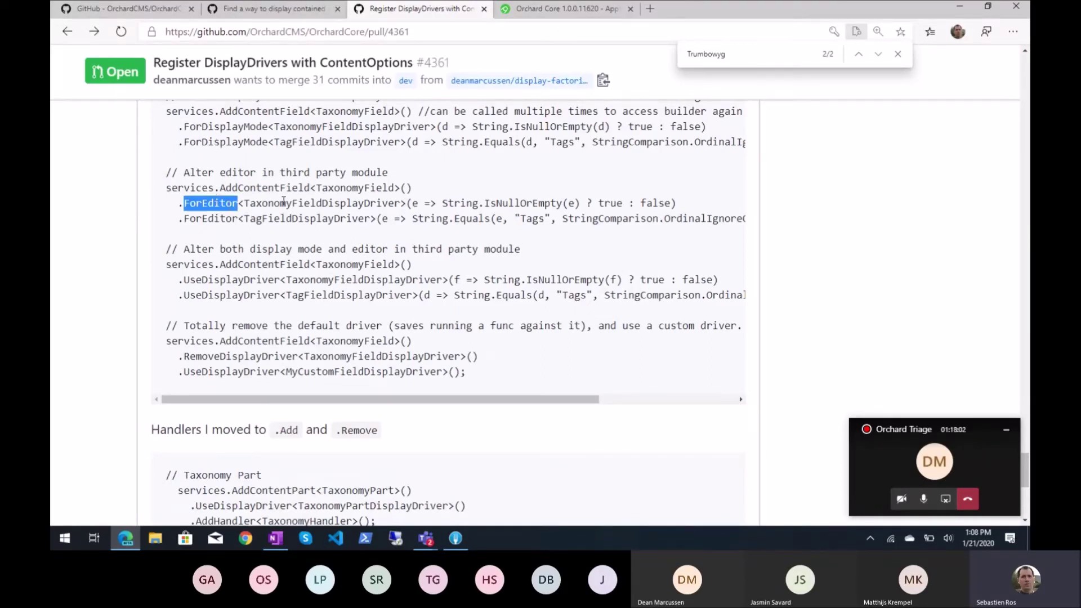
{"action": "scroll", "coordinate": [309, 217], "scroll_direction": "down", "scroll_amount": 1}
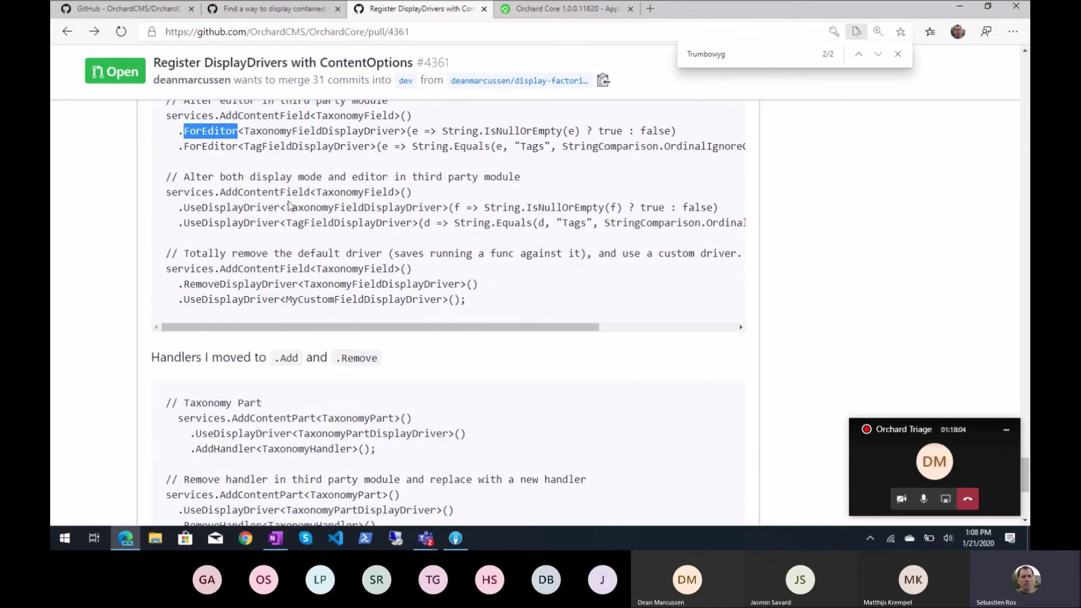
{"action": "double_click", "coordinate": [254, 192]}
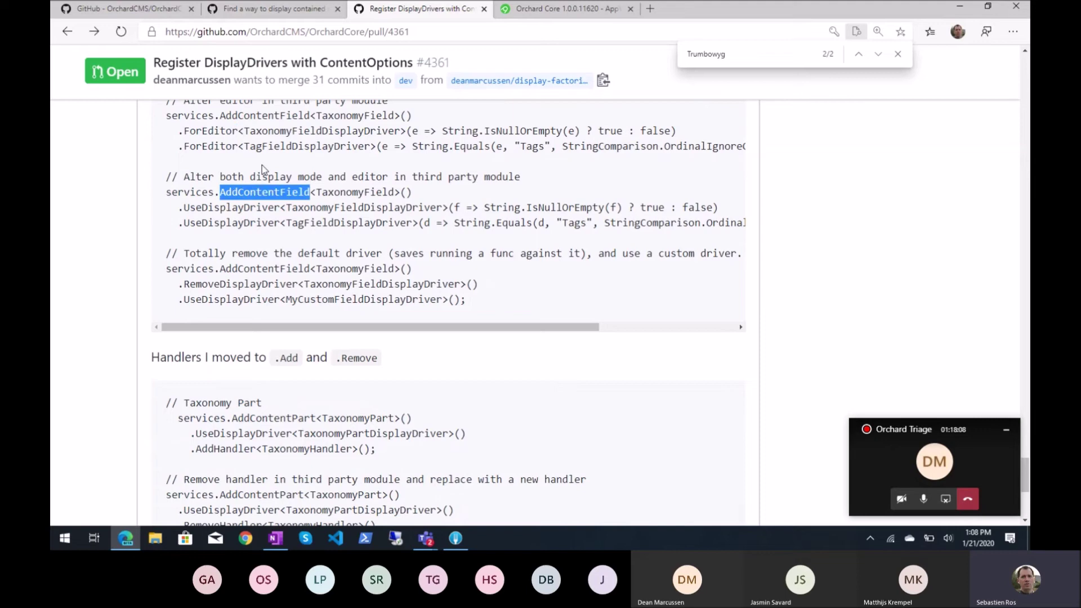
{"action": "double_click", "coordinate": [242, 208]}
{"action": "scroll", "coordinate": [262, 220], "scroll_direction": "up", "scroll_amount": 3}
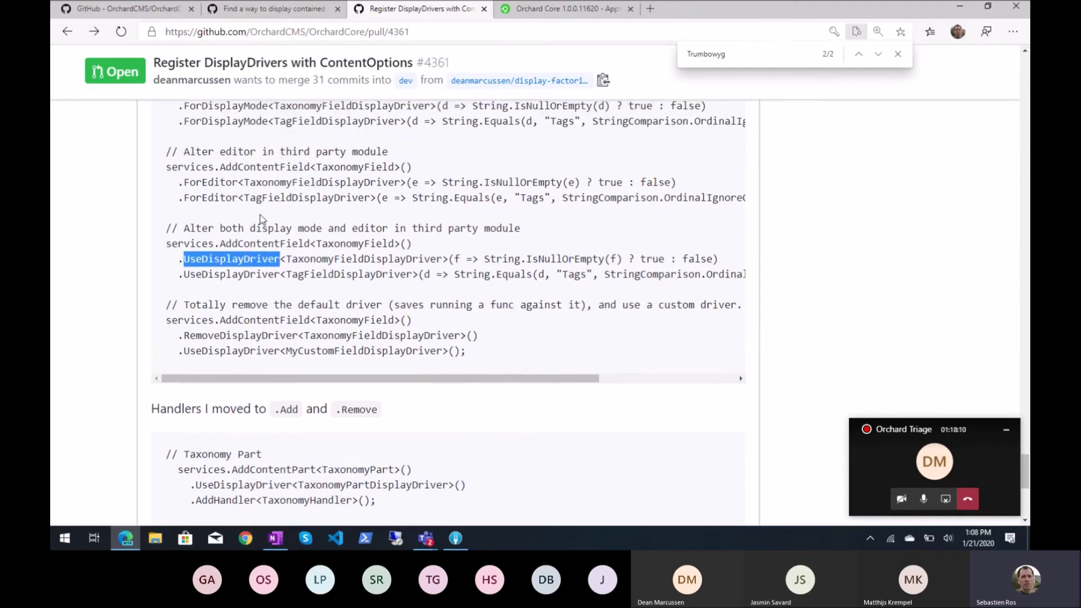
{"action": "scroll", "coordinate": [261, 220], "scroll_direction": "down", "scroll_amount": 3}
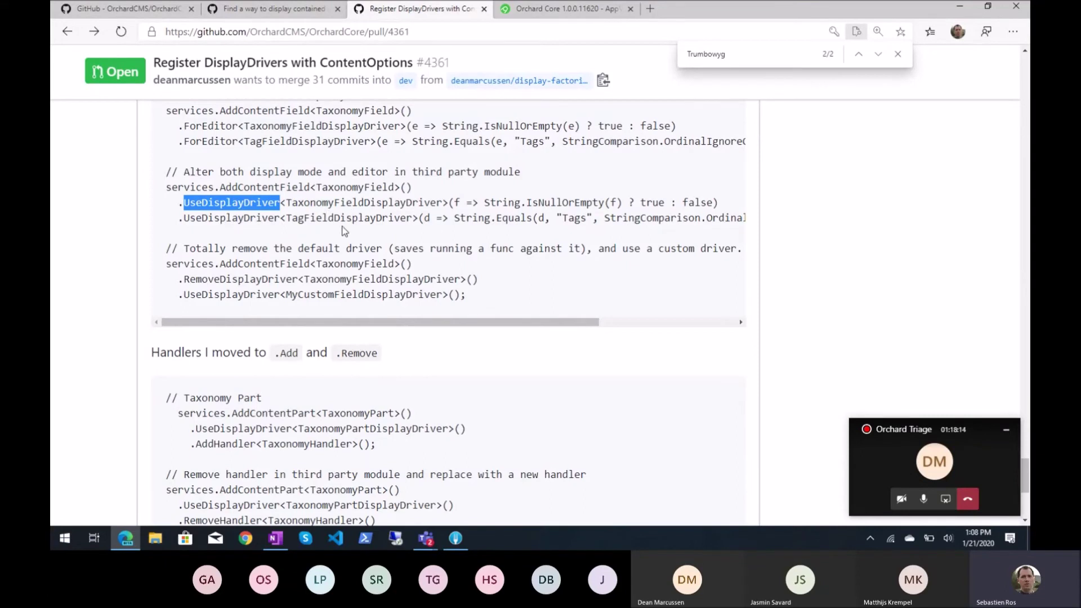
{"action": "left_click", "coordinate": [459, 221]}
{"action": "left_click_drag", "start_coordinate": [459, 221], "coordinate": [501, 219]}
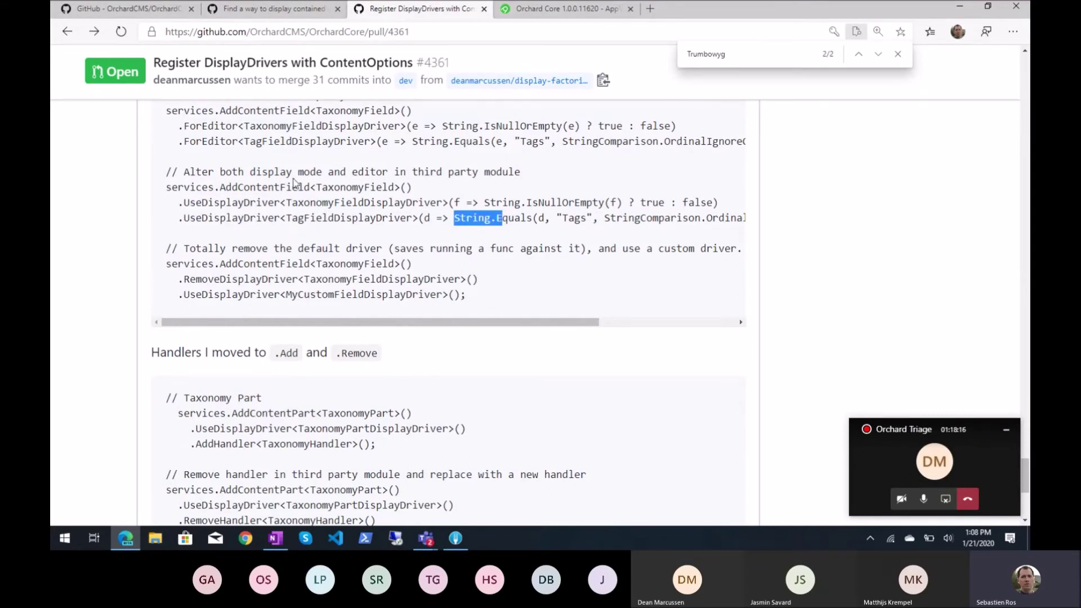
{"action": "double_click", "coordinate": [507, 172]}
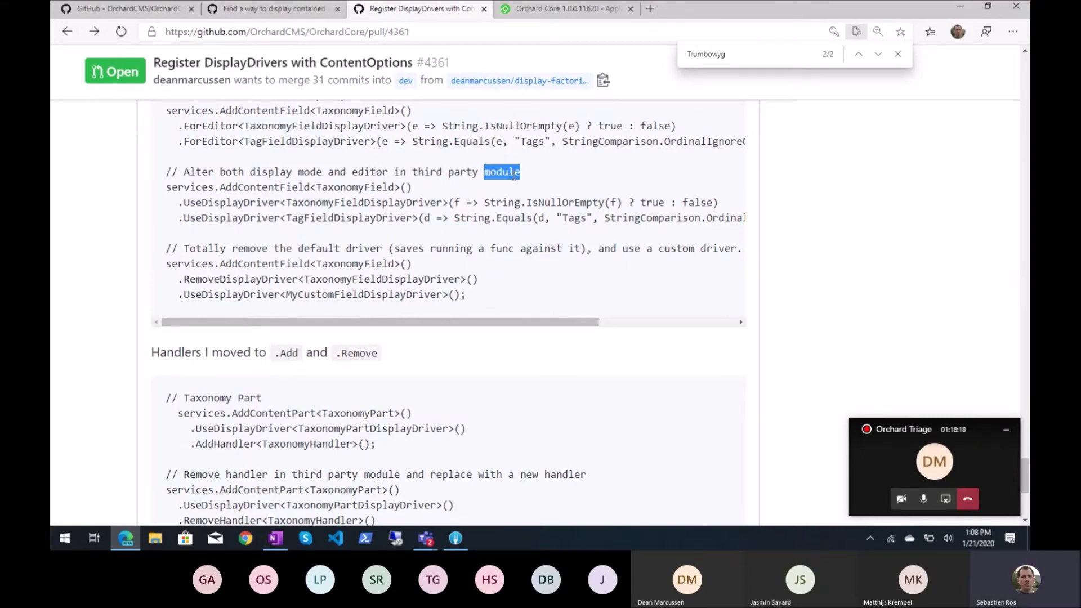
{"action": "scroll", "coordinate": [522, 233], "scroll_direction": "up", "scroll_amount": 2}
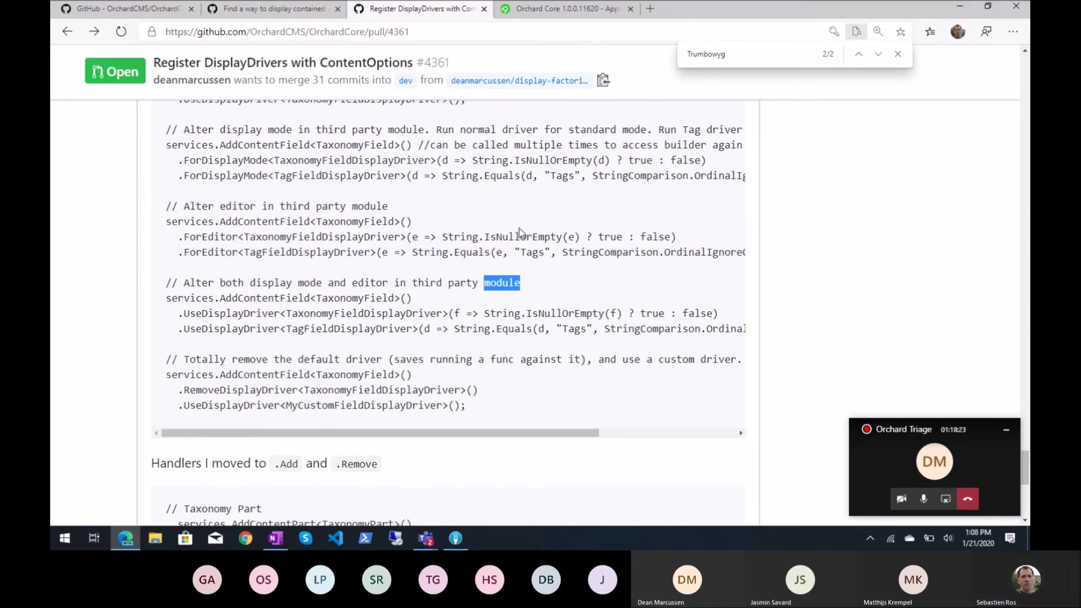
{"action": "double_click", "coordinate": [239, 160]}
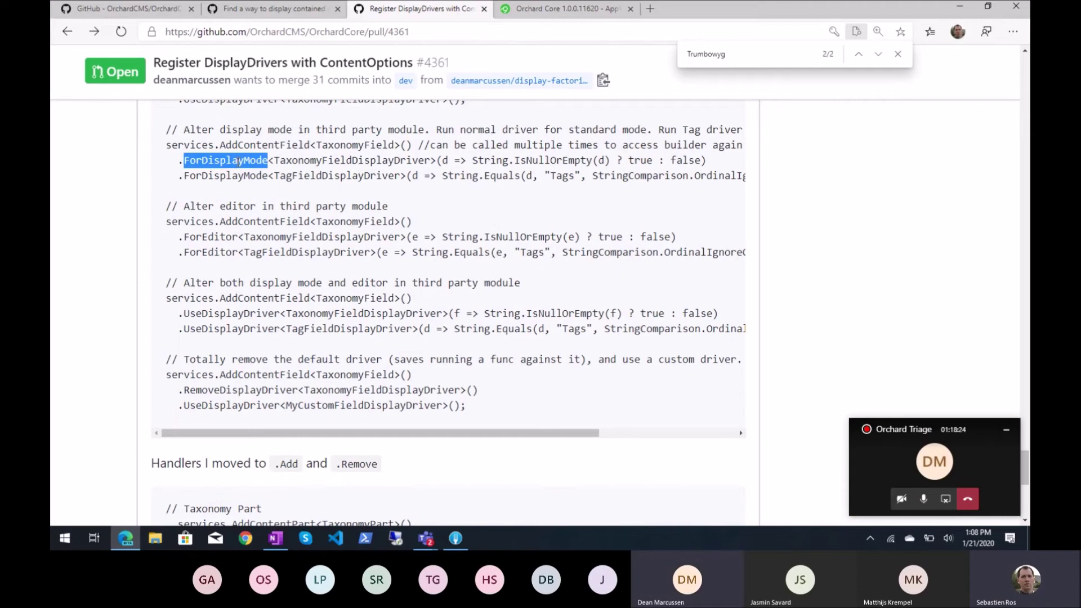
{"action": "double_click", "coordinate": [232, 314]}
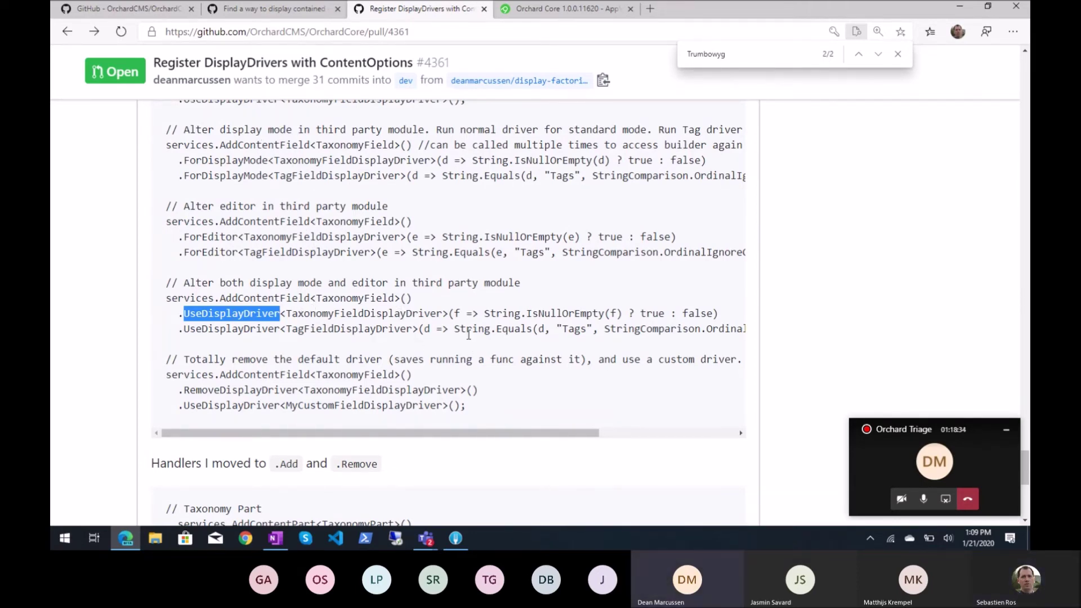
{"action": "scroll", "coordinate": [469, 334], "scroll_direction": "right", "scroll_amount": 3}
{"action": "scroll", "coordinate": [469, 334], "scroll_direction": "left", "scroll_amount": 3}
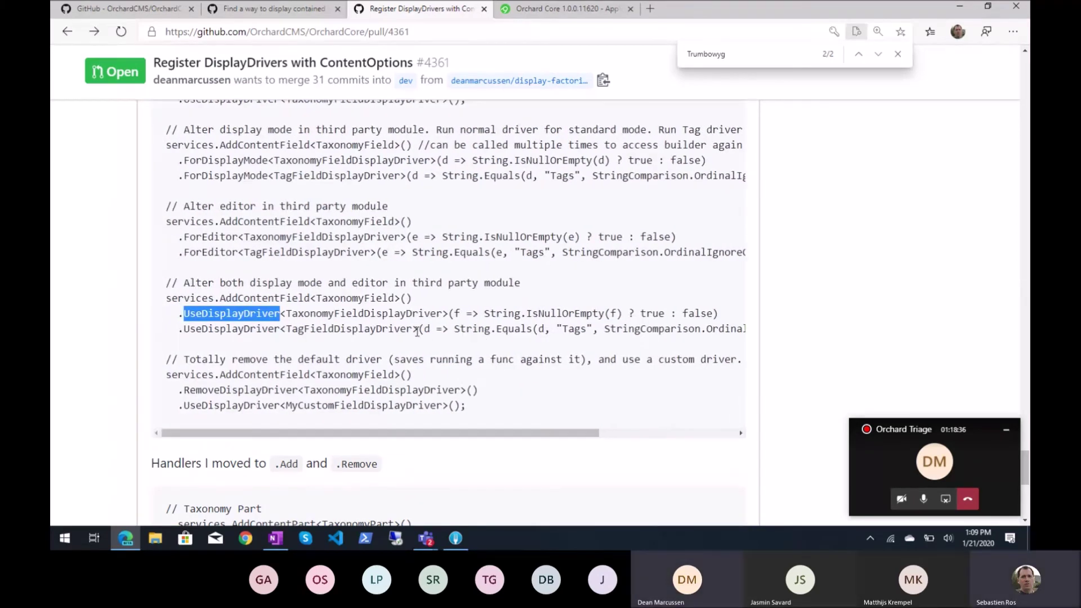
{"action": "double_click", "coordinate": [243, 332]}
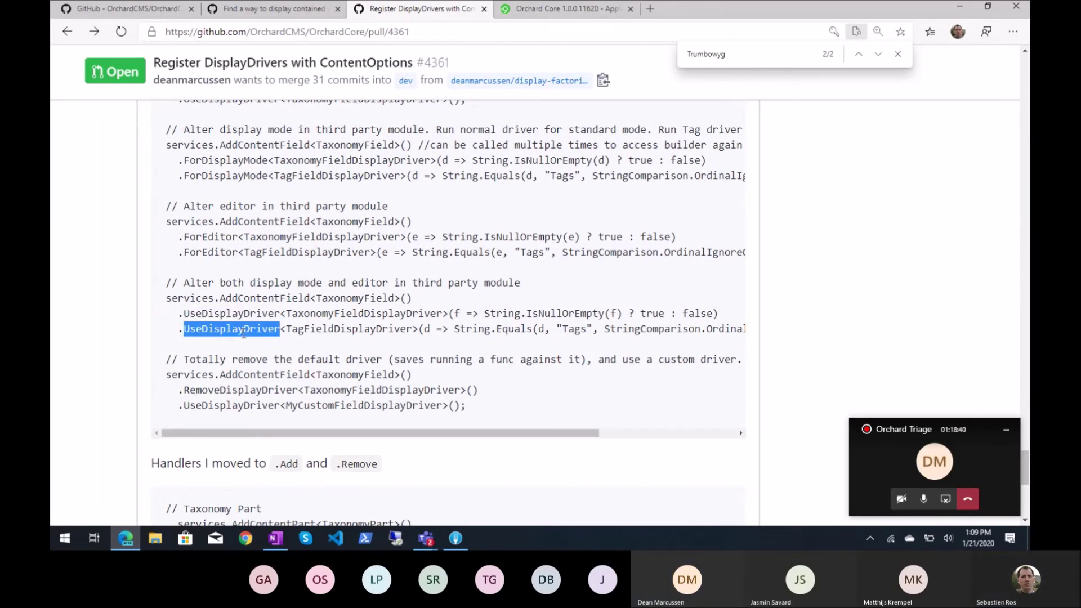
{"action": "scroll", "coordinate": [371, 314], "scroll_direction": "down", "scroll_amount": 2}
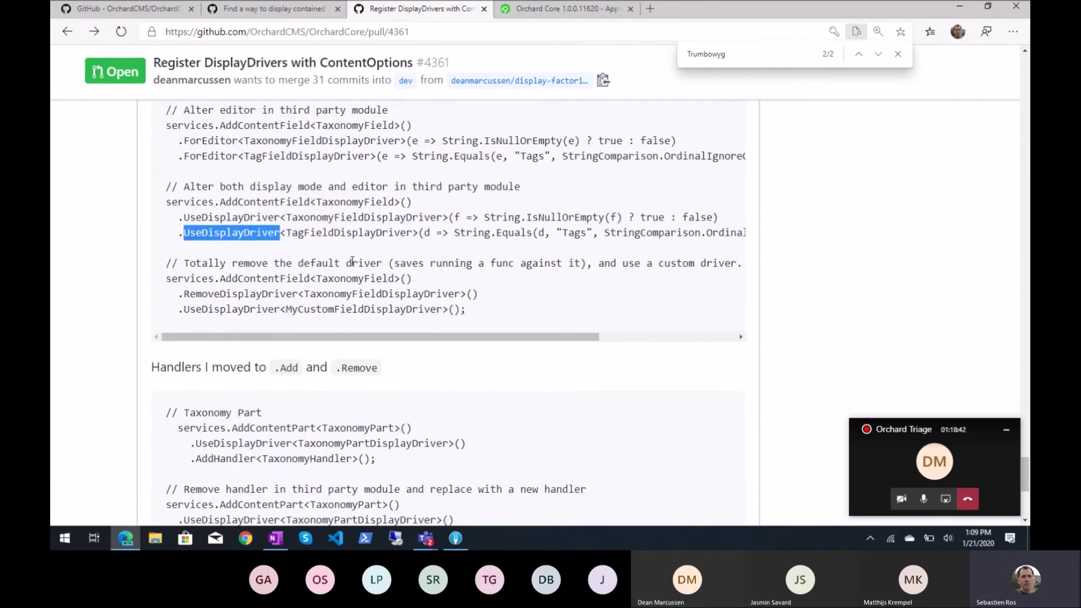
{"action": "double_click", "coordinate": [218, 292]}
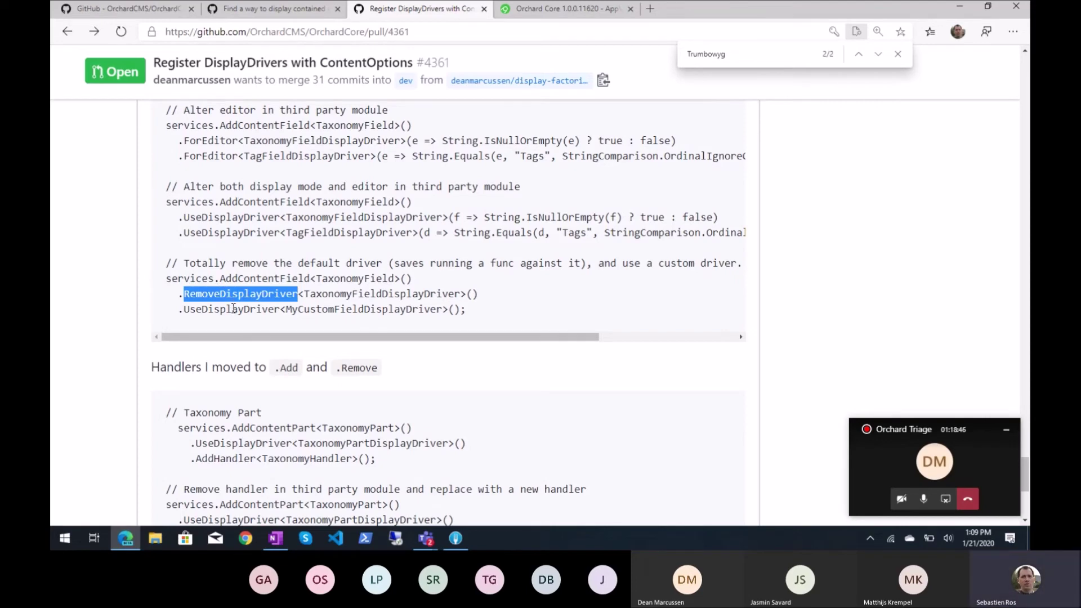
{"action": "double_click", "coordinate": [234, 308]}
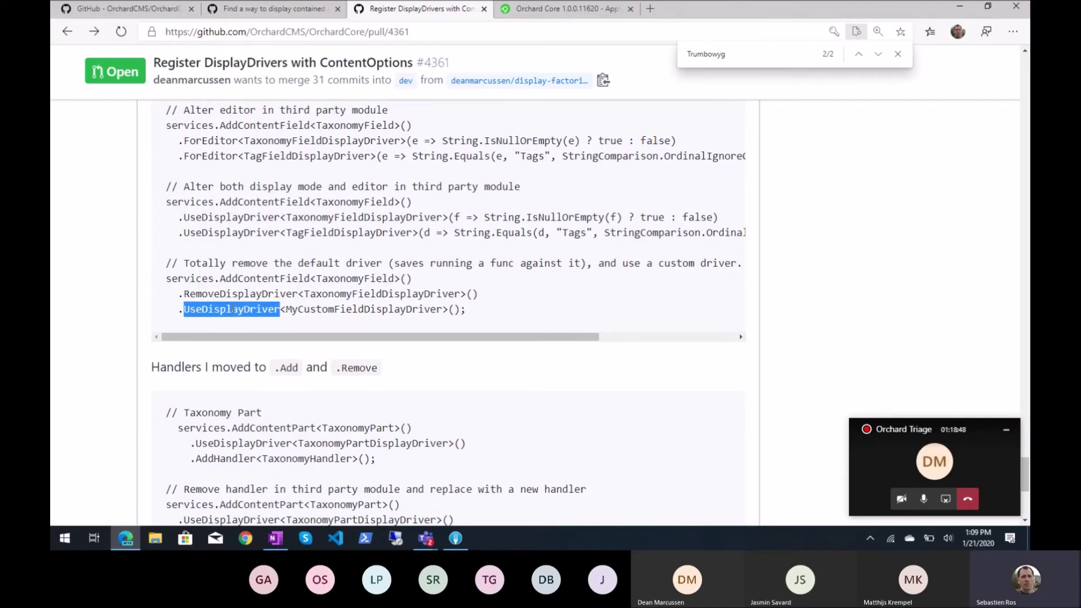
{"action": "double_click", "coordinate": [219, 292]}
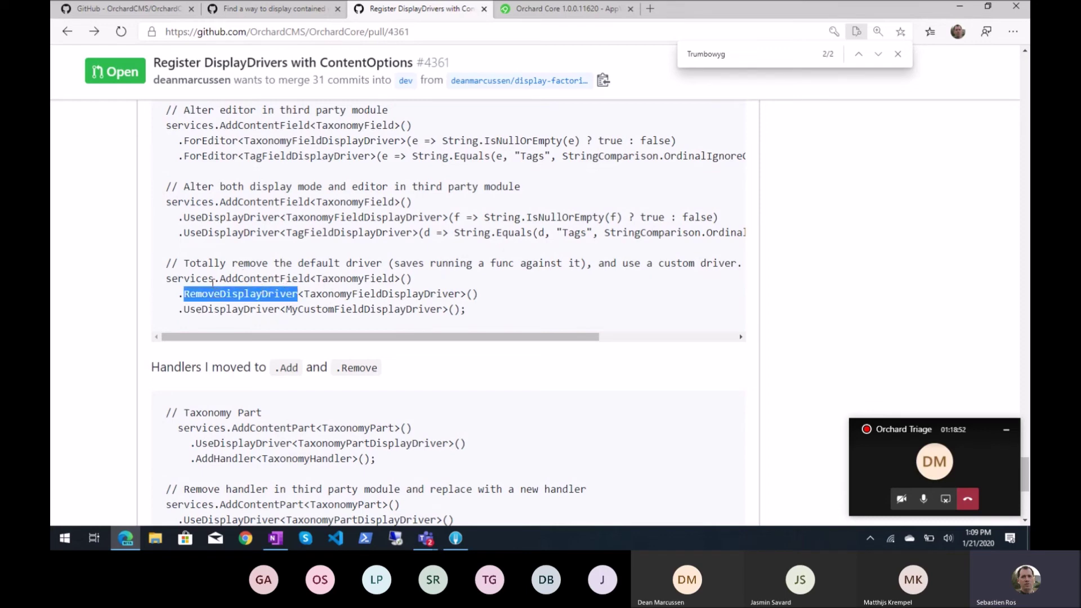
{"action": "scroll", "coordinate": [355, 248], "scroll_direction": "down", "scroll_amount": 2}
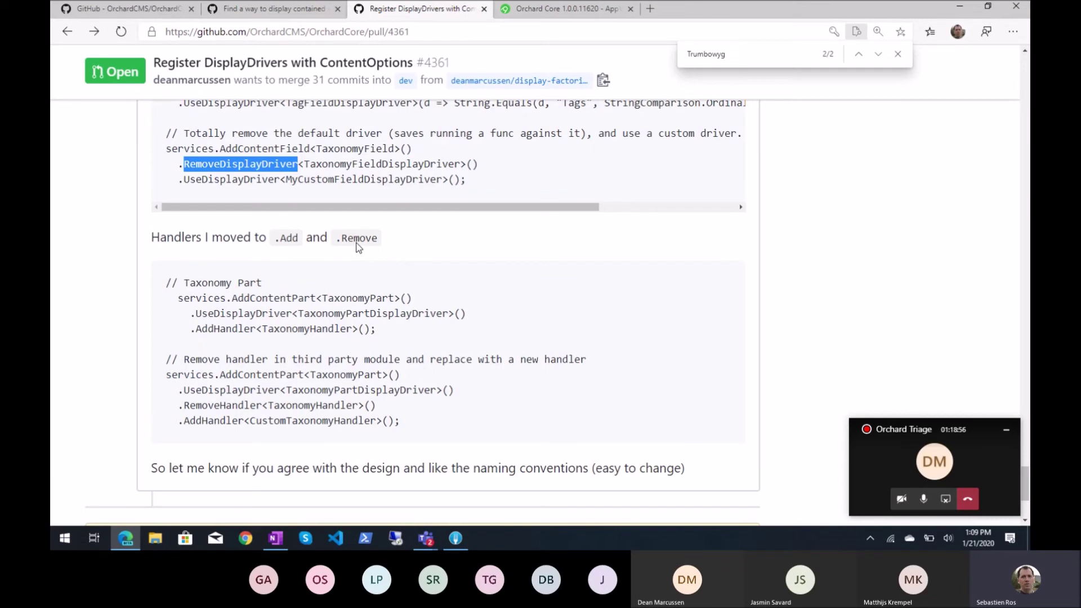
{"action": "scroll", "coordinate": [357, 248], "scroll_direction": "down", "scroll_amount": 2}
{"action": "scroll", "coordinate": [357, 247], "scroll_direction": "up", "scroll_amount": 1}
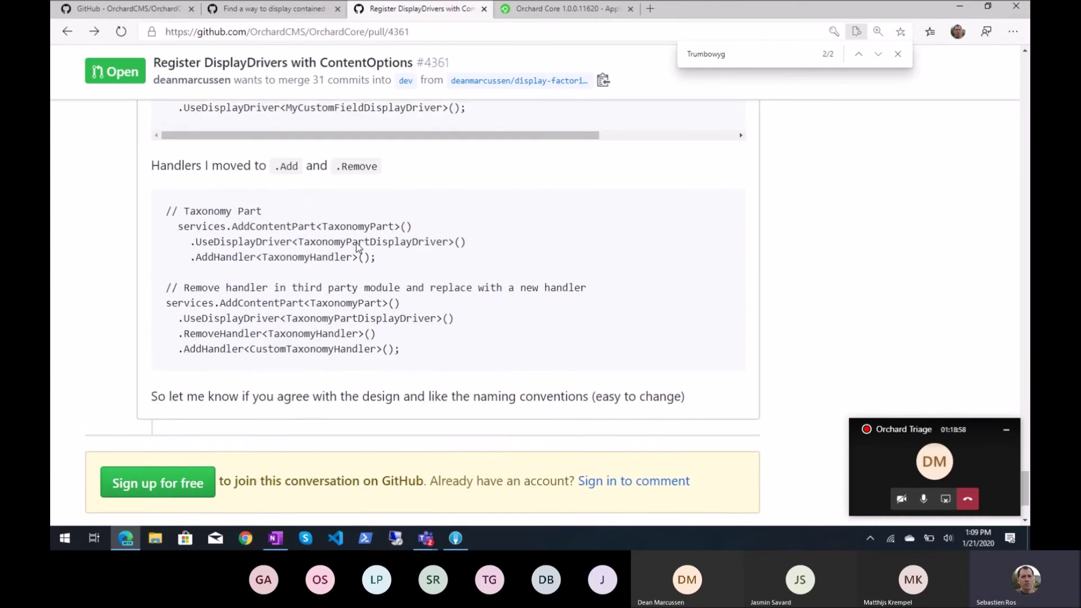
{"action": "scroll", "coordinate": [357, 247], "scroll_direction": "up", "scroll_amount": 4}
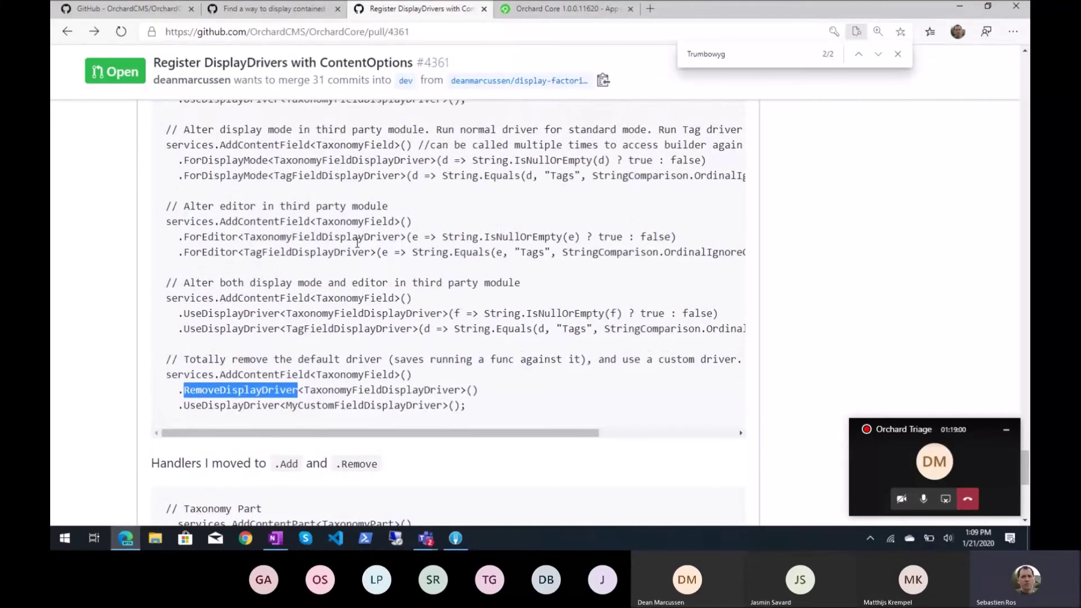
{"action": "scroll", "coordinate": [357, 243], "scroll_direction": "down", "scroll_amount": 1}
{"action": "double_click", "coordinate": [255, 313]}
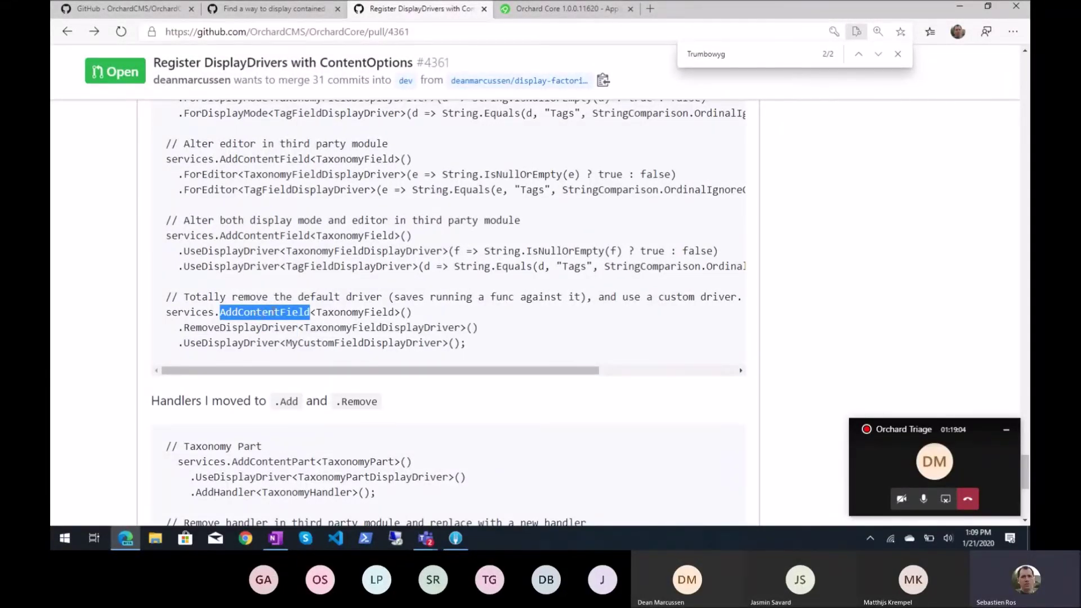
{"action": "left_click", "coordinate": [270, 313]}
{"action": "double_click", "coordinate": [270, 313]}
{"action": "double_click", "coordinate": [274, 328]}
{"action": "double_click", "coordinate": [269, 343]}
{"action": "scroll", "coordinate": [350, 263], "scroll_direction": "up", "scroll_amount": 1}
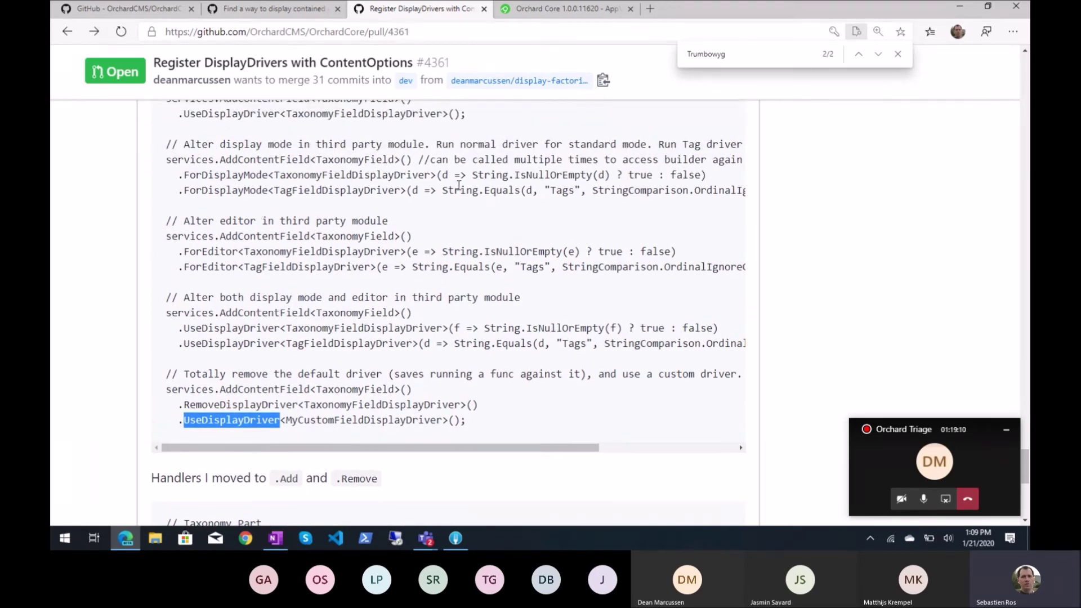
{"action": "left_click_drag", "start_coordinate": [443, 190], "coordinate": [574, 191]}
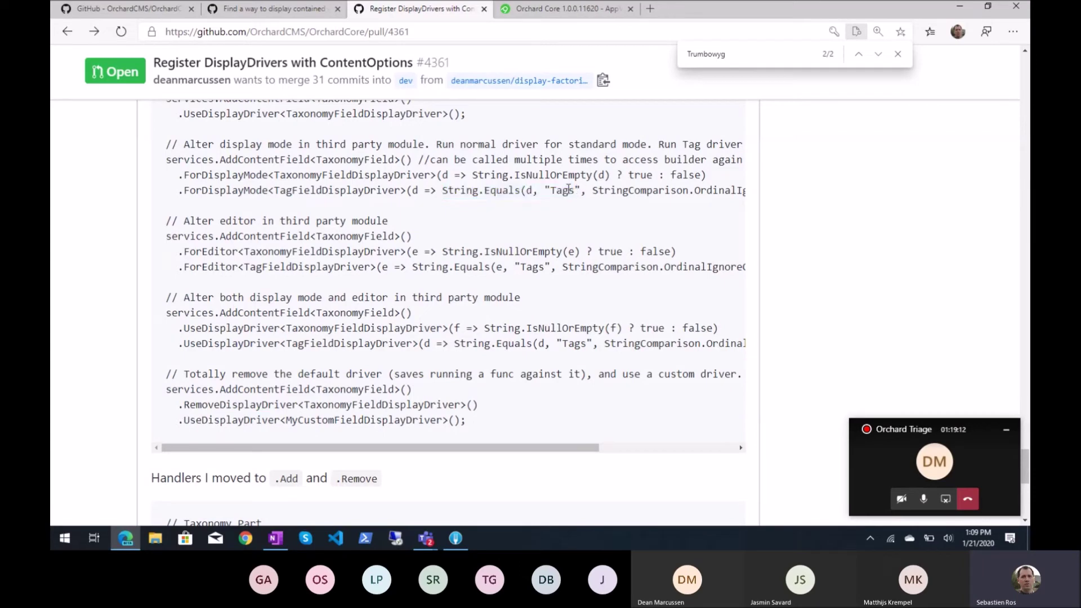
{"action": "double_click", "coordinate": [562, 190]}
{"action": "left_click_drag", "start_coordinate": [411, 191], "coordinate": [419, 191]}
{"action": "left_click", "coordinate": [416, 192]}
{"action": "left_click_drag", "start_coordinate": [413, 193], "coordinate": [420, 192]}
{"action": "double_click", "coordinate": [459, 191]}
{"action": "left_click", "coordinate": [509, 194]}
{"action": "scroll", "coordinate": [515, 245], "scroll_direction": "up", "scroll_amount": 3}
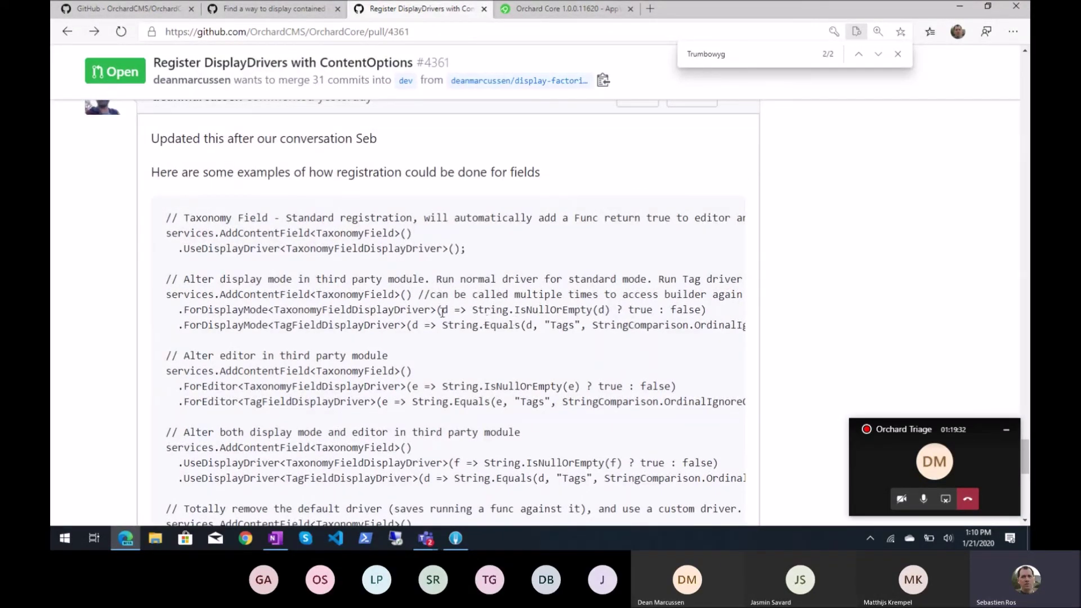
{"action": "scroll", "coordinate": [478, 280], "scroll_direction": "up", "scroll_amount": 2}
{"action": "scroll", "coordinate": [478, 280], "scroll_direction": "down", "scroll_amount": 2}
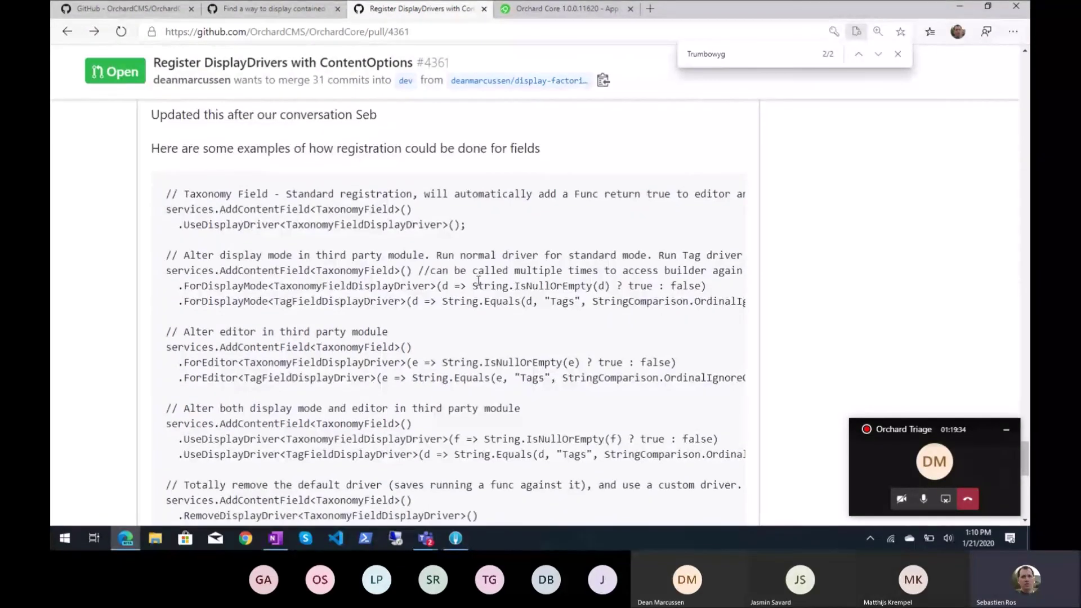
{"action": "scroll", "coordinate": [478, 280], "scroll_direction": "down", "scroll_amount": 2}
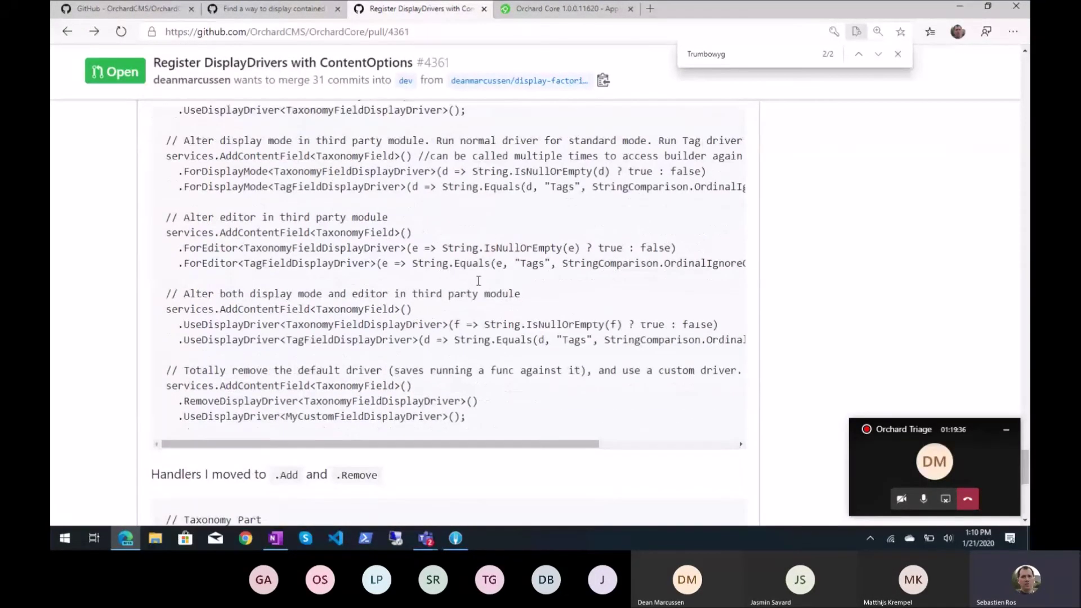
{"action": "scroll", "coordinate": [478, 280], "scroll_direction": "down", "scroll_amount": 10}
{"action": "scroll", "coordinate": [478, 280], "scroll_direction": "up", "scroll_amount": 7}
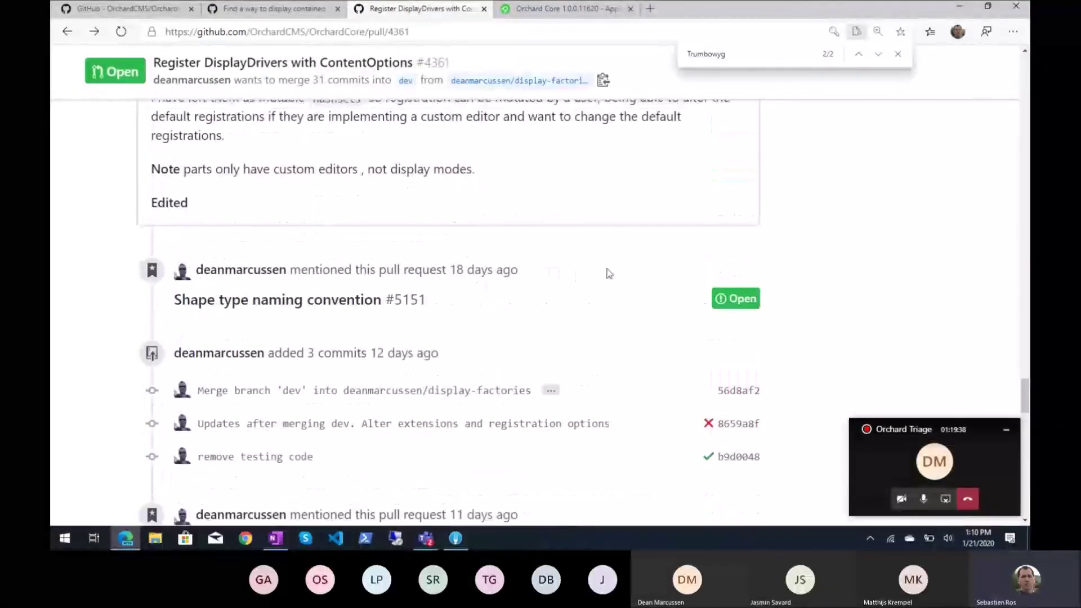
{"action": "scroll", "coordinate": [610, 273], "scroll_direction": "up", "scroll_amount": 12}
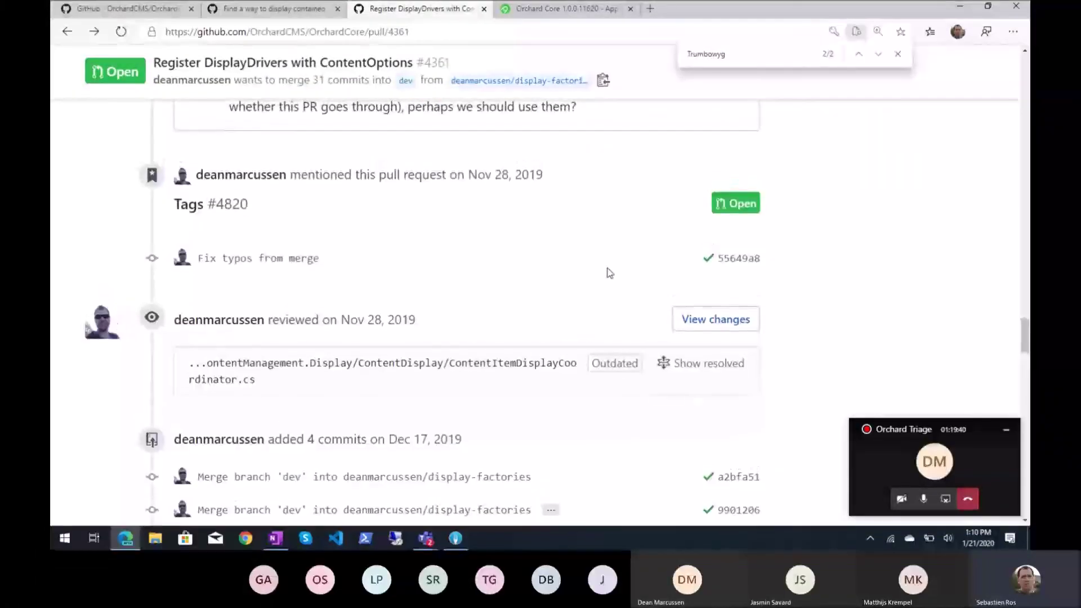
{"action": "scroll", "coordinate": [610, 273], "scroll_direction": "down", "scroll_amount": 5}
{"action": "scroll", "coordinate": [610, 273], "scroll_direction": "down", "scroll_amount": 15}
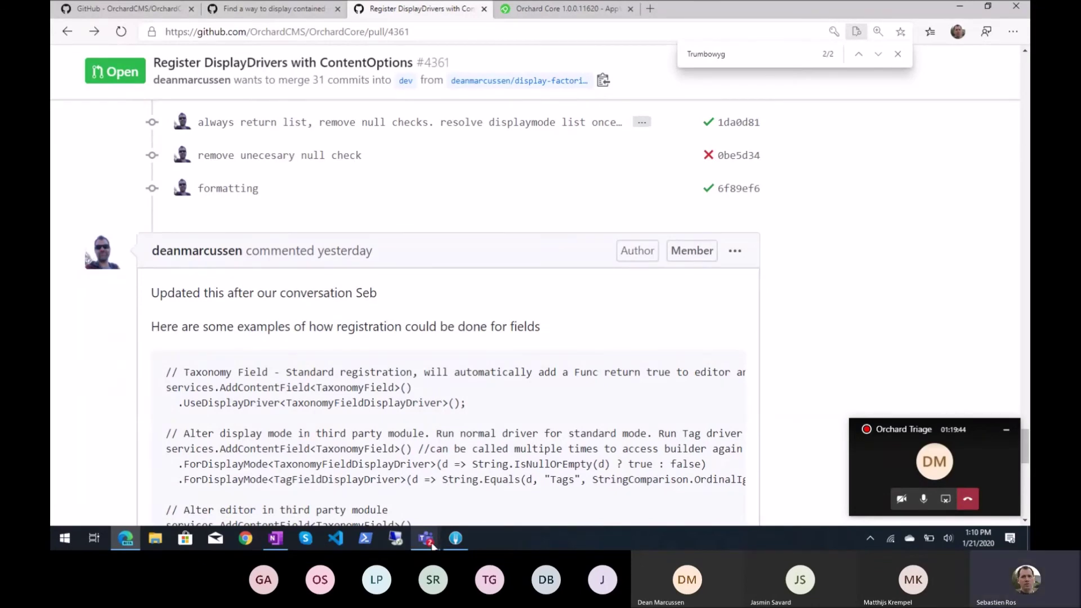
{"action": "mouse_move", "coordinate": [426, 539]}
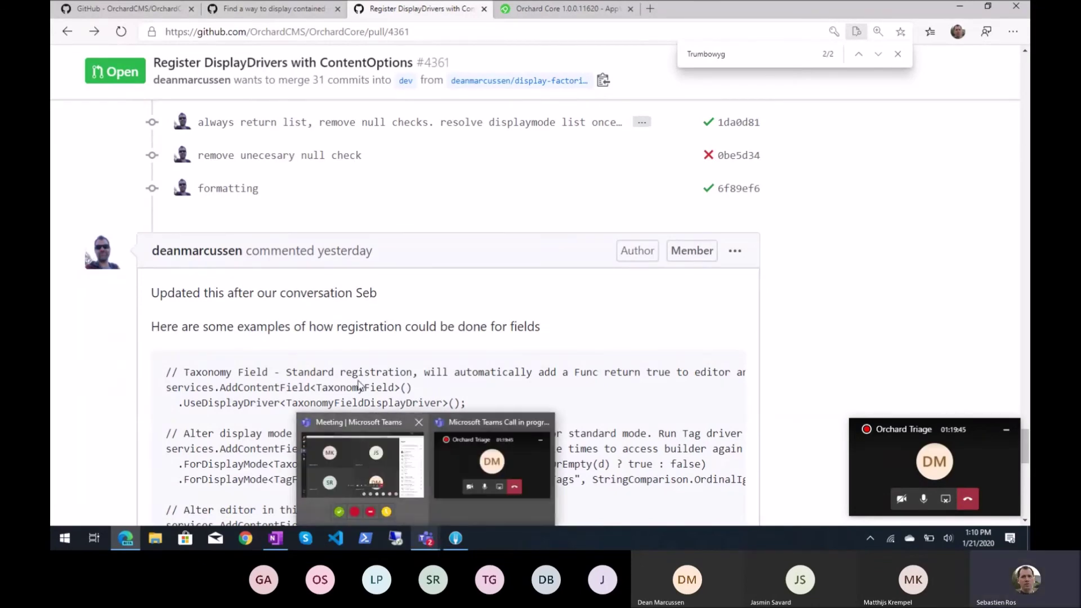
{"action": "scroll", "coordinate": [287, 53], "scroll_direction": "up", "scroll_amount": 10}
Go back to the filtered open pull requests list, then switch to Teams with the meeting chat shown
{"action": "left_click", "coordinate": [286, 53]}
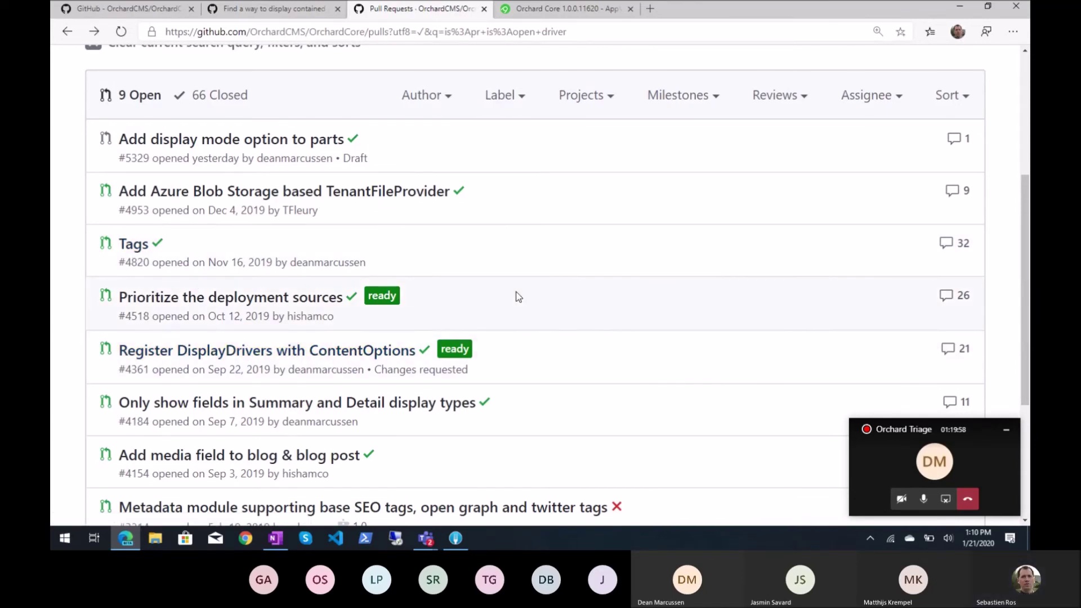
{"action": "scroll", "coordinate": [515, 295], "scroll_direction": "down", "scroll_amount": 2}
{"action": "scroll", "coordinate": [560, 280], "scroll_direction": "down", "scroll_amount": 1}
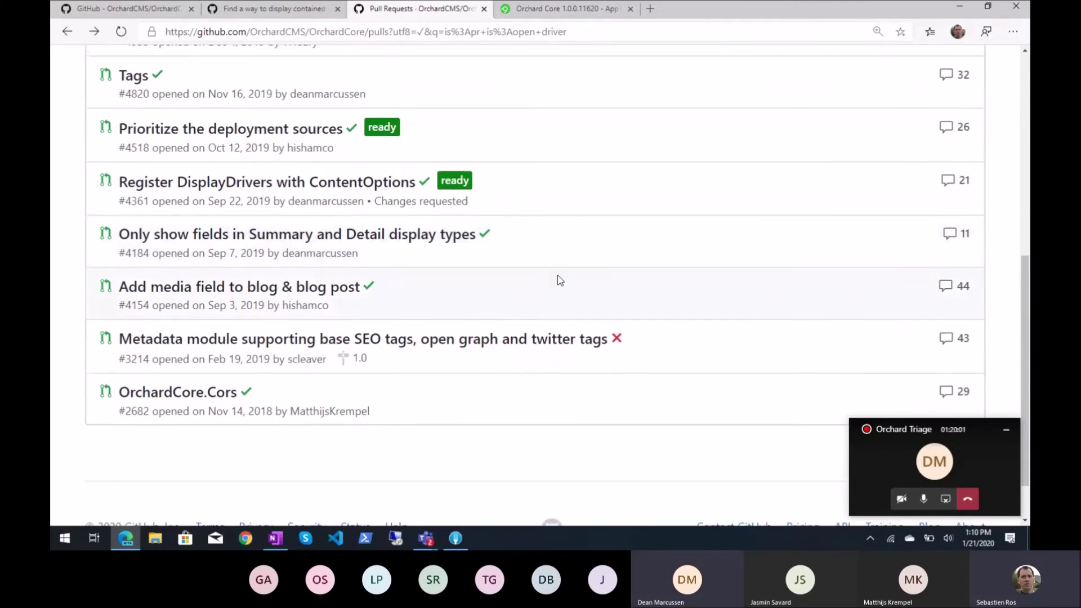
{"action": "scroll", "coordinate": [578, 272], "scroll_direction": "up", "scroll_amount": 2}
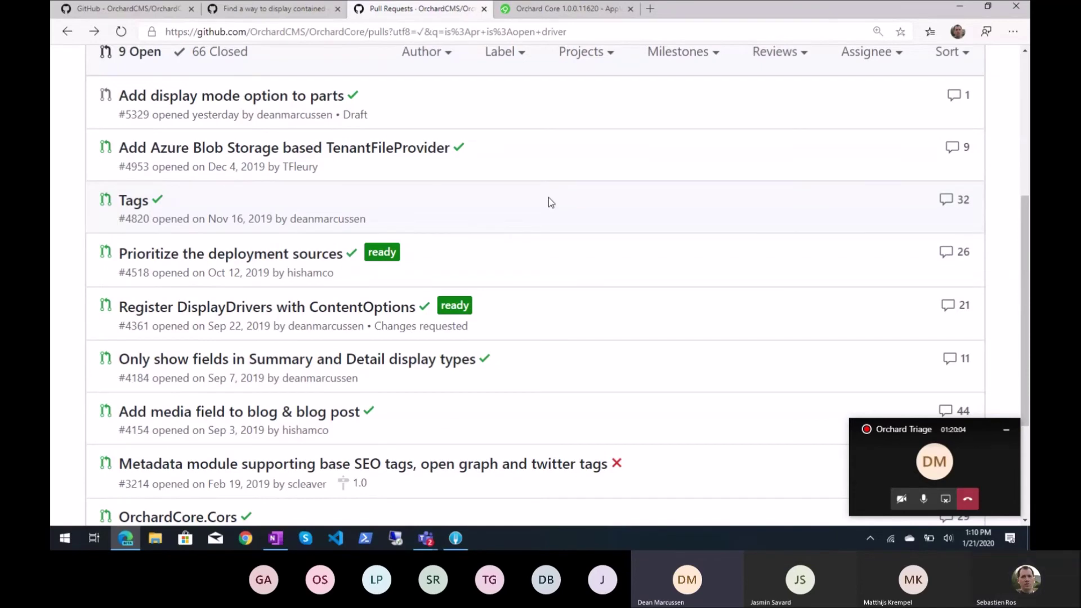
{"action": "key", "text": "alt+Tab"}
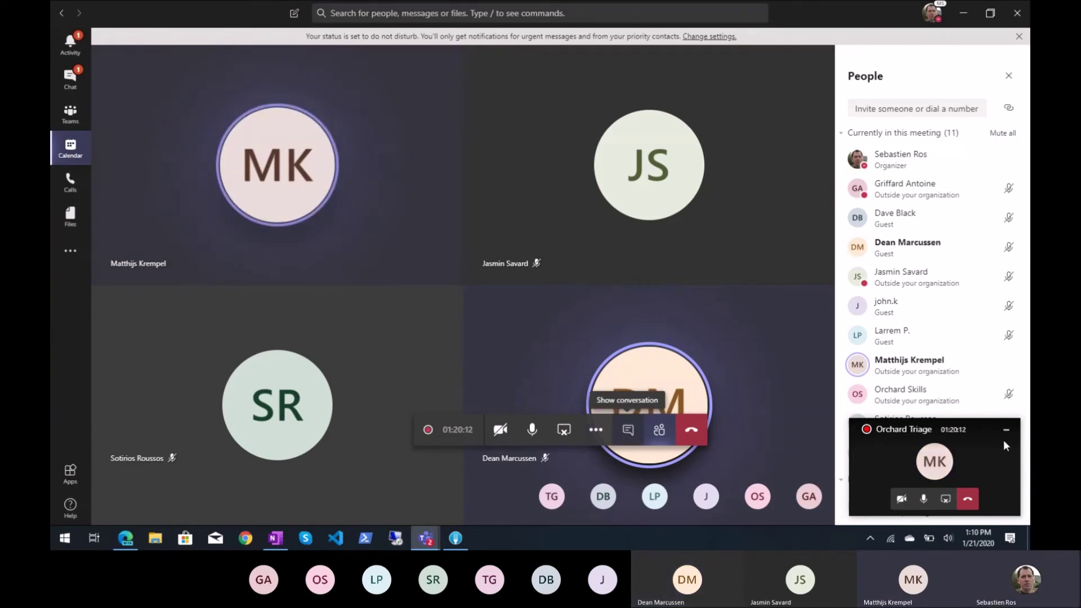
{"action": "left_click", "coordinate": [629, 431]}
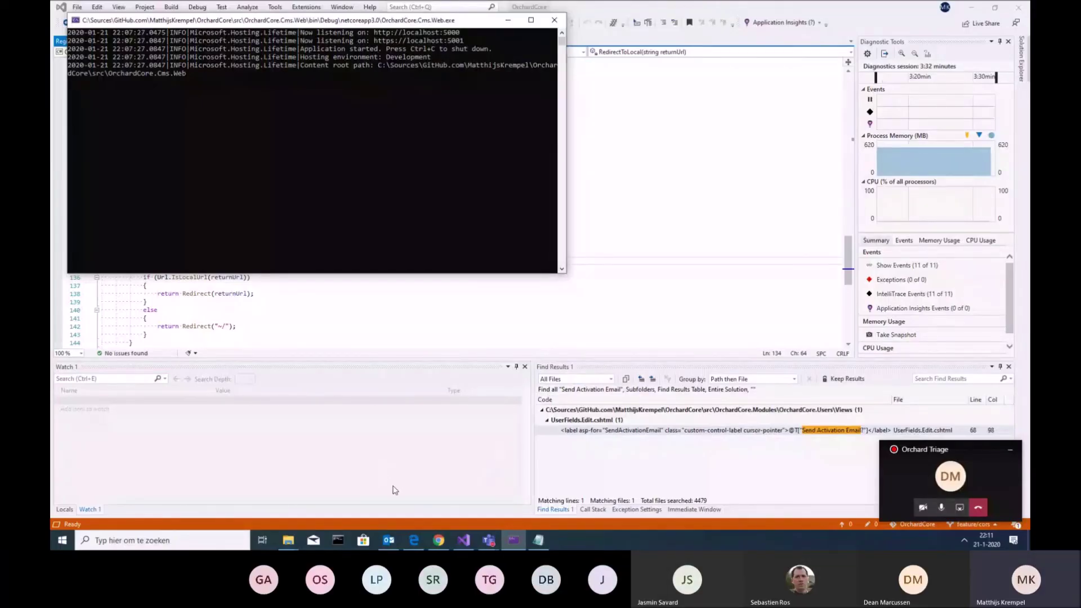
Bring the Chrome window showing Orchard Core's Cors Settings admin page to the front
{"action": "mouse_move", "coordinate": [438, 542]}
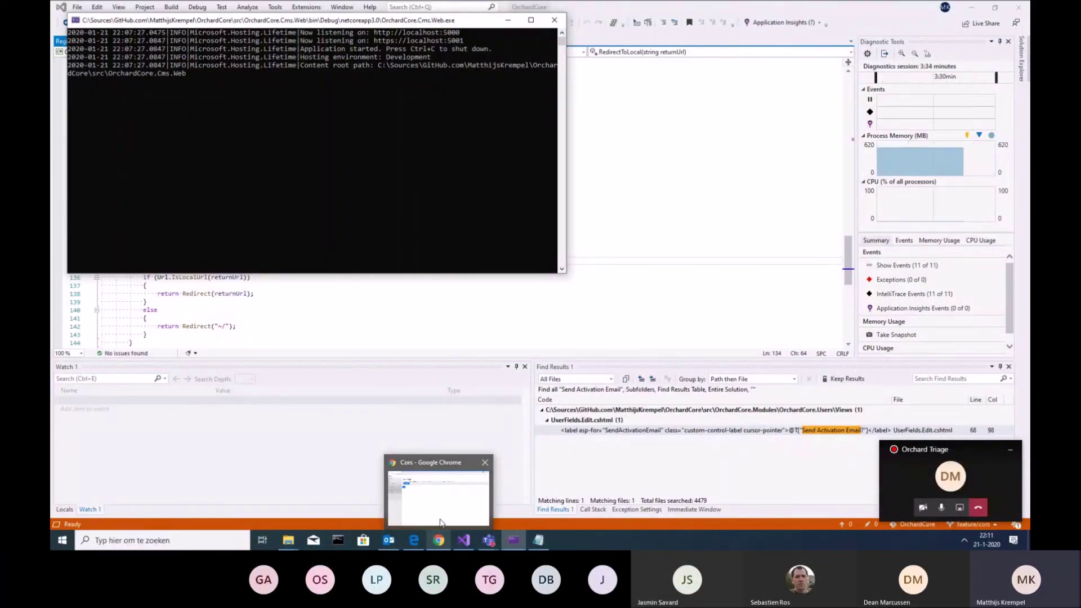
{"action": "left_click", "coordinate": [441, 498]}
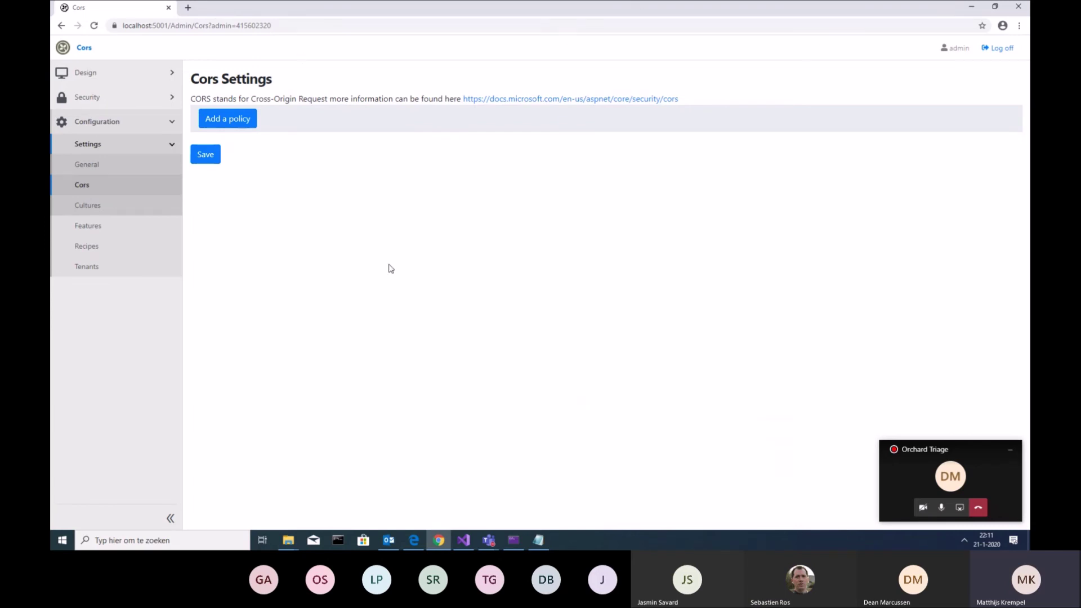
Add a new CORS policy and rename it 'Default Cors Policy'
{"action": "left_click", "coordinate": [239, 121]}
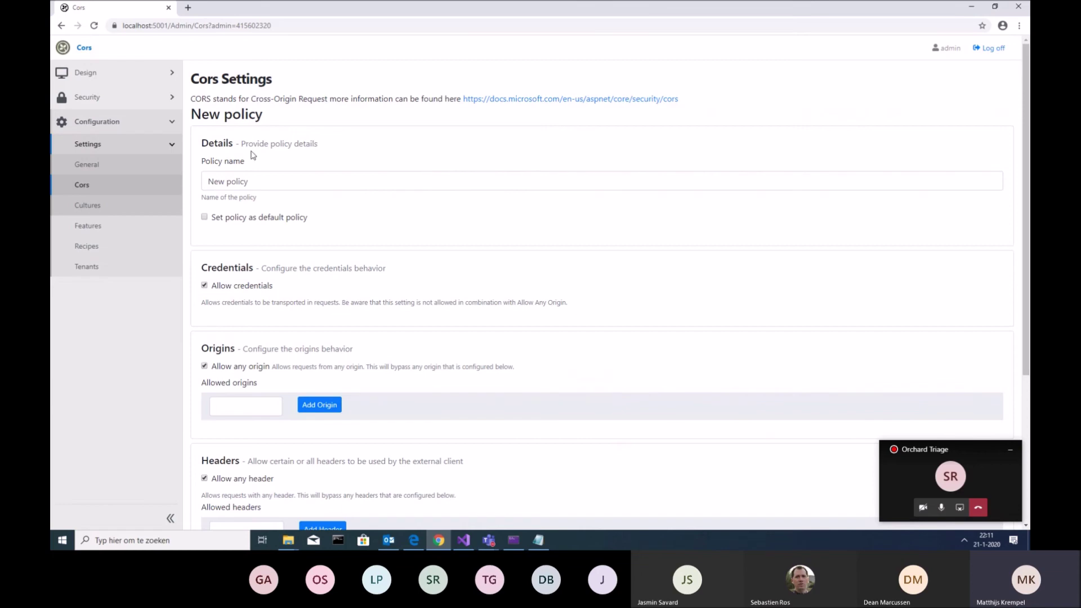
{"action": "scroll", "coordinate": [256, 344], "scroll_direction": "down", "scroll_amount": 4}
{"action": "scroll", "coordinate": [274, 383], "scroll_direction": "up", "scroll_amount": 2}
{"action": "scroll", "coordinate": [327, 169], "scroll_direction": "up", "scroll_amount": 2}
{"action": "scroll", "coordinate": [328, 183], "scroll_direction": "down", "scroll_amount": 5}
{"action": "scroll", "coordinate": [329, 249], "scroll_direction": "up", "scroll_amount": 5}
{"action": "left_click_drag", "start_coordinate": [269, 184], "coordinate": [125, 181]}
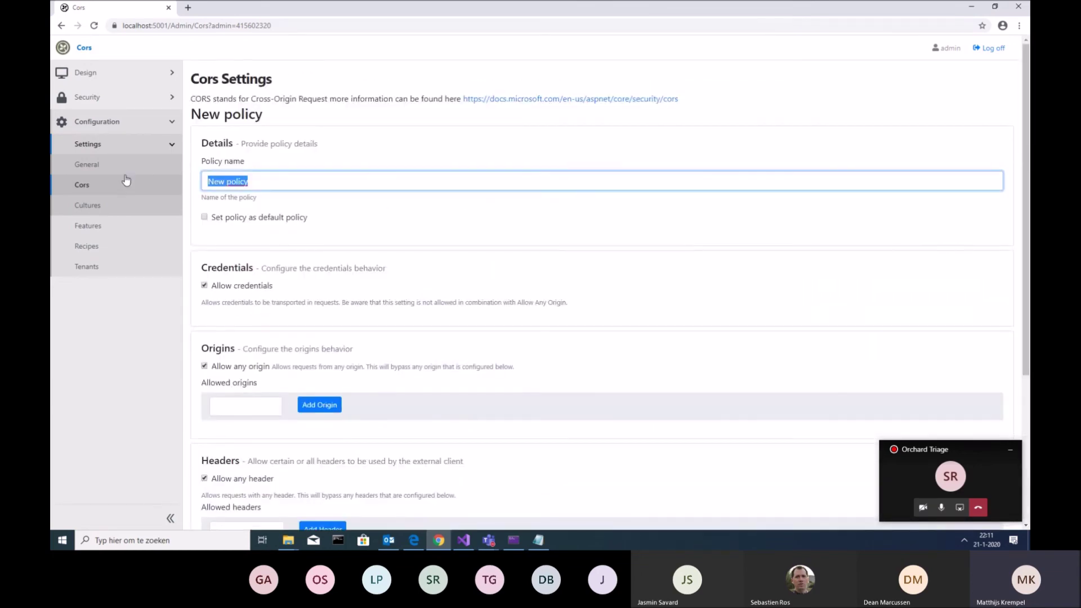
{"action": "type", "text": "Def"}
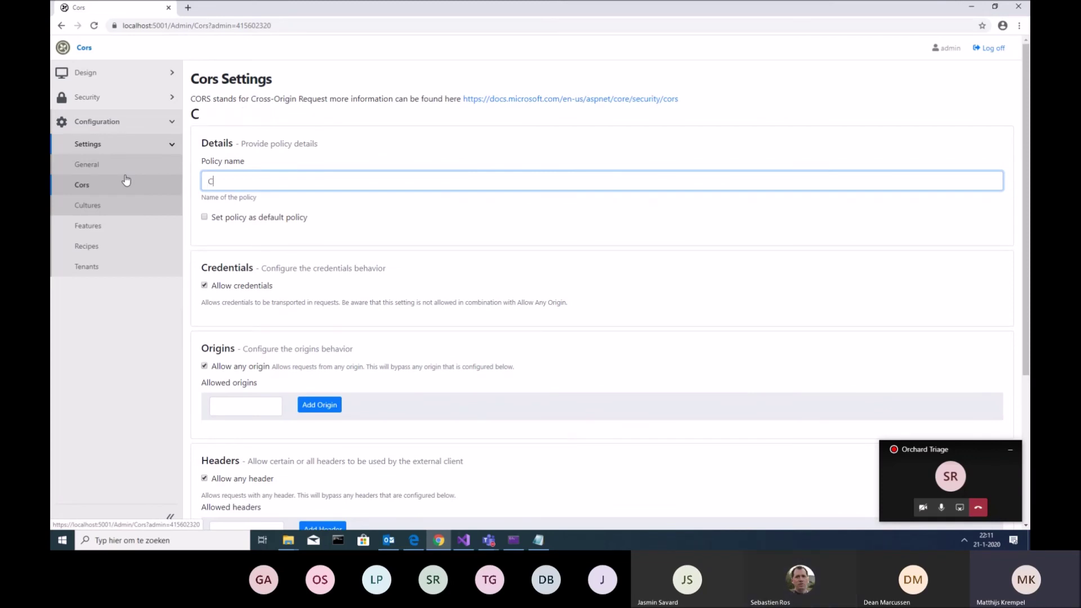
{"action": "type", "text": "ault Cors Policy"}
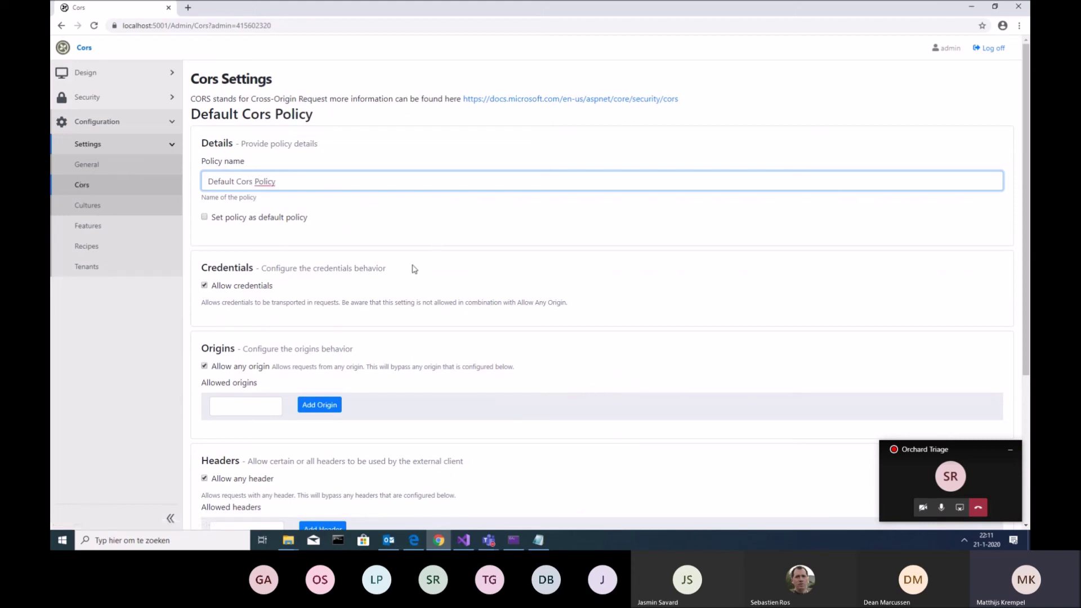
{"action": "scroll", "coordinate": [272, 314], "scroll_direction": "down", "scroll_amount": 1}
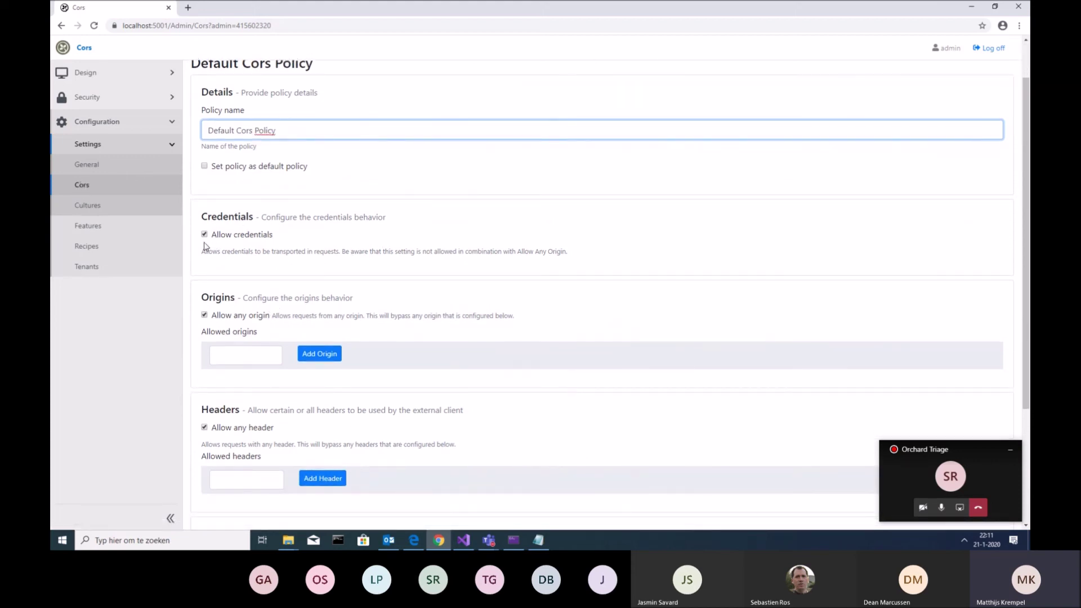
{"action": "scroll", "coordinate": [221, 291], "scroll_direction": "down", "scroll_amount": 1}
{"action": "left_click", "coordinate": [205, 264]}
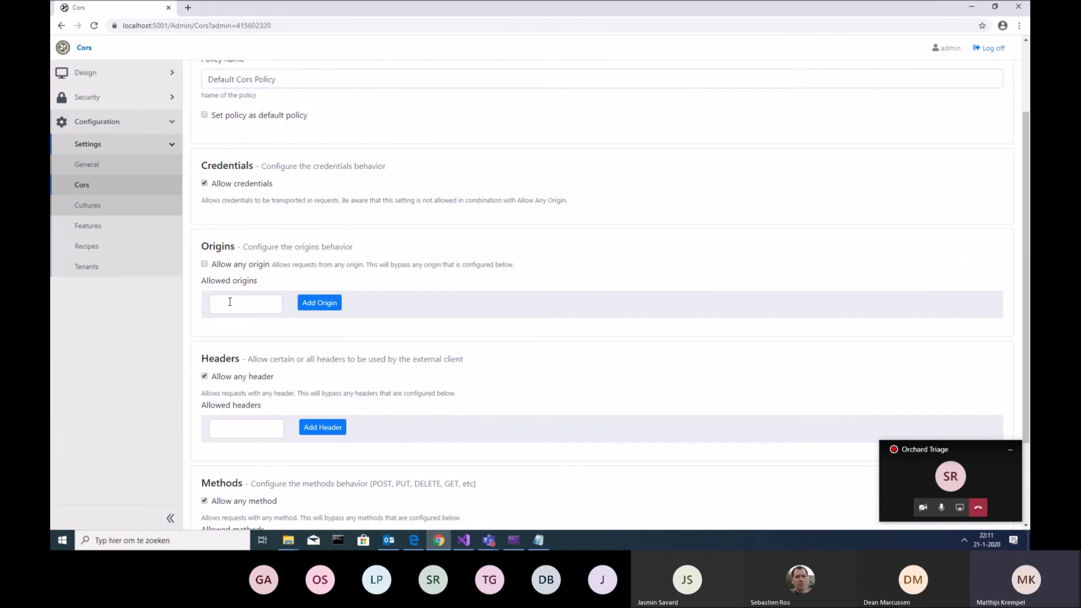
{"action": "left_click", "coordinate": [221, 304]}
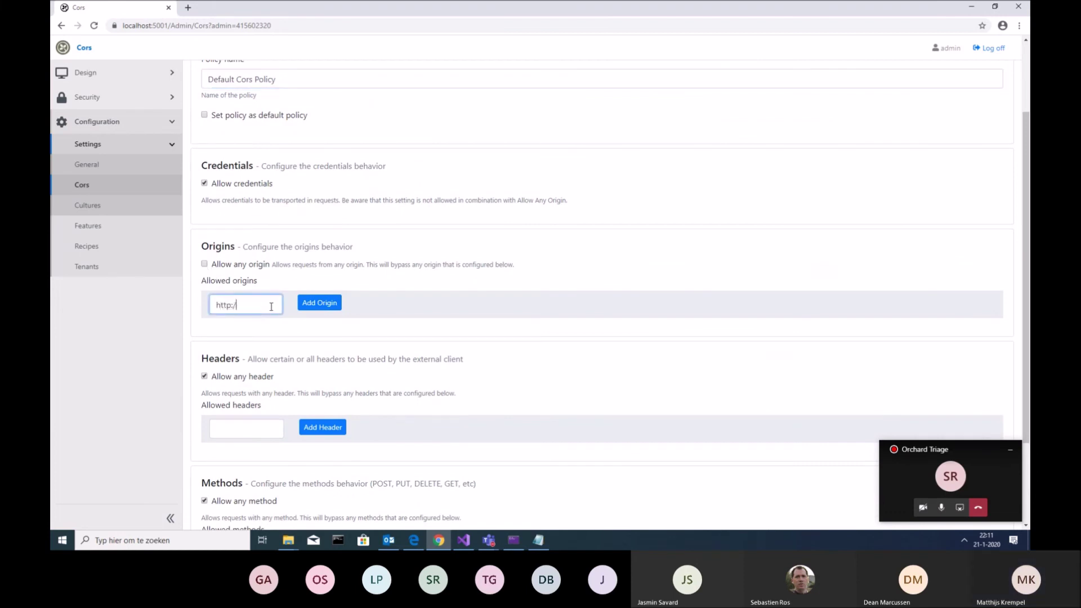
{"action": "type", "text": "http://localhost/"}
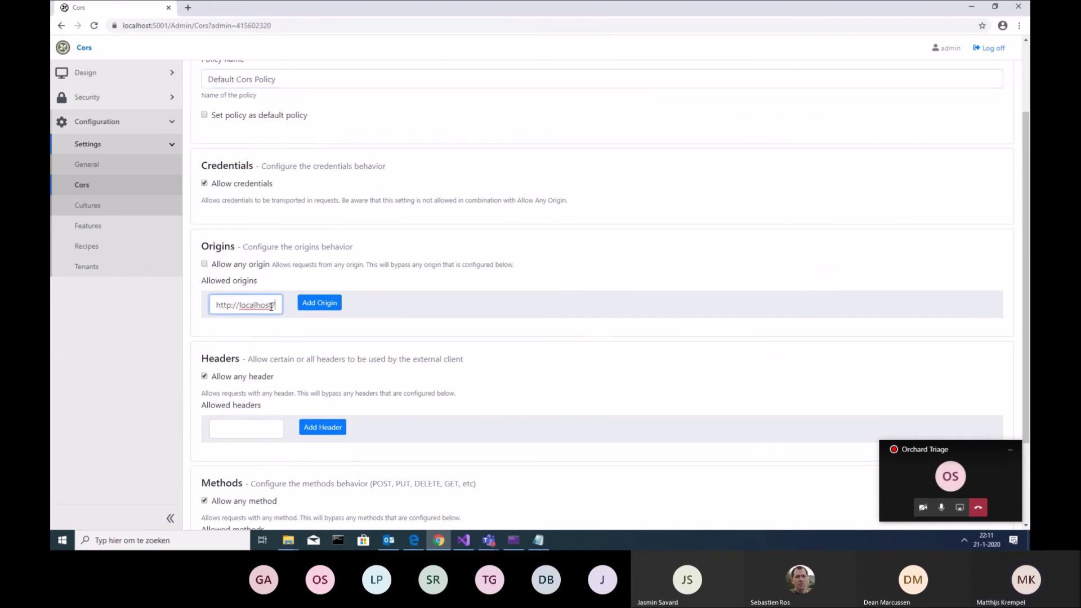
{"action": "left_click", "coordinate": [319, 303]}
{"action": "scroll", "coordinate": [476, 284], "scroll_direction": "down", "scroll_amount": 3}
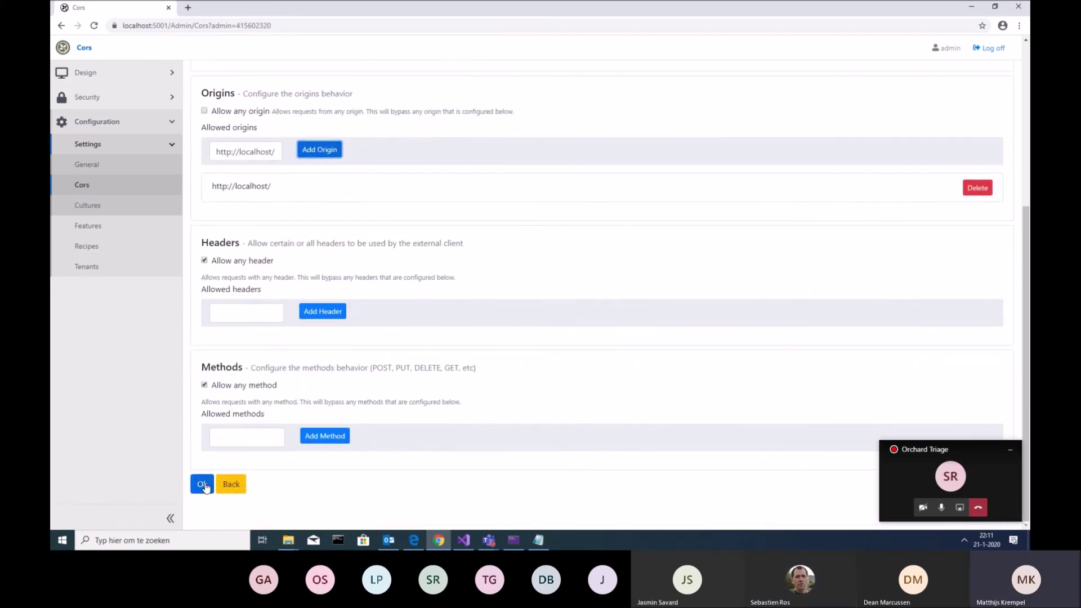
{"action": "left_click", "coordinate": [202, 485]}
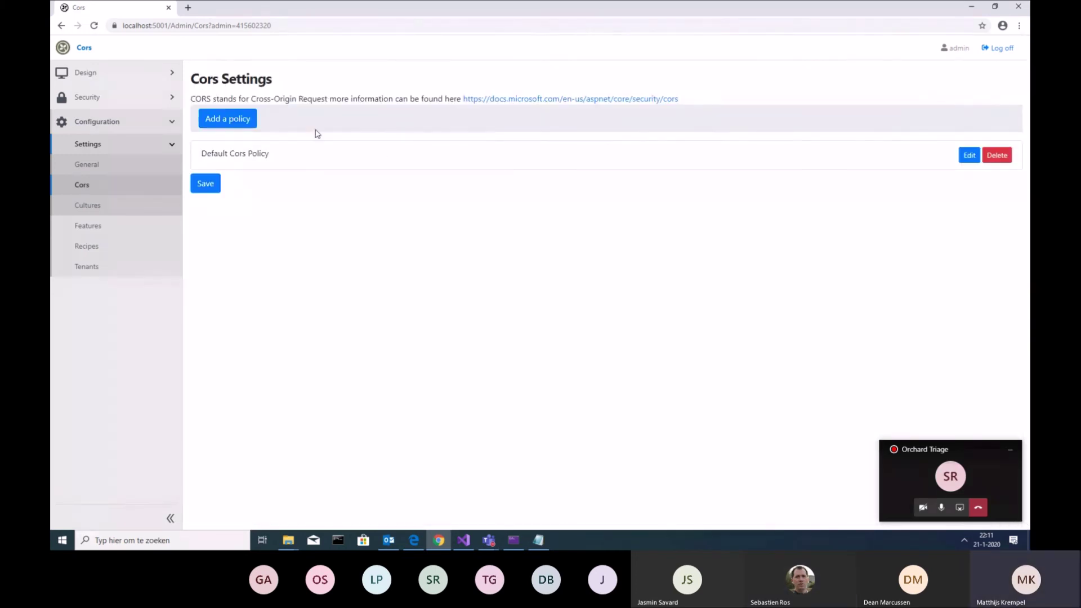
Save the CORS settings, then review the Default Cors Policy form and go back
{"action": "left_click", "coordinate": [211, 188]}
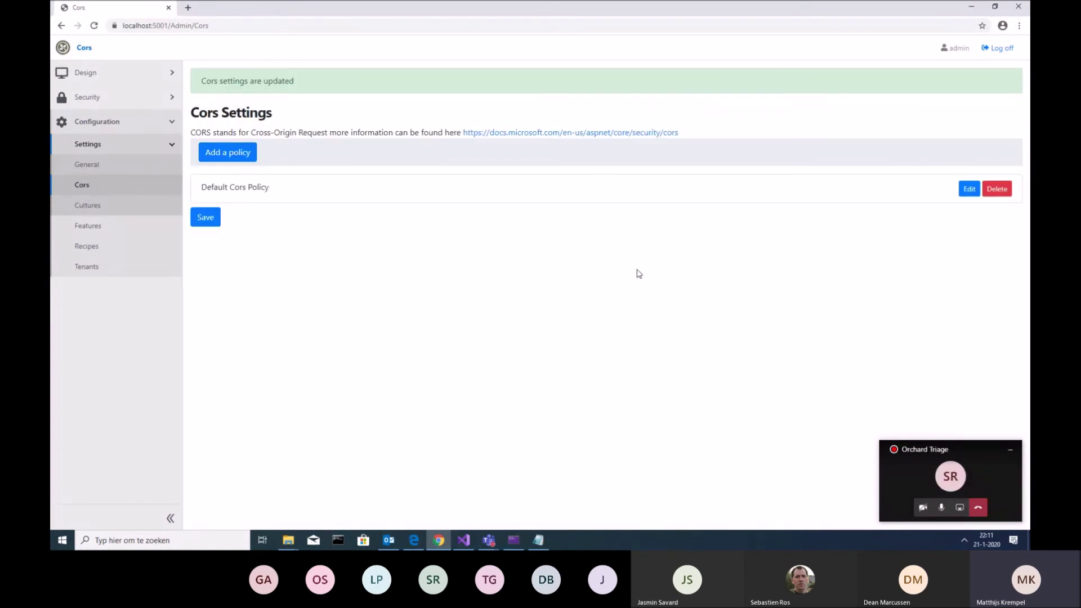
{"action": "left_click", "coordinate": [965, 190]}
{"action": "scroll", "coordinate": [651, 250], "scroll_direction": "down", "scroll_amount": 4}
{"action": "scroll", "coordinate": [653, 252], "scroll_direction": "down", "scroll_amount": 1}
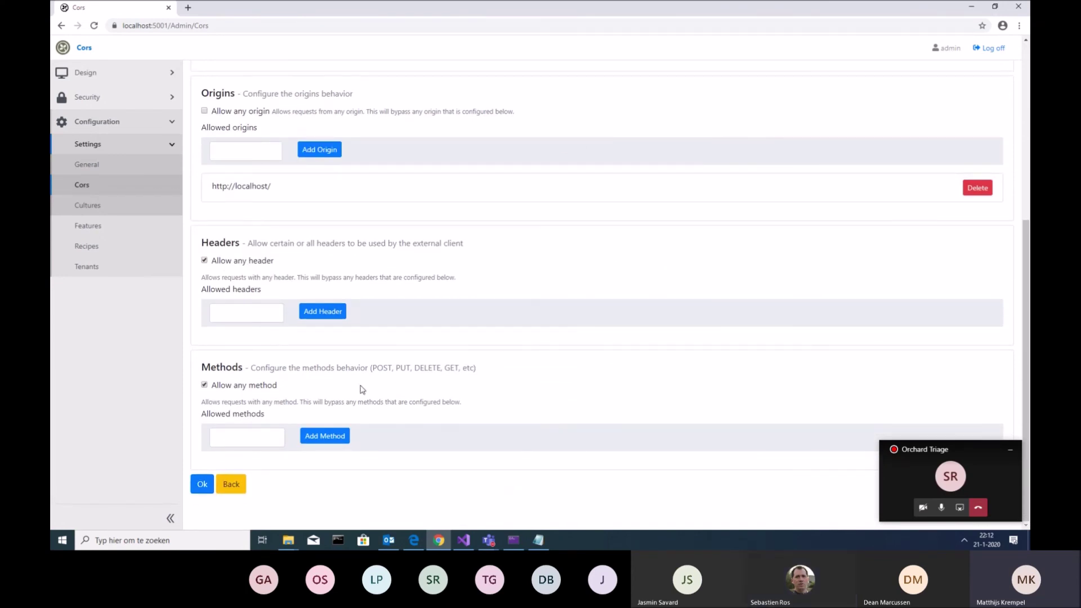
{"action": "scroll", "coordinate": [399, 346], "scroll_direction": "up", "scroll_amount": 1}
{"action": "scroll", "coordinate": [398, 345], "scroll_direction": "up", "scroll_amount": 5}
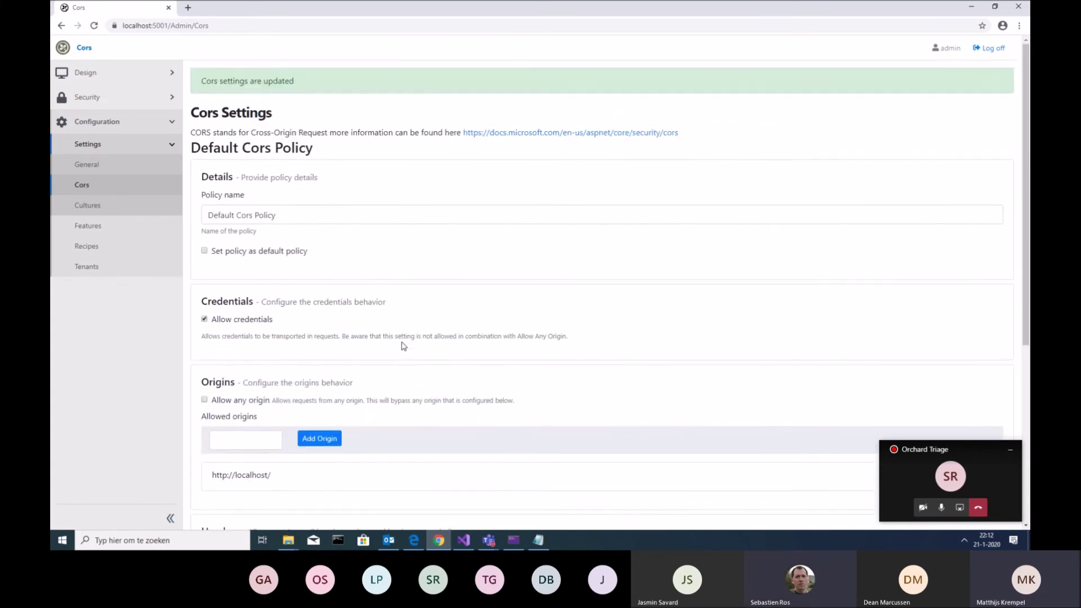
{"action": "scroll", "coordinate": [398, 345], "scroll_direction": "down", "scroll_amount": 6}
{"action": "left_click", "coordinate": [231, 484]}
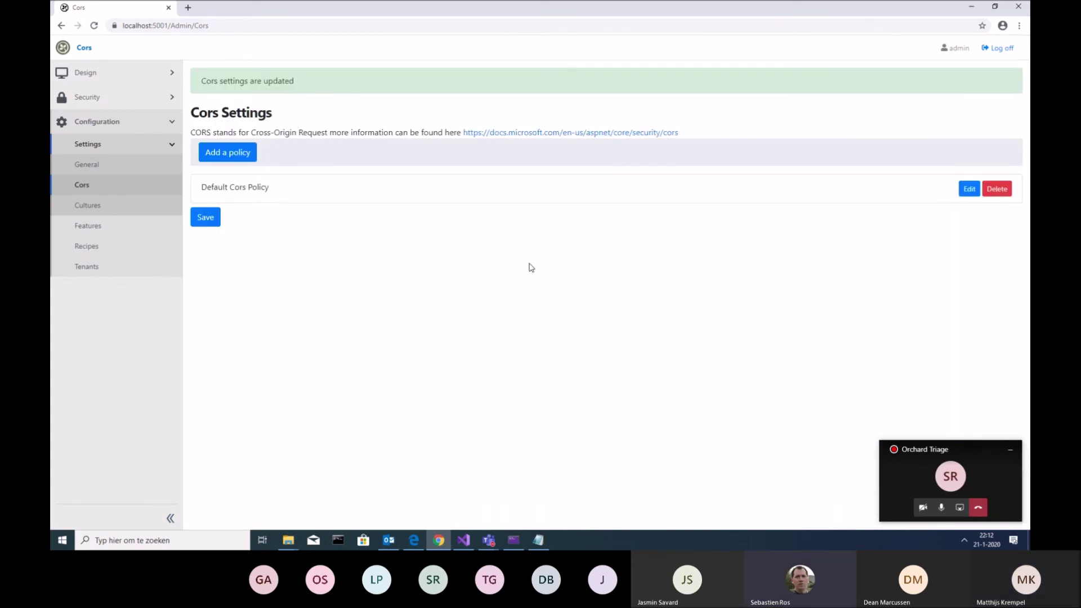
Reopen Default Cors Policy, confirm it with Ok, and save the CORS settings
{"action": "left_click", "coordinate": [969, 187]}
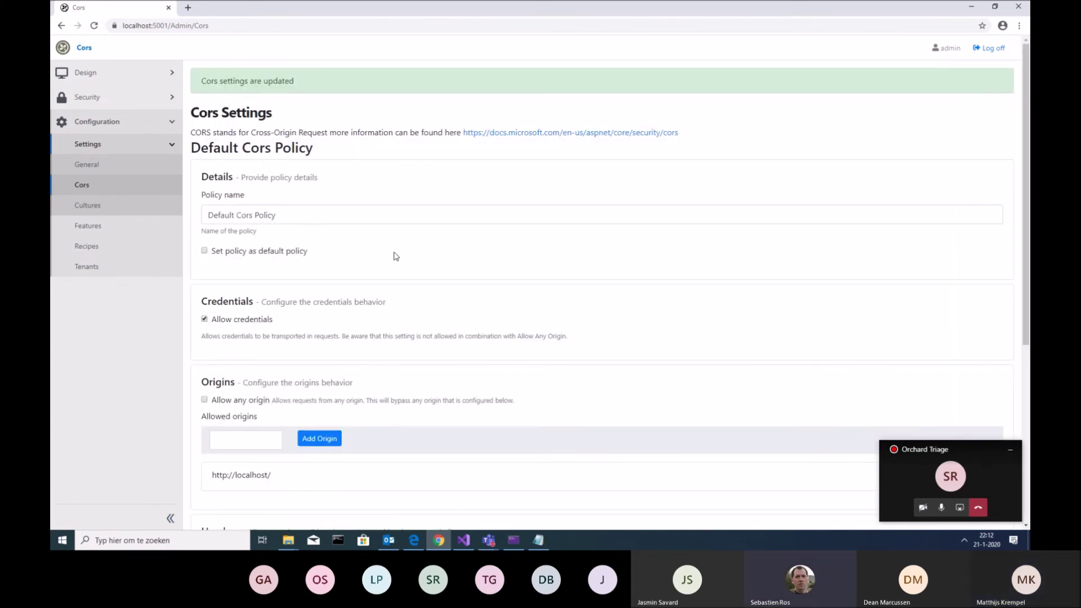
{"action": "scroll", "coordinate": [396, 242], "scroll_direction": "down", "scroll_amount": 6}
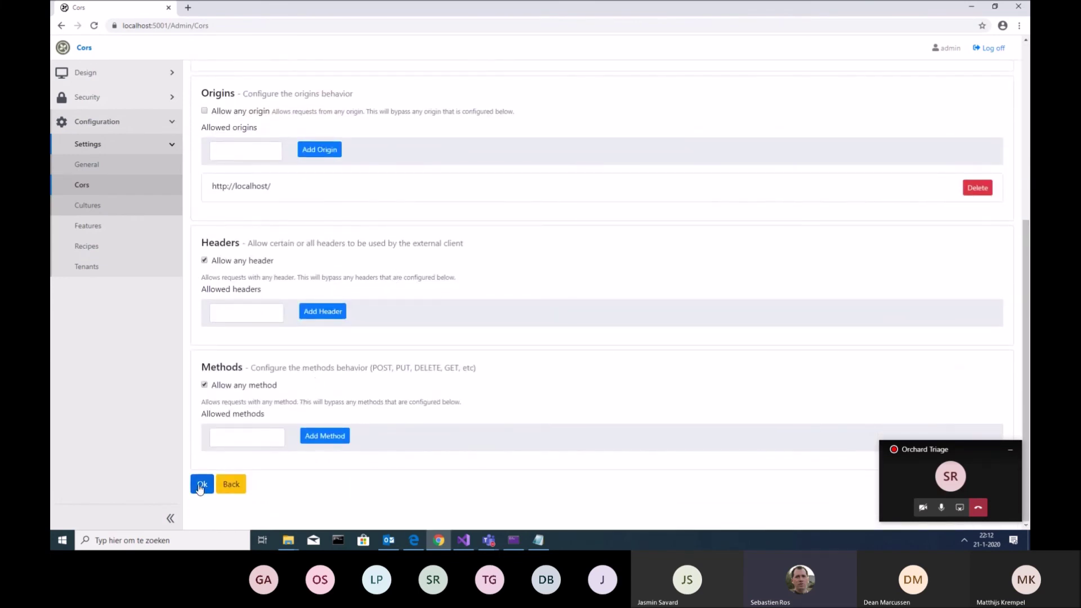
{"action": "left_click", "coordinate": [201, 486]}
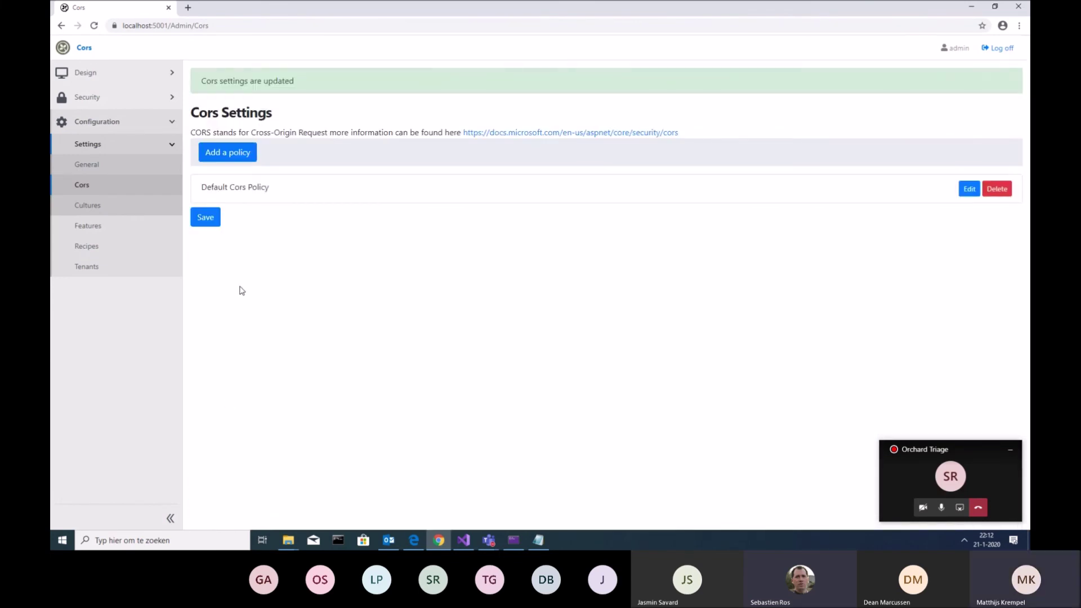
{"action": "left_click", "coordinate": [211, 219]}
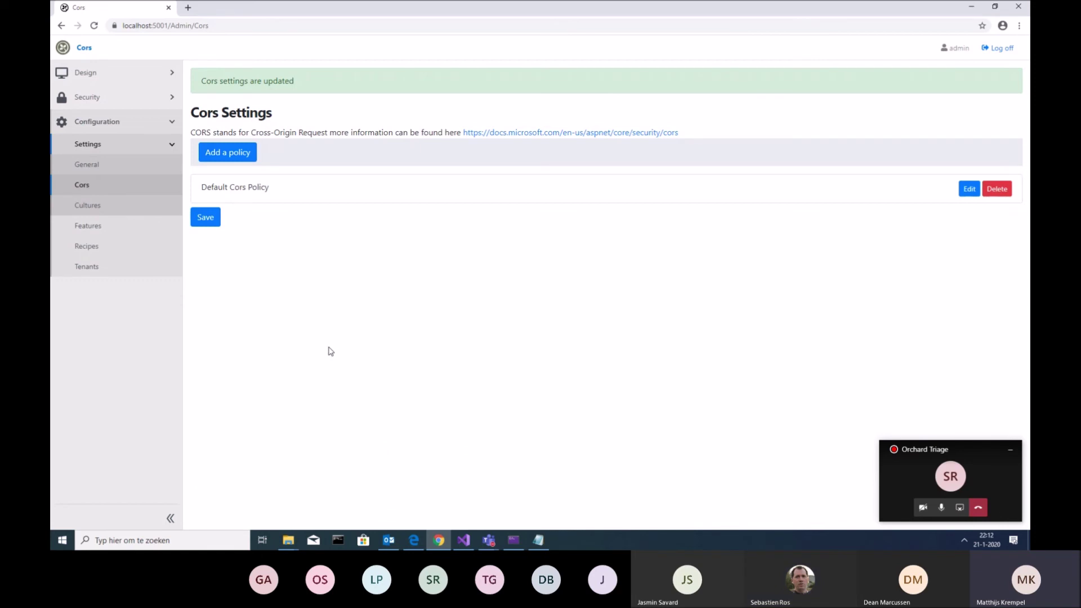
Start a new CORS policy and leave the form without saving it
{"action": "left_click", "coordinate": [248, 156]}
{"action": "scroll", "coordinate": [332, 214], "scroll_direction": "down", "scroll_amount": 5}
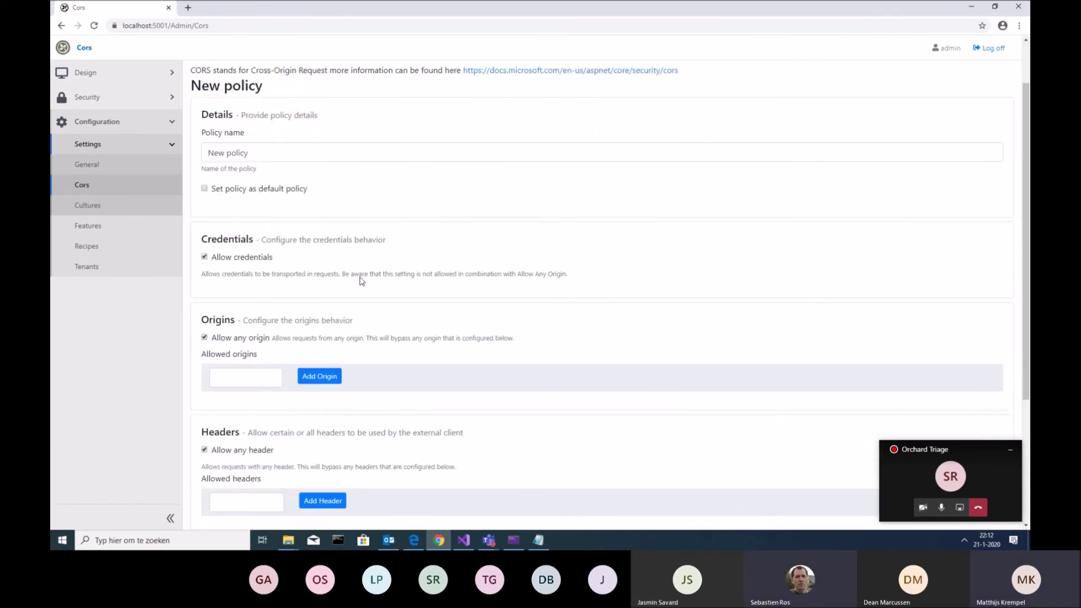
{"action": "left_click", "coordinate": [240, 493]}
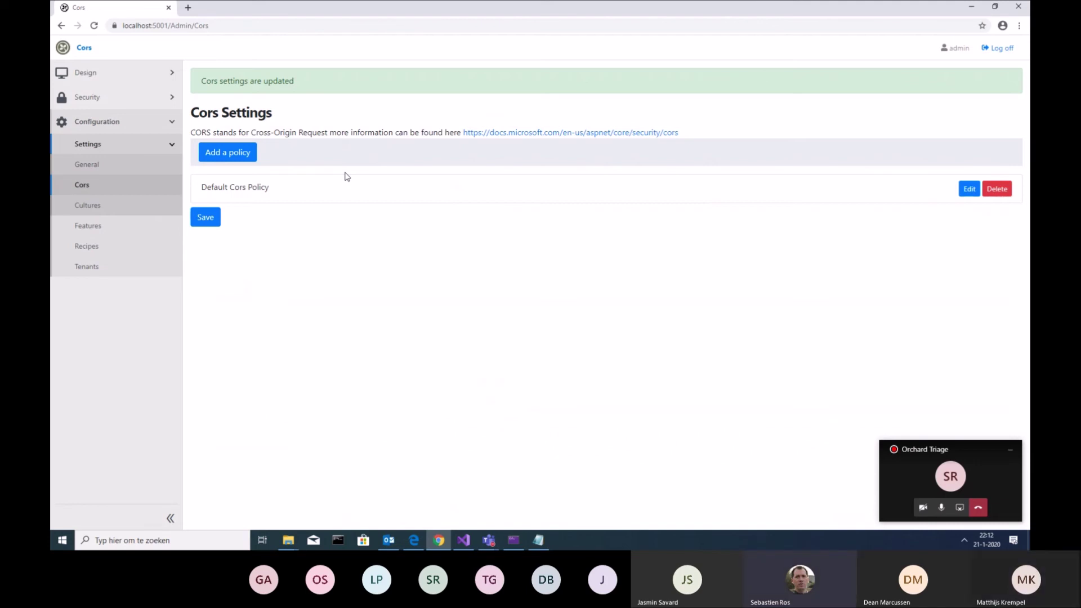
Inspect the Default Cors Policy list row's markup in Chrome DevTools
{"action": "key", "text": "F12"}
{"action": "left_click", "coordinate": [755, 41]}
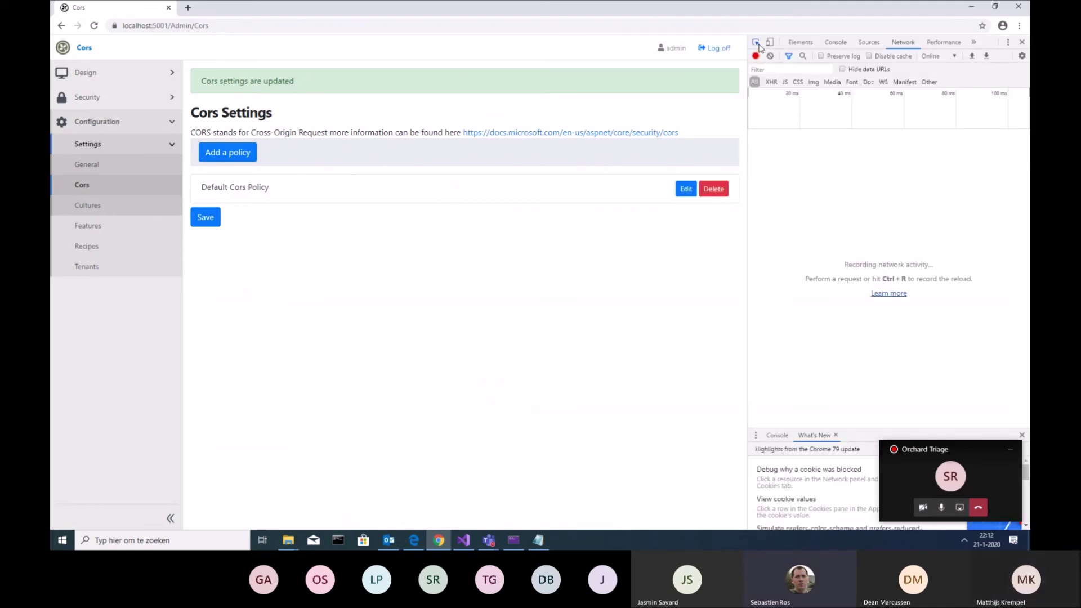
{"action": "left_click", "coordinate": [465, 199]}
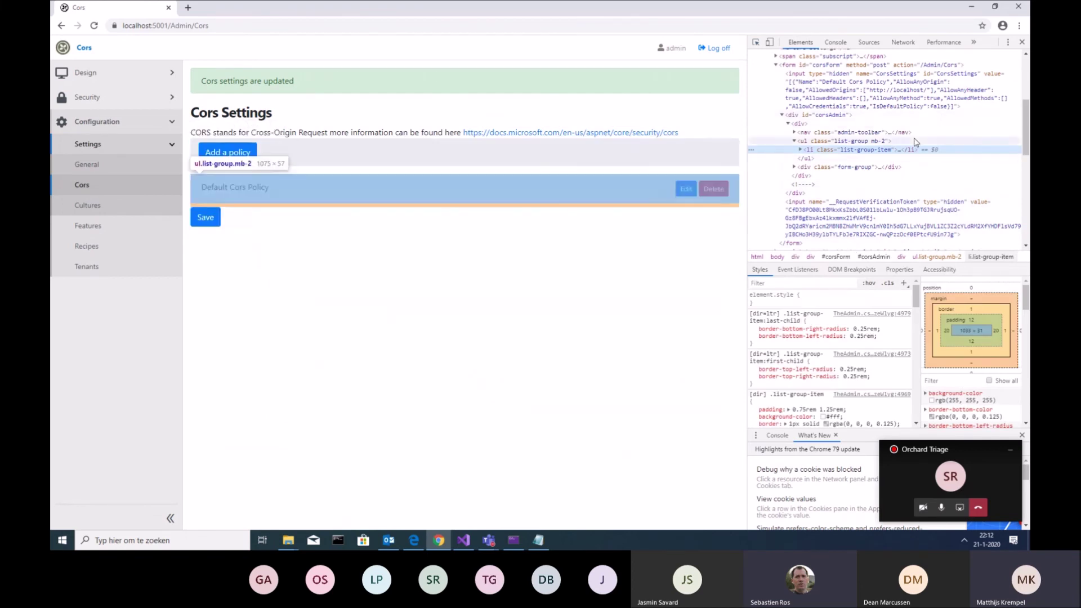
{"action": "scroll", "coordinate": [867, 169], "scroll_direction": "up", "scroll_amount": 2}
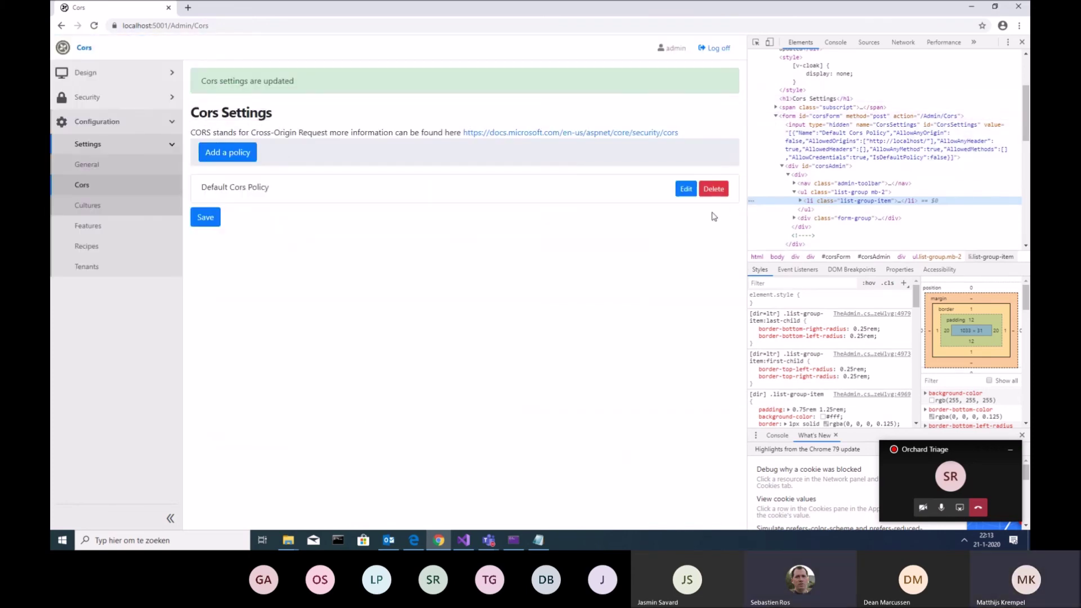
Edit Default Cors Policy, tick 'Set policy as default policy', and close DevTools
{"action": "left_click", "coordinate": [682, 191]}
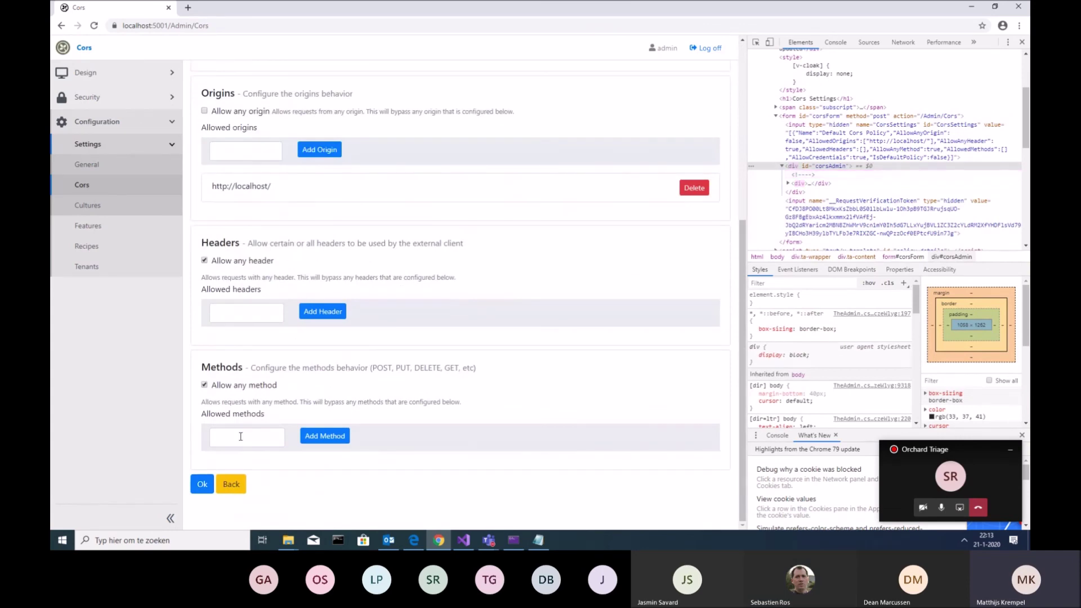
{"action": "scroll", "coordinate": [272, 389], "scroll_direction": "up", "scroll_amount": 4}
{"action": "scroll", "coordinate": [272, 388], "scroll_direction": "up", "scroll_amount": 1}
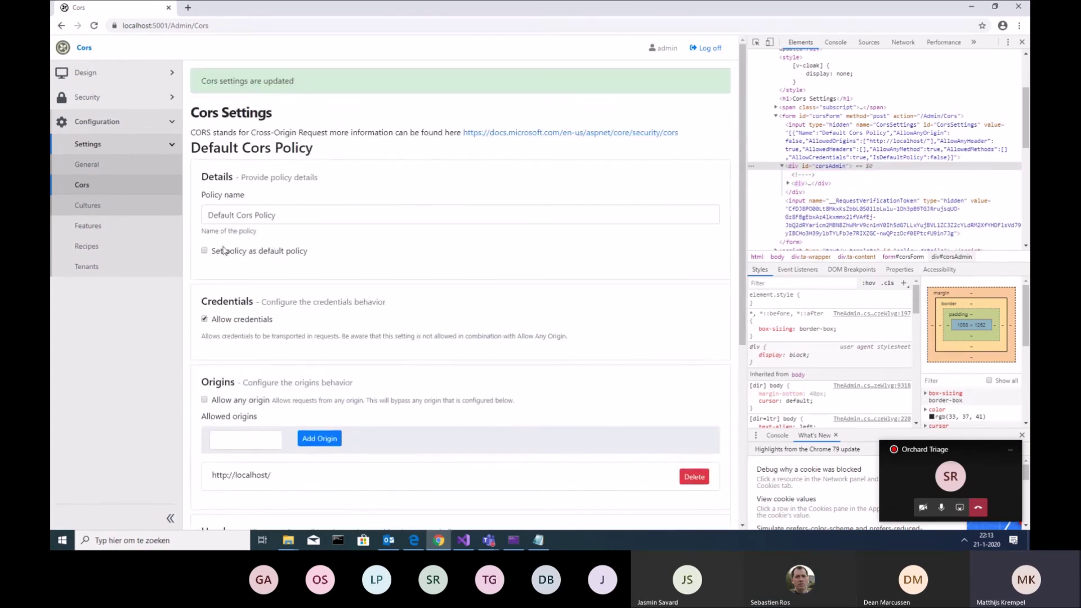
{"action": "left_click", "coordinate": [204, 251]}
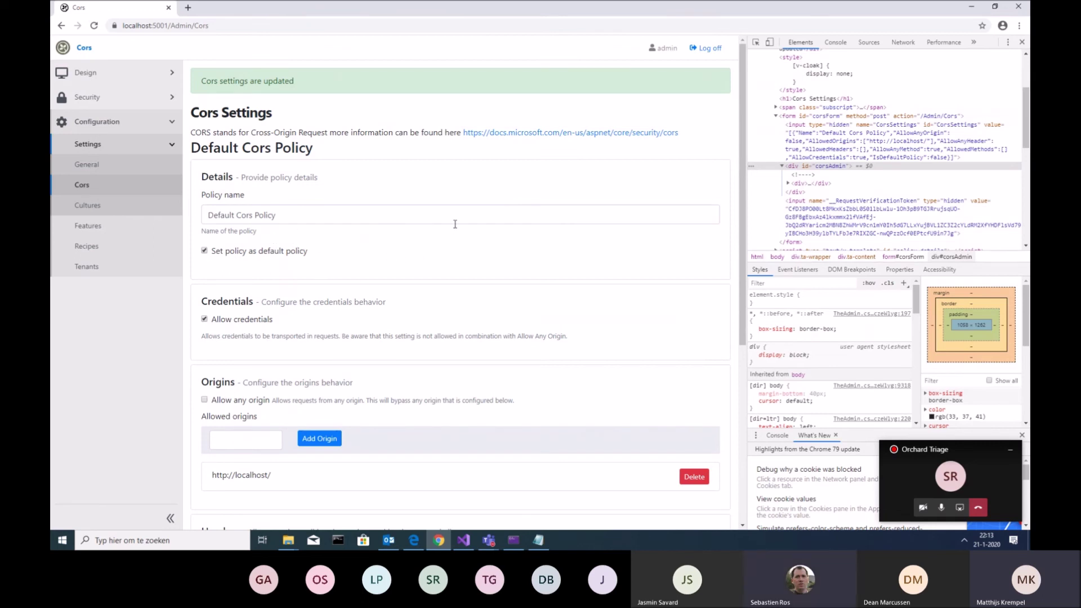
{"action": "left_click", "coordinate": [1022, 42]}
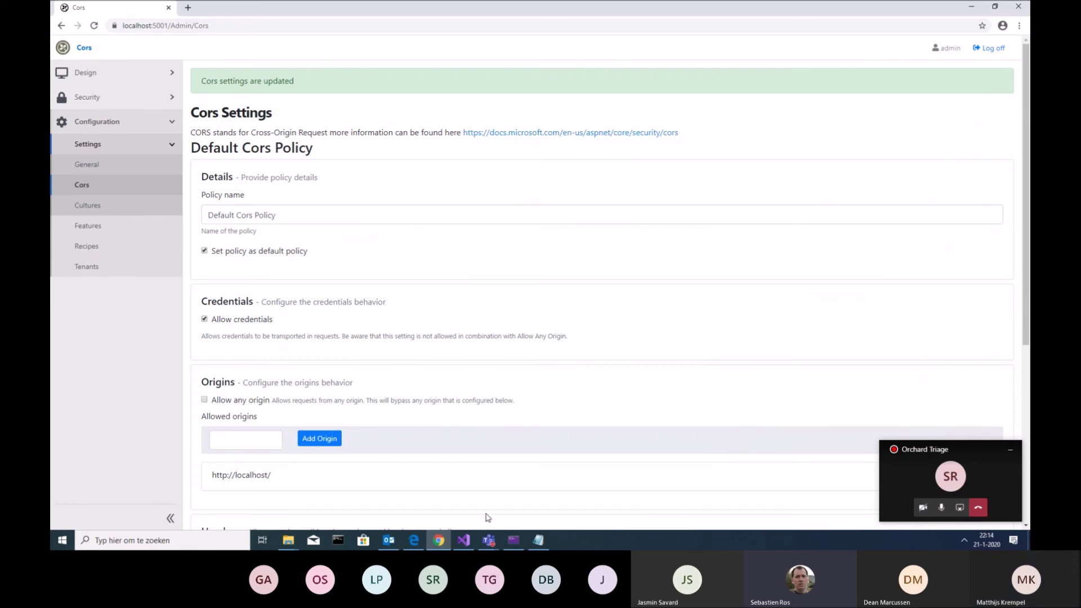
In Visual Studio, show Solution Explorer docked and widened, with OrchardCore.Modules expanded
{"action": "left_click", "coordinate": [464, 541]}
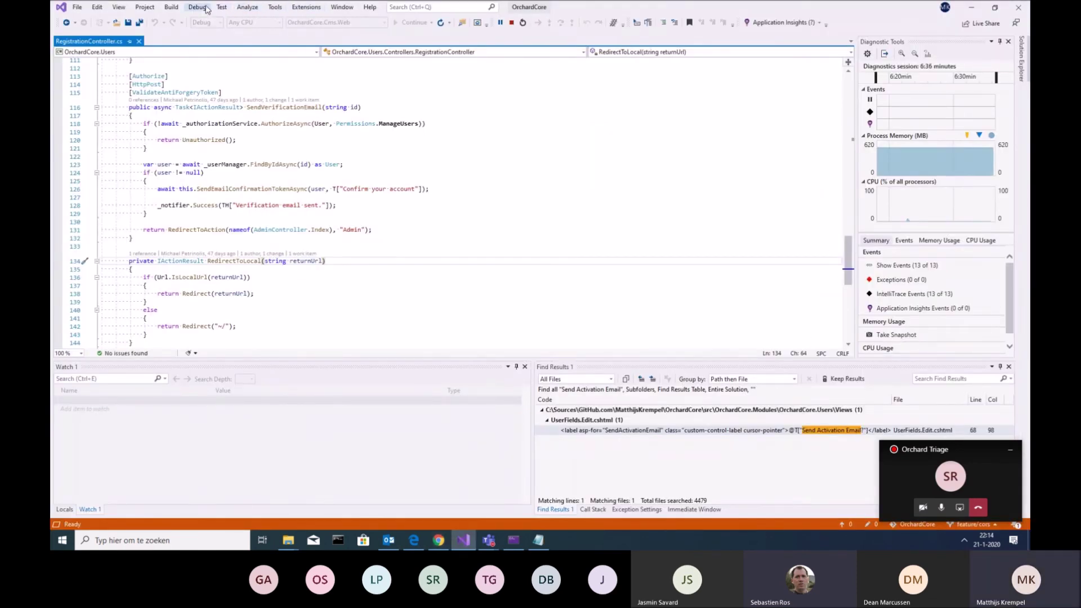
{"action": "left_click", "coordinate": [146, 10]}
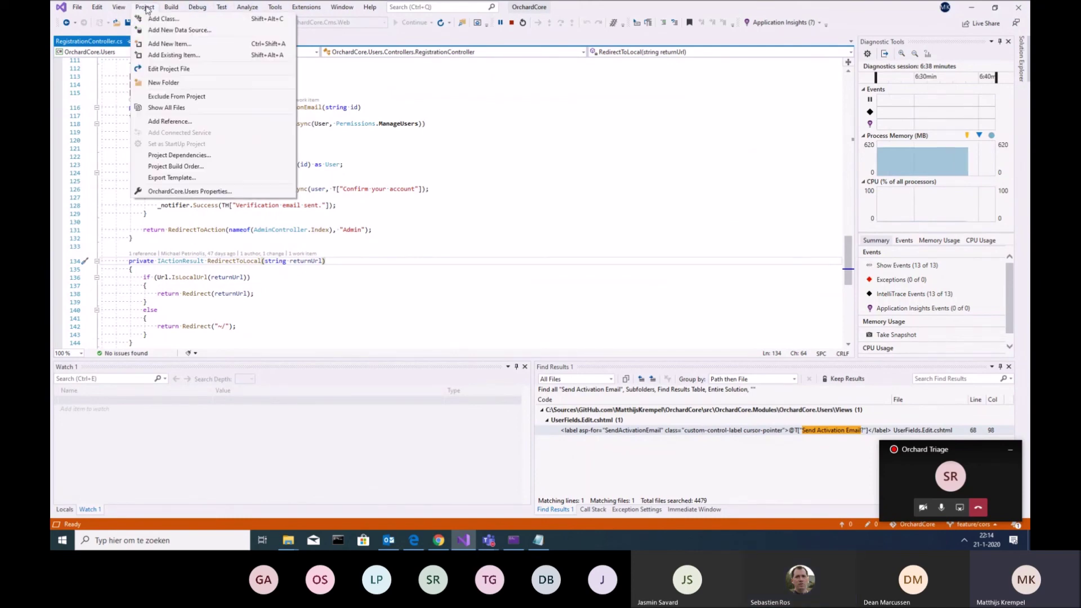
{"action": "left_click", "coordinate": [167, 15]}
{"action": "left_click", "coordinate": [242, 9]}
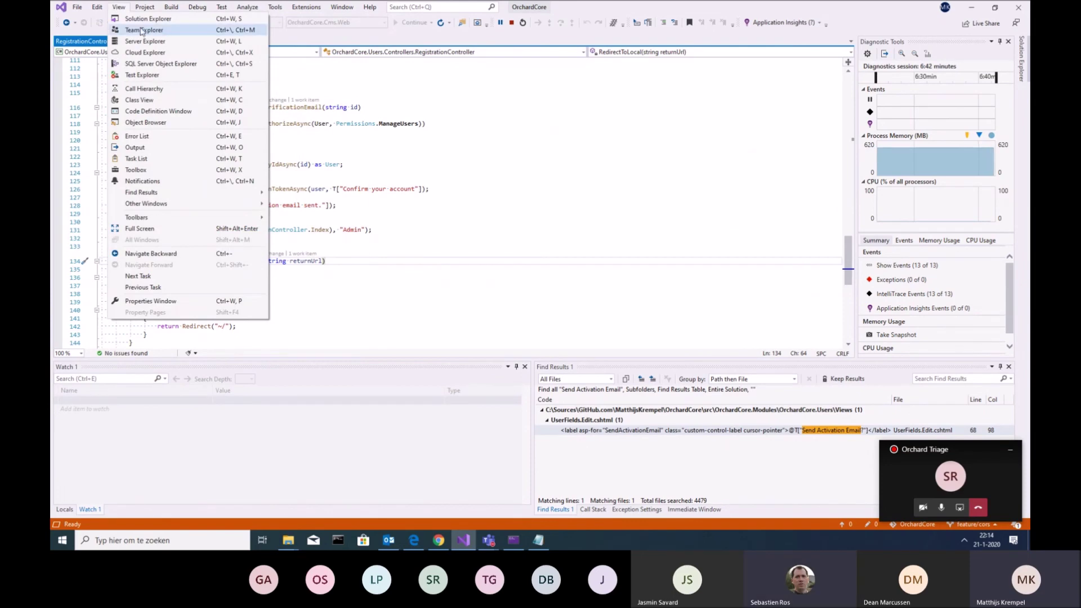
{"action": "left_click", "coordinate": [147, 19]}
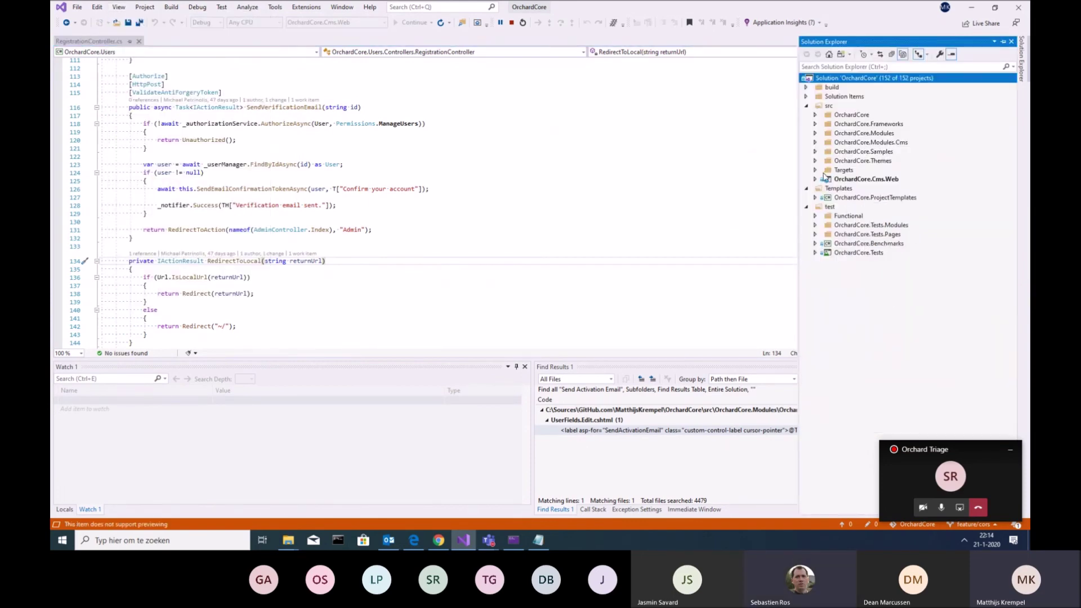
{"action": "left_click", "coordinate": [815, 134]}
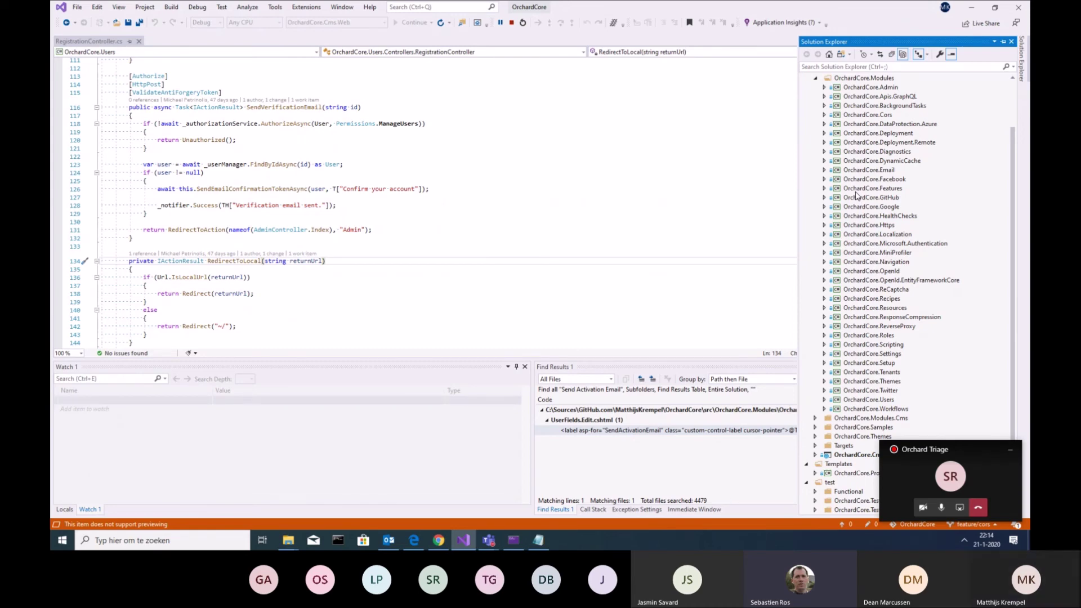
{"action": "left_click", "coordinate": [1003, 42]}
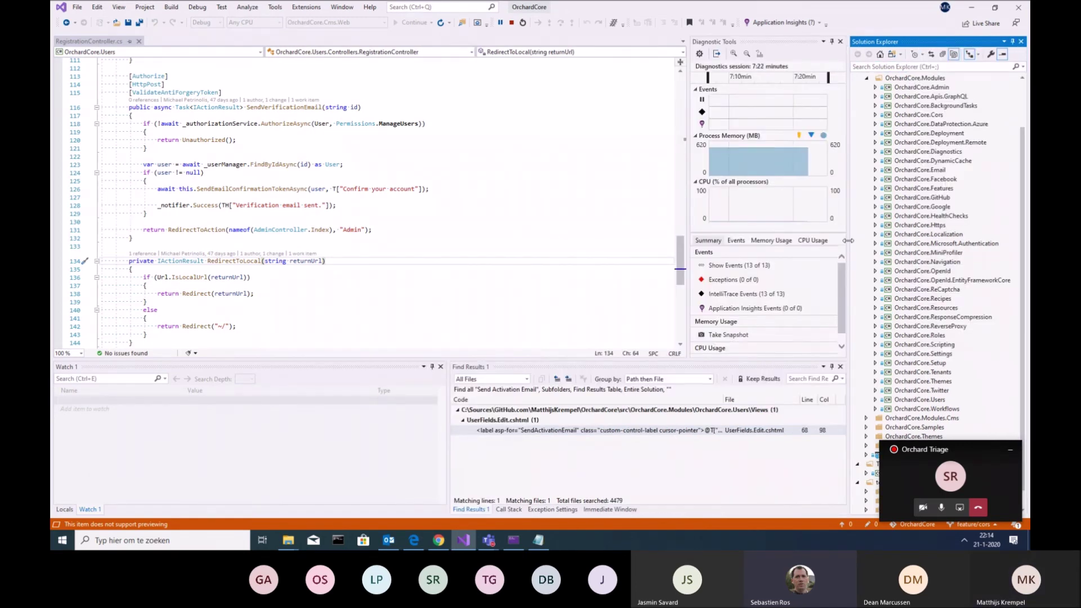
{"action": "left_click_drag", "start_coordinate": [848, 245], "coordinate": [792, 246]}
Expand the OrchardCore.Cors project and its Controllers and Services folders
{"action": "scroll", "coordinate": [901, 248], "scroll_direction": "down", "scroll_amount": 1}
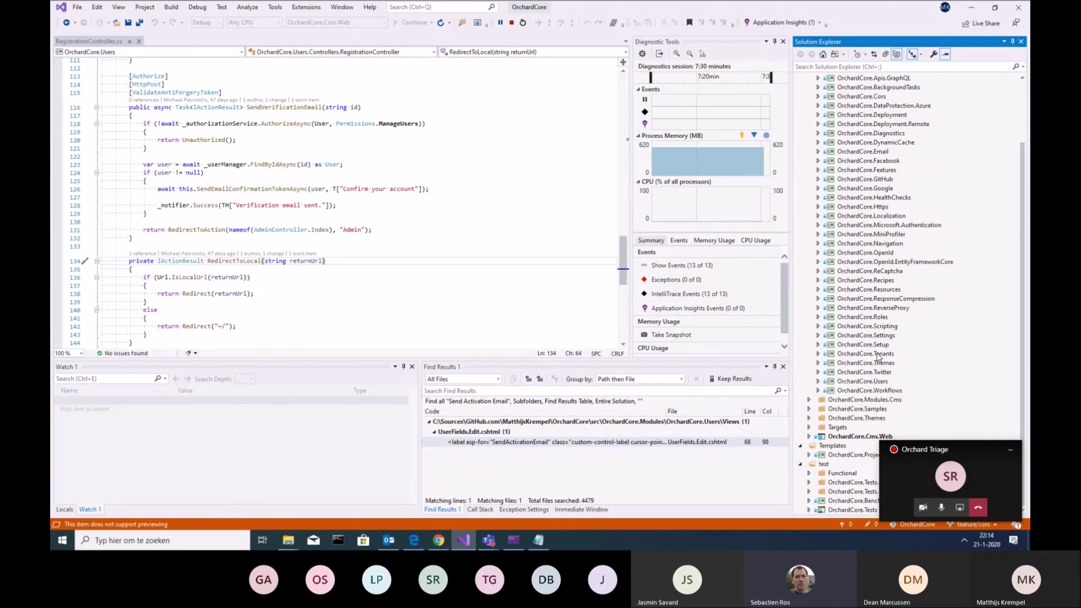
{"action": "scroll", "coordinate": [876, 357], "scroll_direction": "up", "scroll_amount": 3}
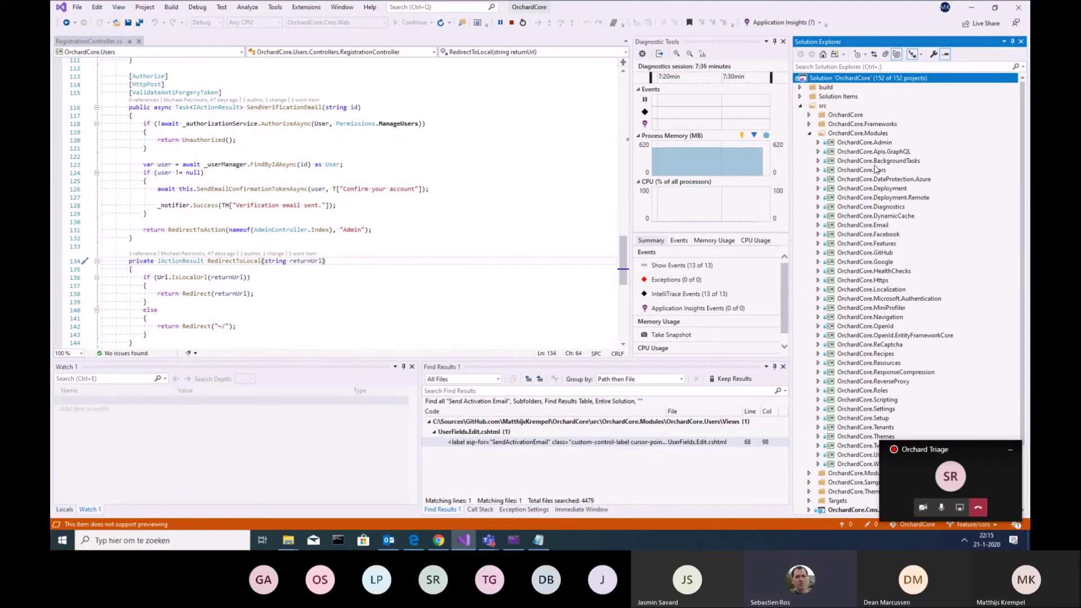
{"action": "left_click", "coordinate": [826, 171]}
{"action": "left_click", "coordinate": [817, 170]}
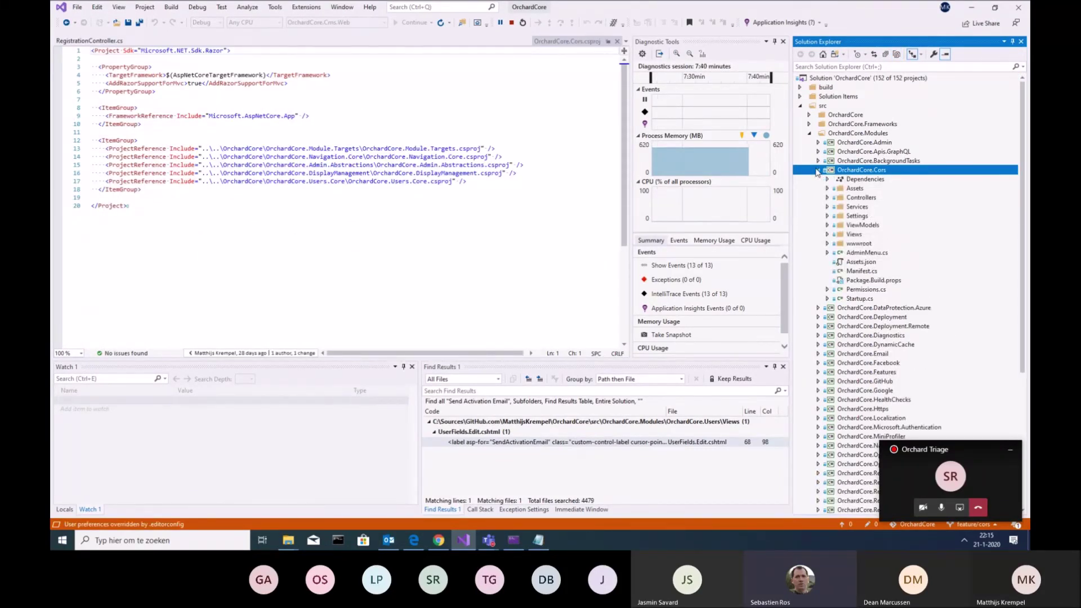
{"action": "left_click", "coordinate": [828, 198]}
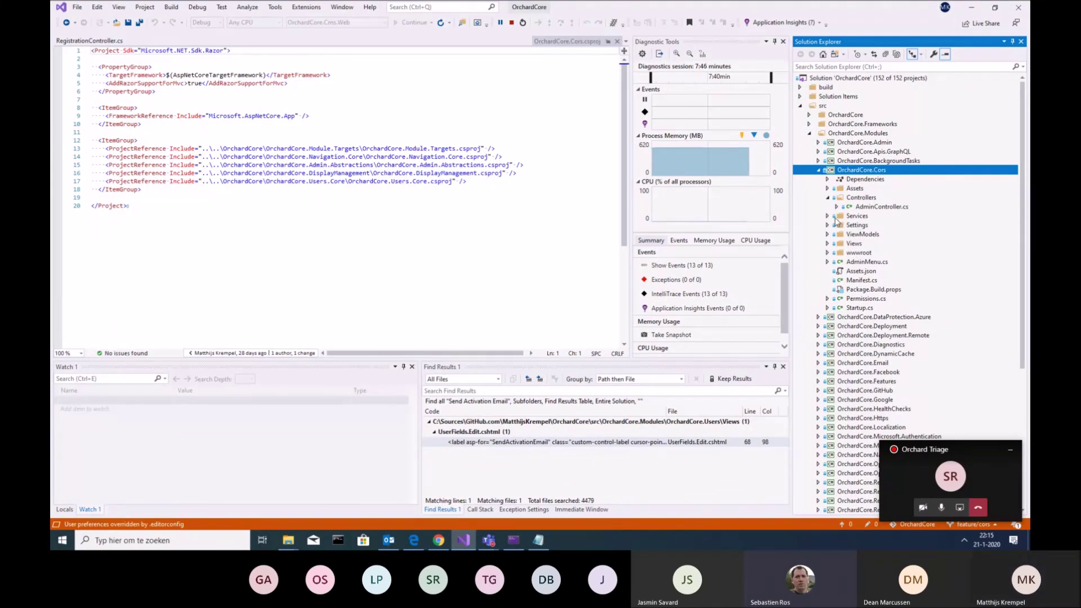
{"action": "left_click", "coordinate": [827, 216]}
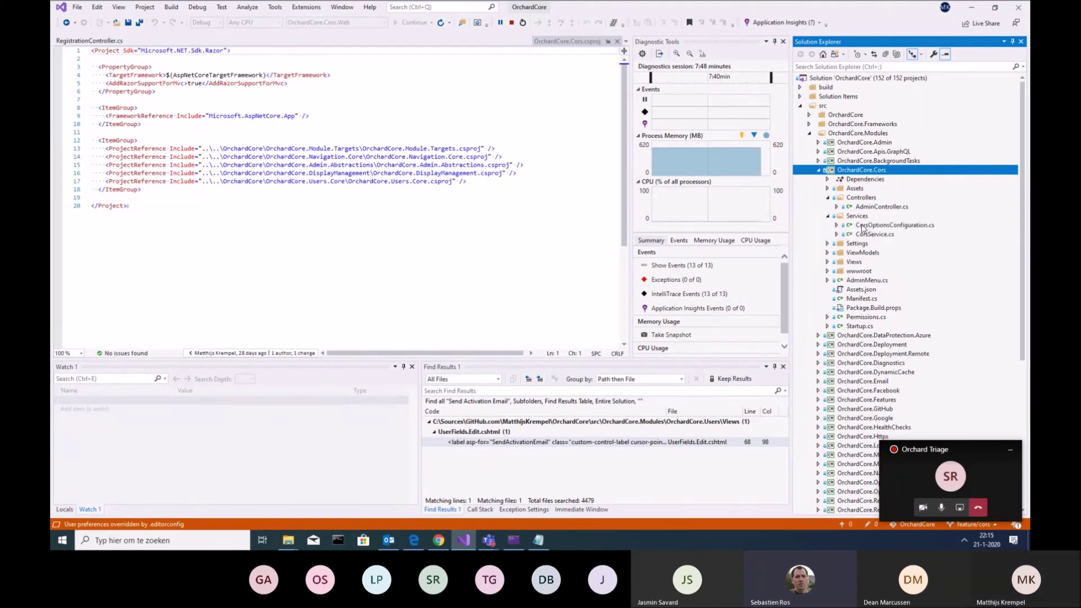
Open CorsOptionsConfiguration.cs, read its Configure method, and close the floating Teams call window
{"action": "double_click", "coordinate": [863, 225]}
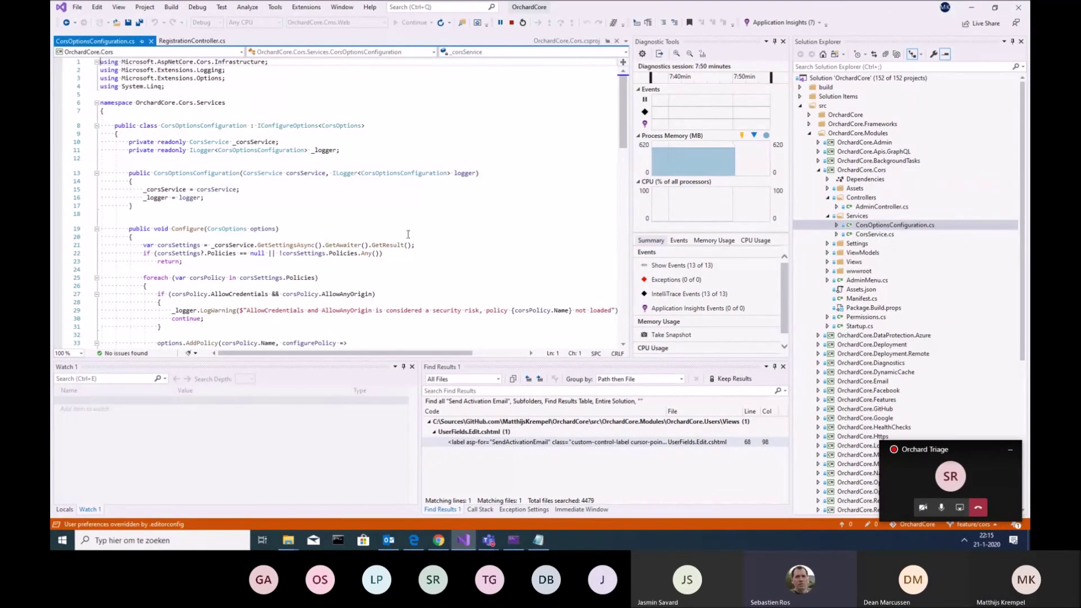
{"action": "scroll", "coordinate": [424, 237], "scroll_direction": "down", "scroll_amount": 2}
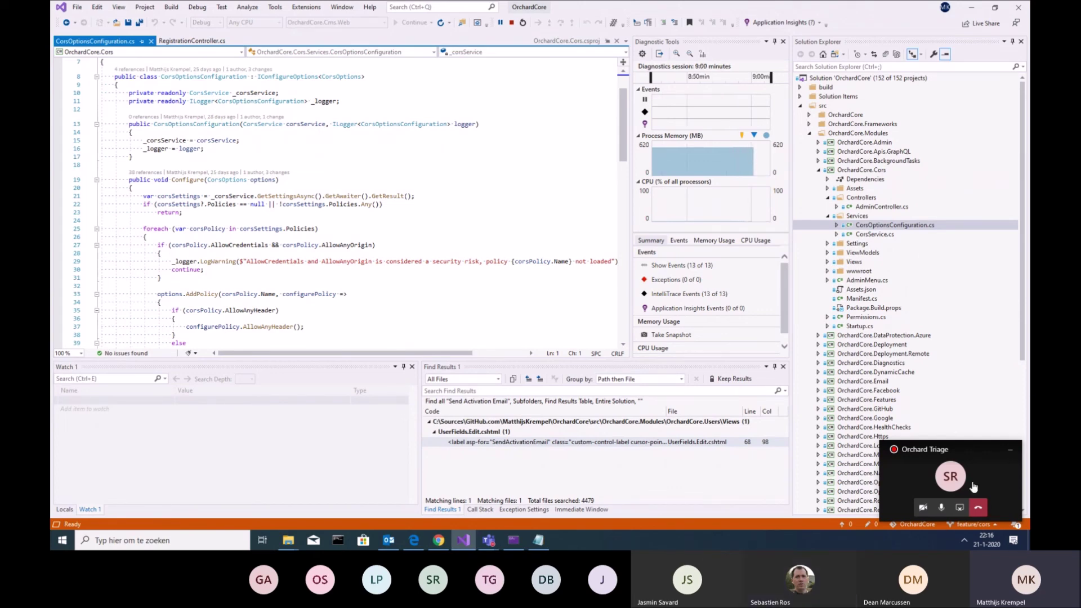
{"action": "left_click", "coordinate": [1010, 450]}
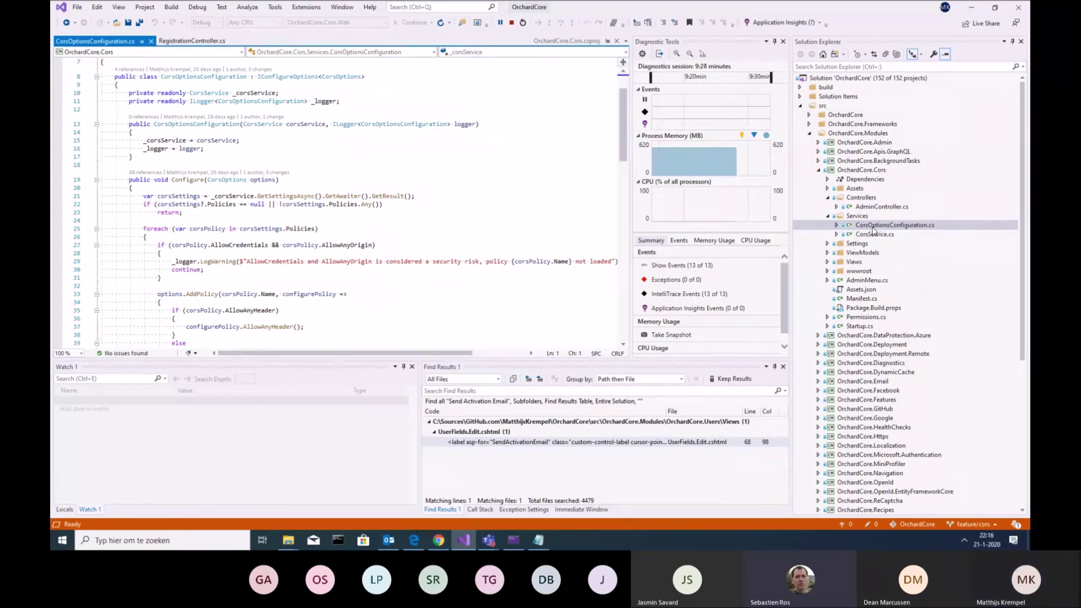
{"action": "scroll", "coordinate": [414, 203], "scroll_direction": "up", "scroll_amount": 2}
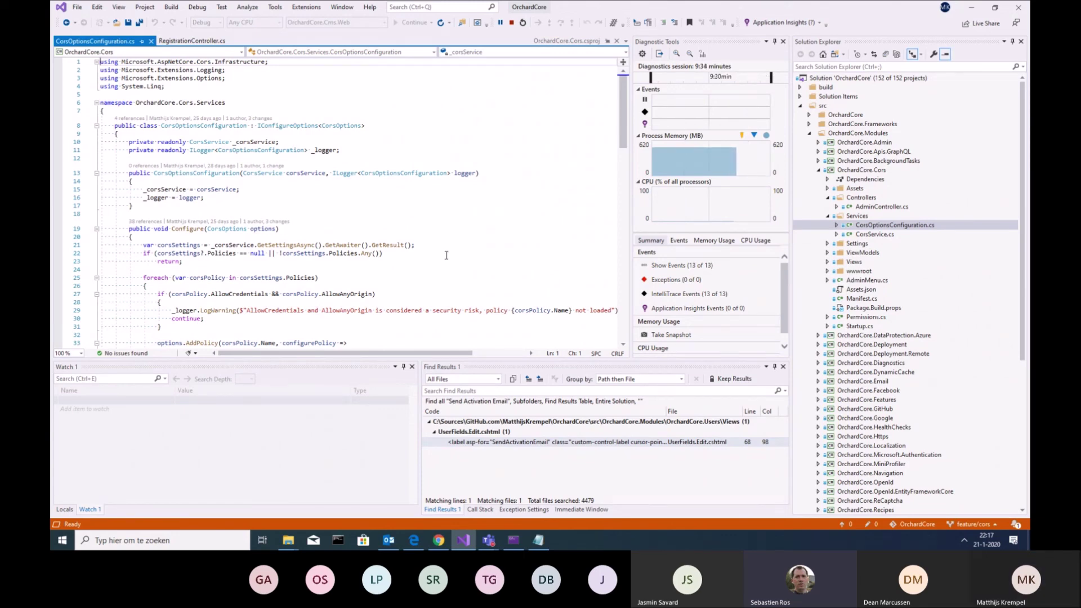
{"action": "scroll", "coordinate": [446, 255], "scroll_direction": "down", "scroll_amount": 4}
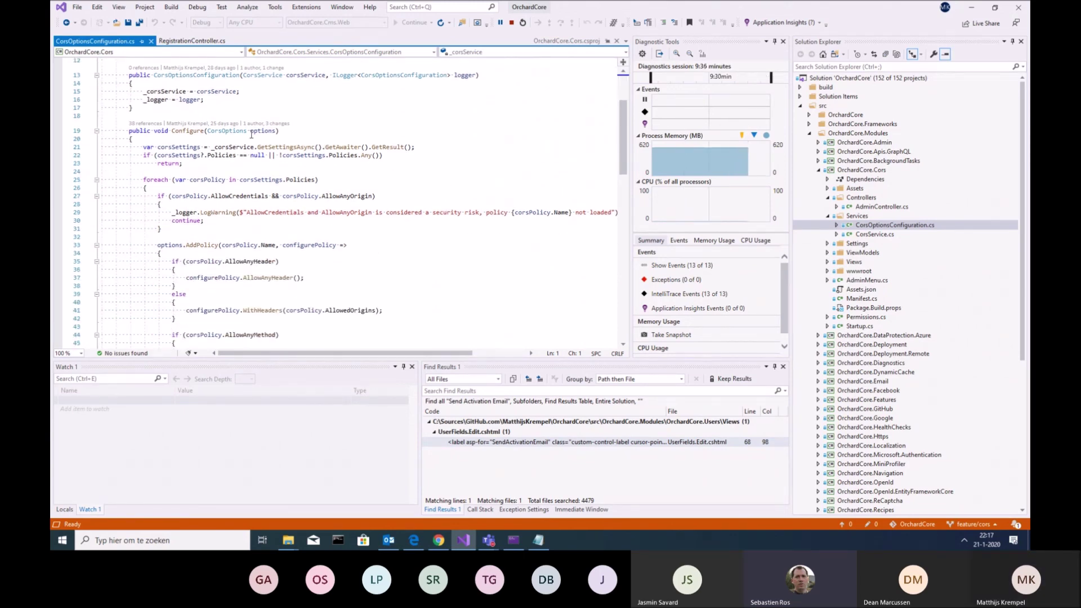
Peek at the CorsOptions definition, return, then open CorsSettings.cs from the Settings folder
{"action": "right_click", "coordinate": [231, 133]}
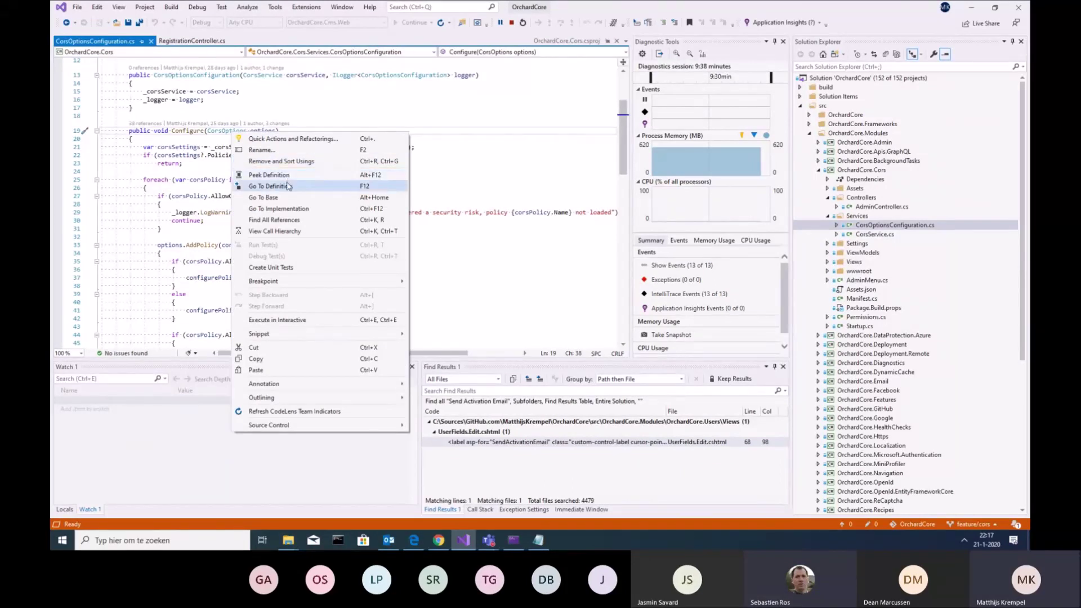
{"action": "left_click", "coordinate": [287, 186]}
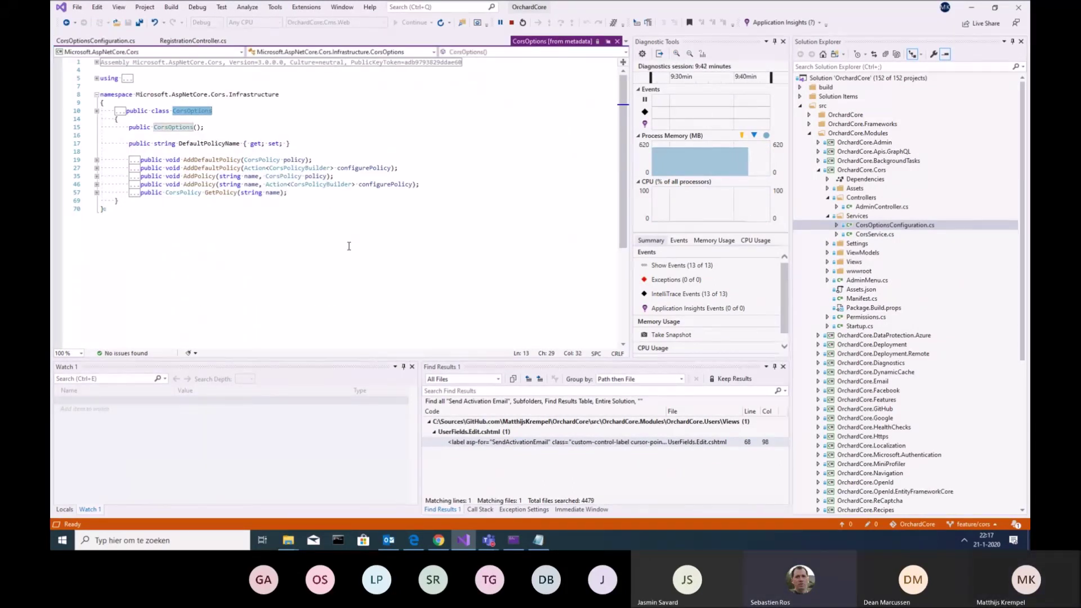
{"action": "key", "text": "ctrl+minus"}
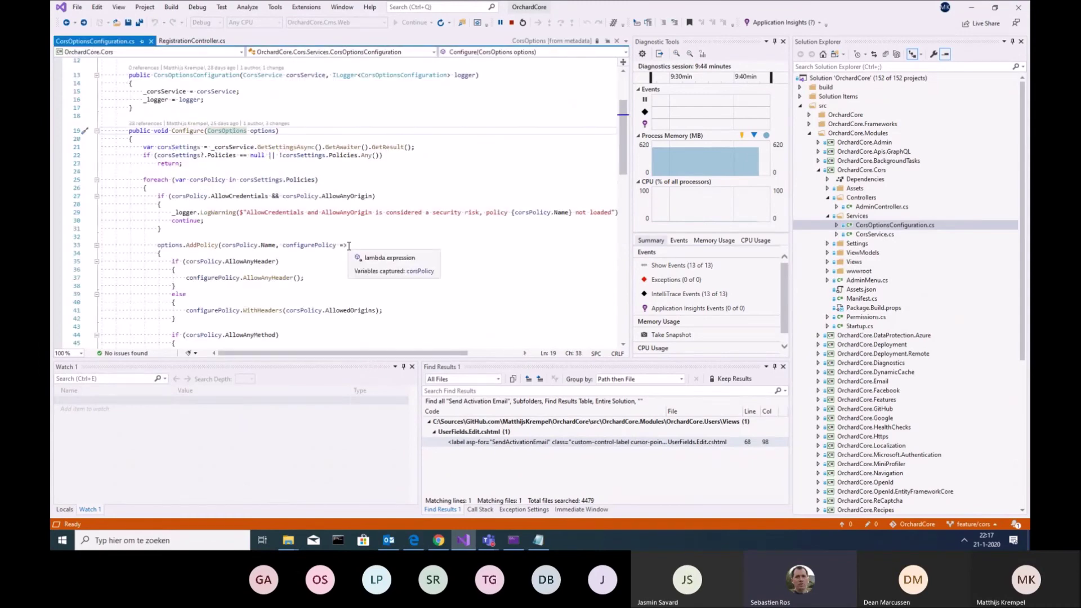
{"action": "scroll", "coordinate": [349, 246], "scroll_direction": "up", "scroll_amount": 3}
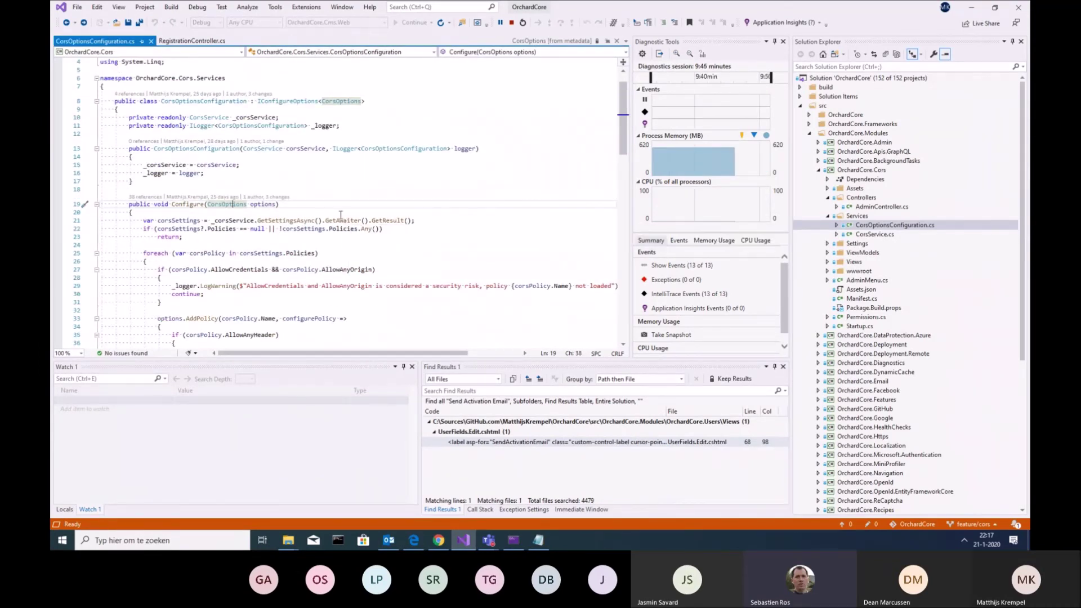
{"action": "scroll", "coordinate": [497, 241], "scroll_direction": "down", "scroll_amount": 10}
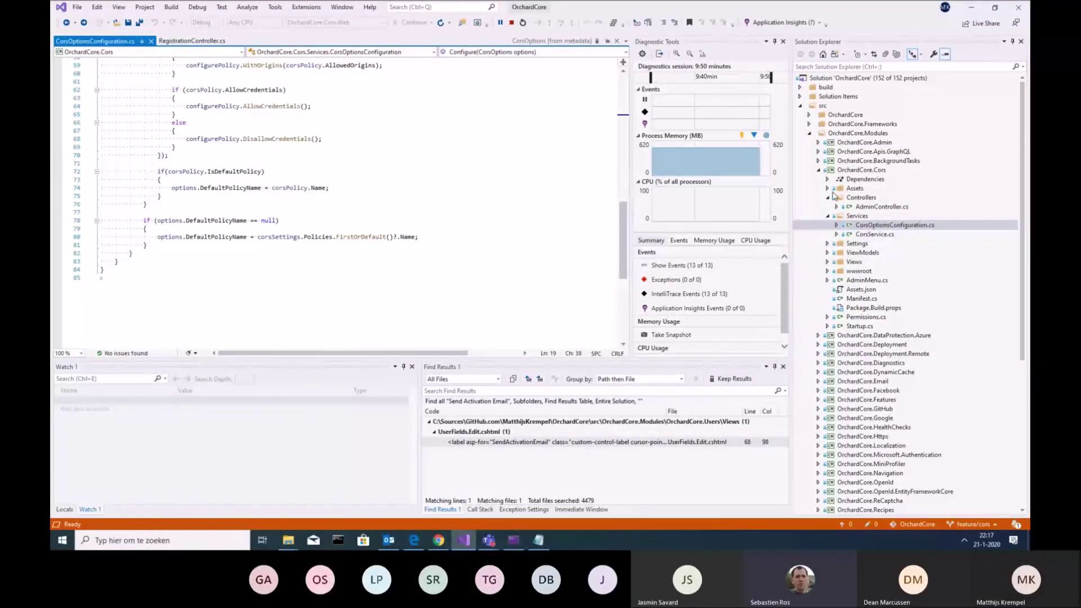
{"action": "left_click", "coordinate": [829, 244]}
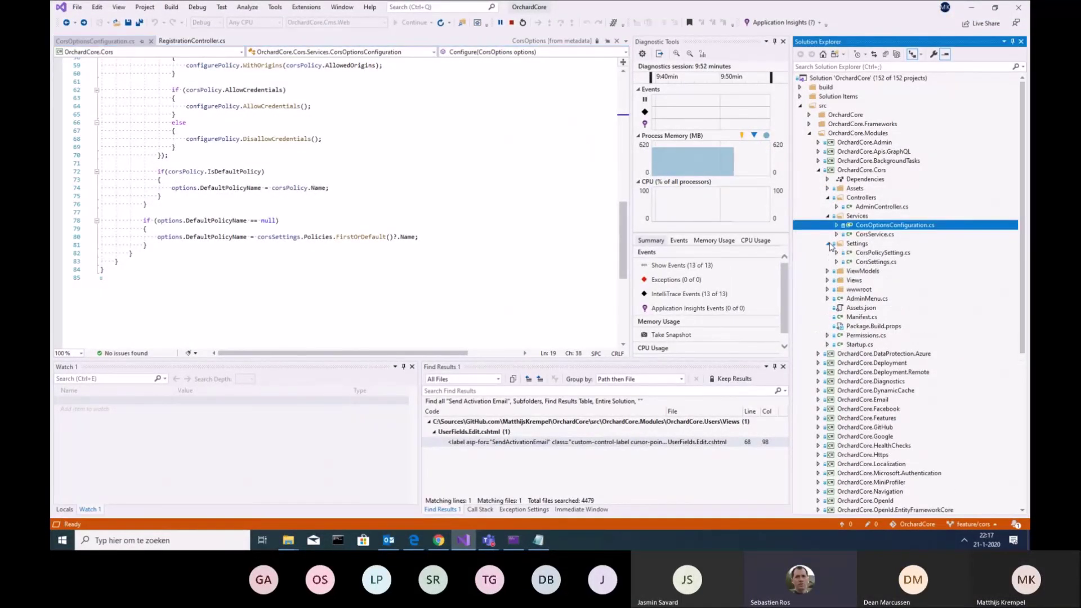
{"action": "left_click", "coordinate": [868, 263]}
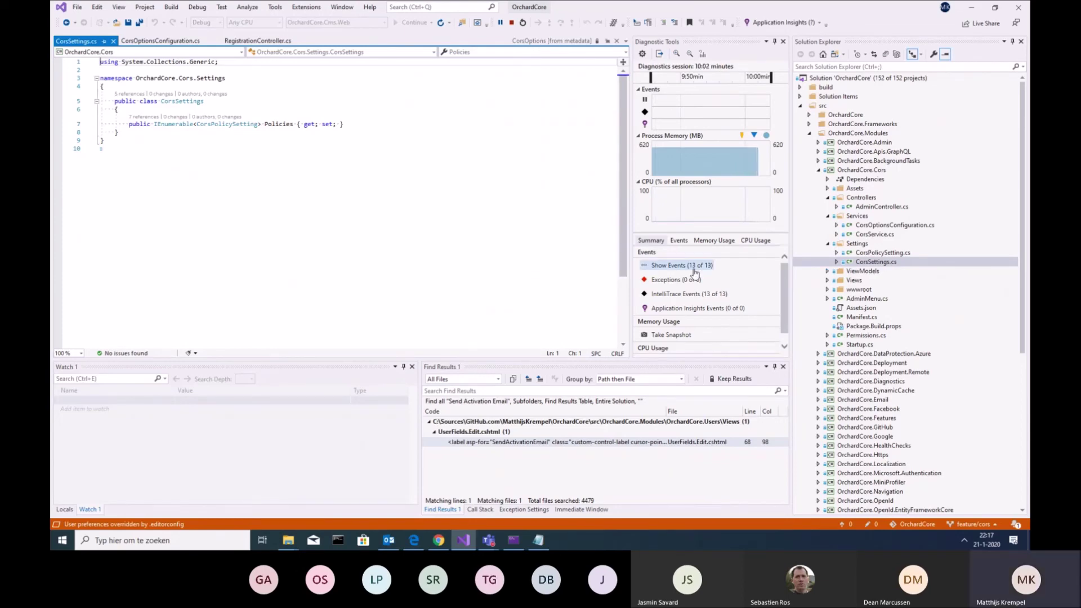
In Chrome, scroll through Default Cors Policy's credentials, origins, headers and methods sections
{"action": "left_click", "coordinate": [439, 540]}
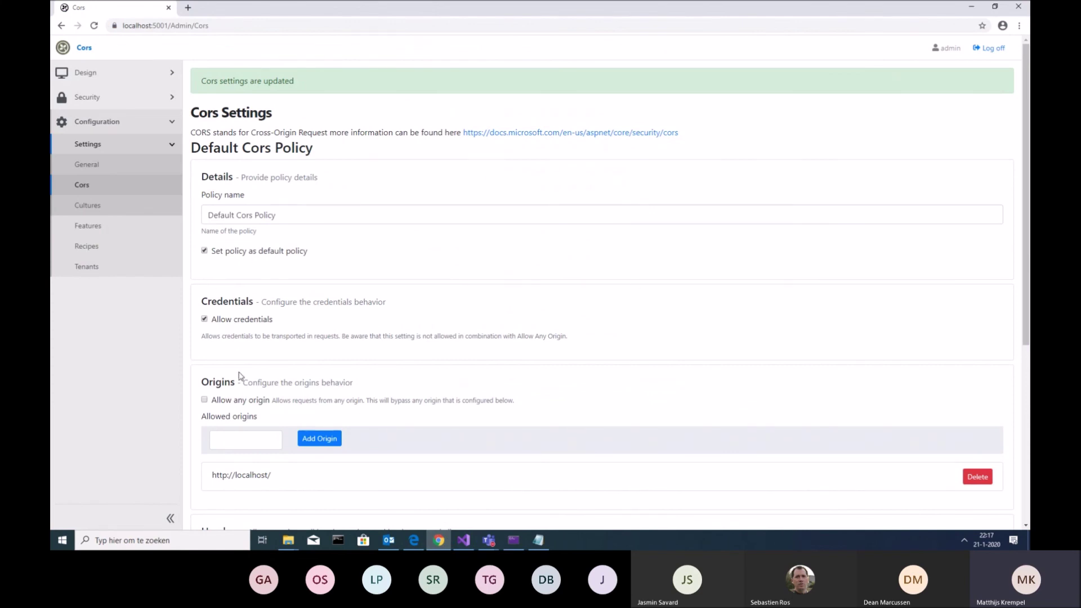
{"action": "scroll", "coordinate": [231, 392], "scroll_direction": "down", "scroll_amount": 3}
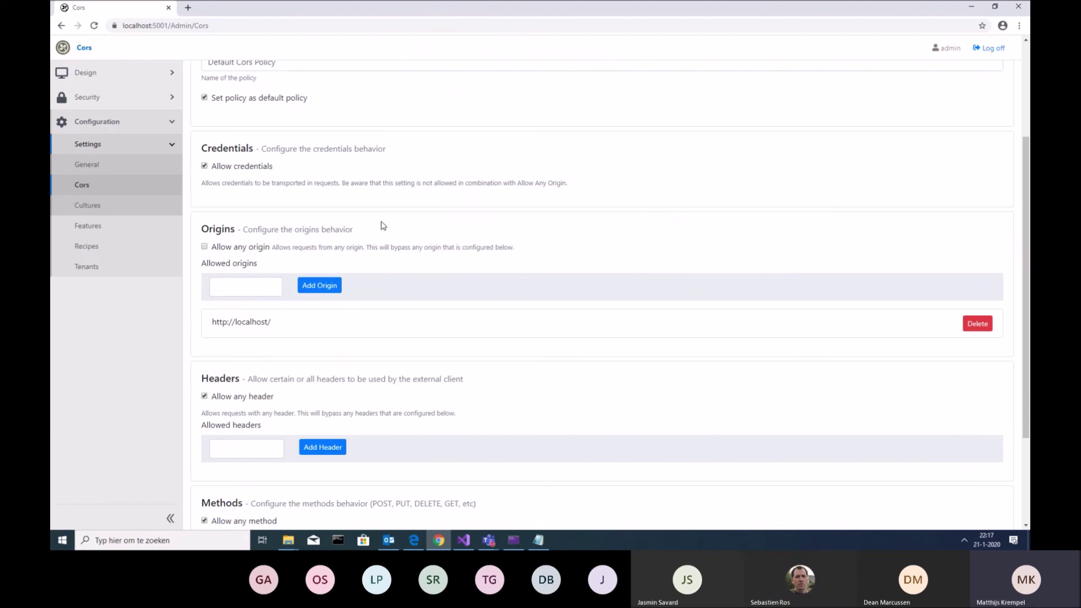
{"action": "scroll", "coordinate": [383, 225], "scroll_direction": "down", "scroll_amount": 2}
{"action": "scroll", "coordinate": [443, 304], "scroll_direction": "up", "scroll_amount": 3}
{"action": "scroll", "coordinate": [446, 304], "scroll_direction": "up", "scroll_amount": 3}
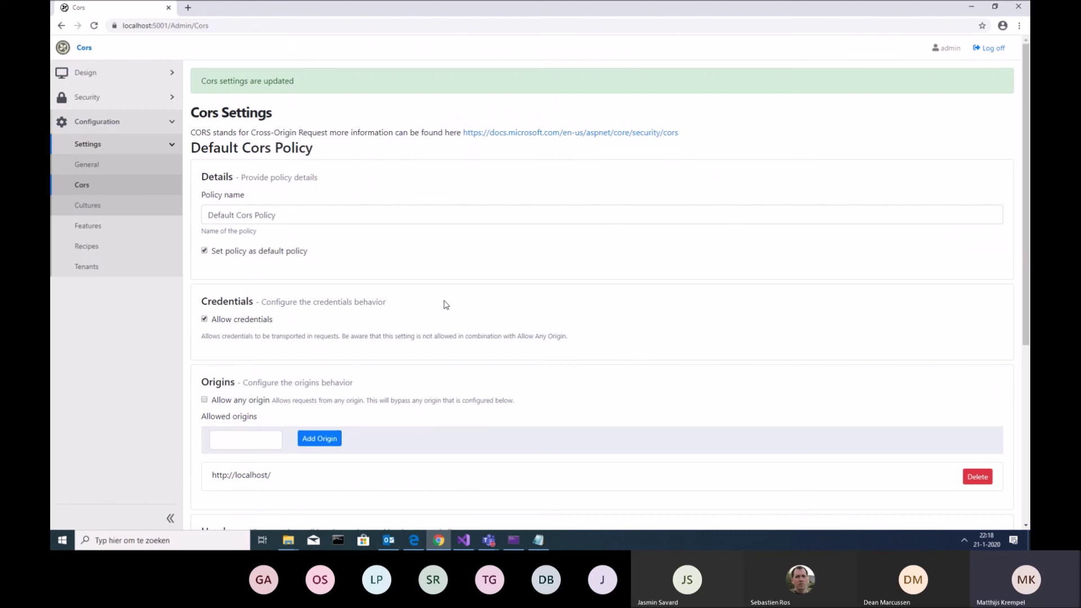
{"action": "scroll", "coordinate": [383, 332], "scroll_direction": "down", "scroll_amount": 2}
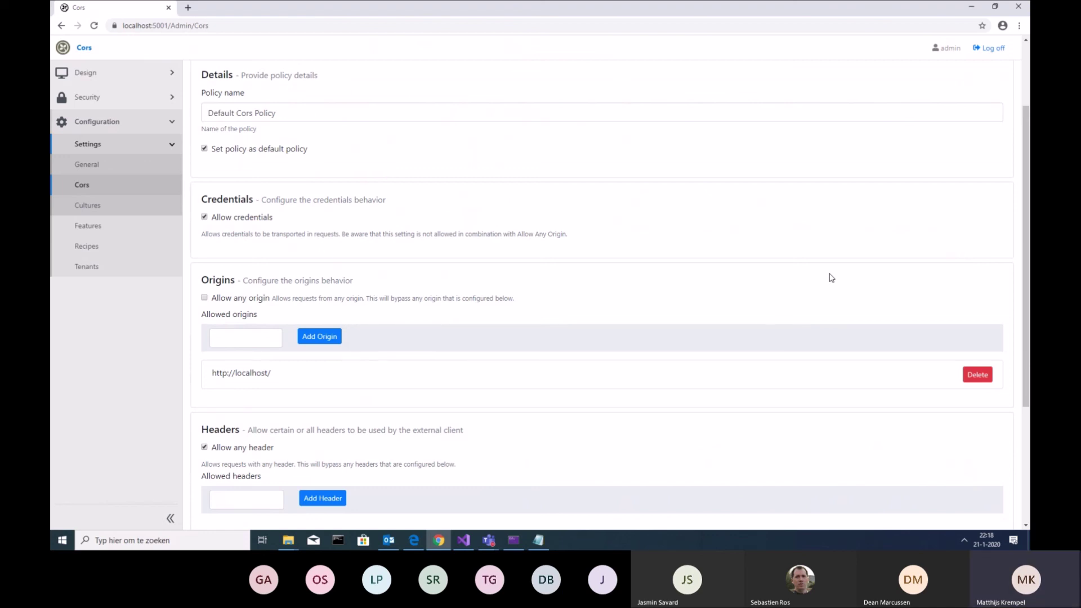
{"action": "scroll", "coordinate": [827, 269], "scroll_direction": "up", "scroll_amount": 2}
{"action": "scroll", "coordinate": [827, 268], "scroll_direction": "down", "scroll_amount": 5}
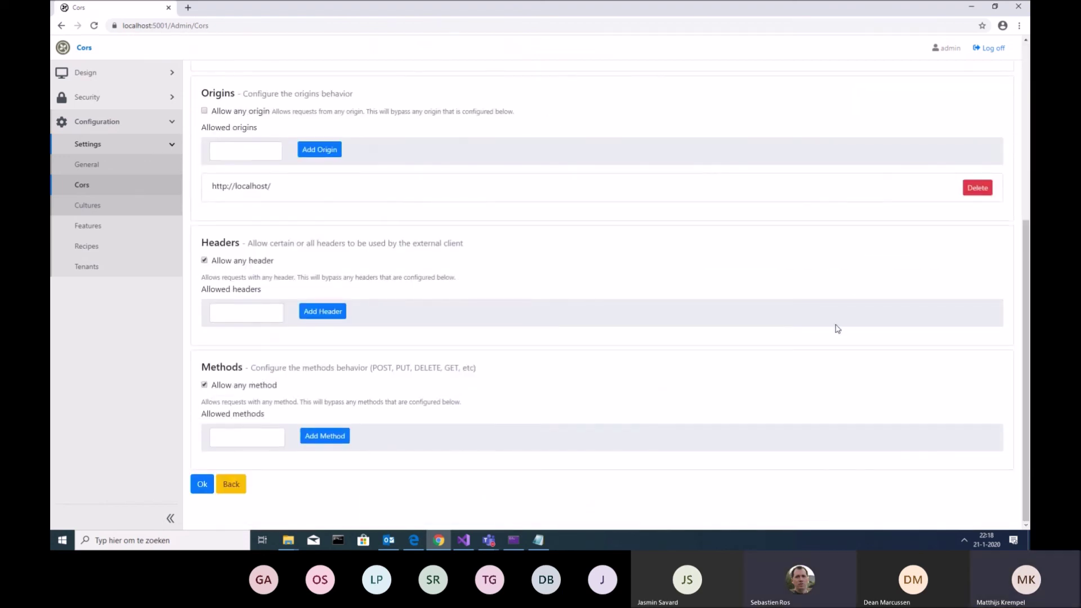
{"action": "scroll", "coordinate": [837, 329], "scroll_direction": "up", "scroll_amount": 5}
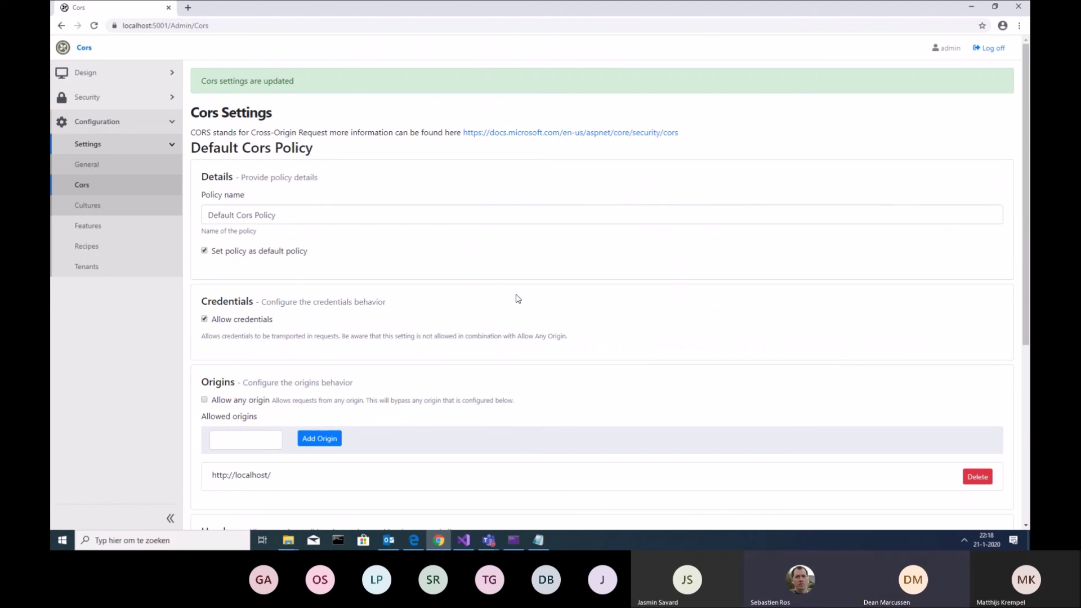
{"action": "scroll", "coordinate": [518, 299], "scroll_direction": "down", "scroll_amount": 3}
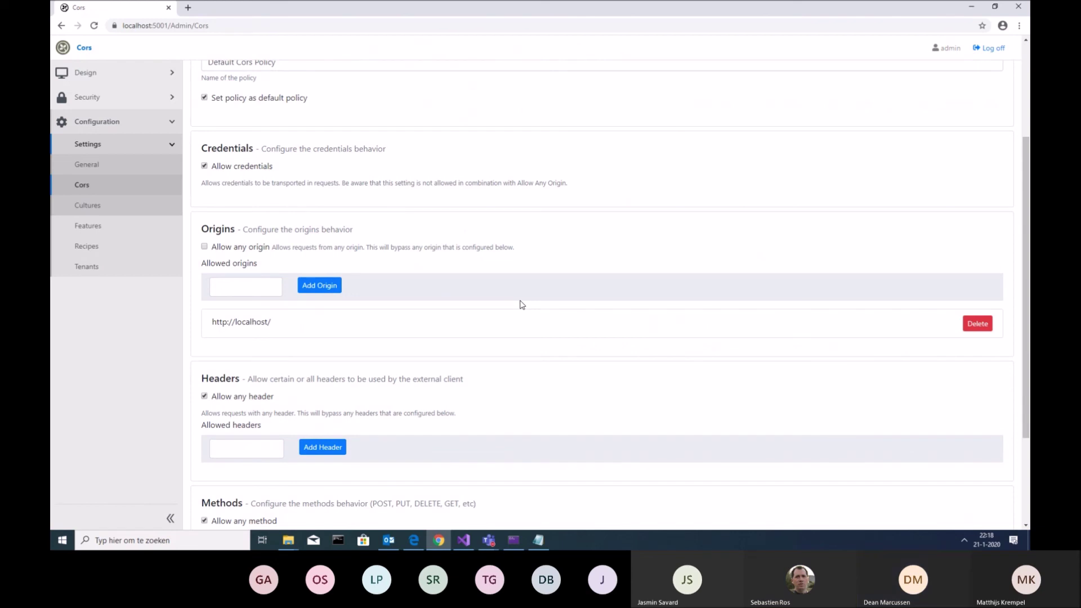
{"action": "scroll", "coordinate": [522, 305], "scroll_direction": "down", "scroll_amount": 2}
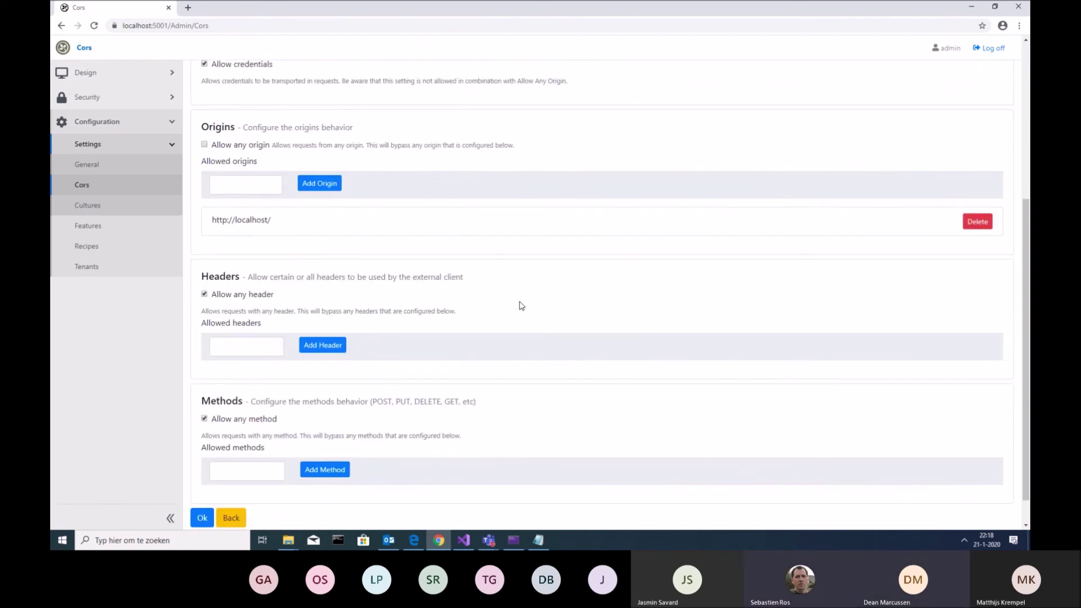
{"action": "scroll", "coordinate": [521, 305], "scroll_direction": "up", "scroll_amount": 2}
{"action": "scroll", "coordinate": [522, 306], "scroll_direction": "down", "scroll_amount": 3}
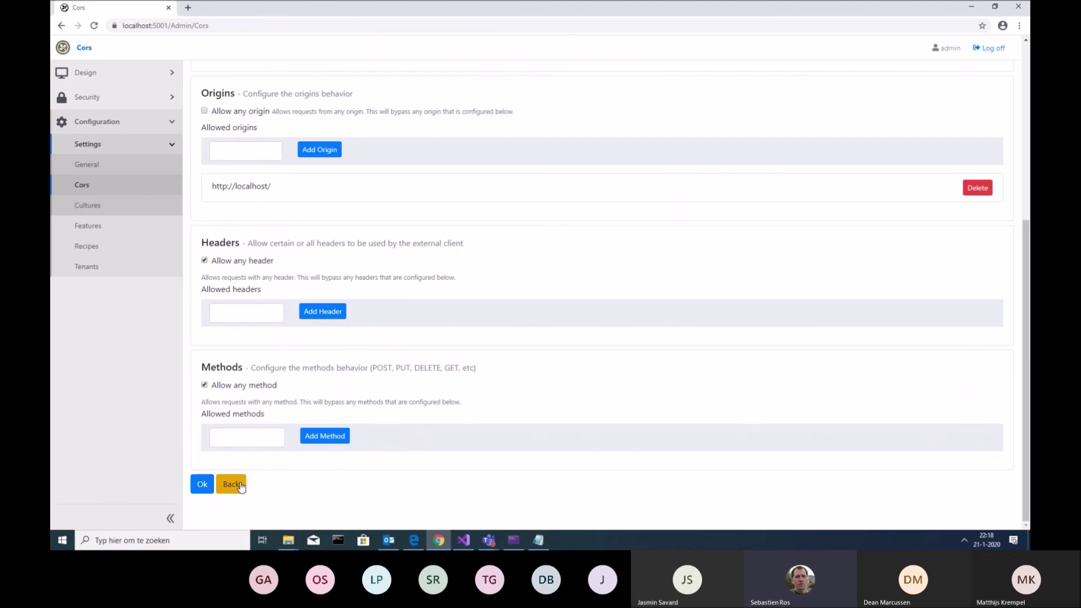
{"action": "scroll", "coordinate": [482, 376], "scroll_direction": "up", "scroll_amount": 6}
{"action": "scroll", "coordinate": [295, 355], "scroll_direction": "down", "scroll_amount": 6}
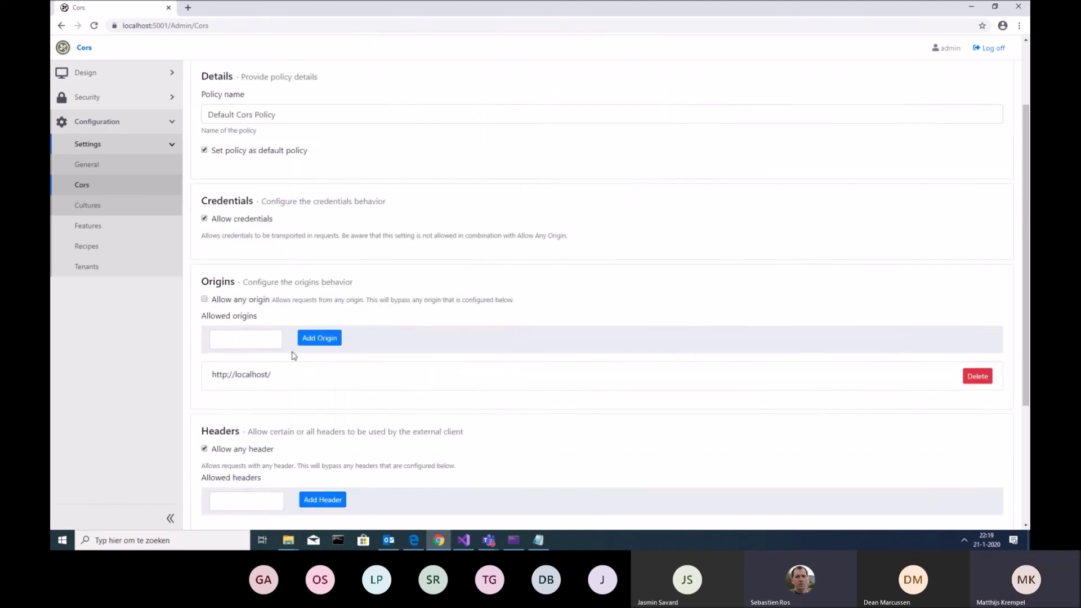
Submit the Default Cors Policy form with Ok to return to Cors Settings
{"action": "left_click", "coordinate": [202, 484]}
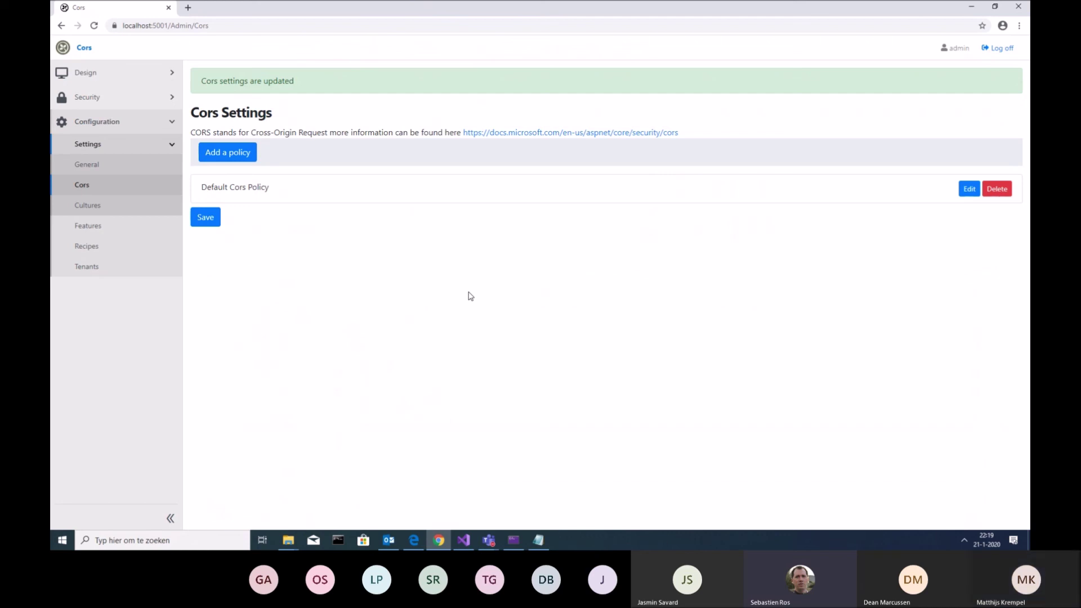
Bring up the Teams meeting window, mute the microphone, and stop screen sharing
{"action": "left_click", "coordinate": [489, 541]}
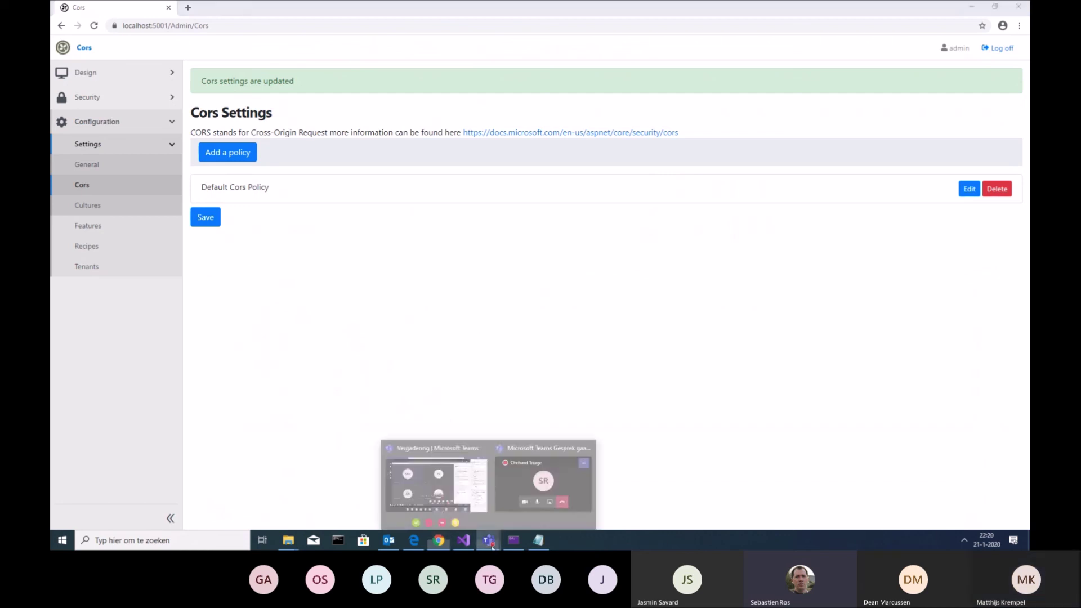
{"action": "mouse_move", "coordinate": [528, 482]}
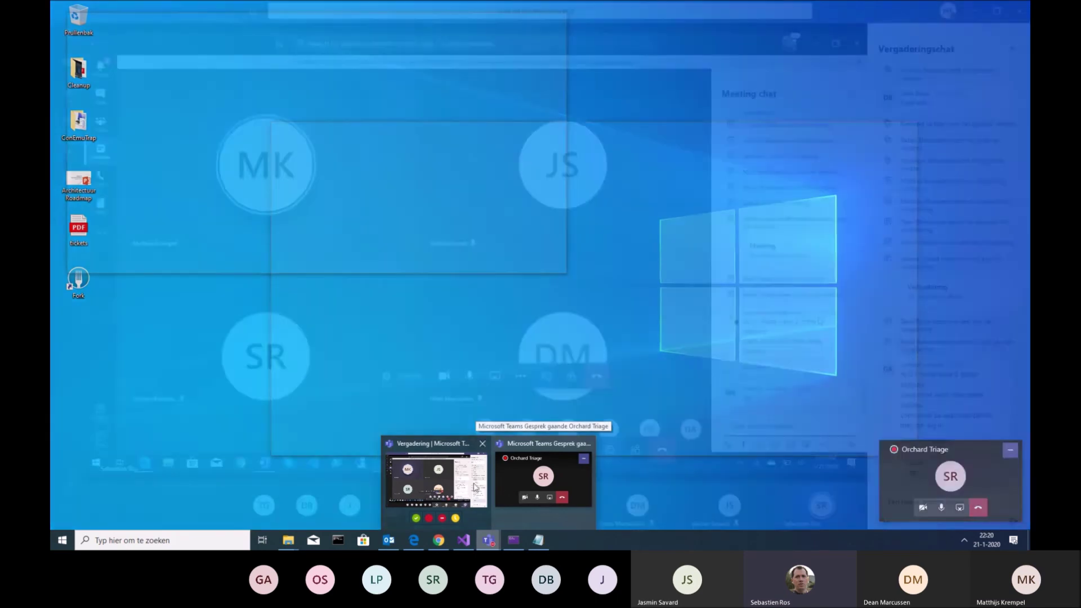
{"action": "left_click", "coordinate": [522, 498]}
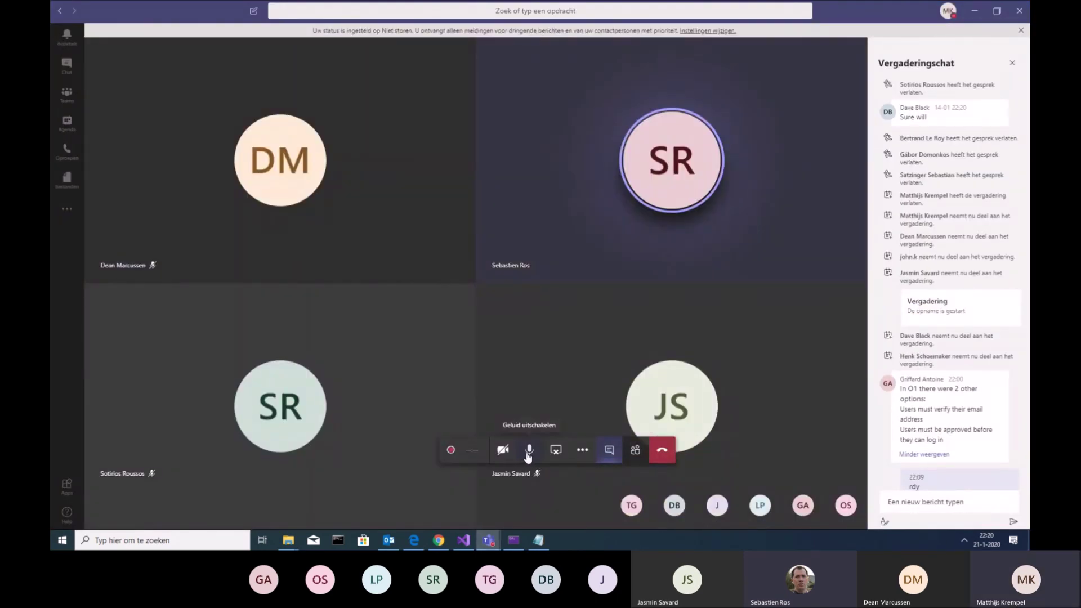
{"action": "left_click", "coordinate": [527, 453]}
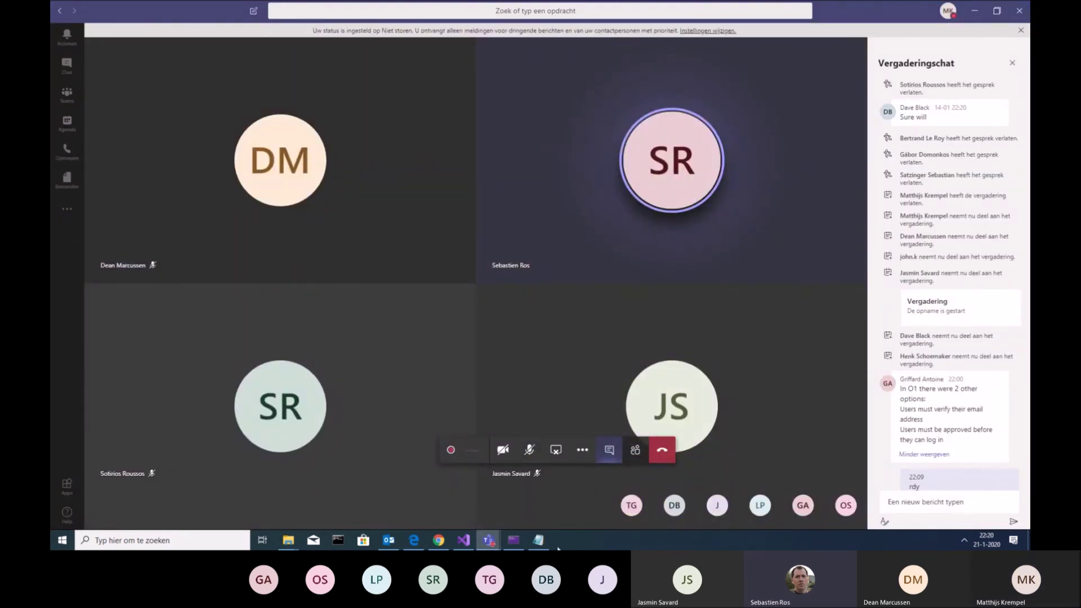
{"action": "left_click", "coordinate": [557, 457]}
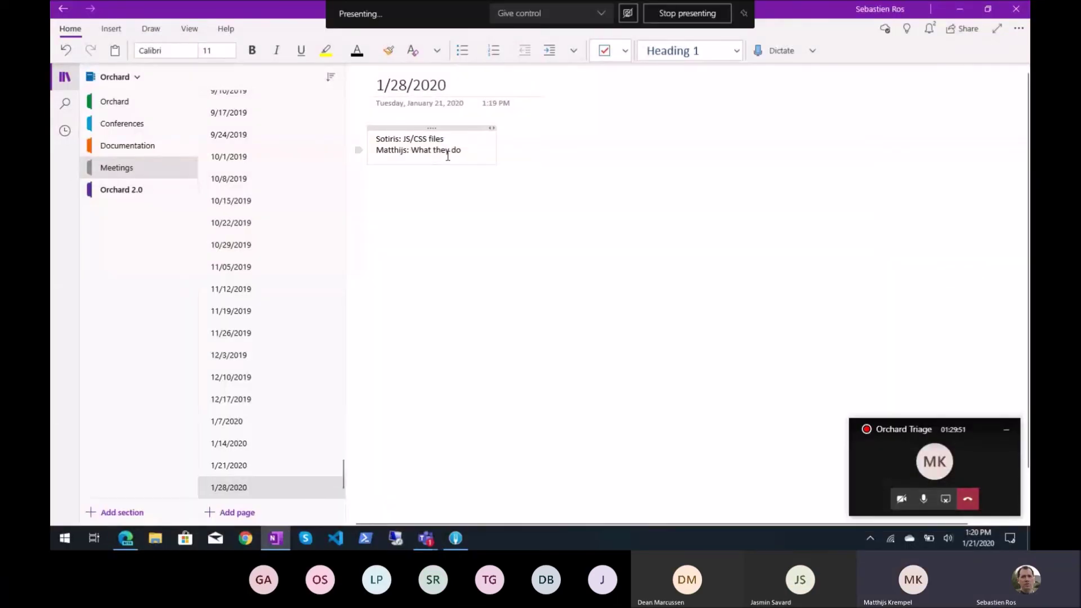
Add a 'Topics:' heading, bullet the two topic lines, add a blank line, and return to Teams
{"action": "key", "text": "Return"}
{"action": "type", "text": "To"}
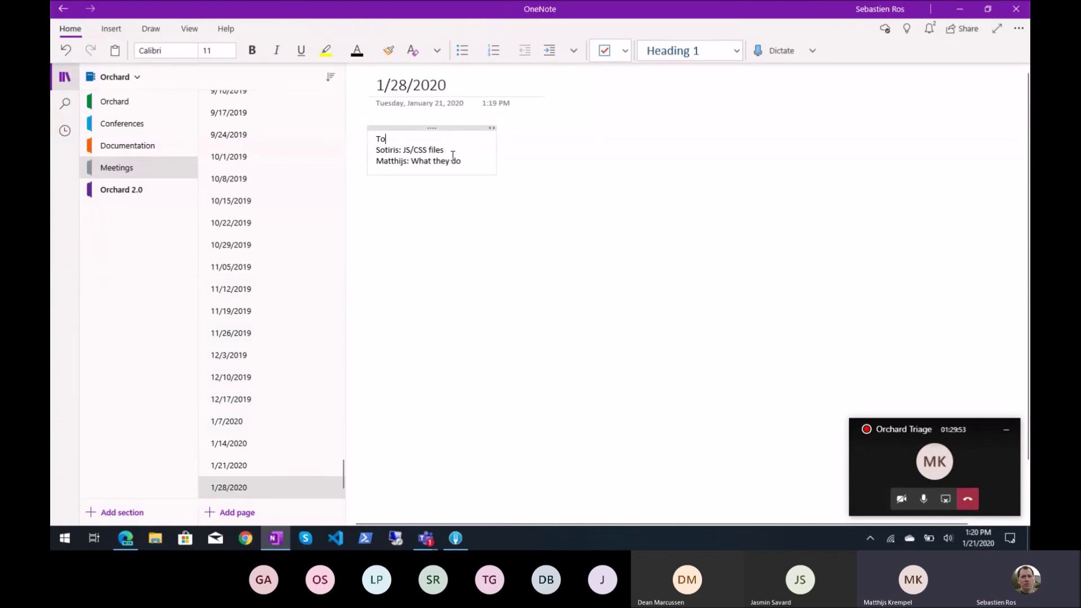
{"action": "type", "text": "pics:"}
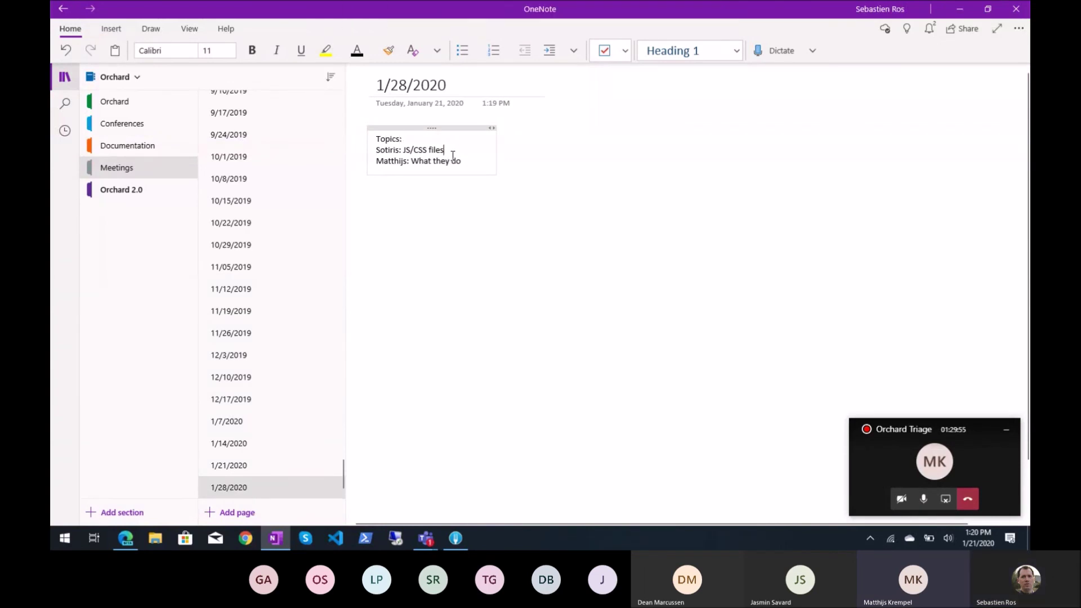
{"action": "key", "text": "ctrl+period"}
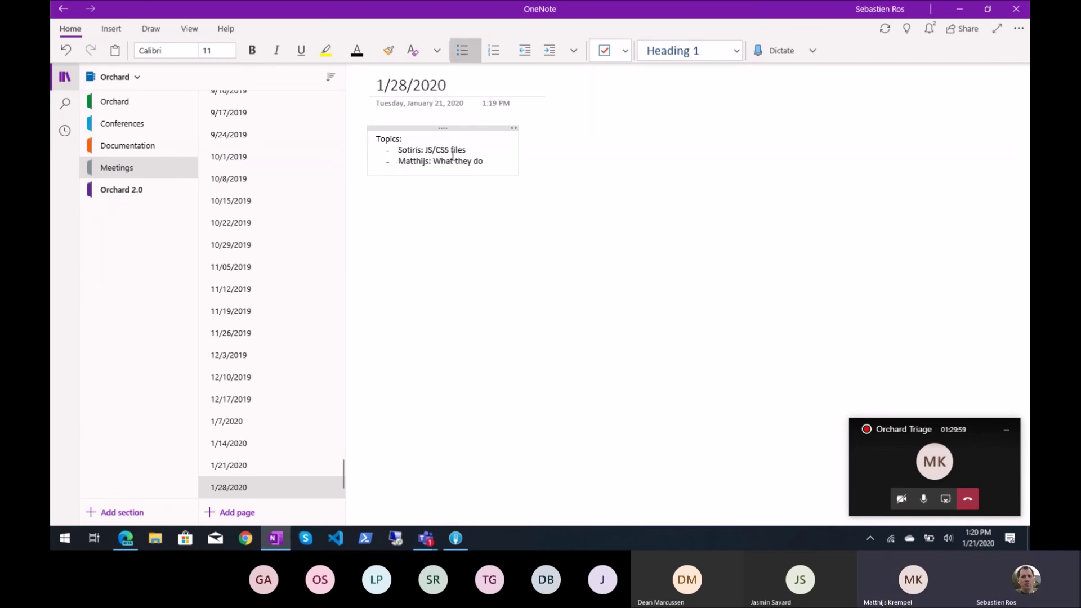
{"action": "key", "text": "End"}
{"action": "key", "text": "Return"}
{"action": "key", "text": "Return"}
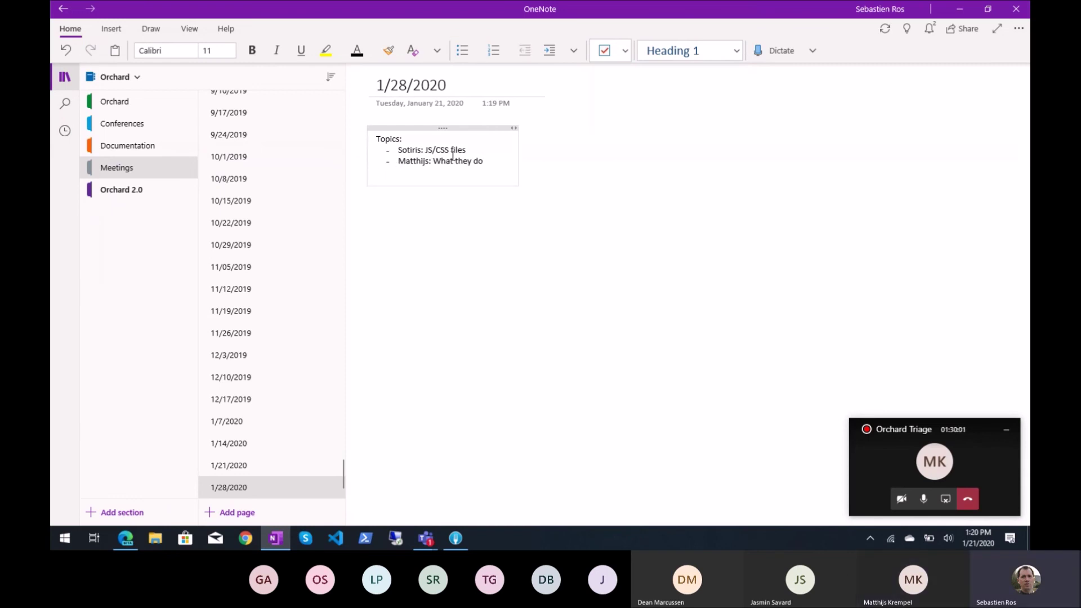
{"action": "key", "text": "alt+Tab"}
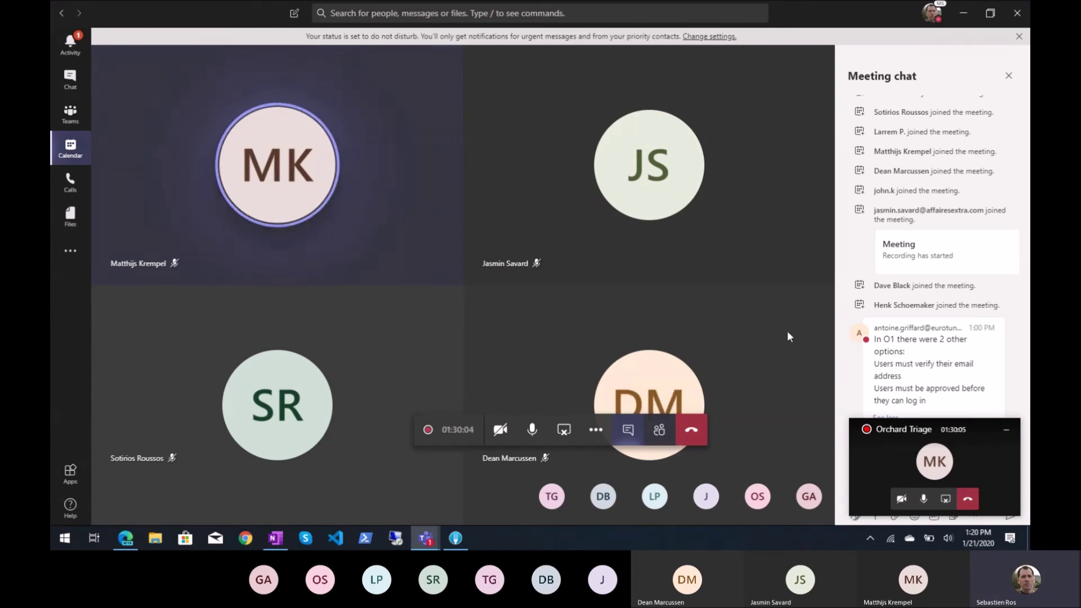
Bring the Teams meeting forward and replace its chat panel with the 11-person participants list
{"action": "left_click", "coordinate": [1007, 429]}
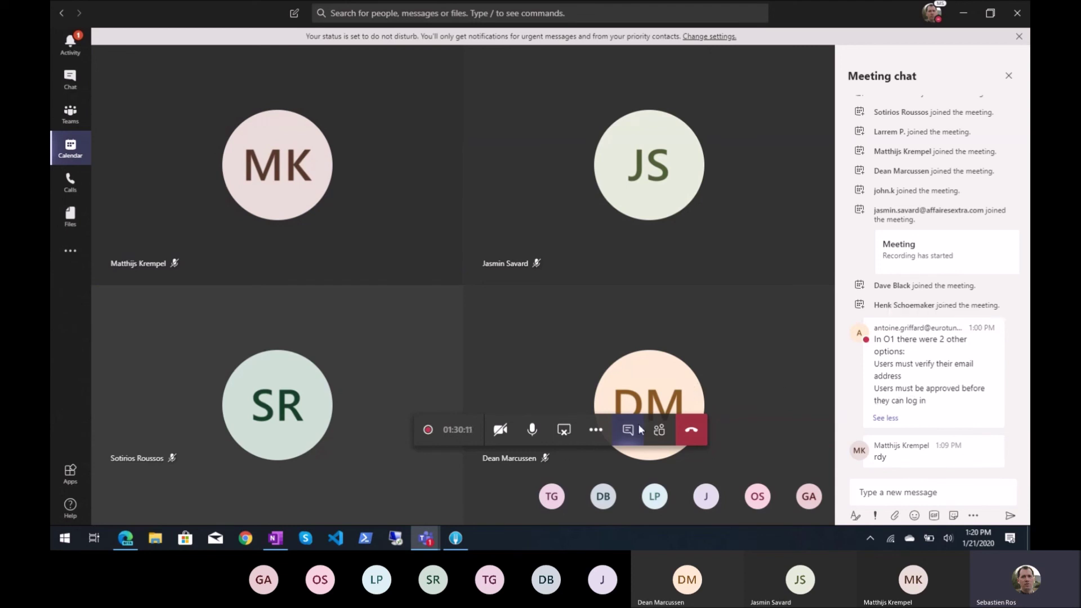
{"action": "left_click", "coordinate": [659, 430]}
{"action": "mouse_move", "coordinate": [946, 331]}
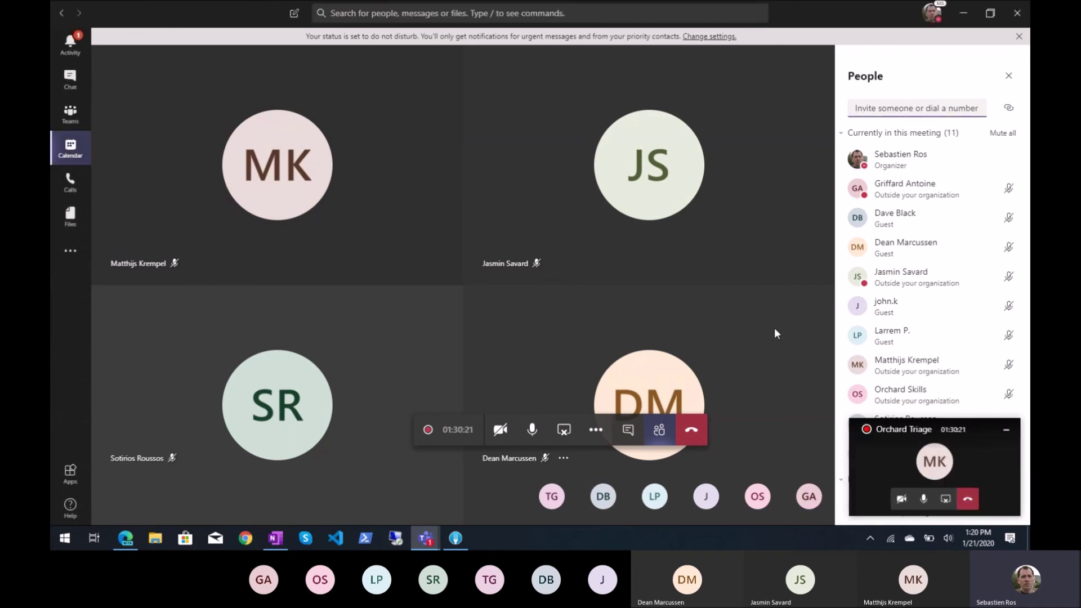
{"action": "left_click", "coordinate": [1013, 437]}
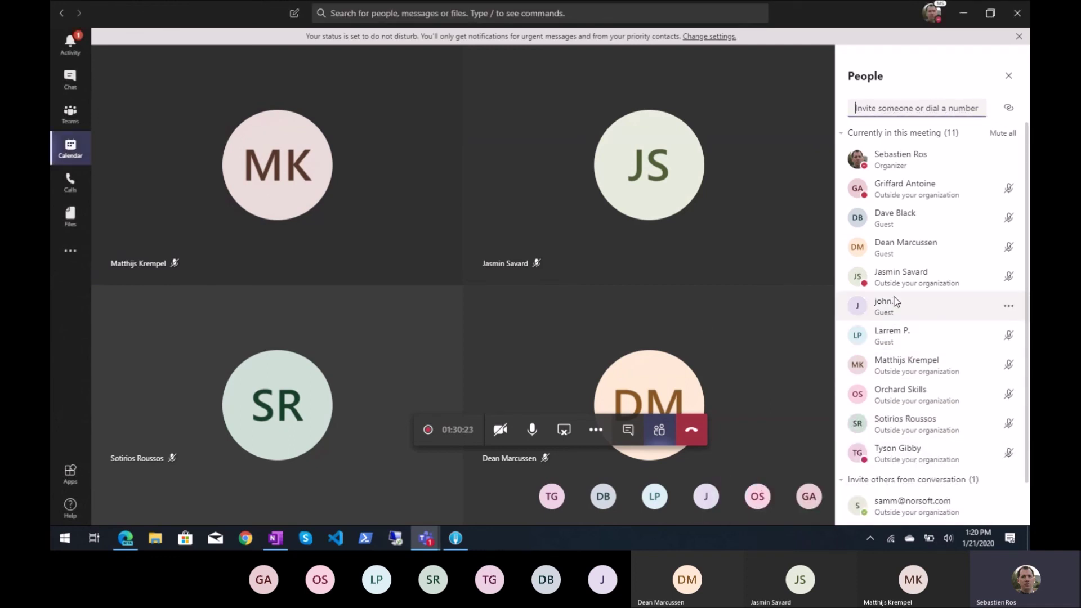